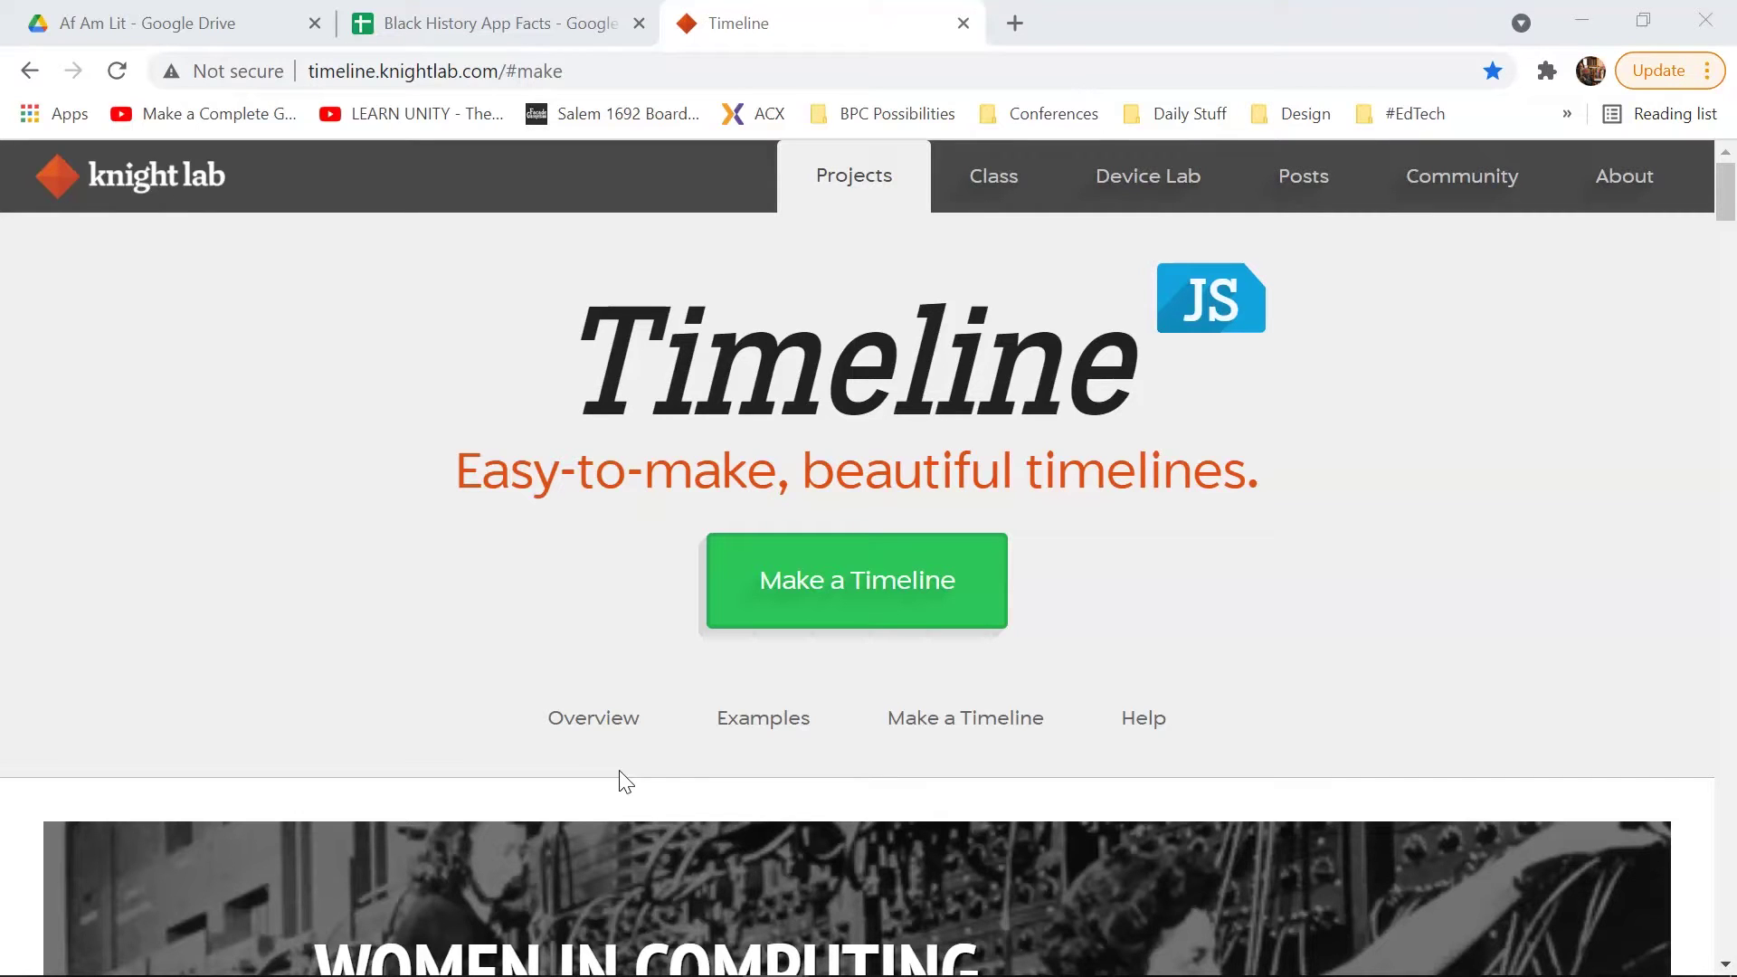
Step: Scroll the TimelineJS page past Tips & tricks and Examples down to the Make a Timeline section
left_click(633, 796)
scroll(1105, 806, "down", 1)
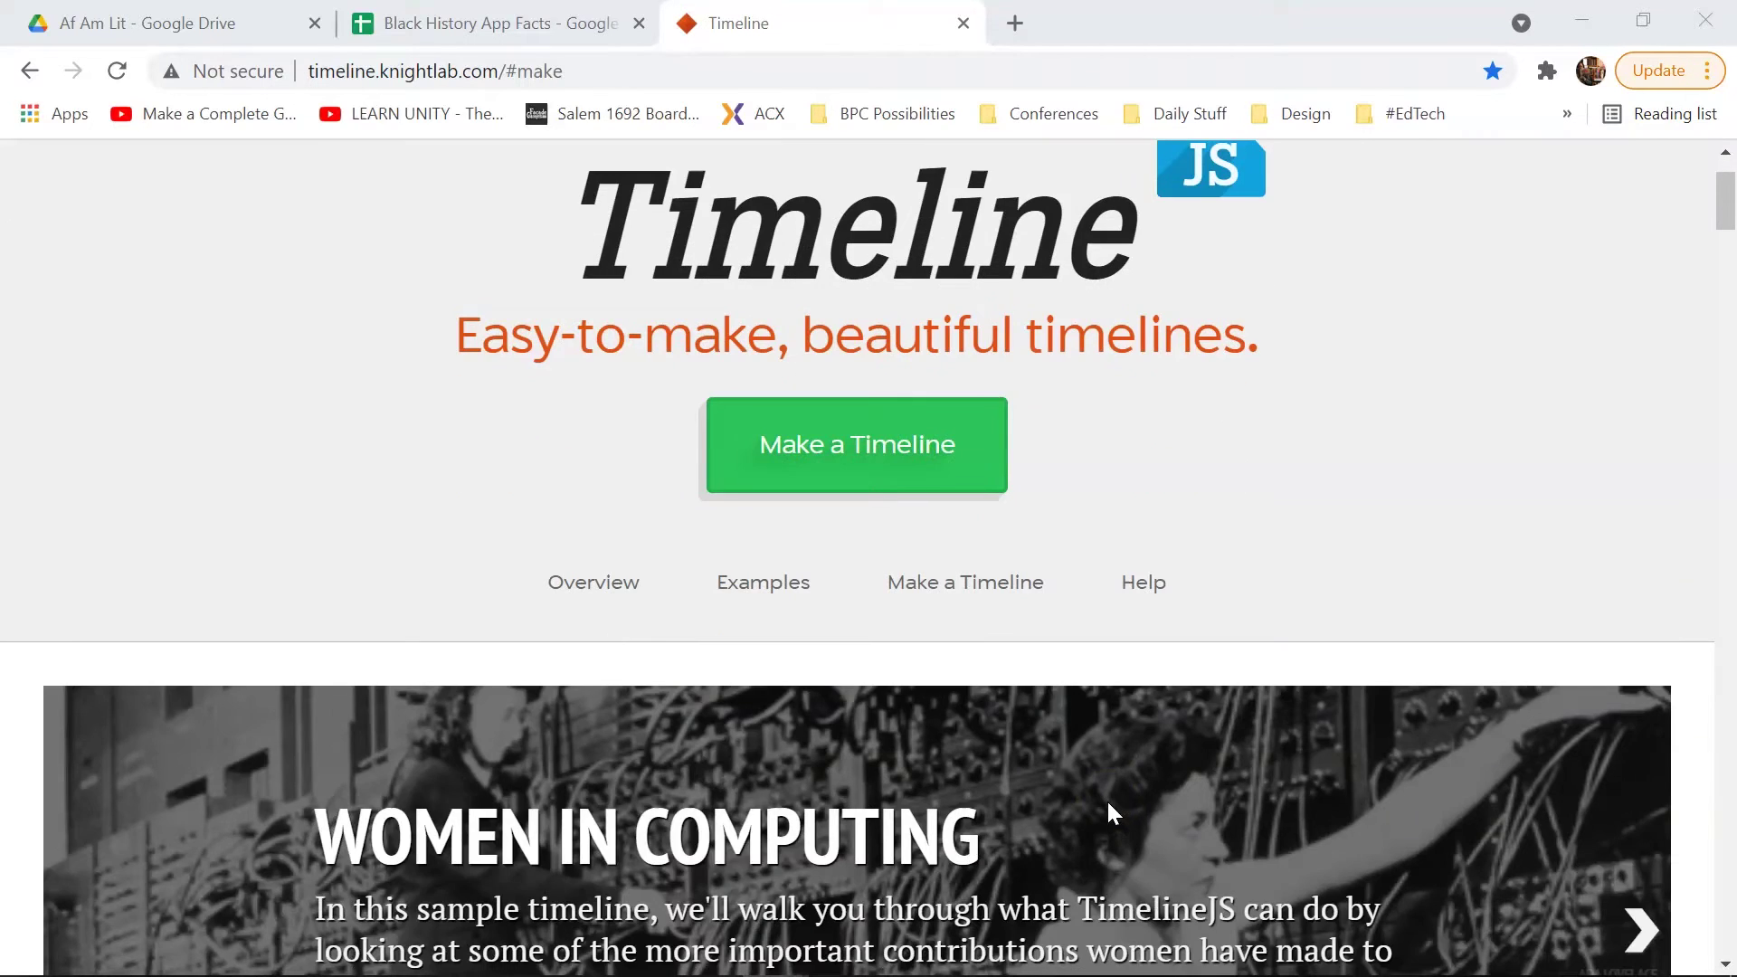
scroll(1105, 800, "up", 1)
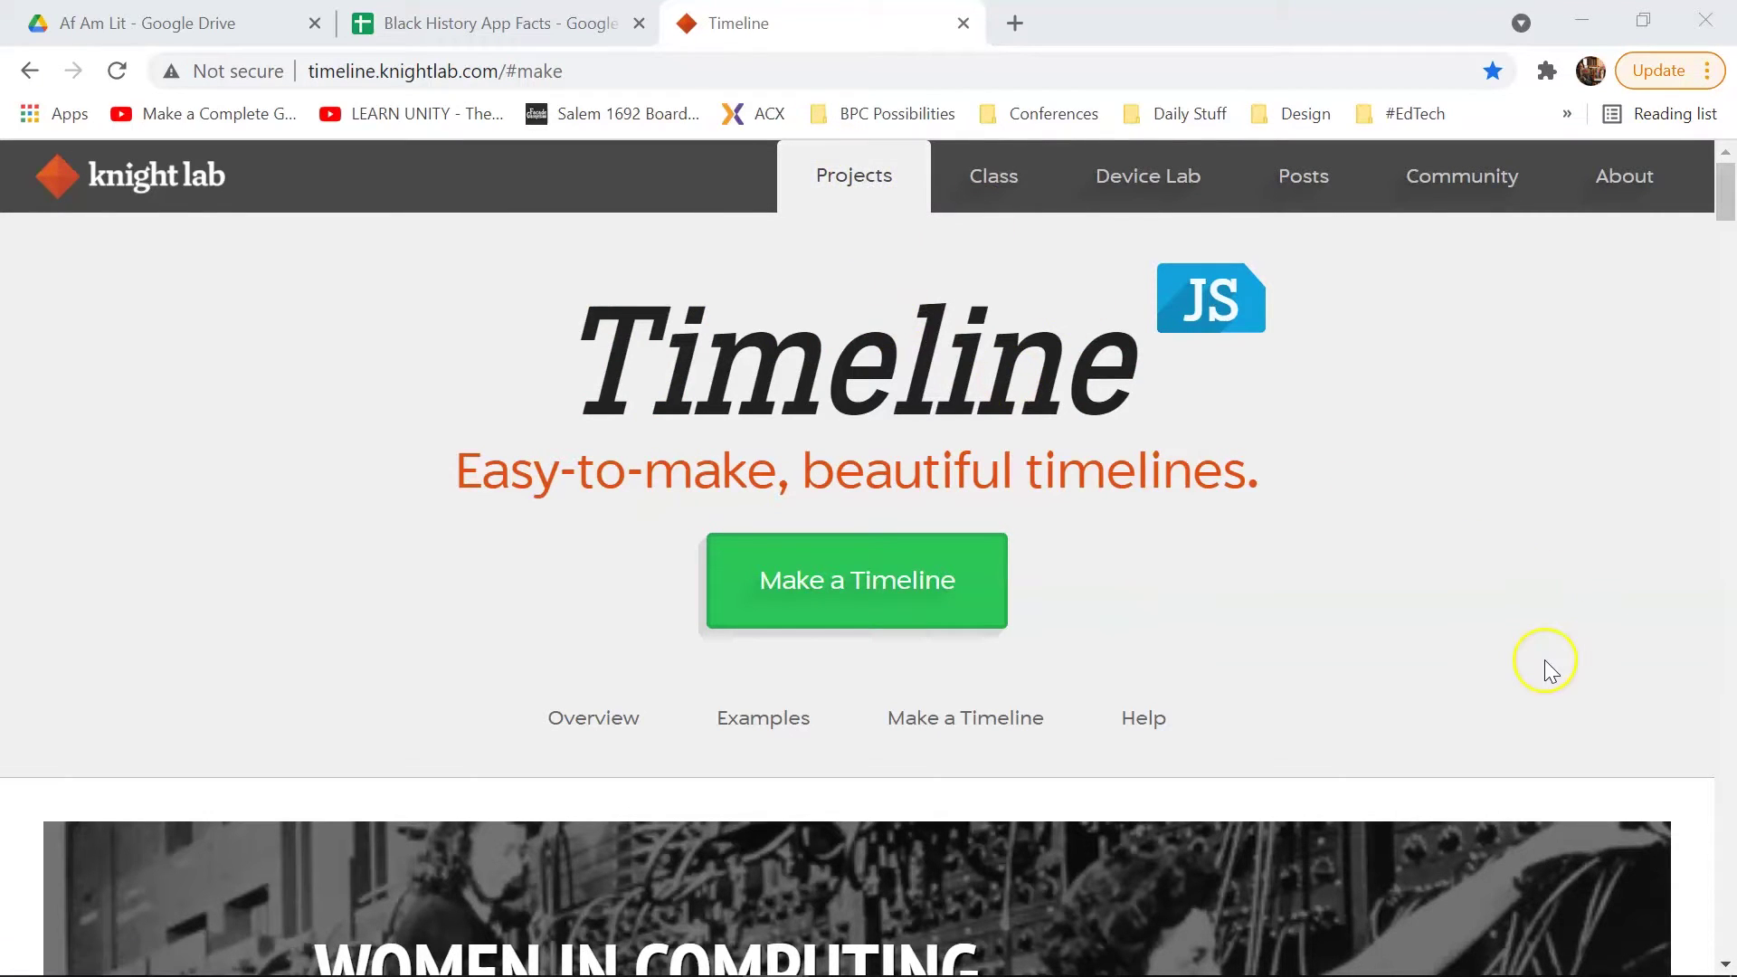
scroll(1575, 644, "down", 10)
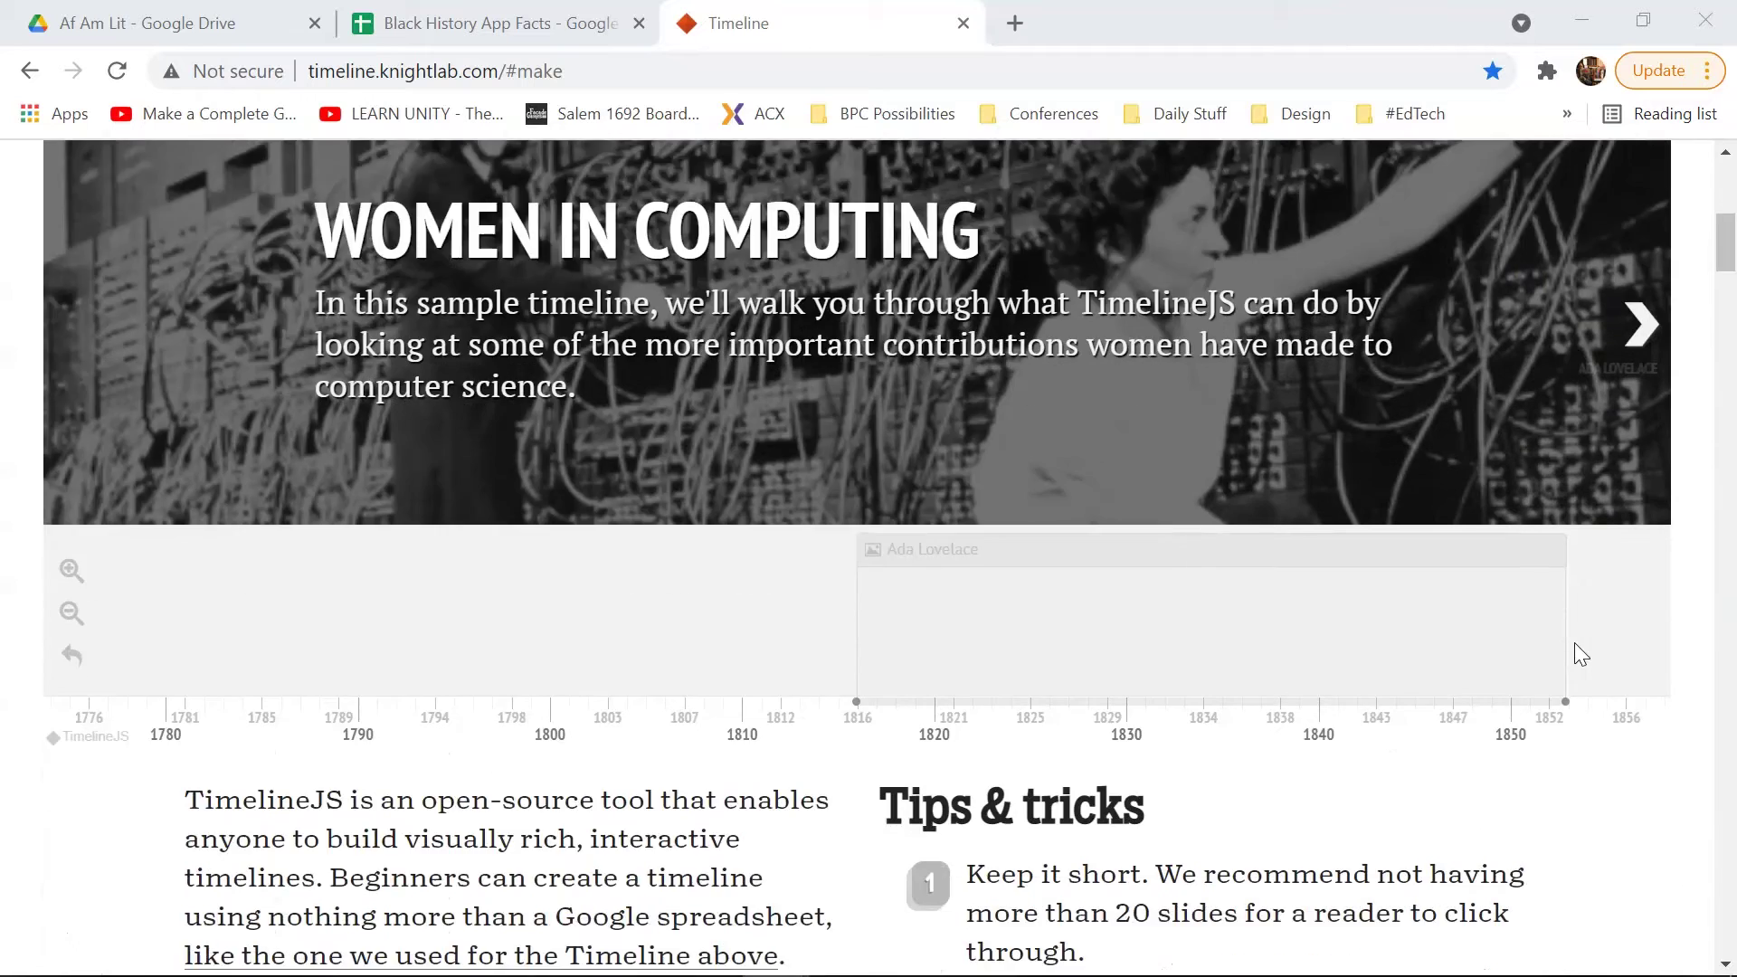
scroll(1579, 654, "down", 3)
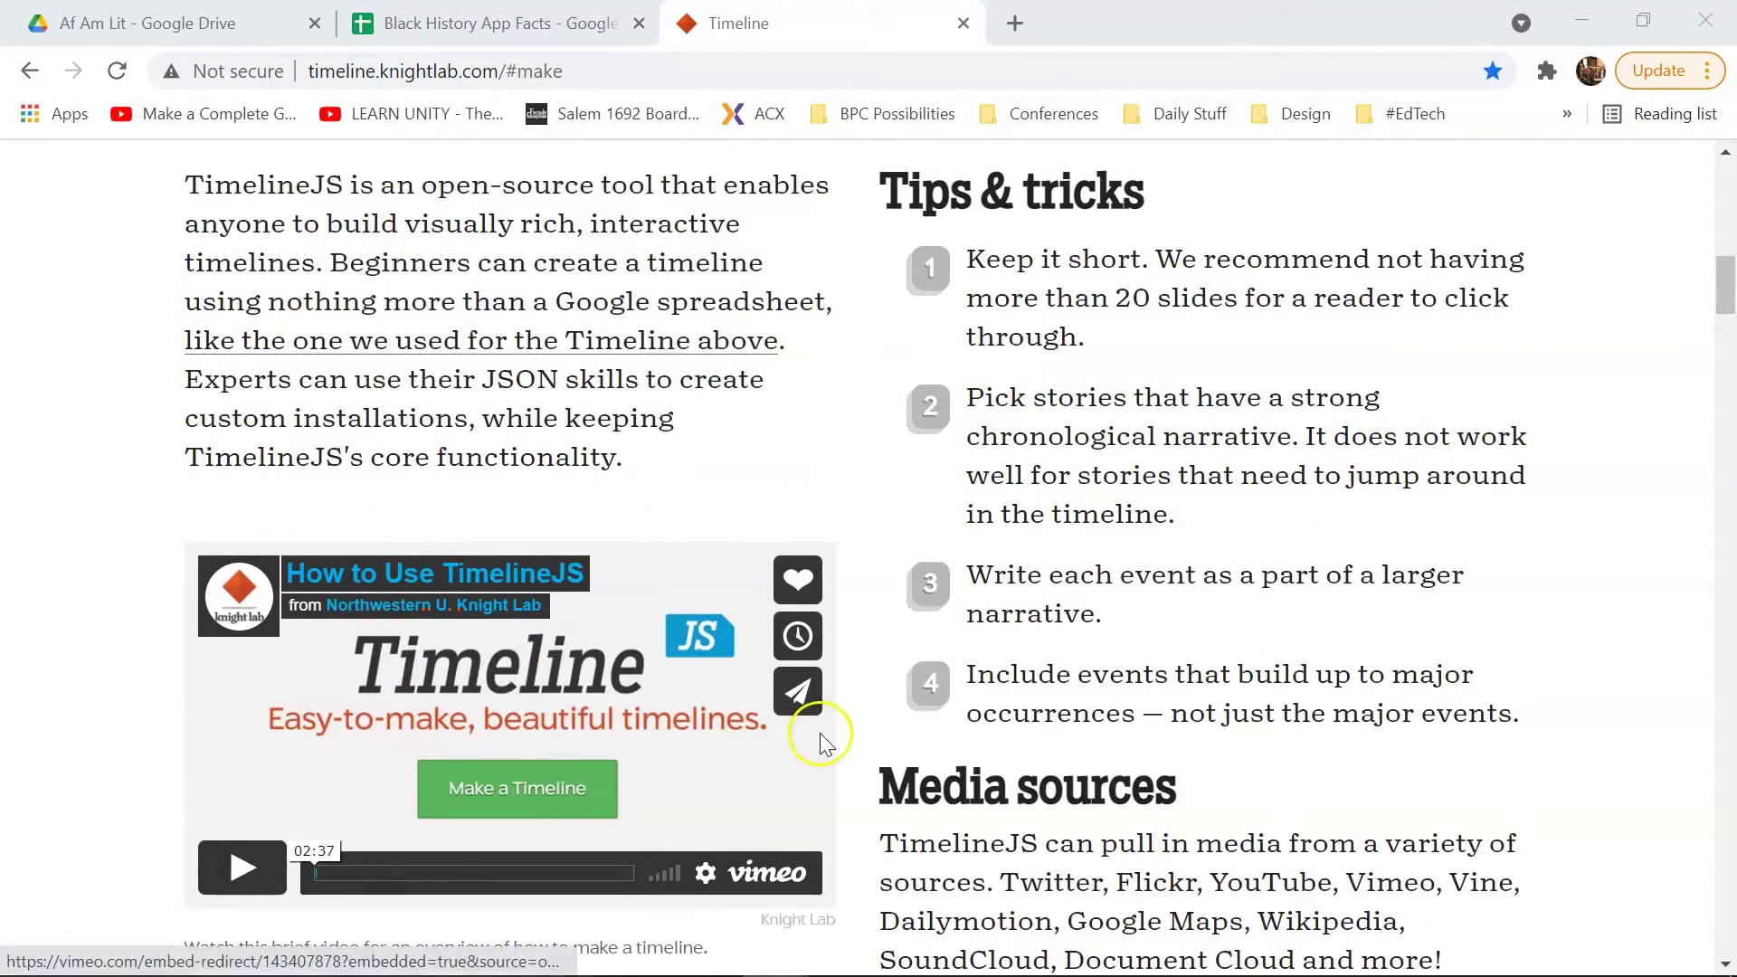
scroll(872, 638, "down", 7)
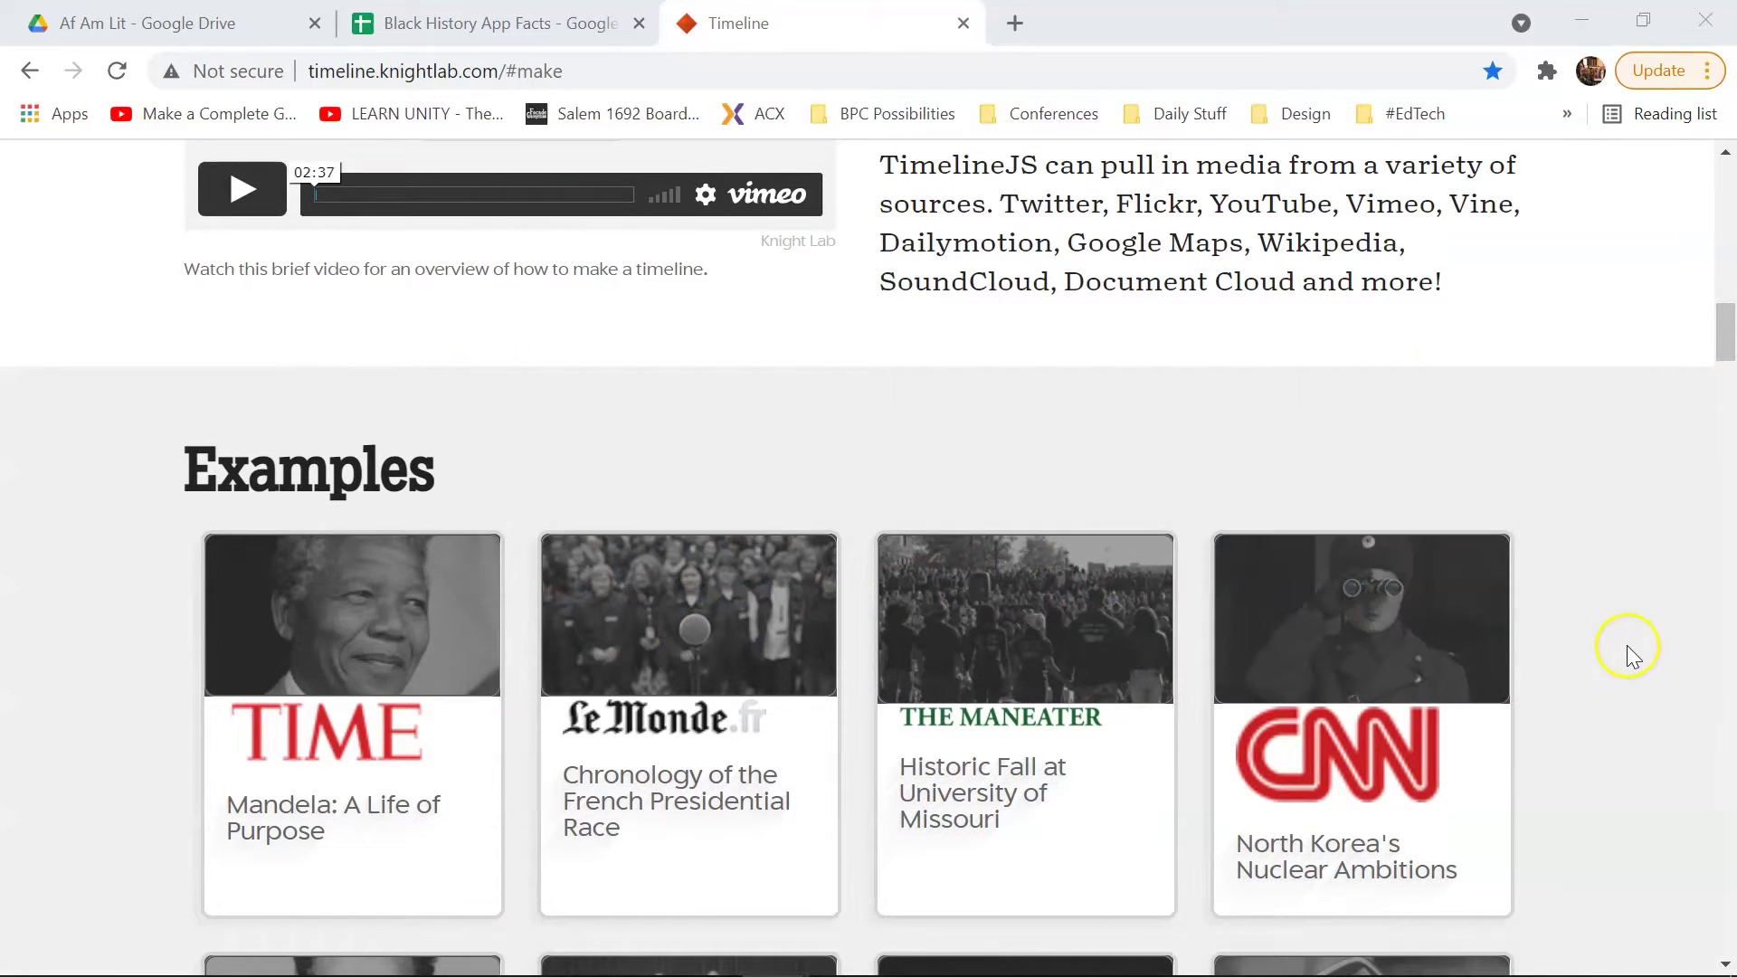
scroll(1623, 644, "down", 1)
scroll(1623, 644, "down", 20)
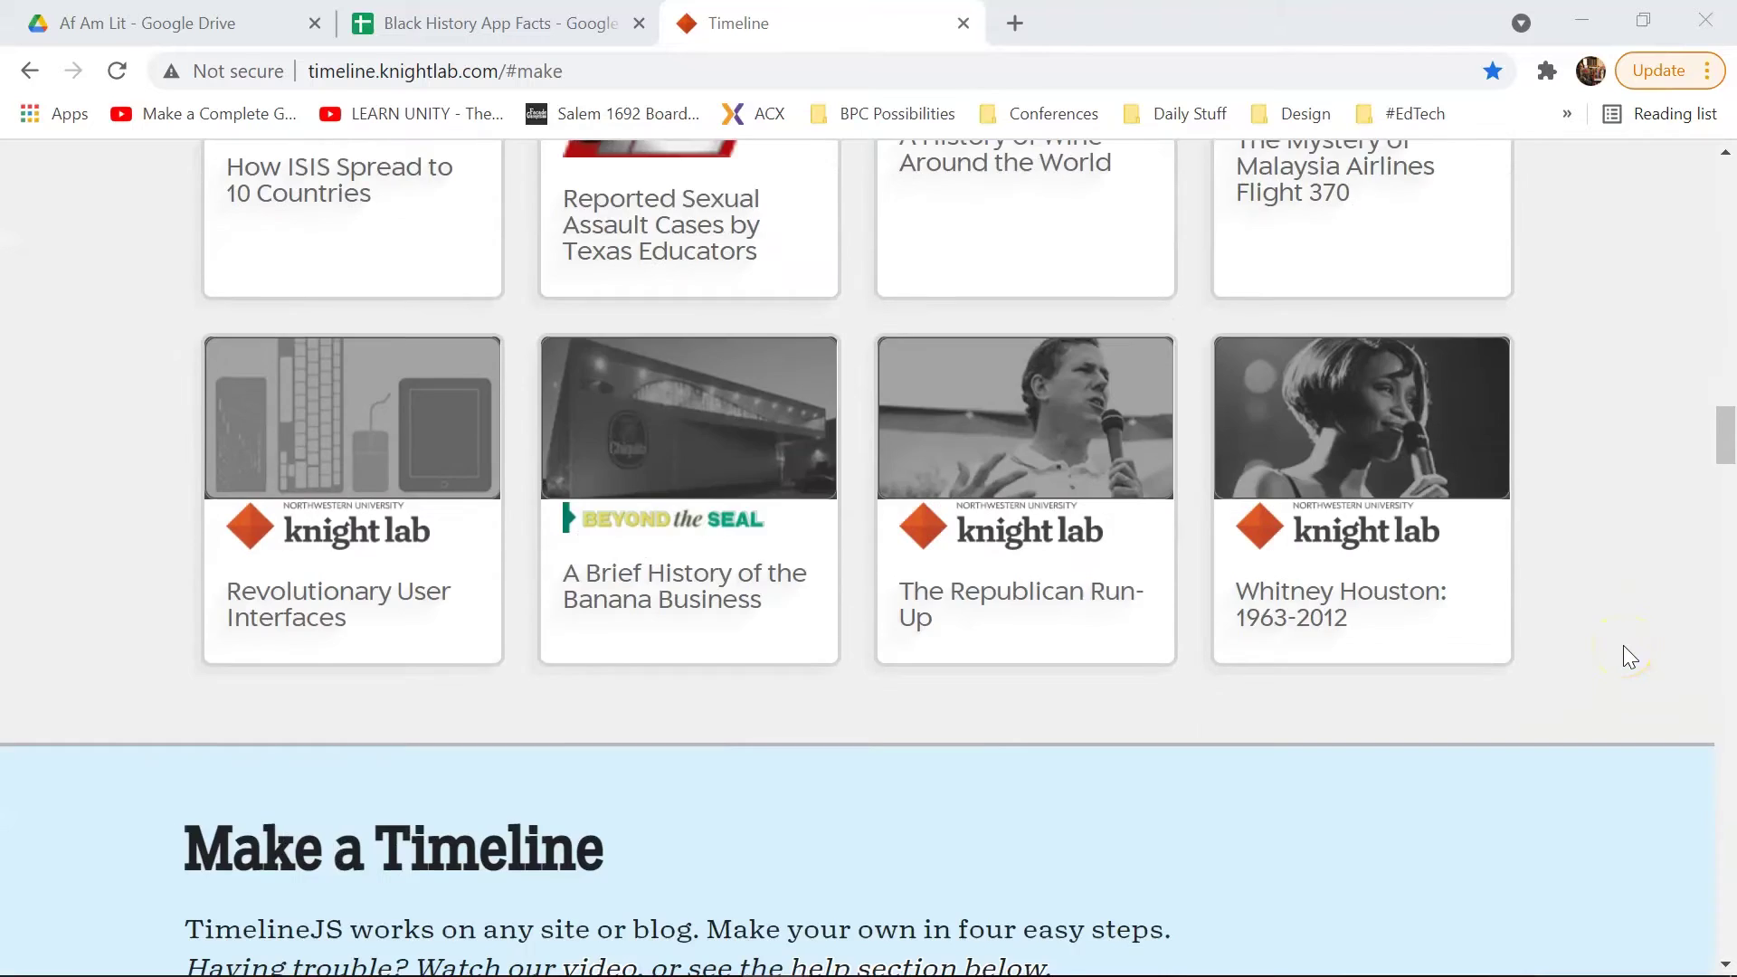
scroll(1623, 644, "down", 4)
scroll(1624, 644, "up", 4)
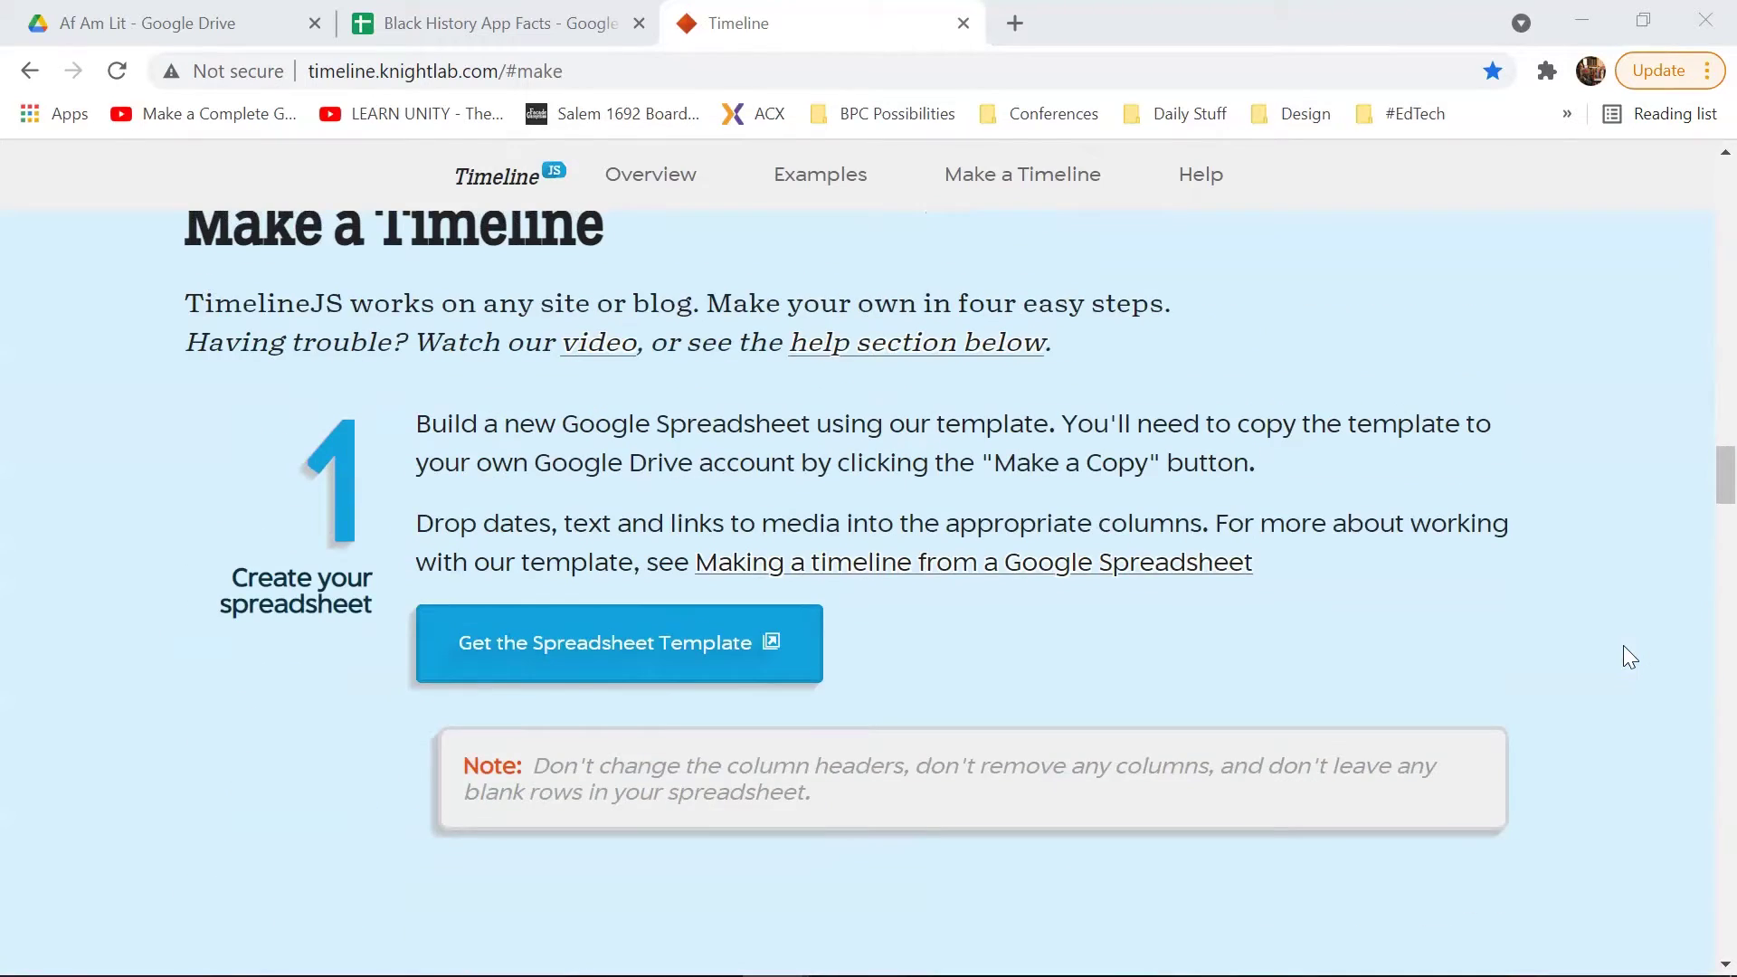
scroll(1623, 644, "down", 2)
left_click(207, 11)
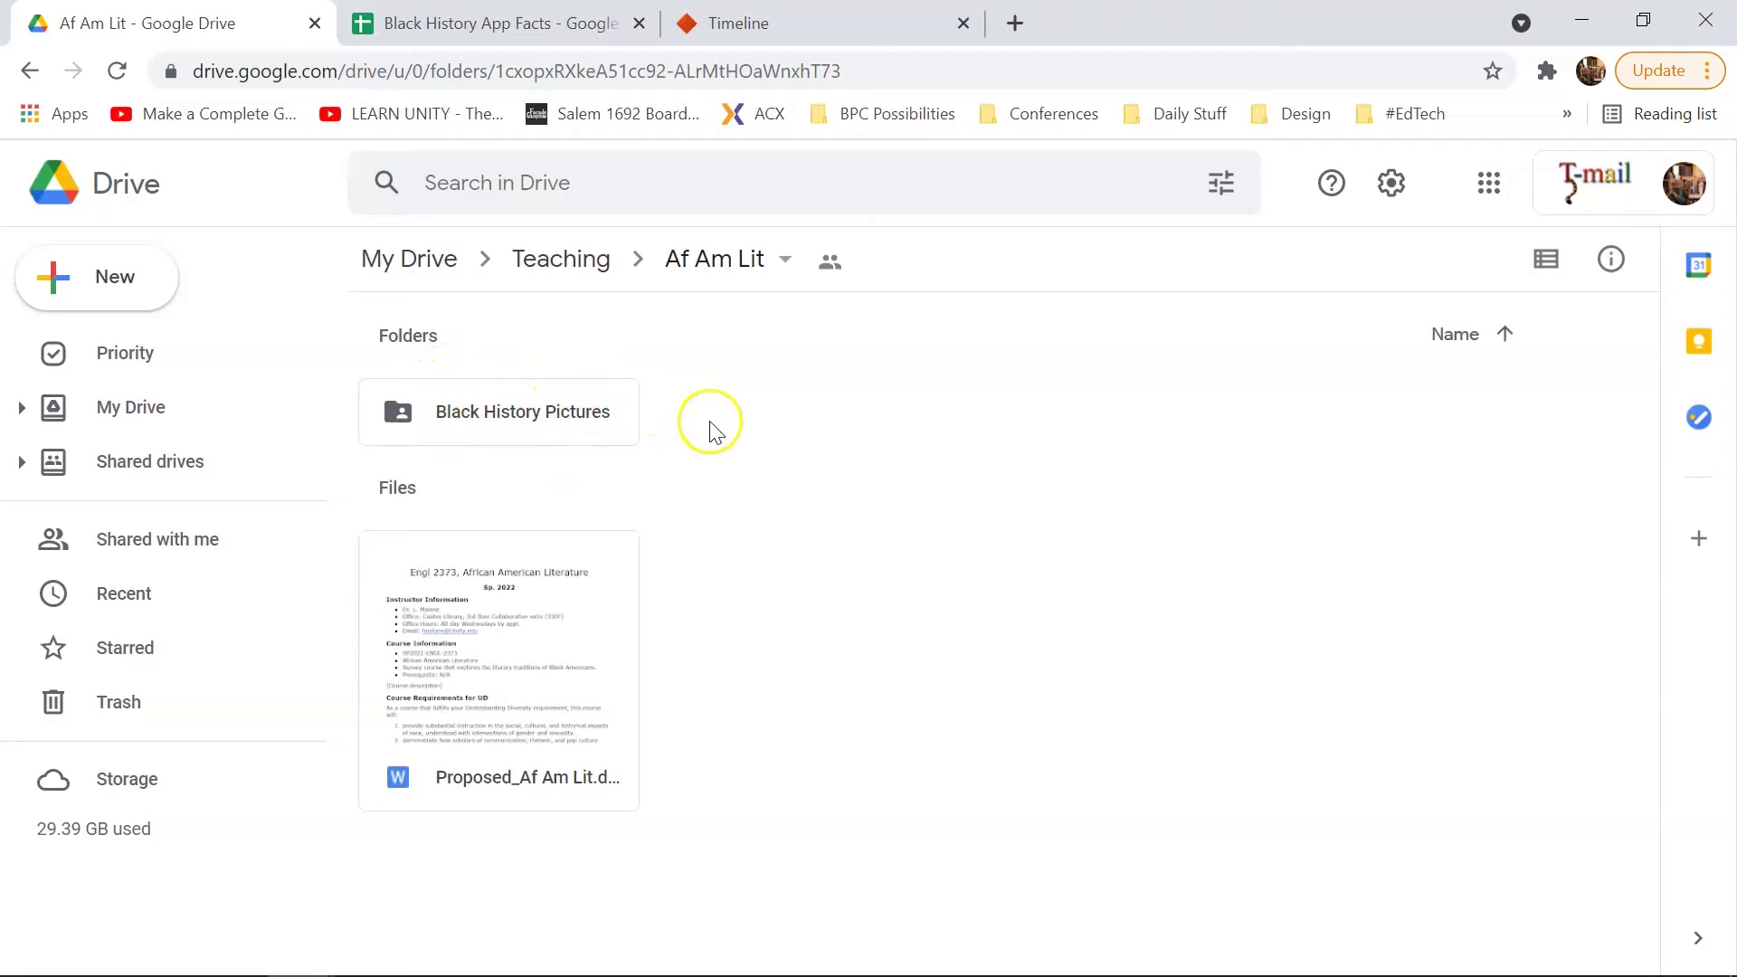
left_click(765, 27)
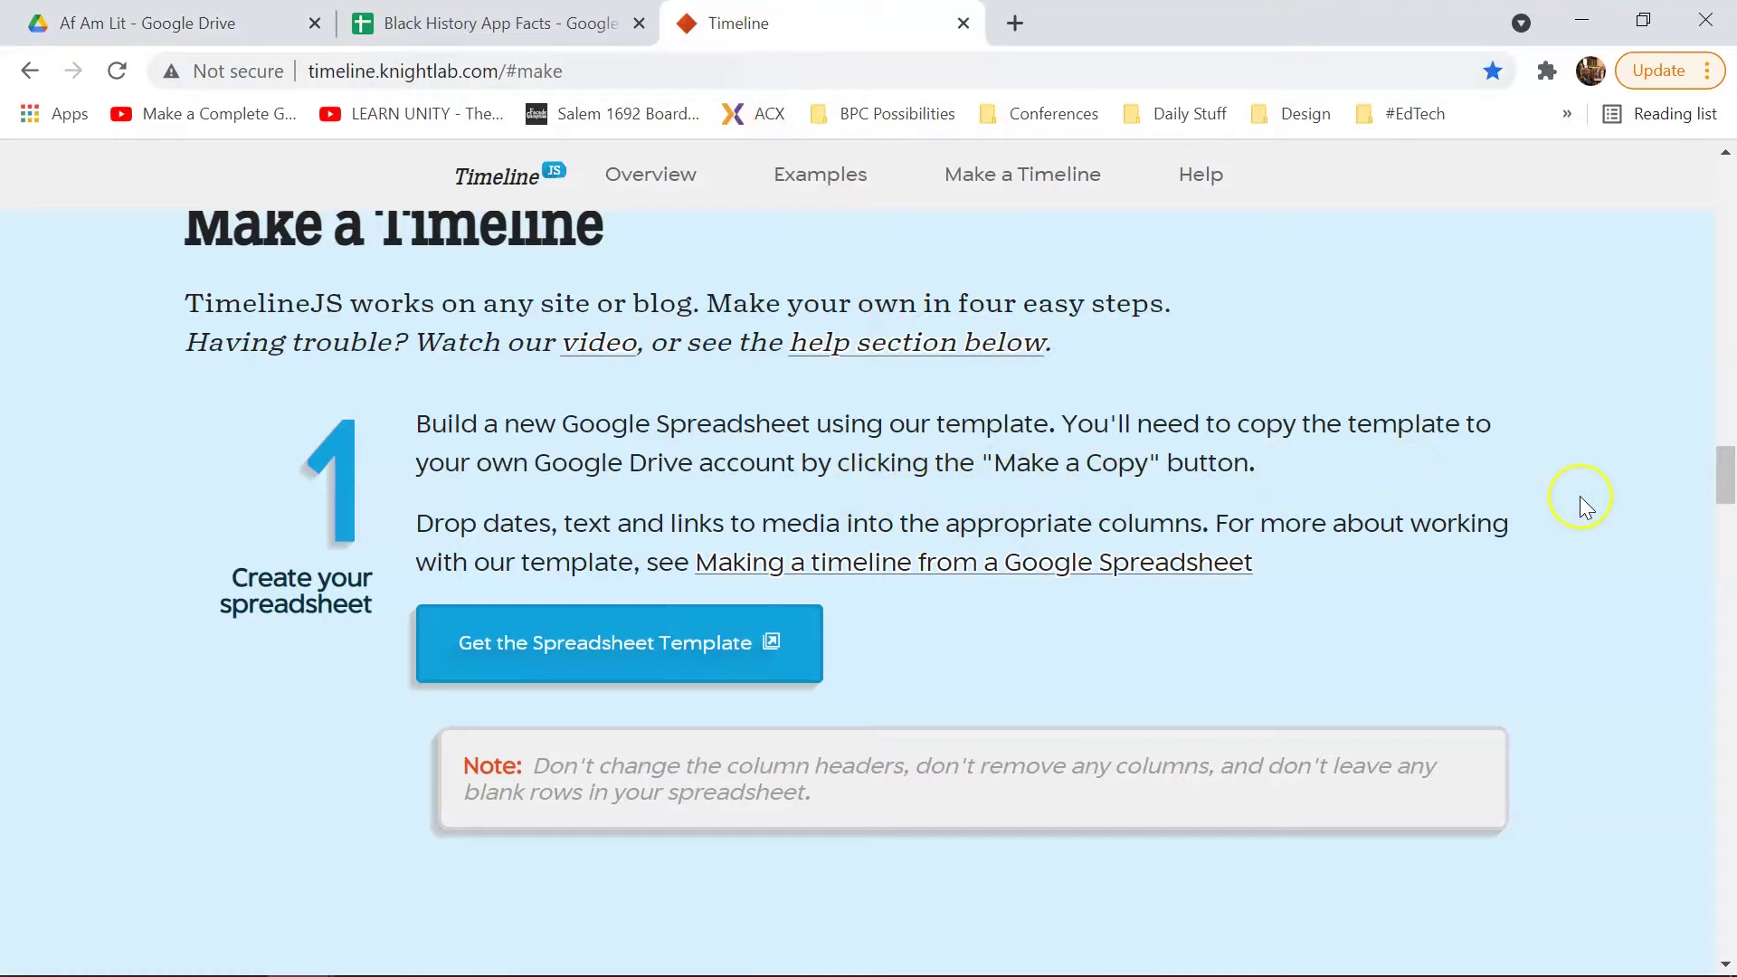
scroll(1574, 498, "down", 1)
scroll(1574, 497, "up", 1)
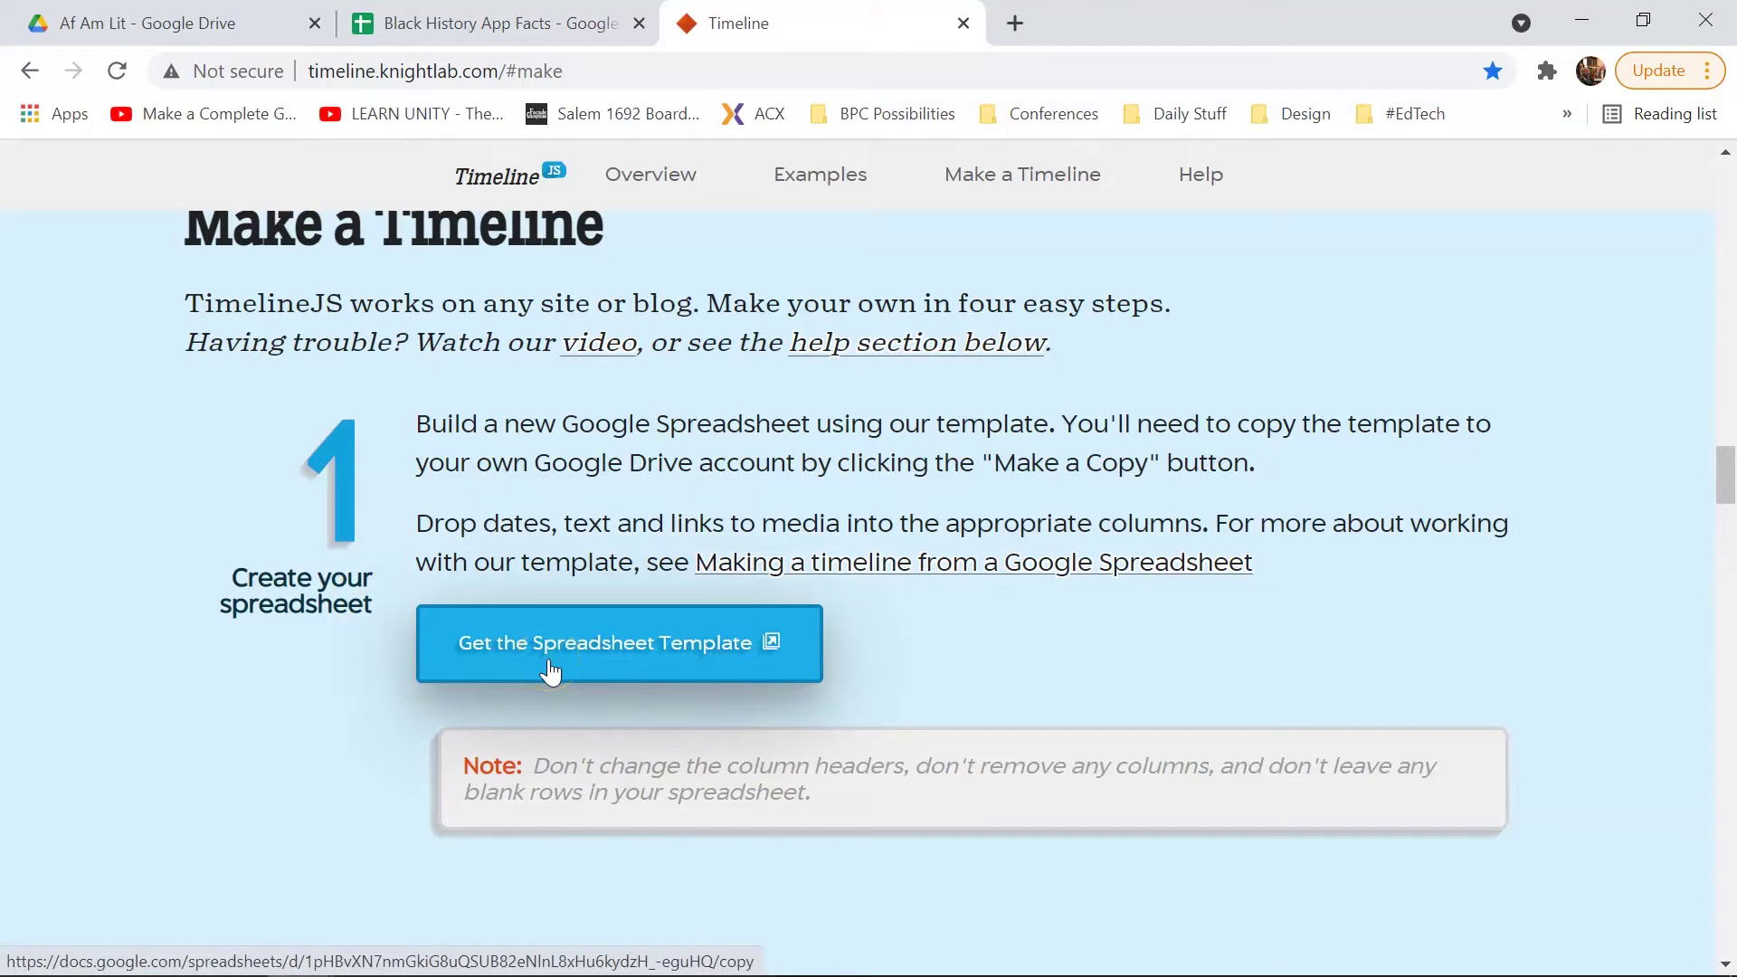
left_click(651, 652)
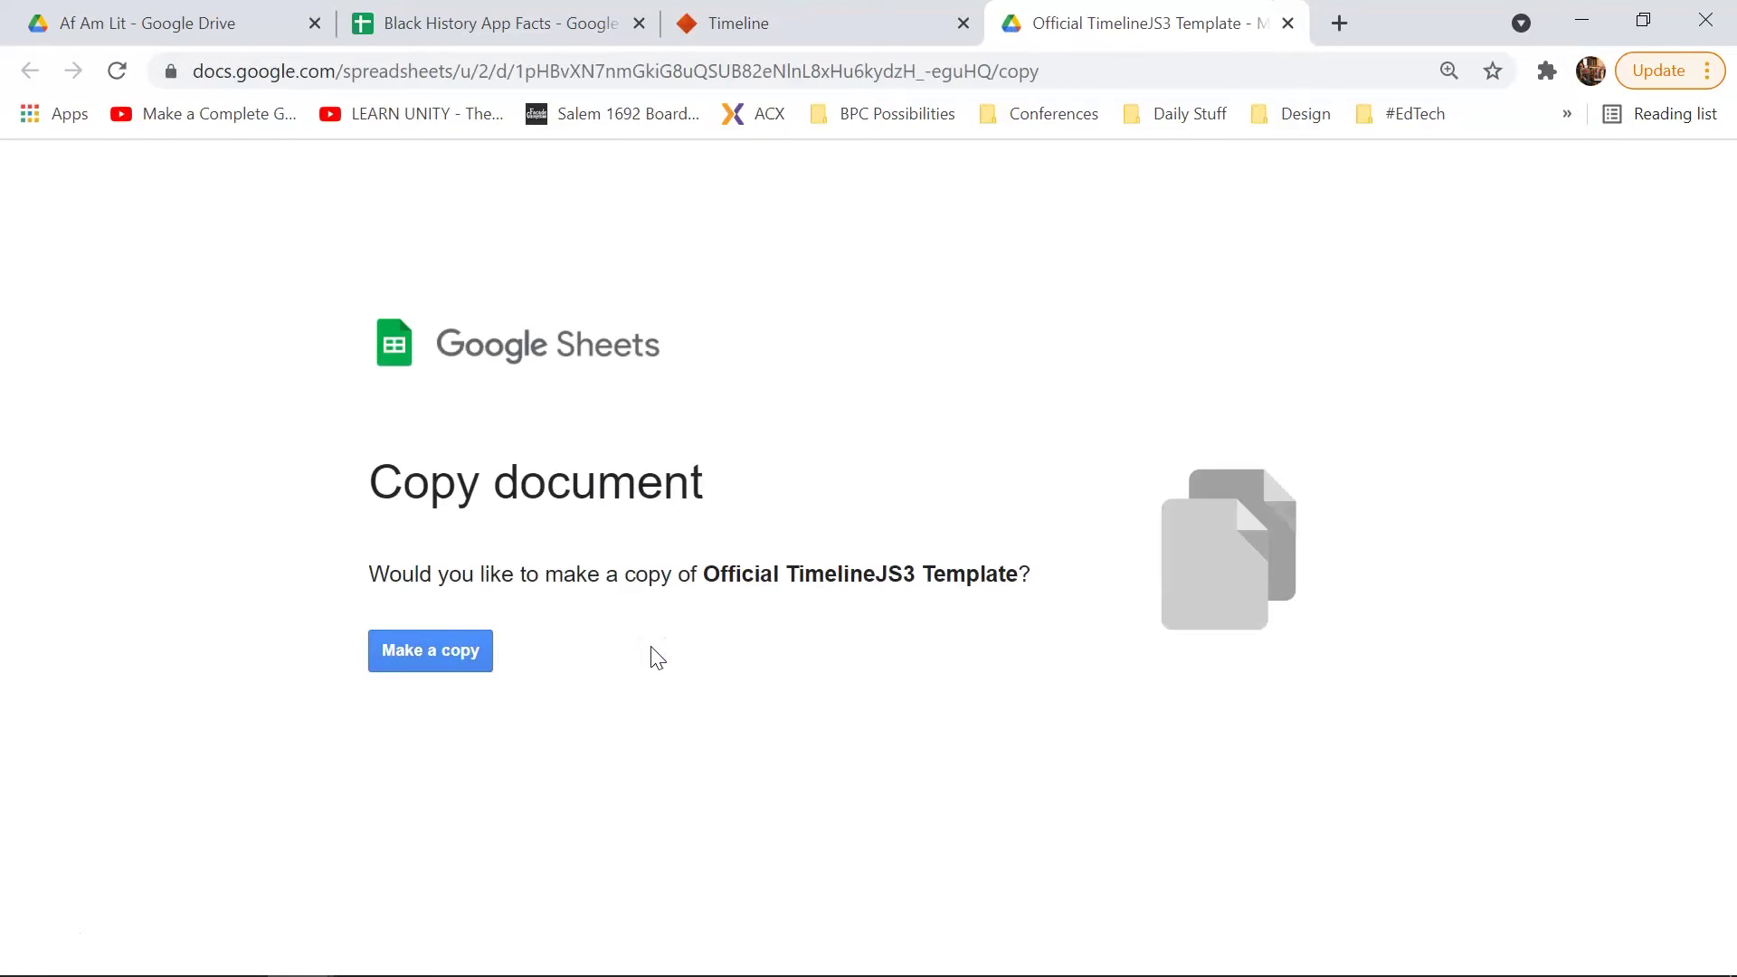
Step: Make and confirm a copy of the Official TimelineJS3 Template spreadsheet
left_click(451, 680)
left_click(442, 653)
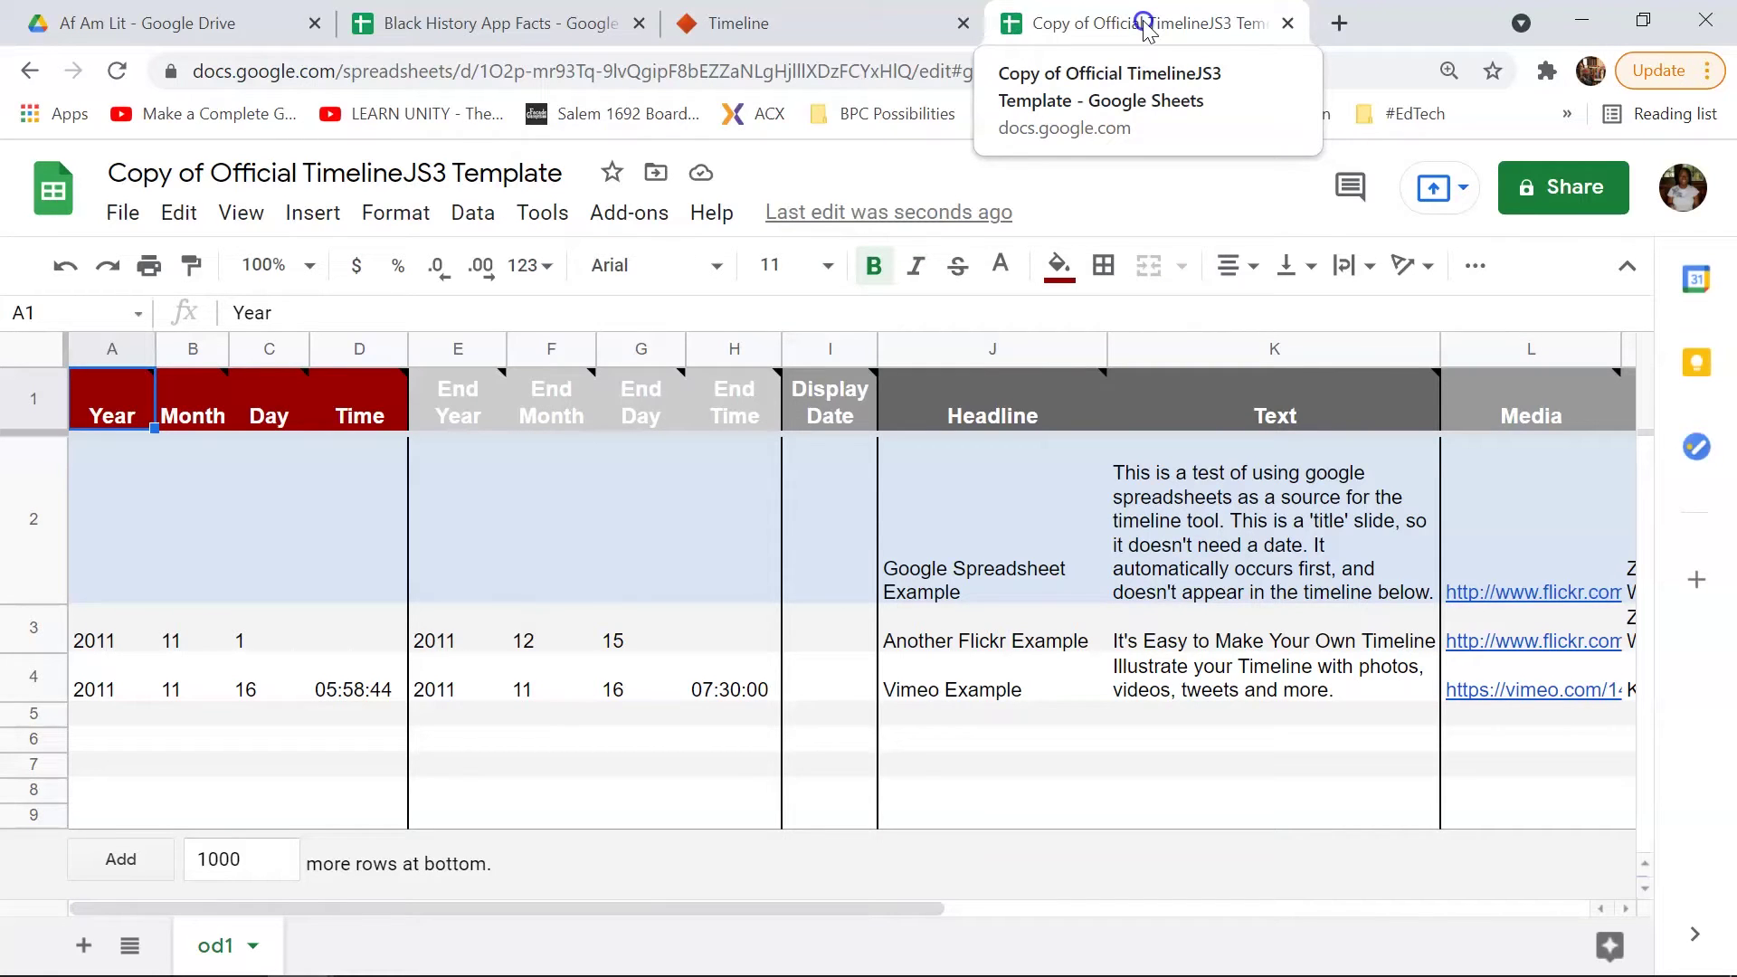
left_click(161, 11)
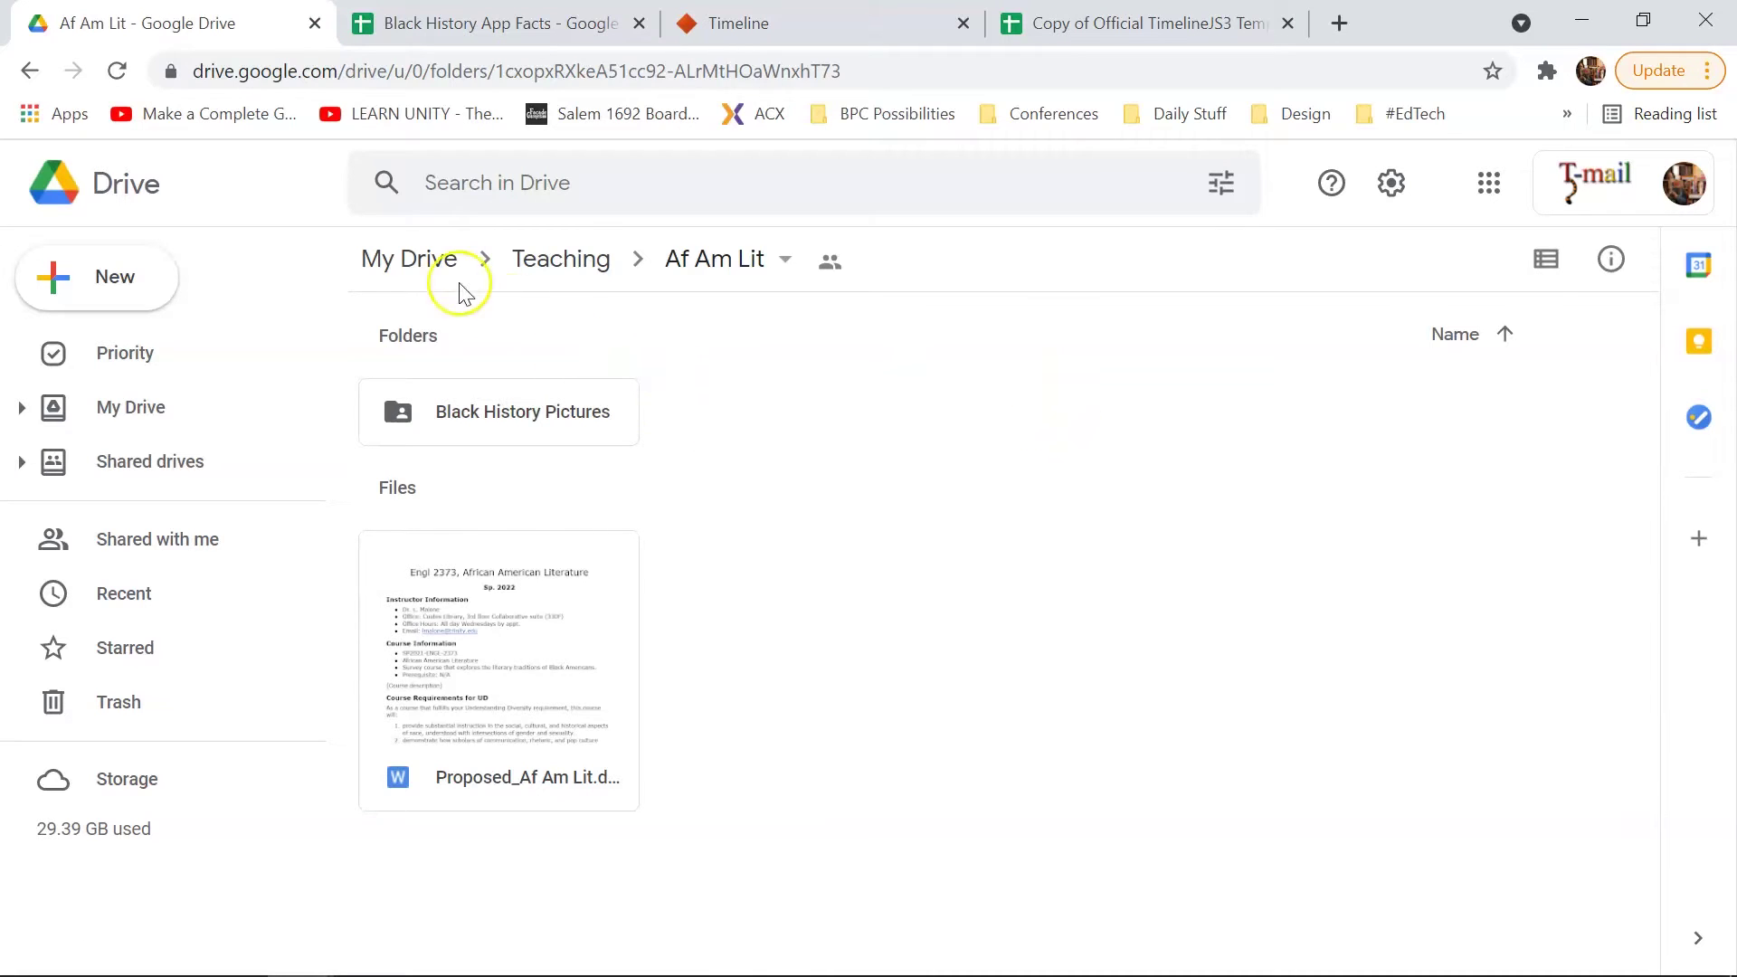
left_click(434, 262)
scroll(1008, 628, "down", 7)
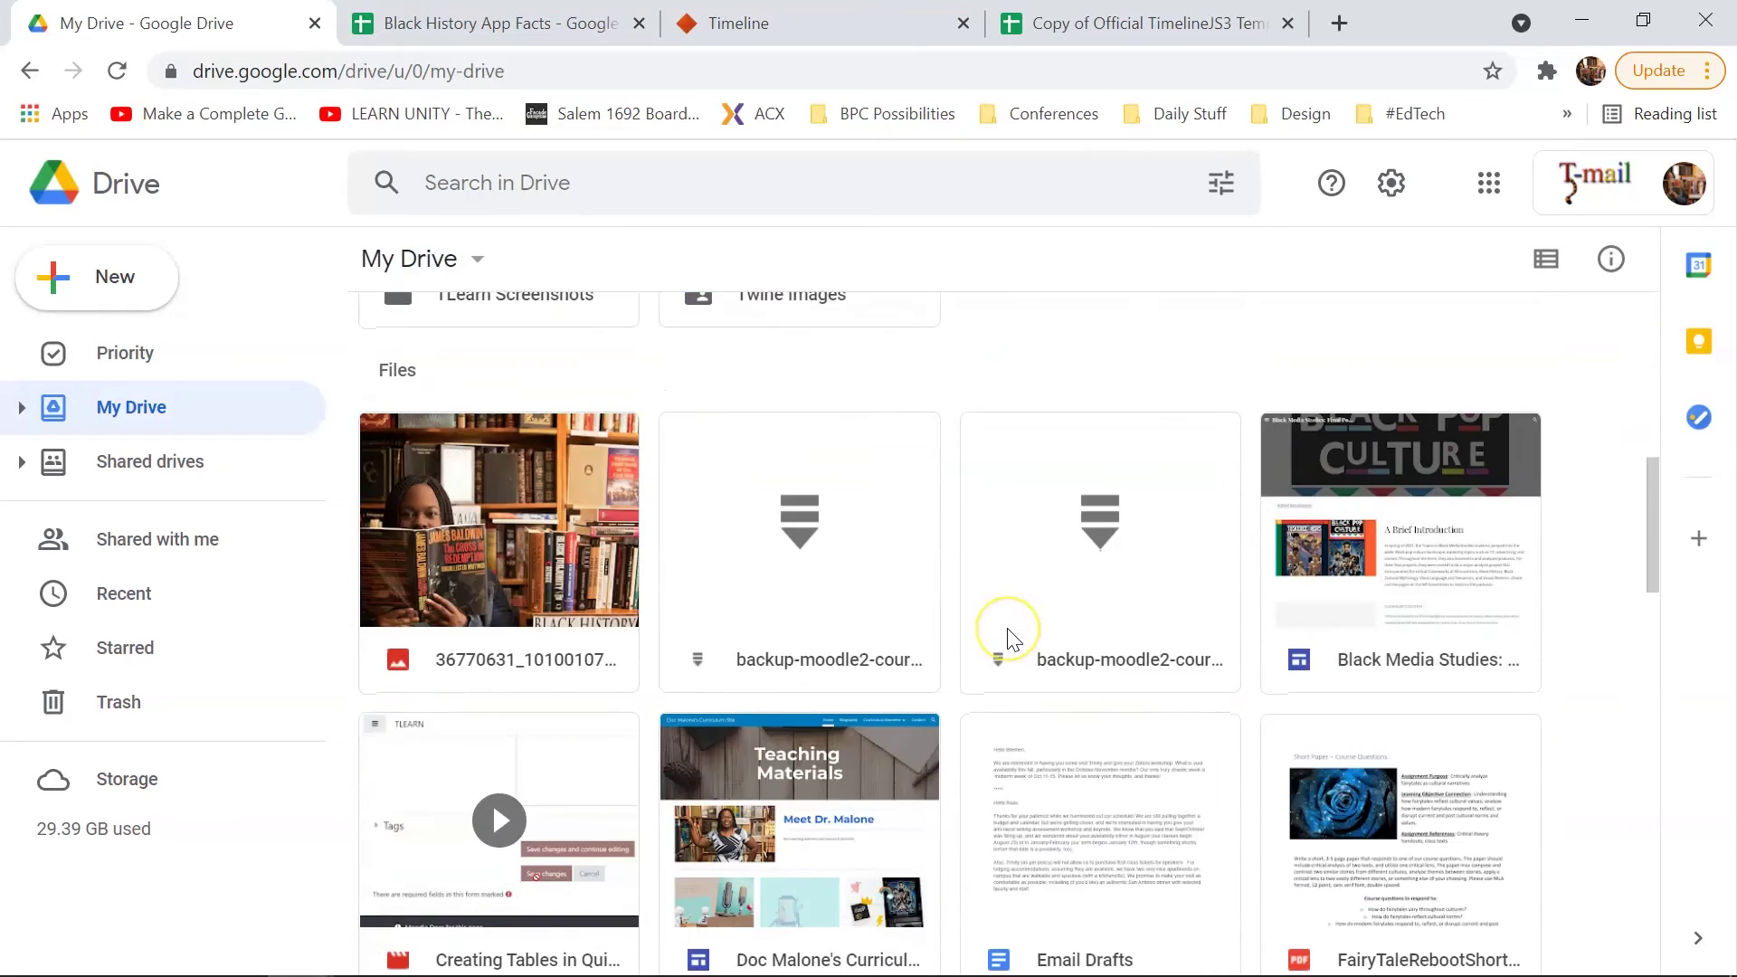
scroll(1007, 633, "down", 9)
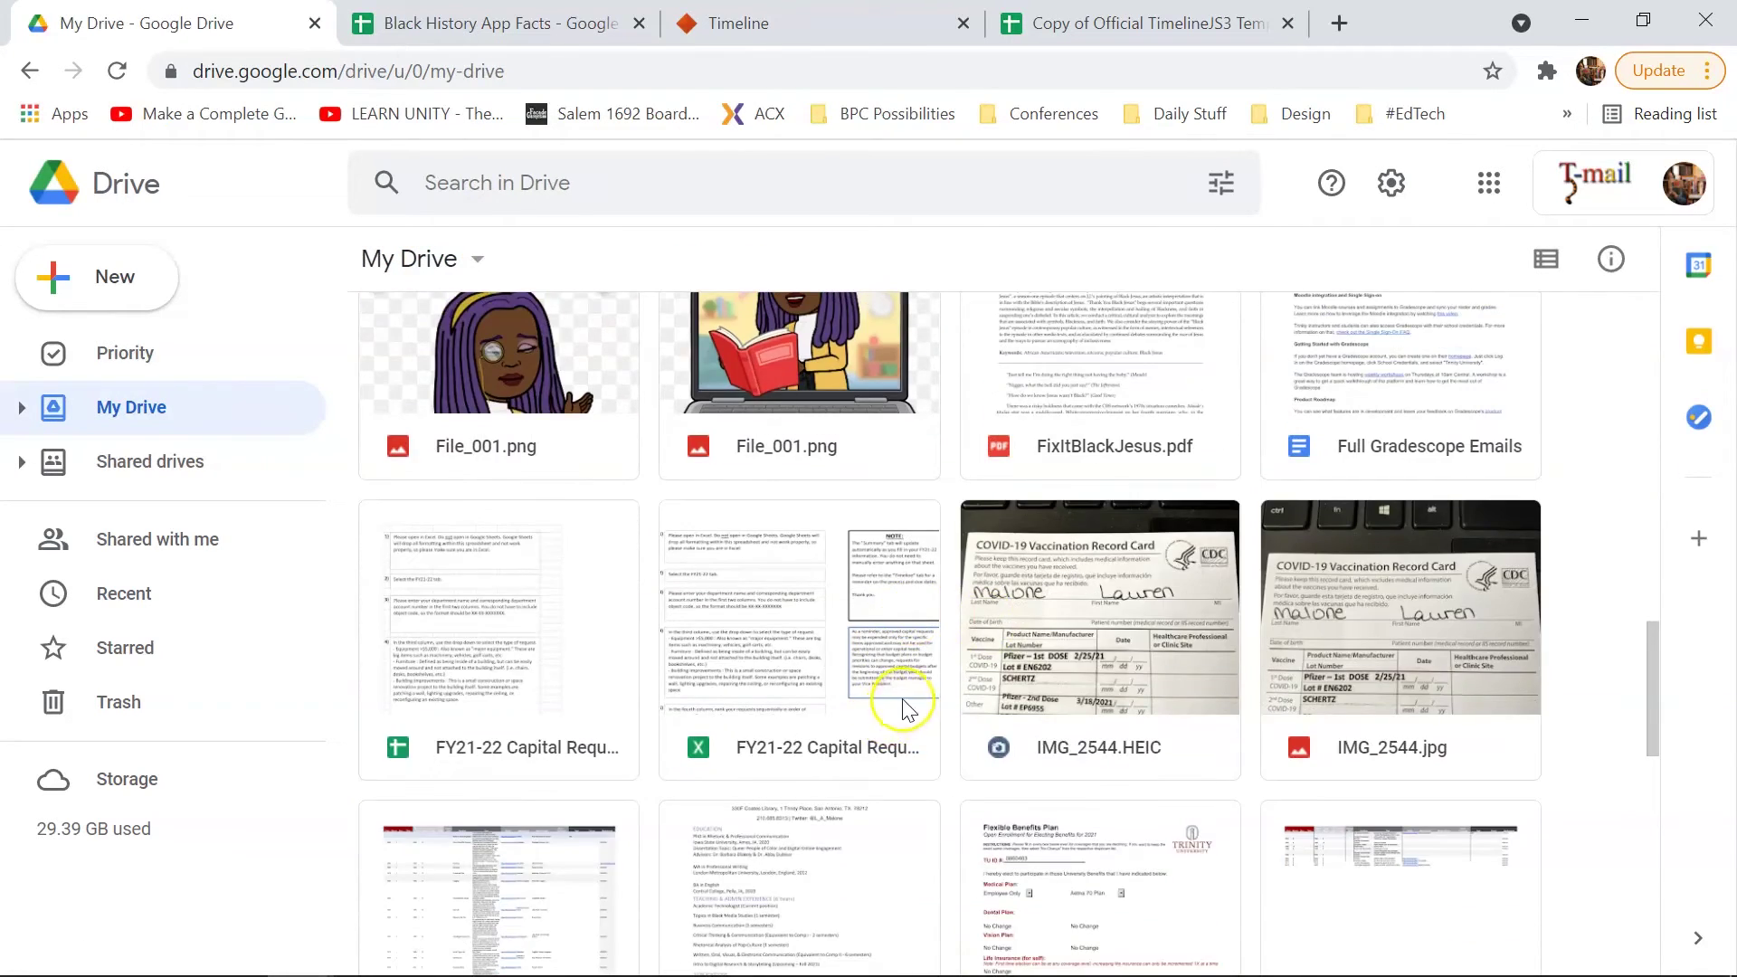
scroll(908, 710, "down", 3)
scroll(907, 711, "down", 3)
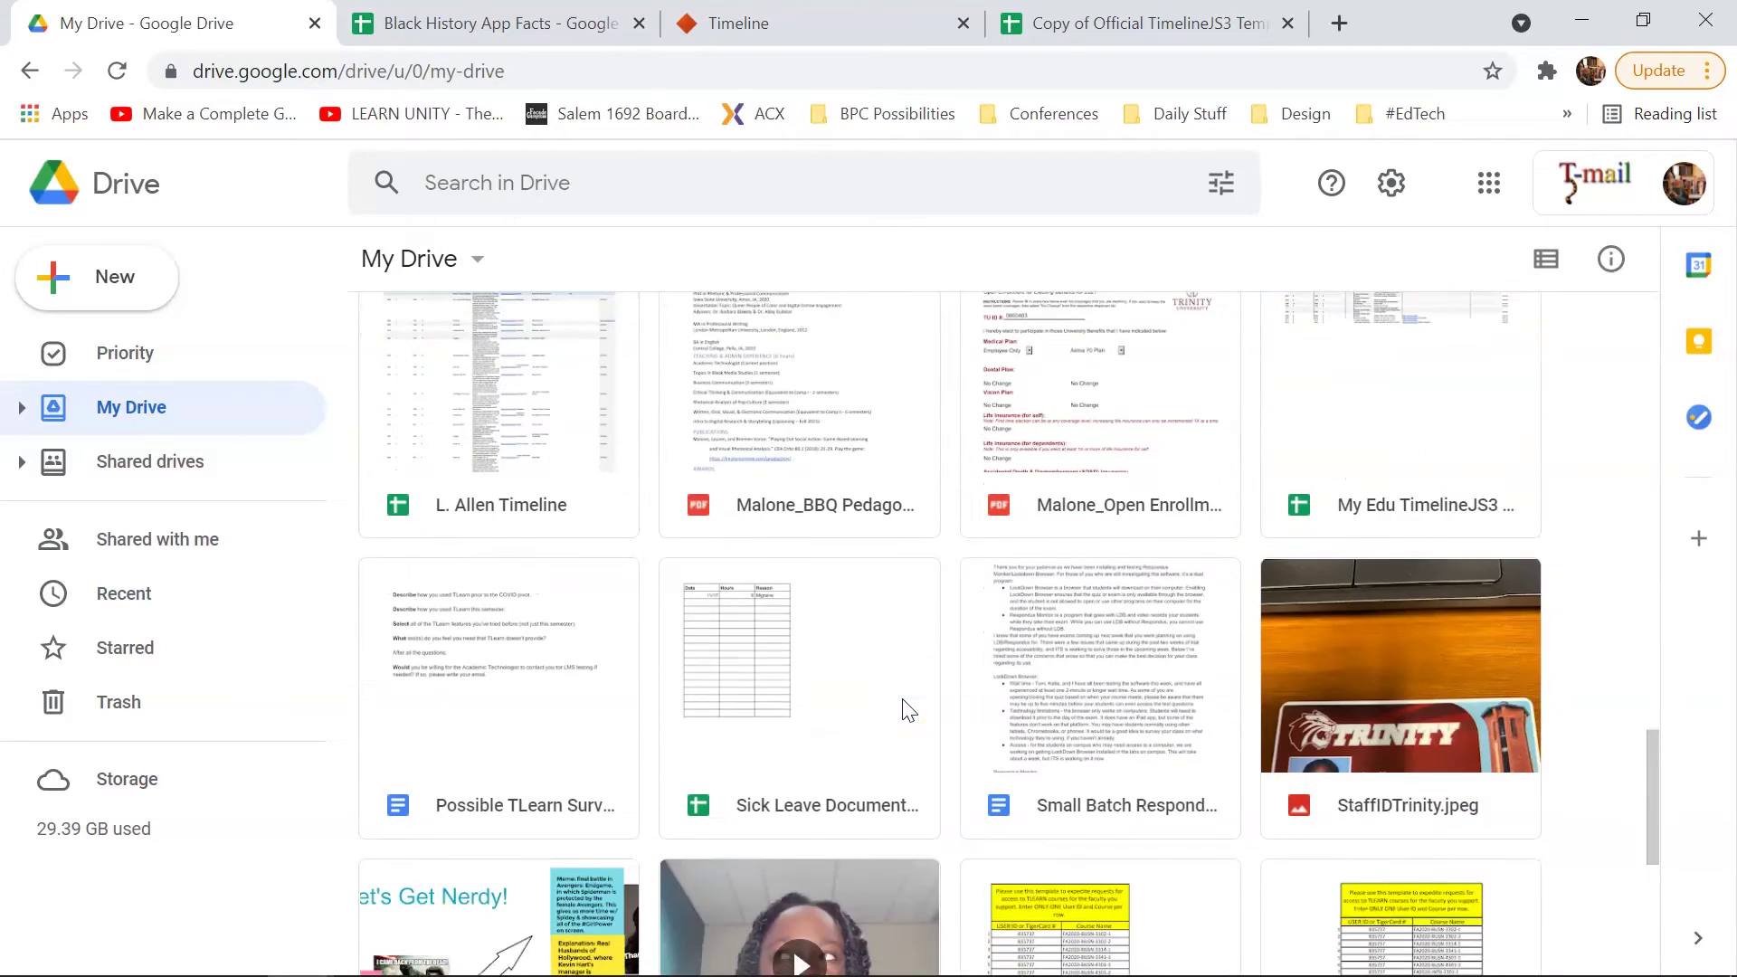
scroll(908, 711, "down", 7)
scroll(908, 710, "up", 10)
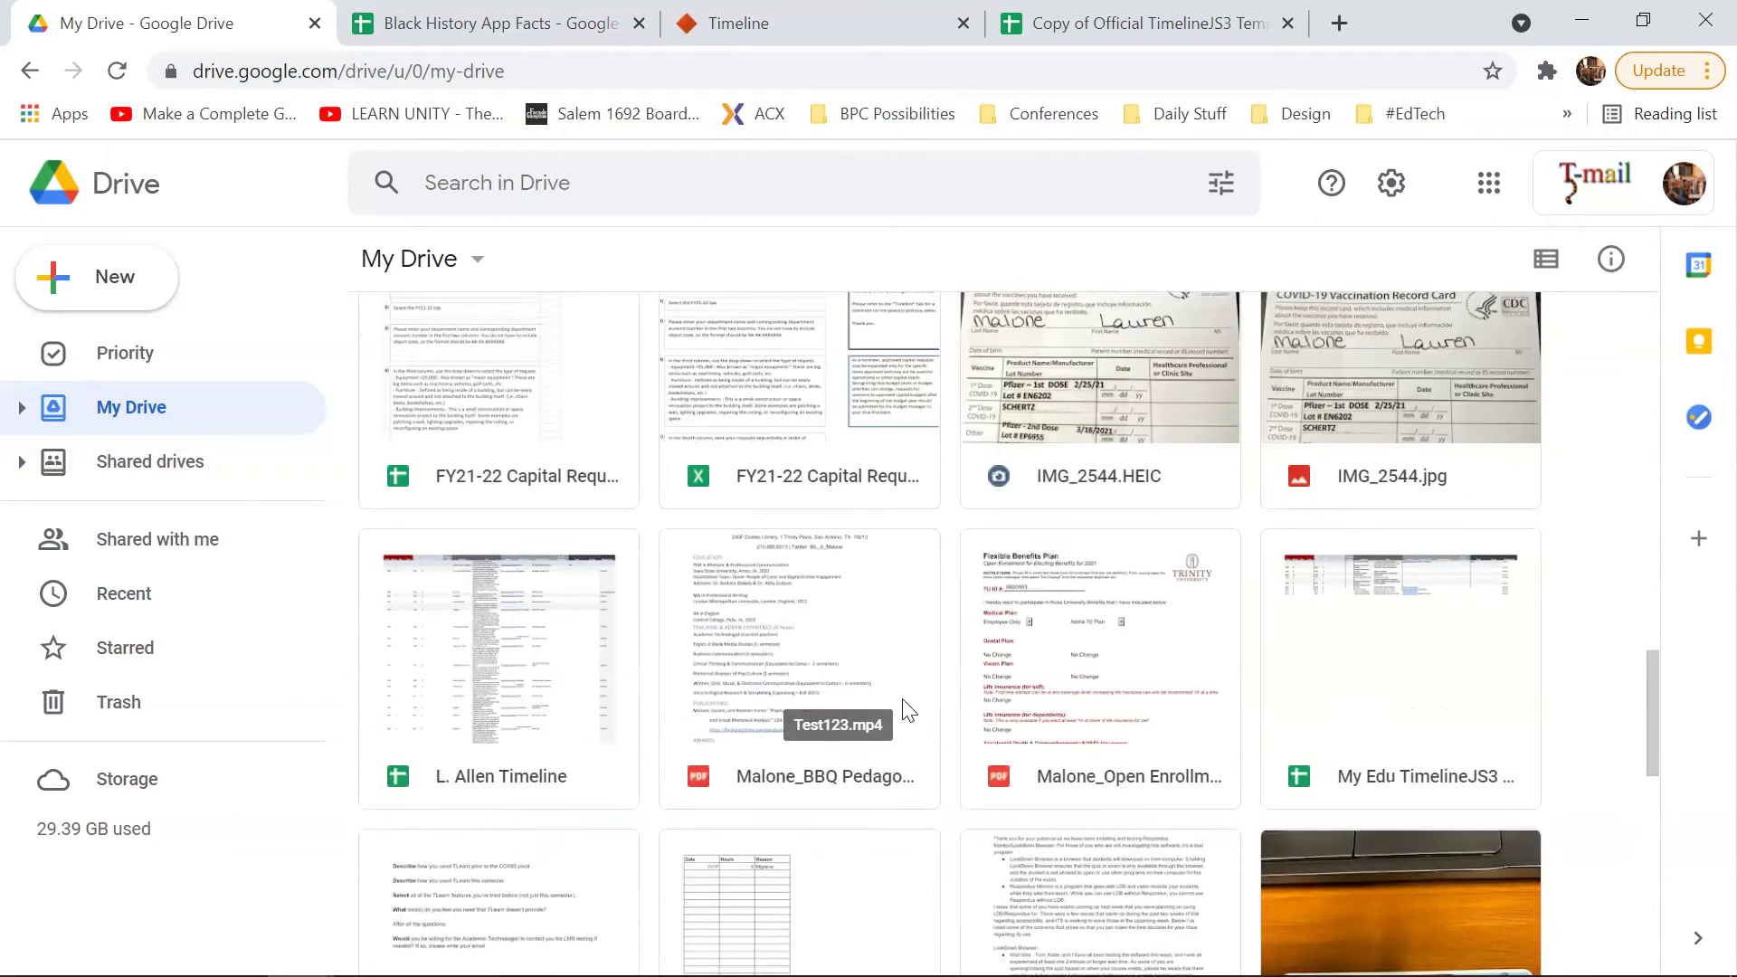
scroll(907, 710, "up", 15)
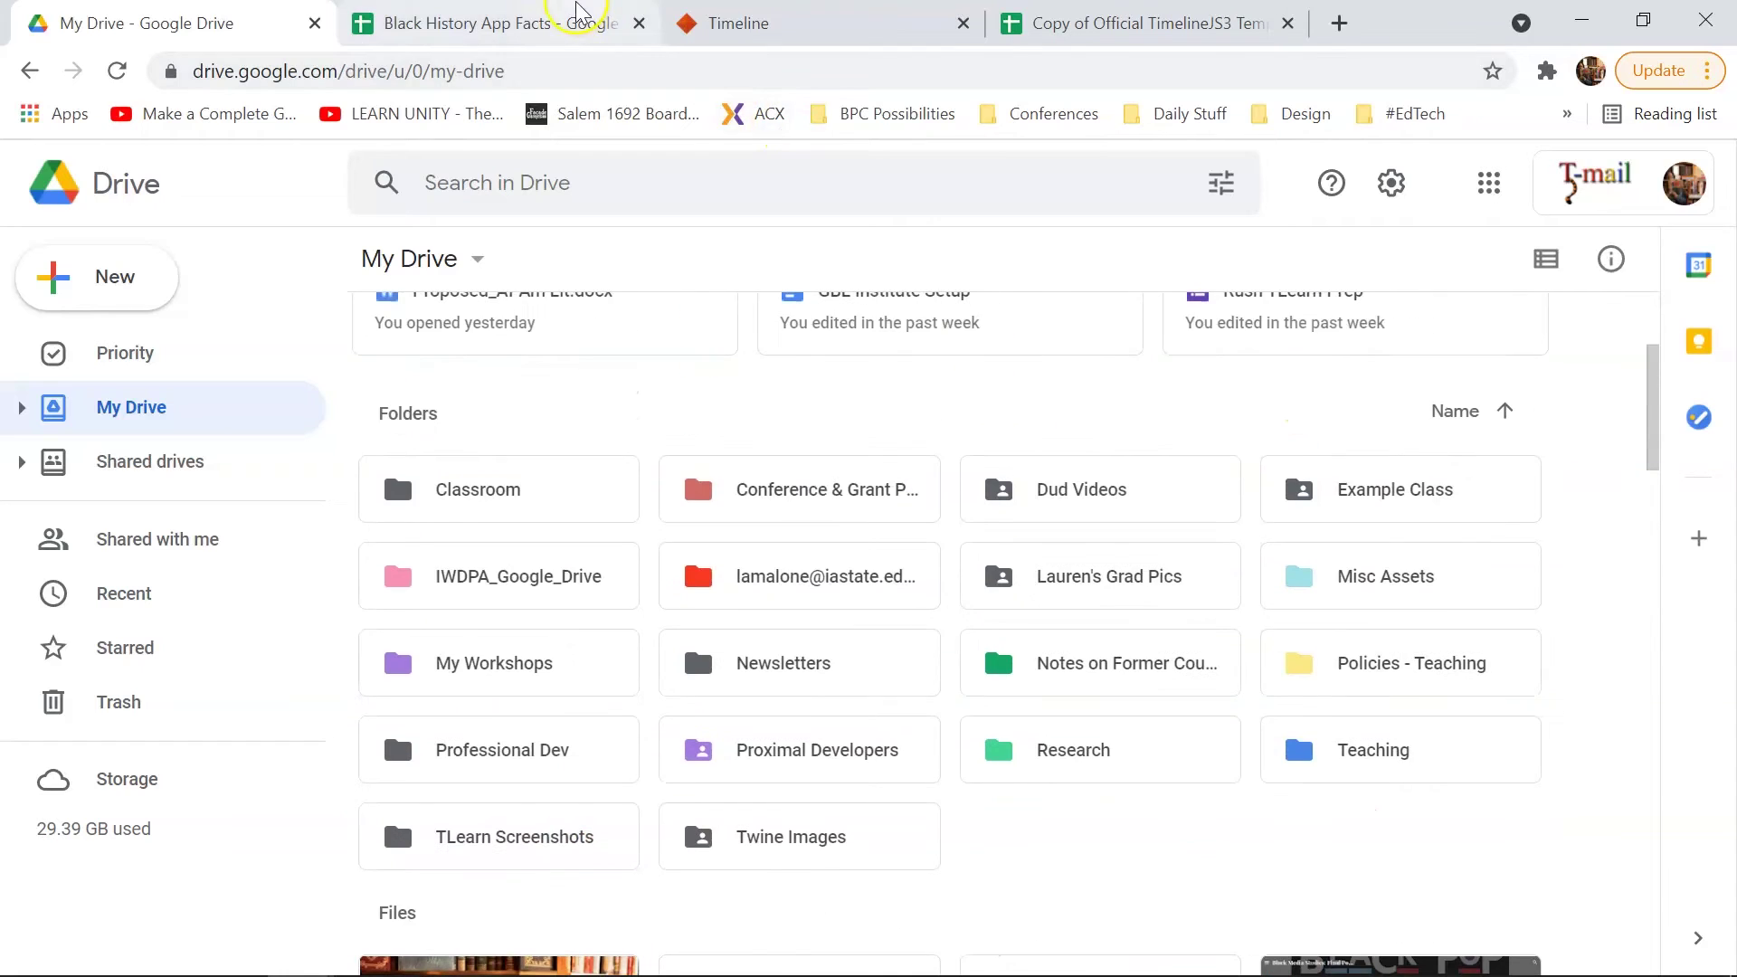
left_click(1100, 25)
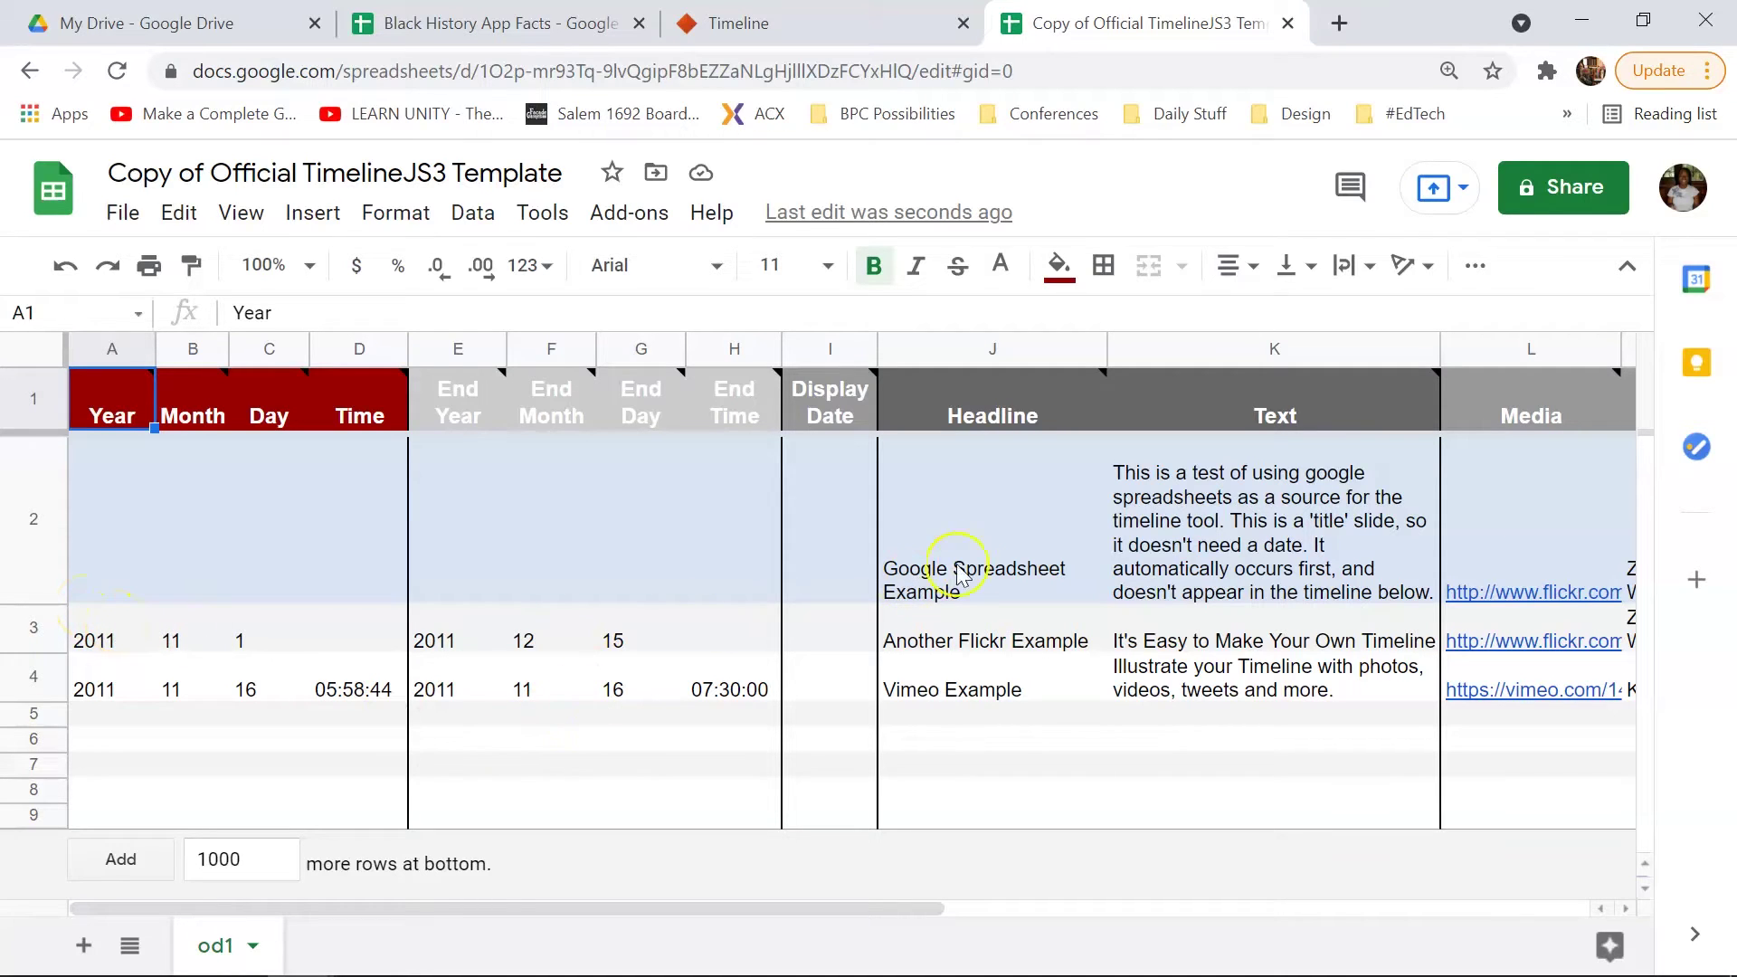
Step: Replace the title slide headline in J2 with 'Black History Timeline'
double_click(1021, 588)
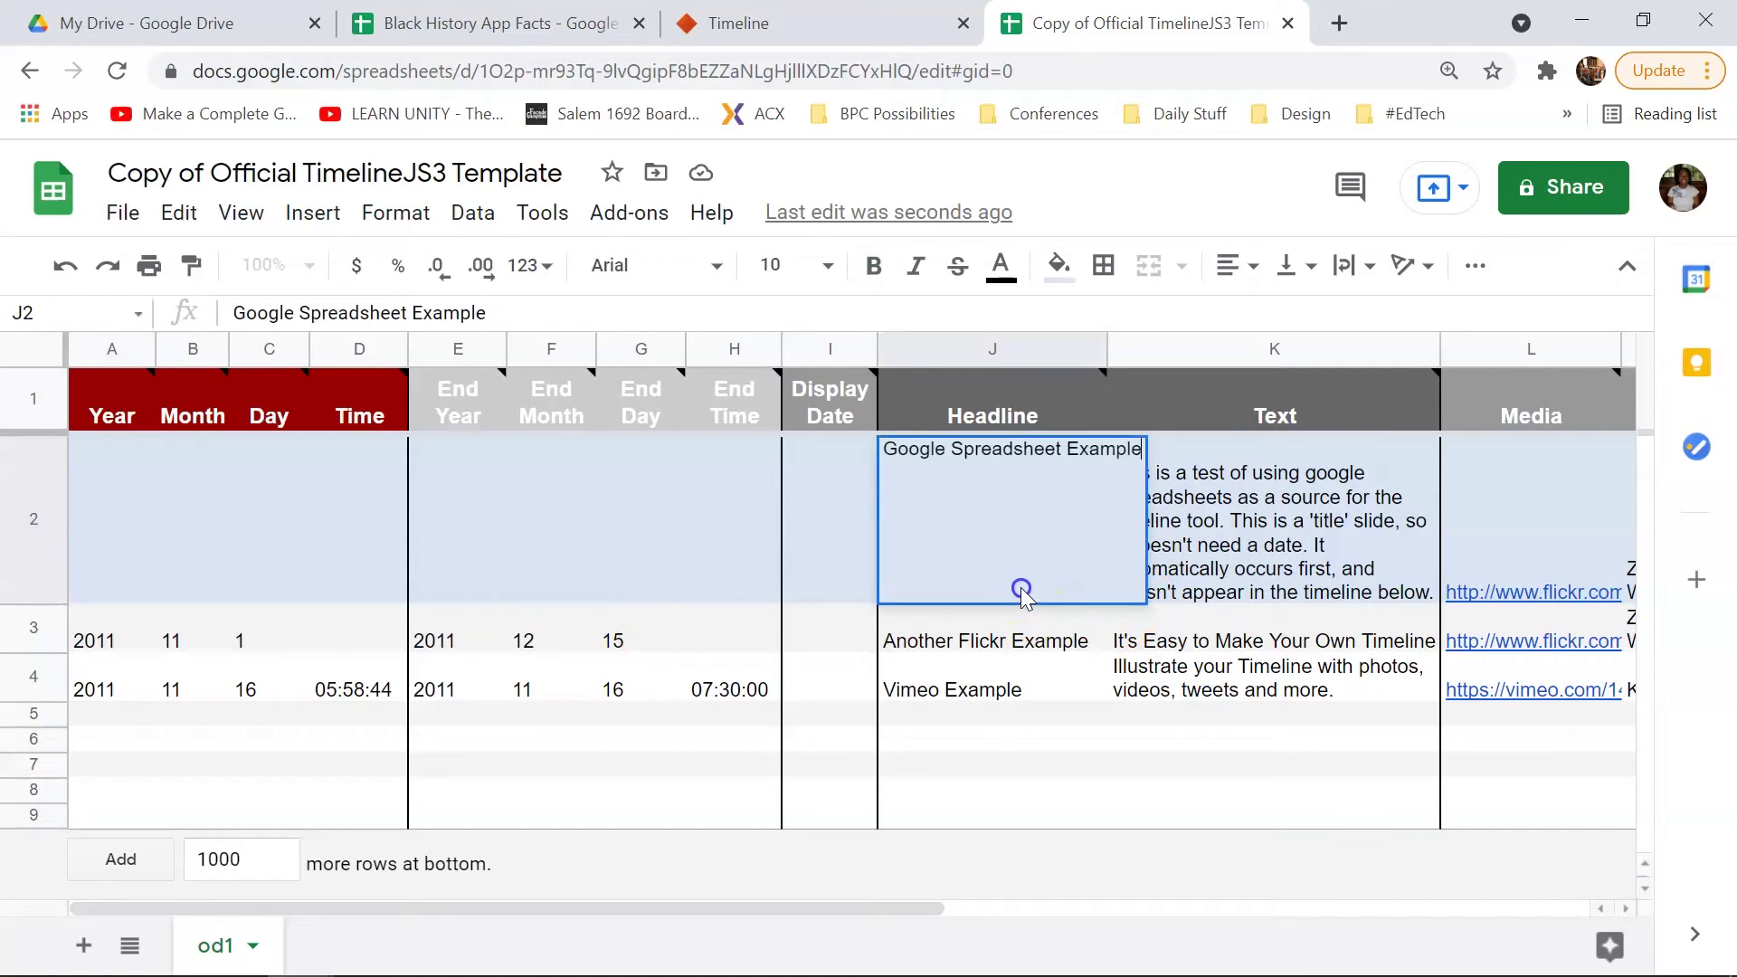
triple_click(1032, 450)
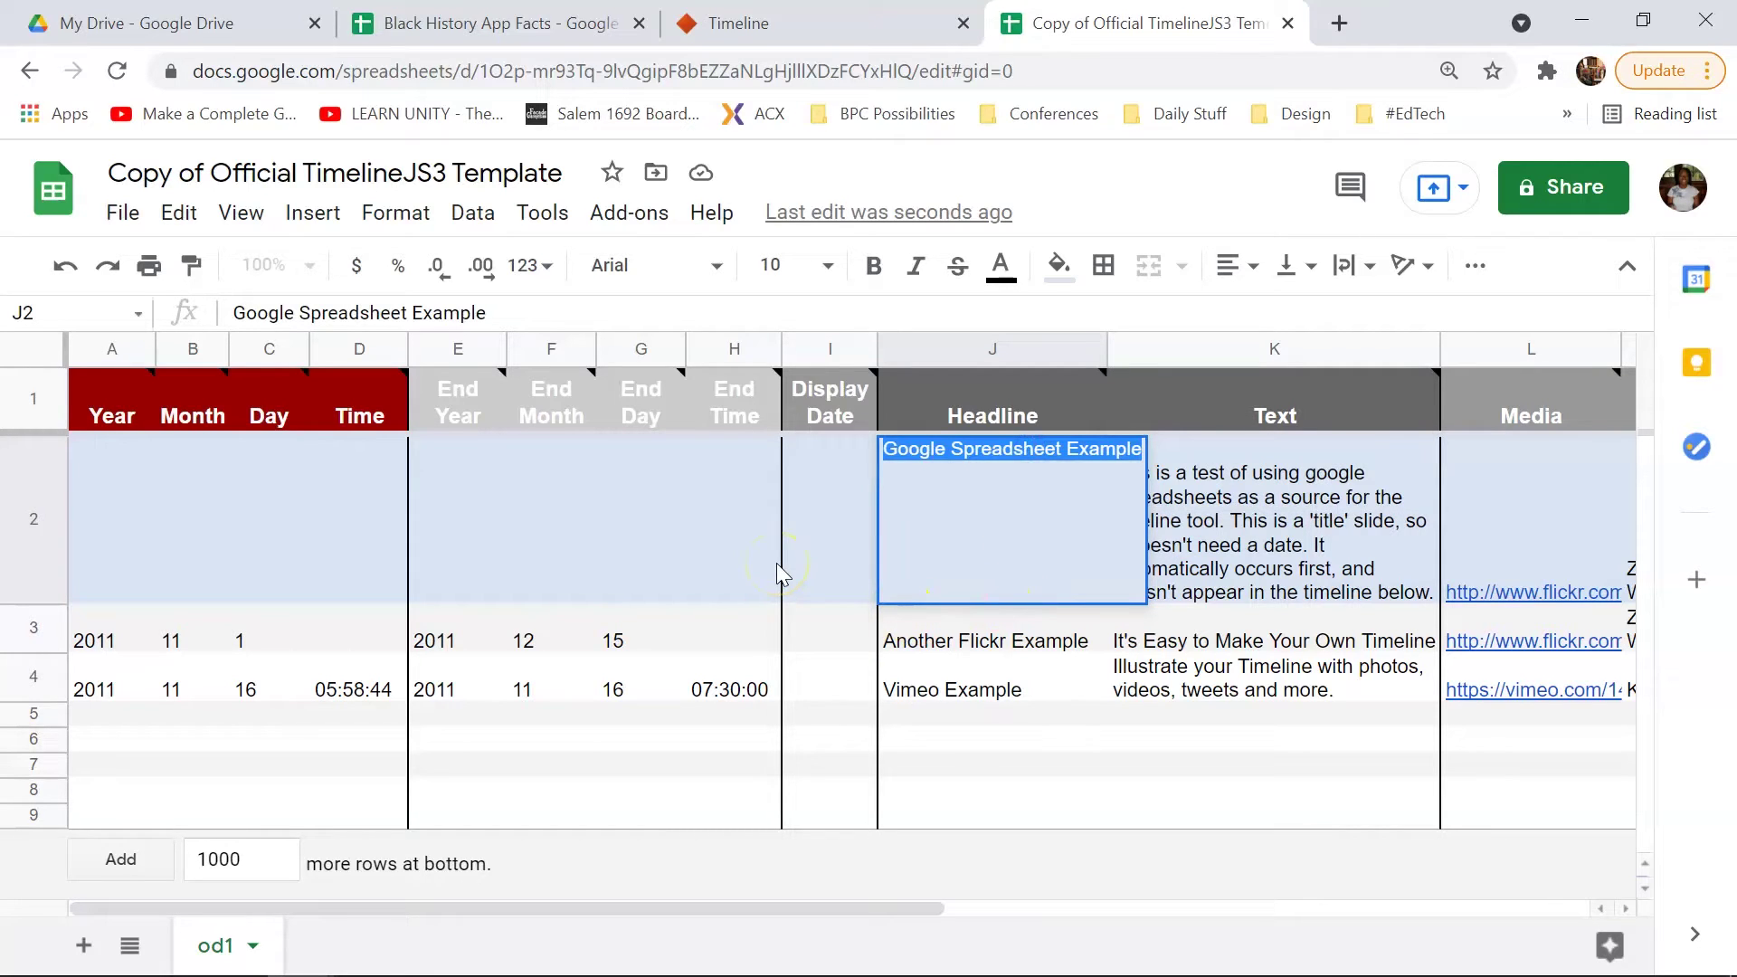
type("Black")
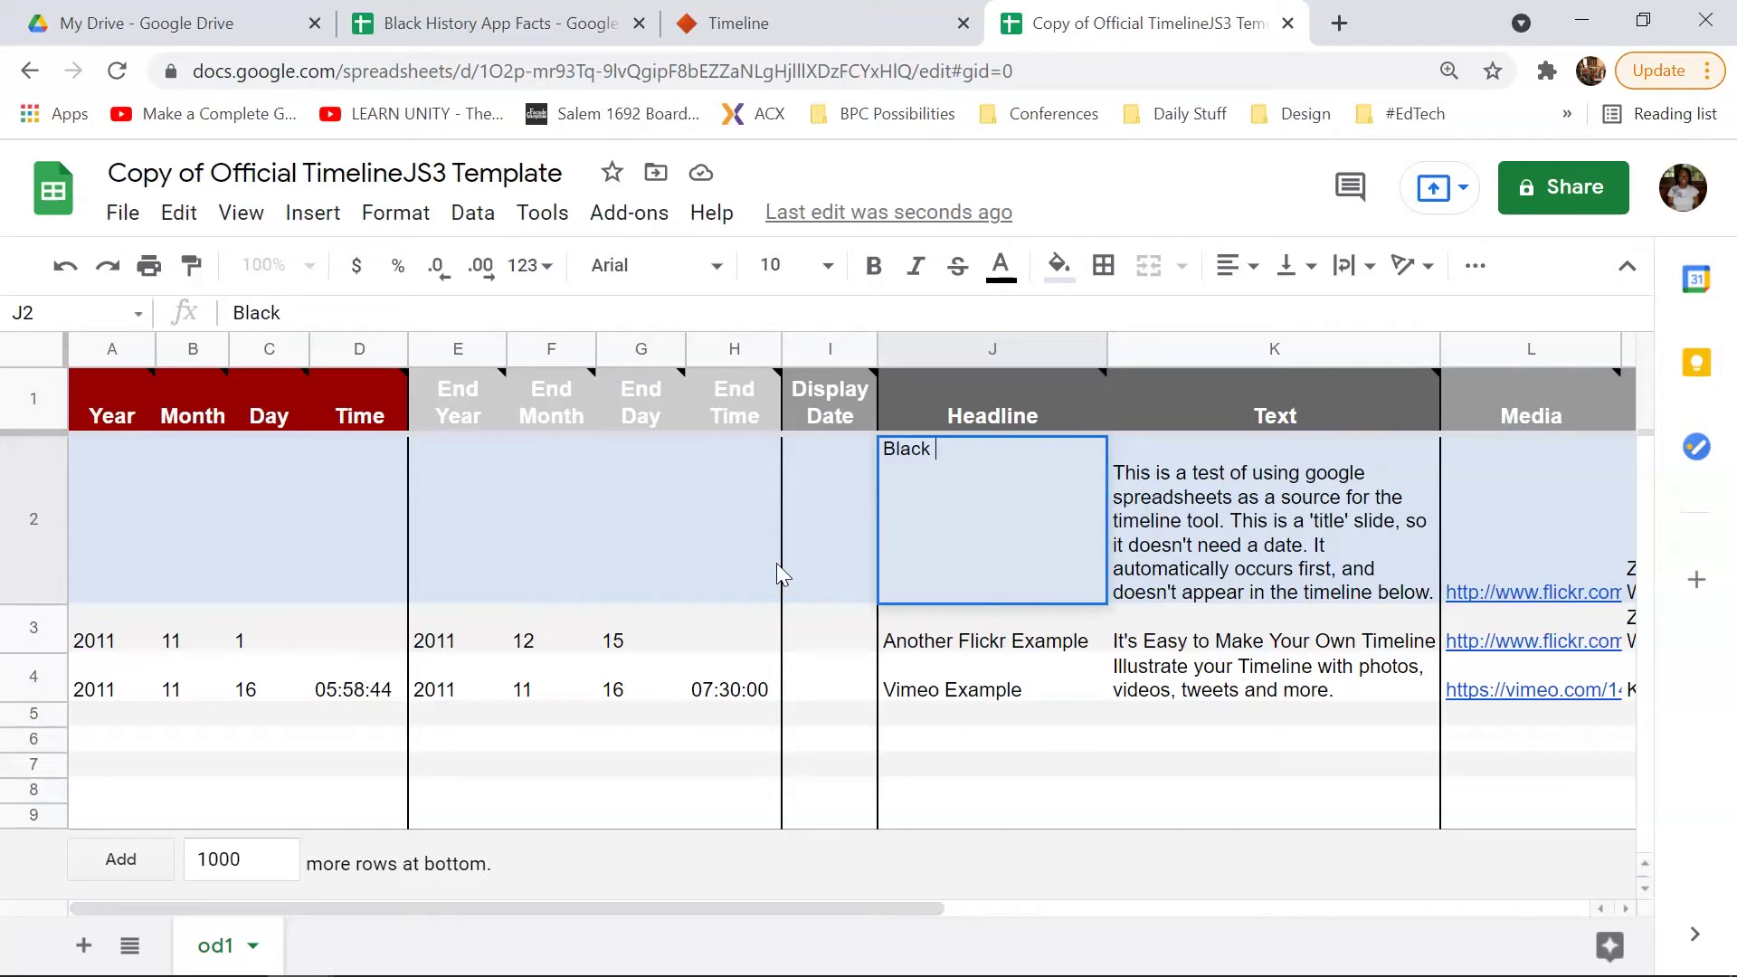
type("History Timel")
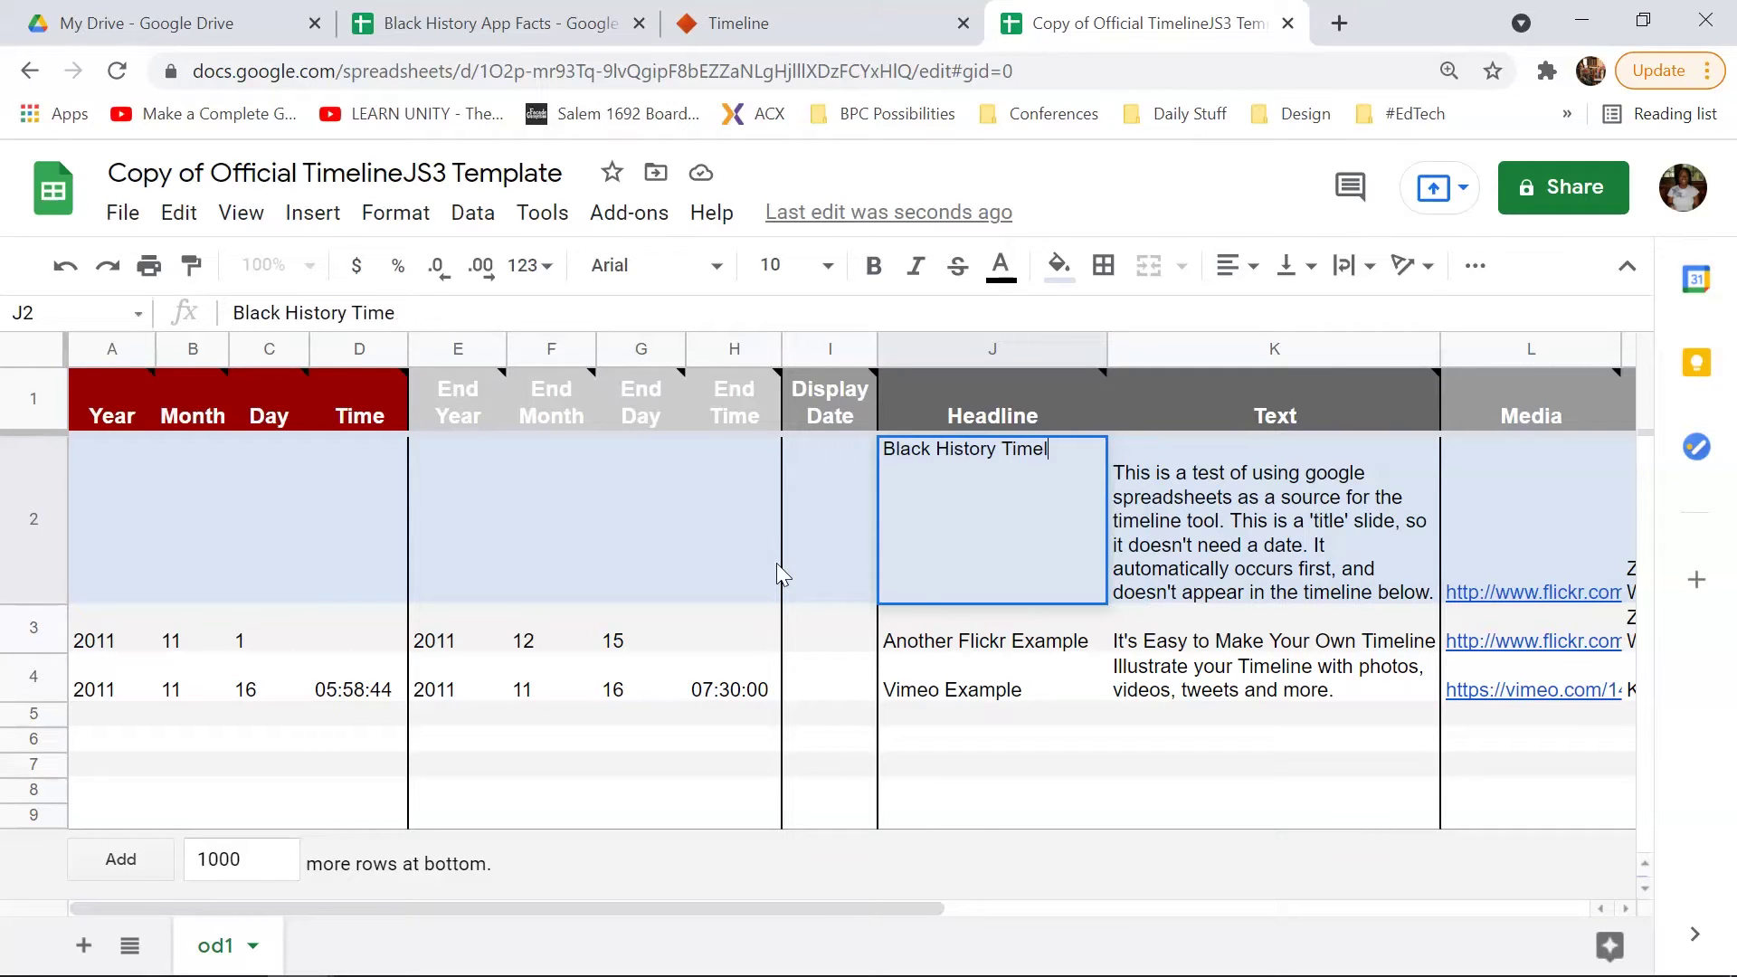
type("ine")
left_click(1291, 552)
Step: Replace the K2 text with 'Select moments and figures in Black American History.'
double_click(1269, 495)
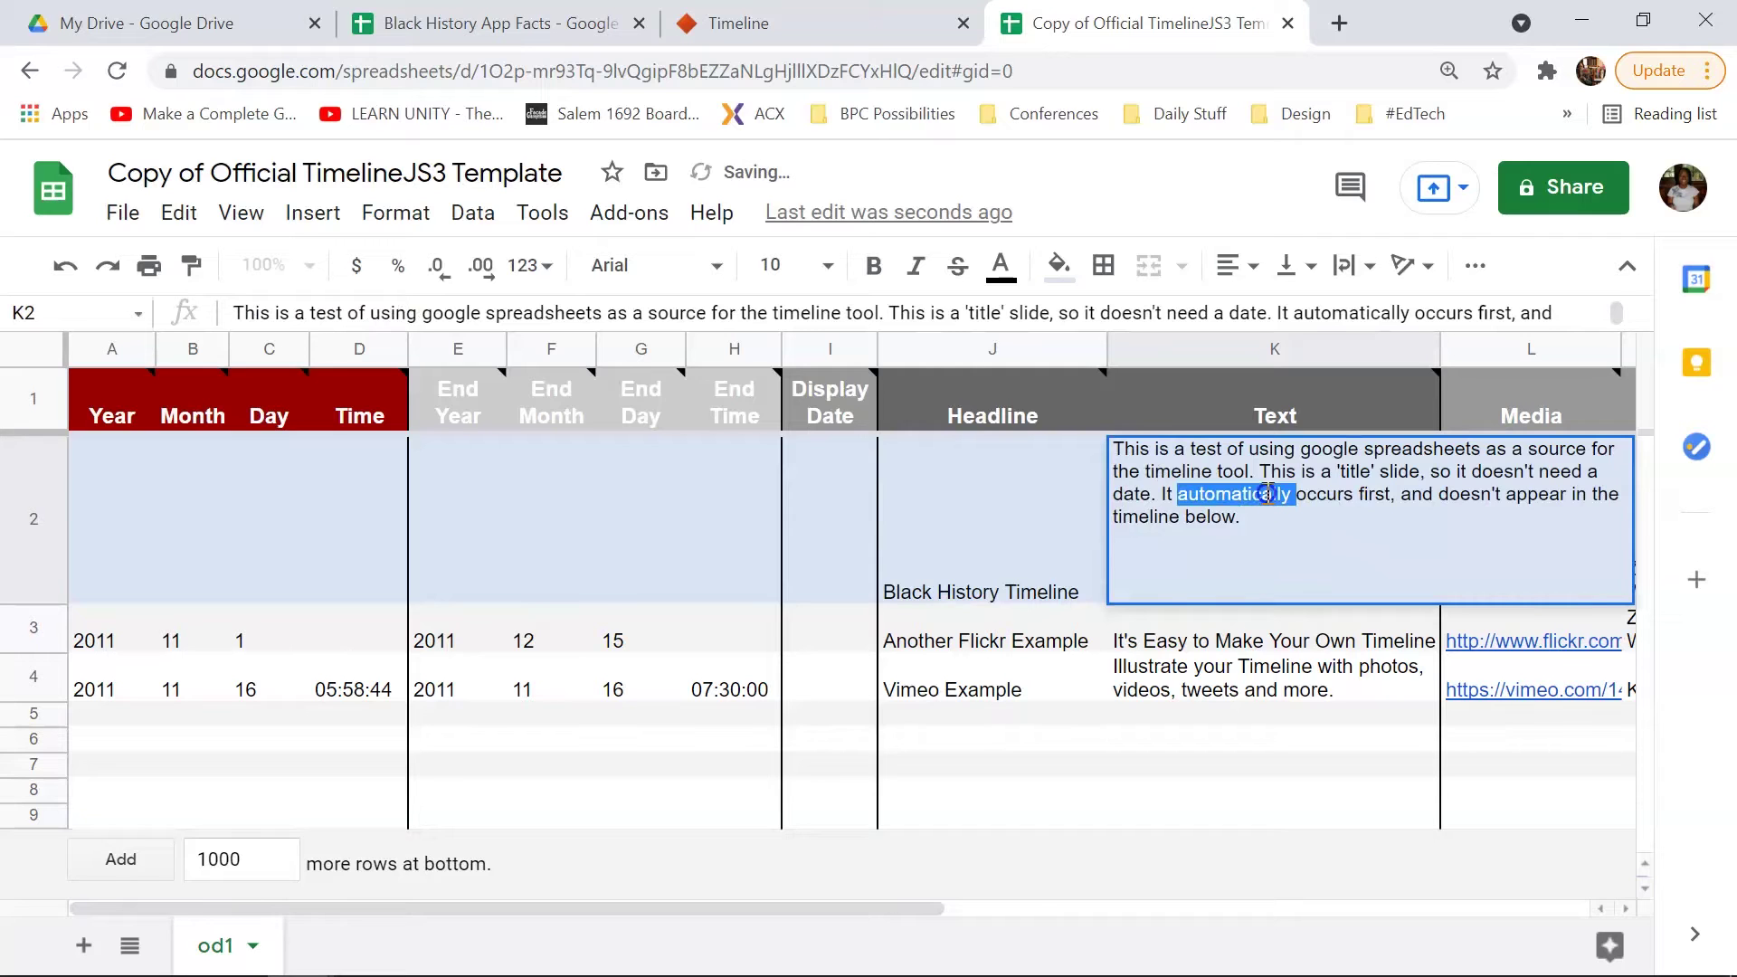
left_click(1269, 495)
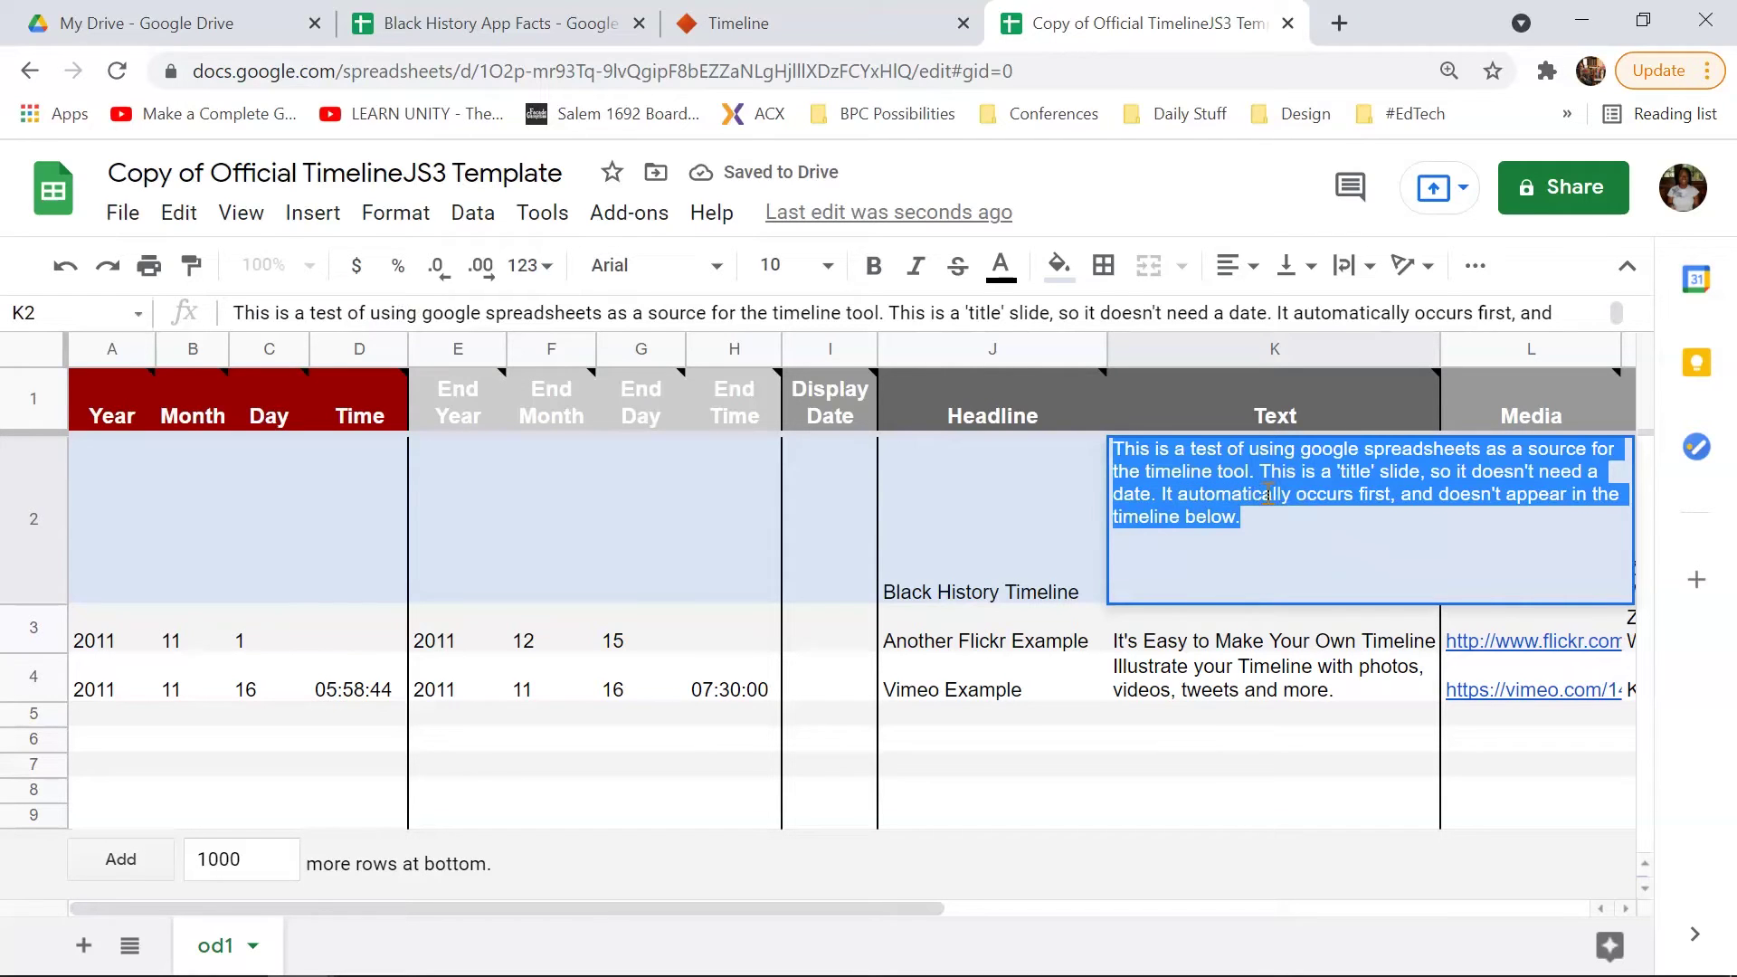
type("Select mome")
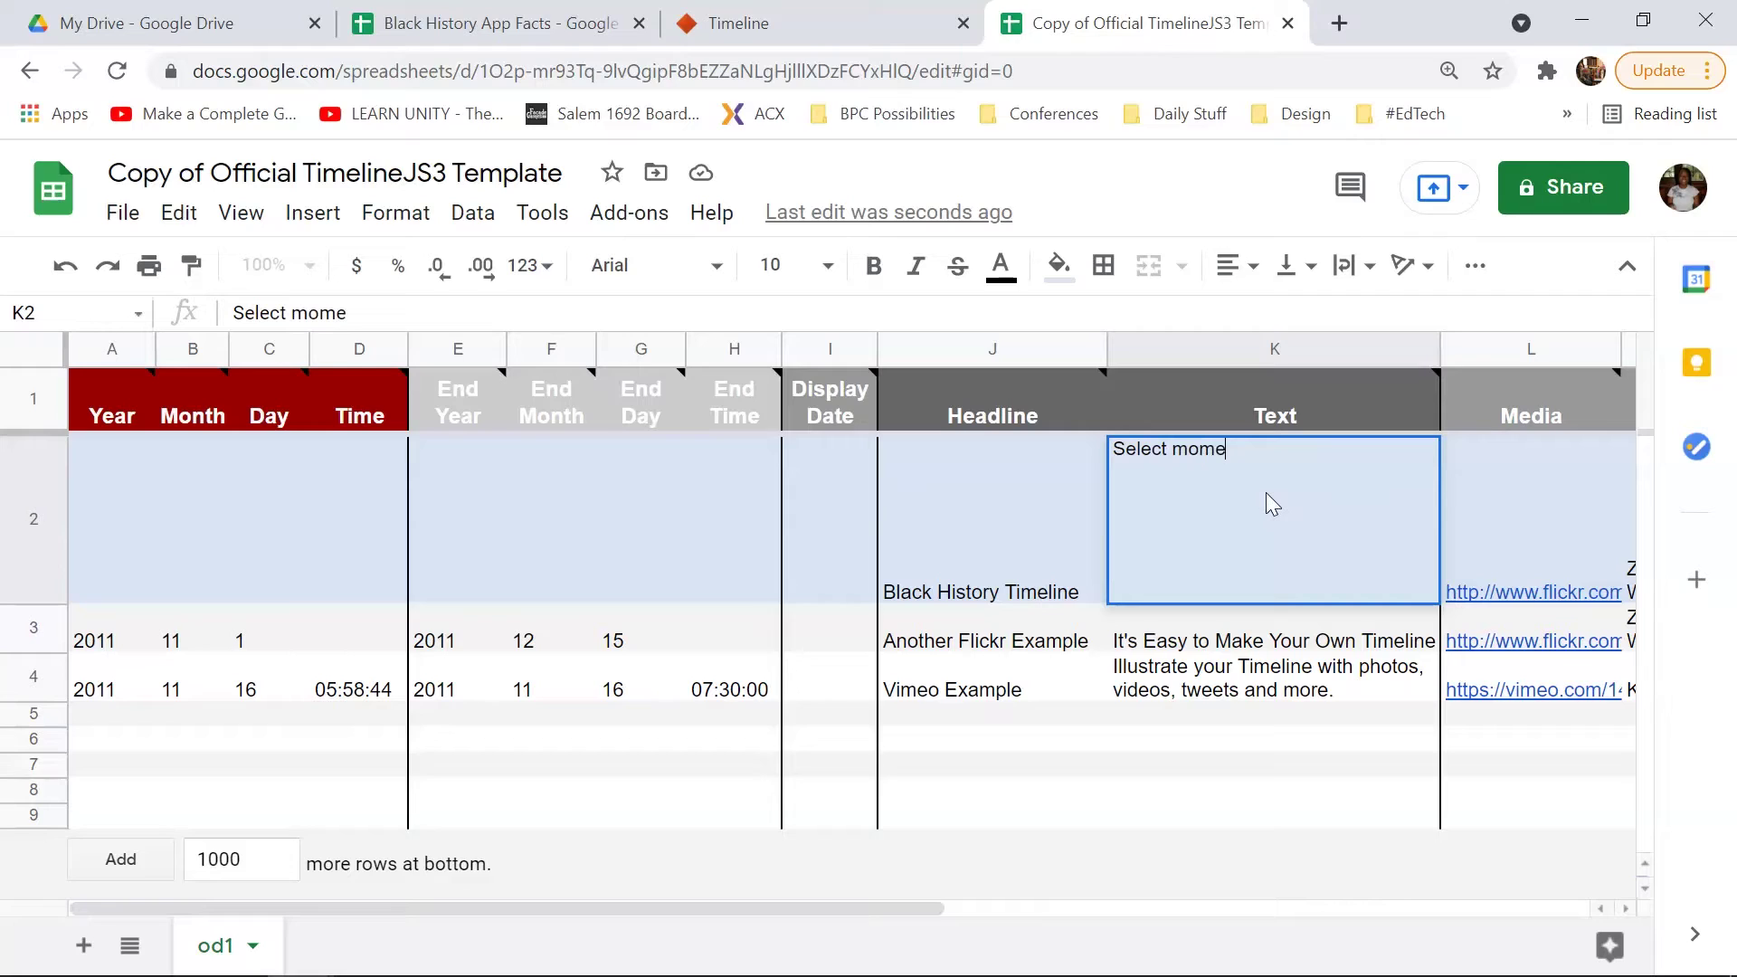
type("nte")
key("BackSpace")
type("s and figures in ")
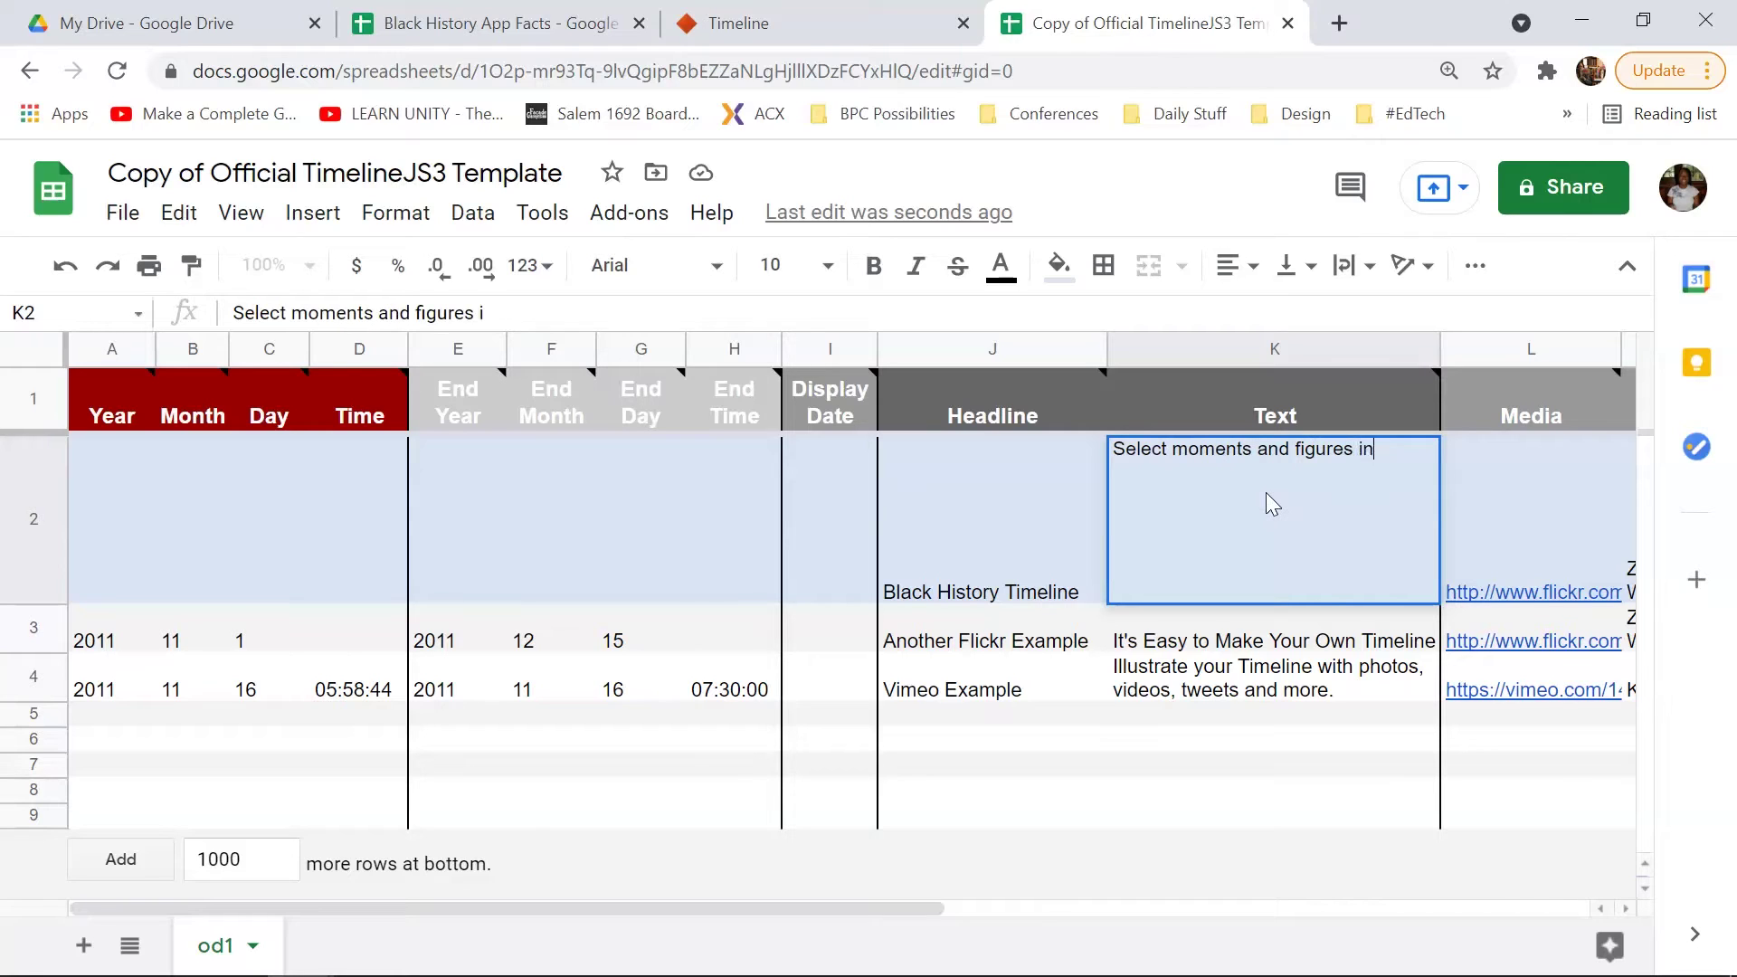
type("Black American H")
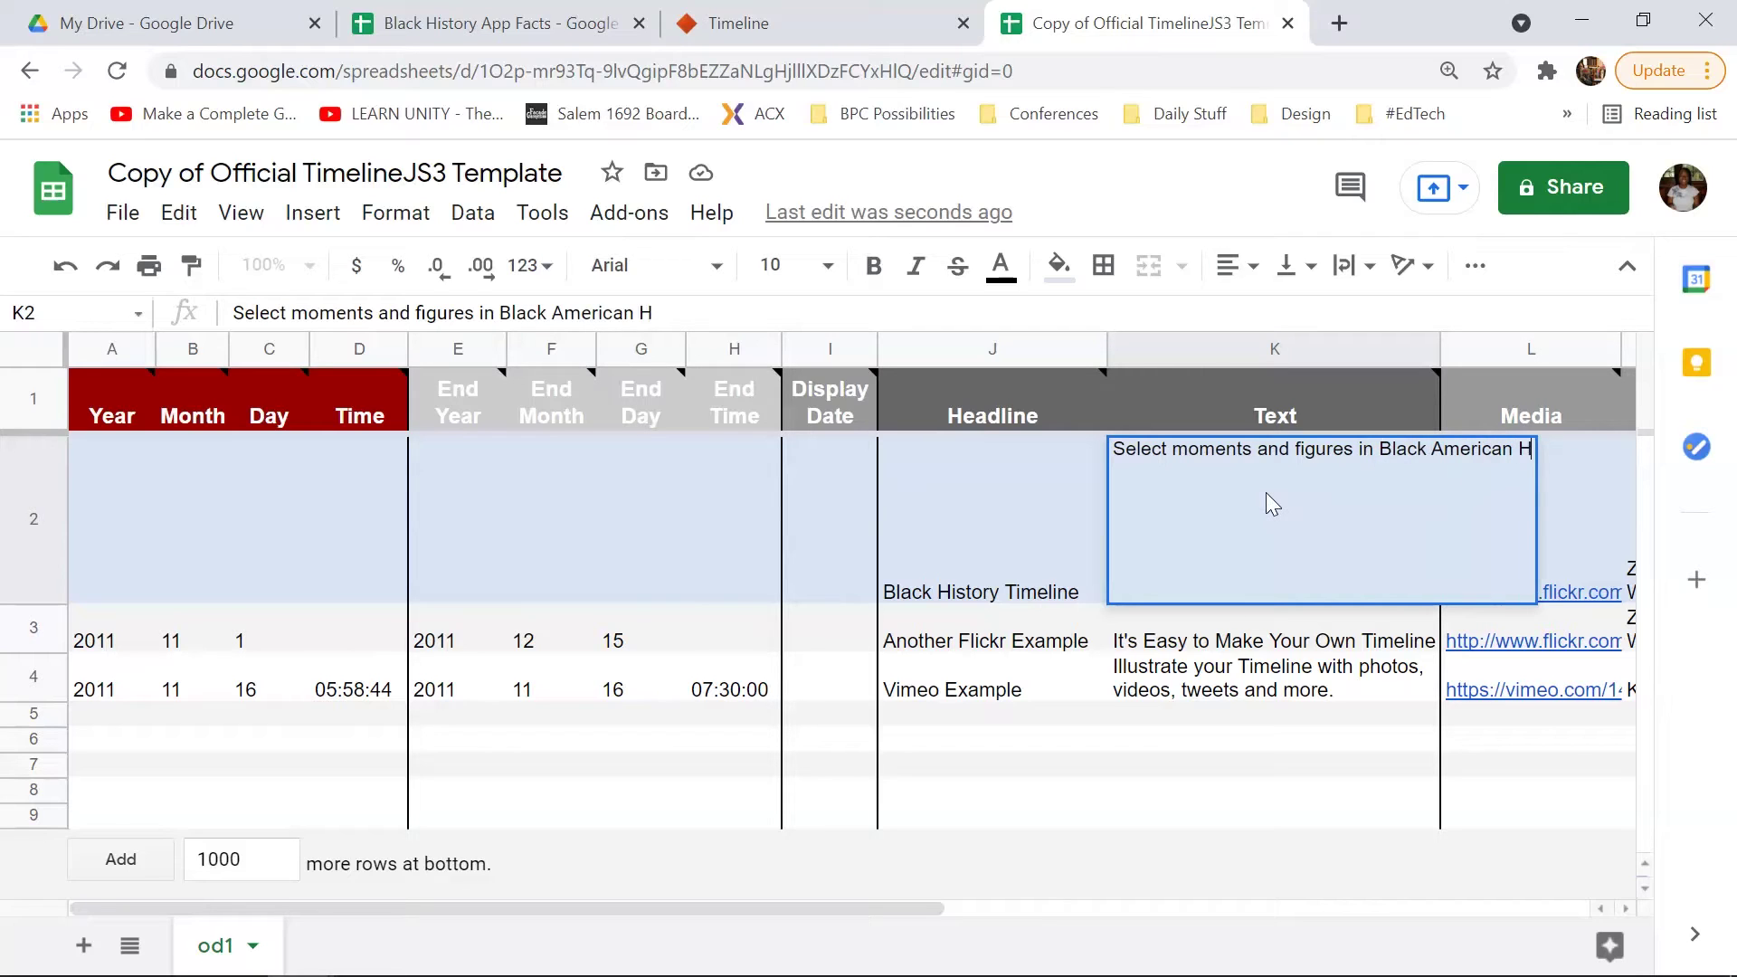
type("istory.")
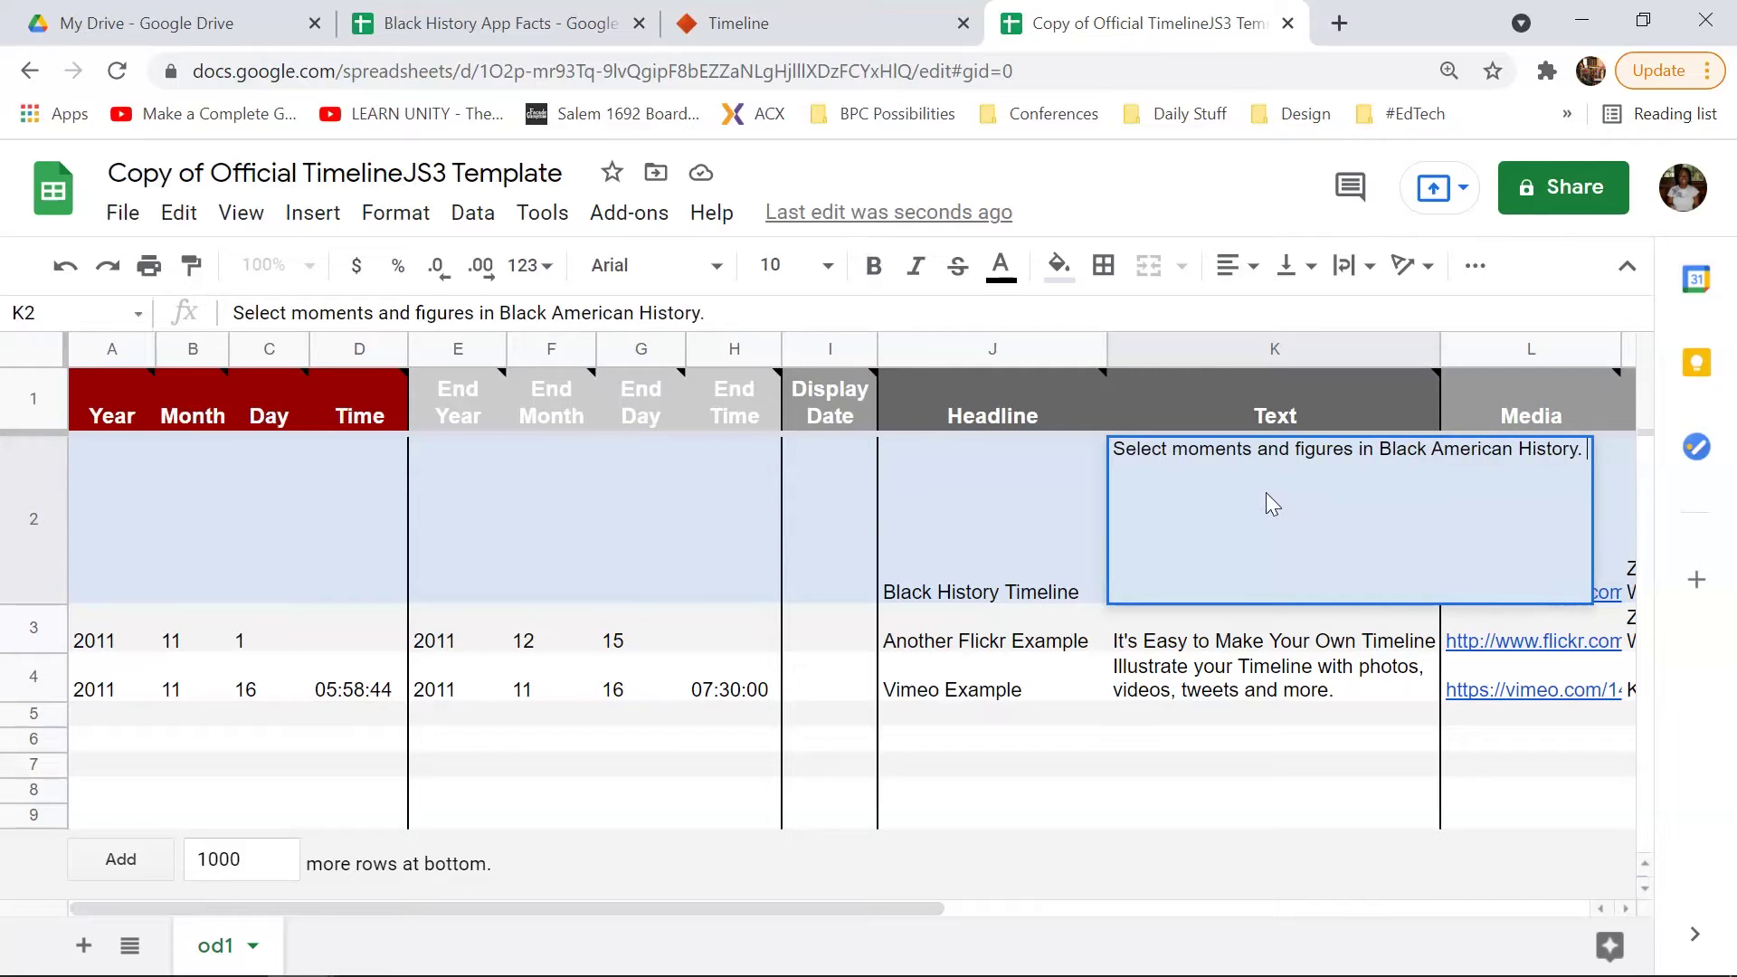
left_click(670, 493)
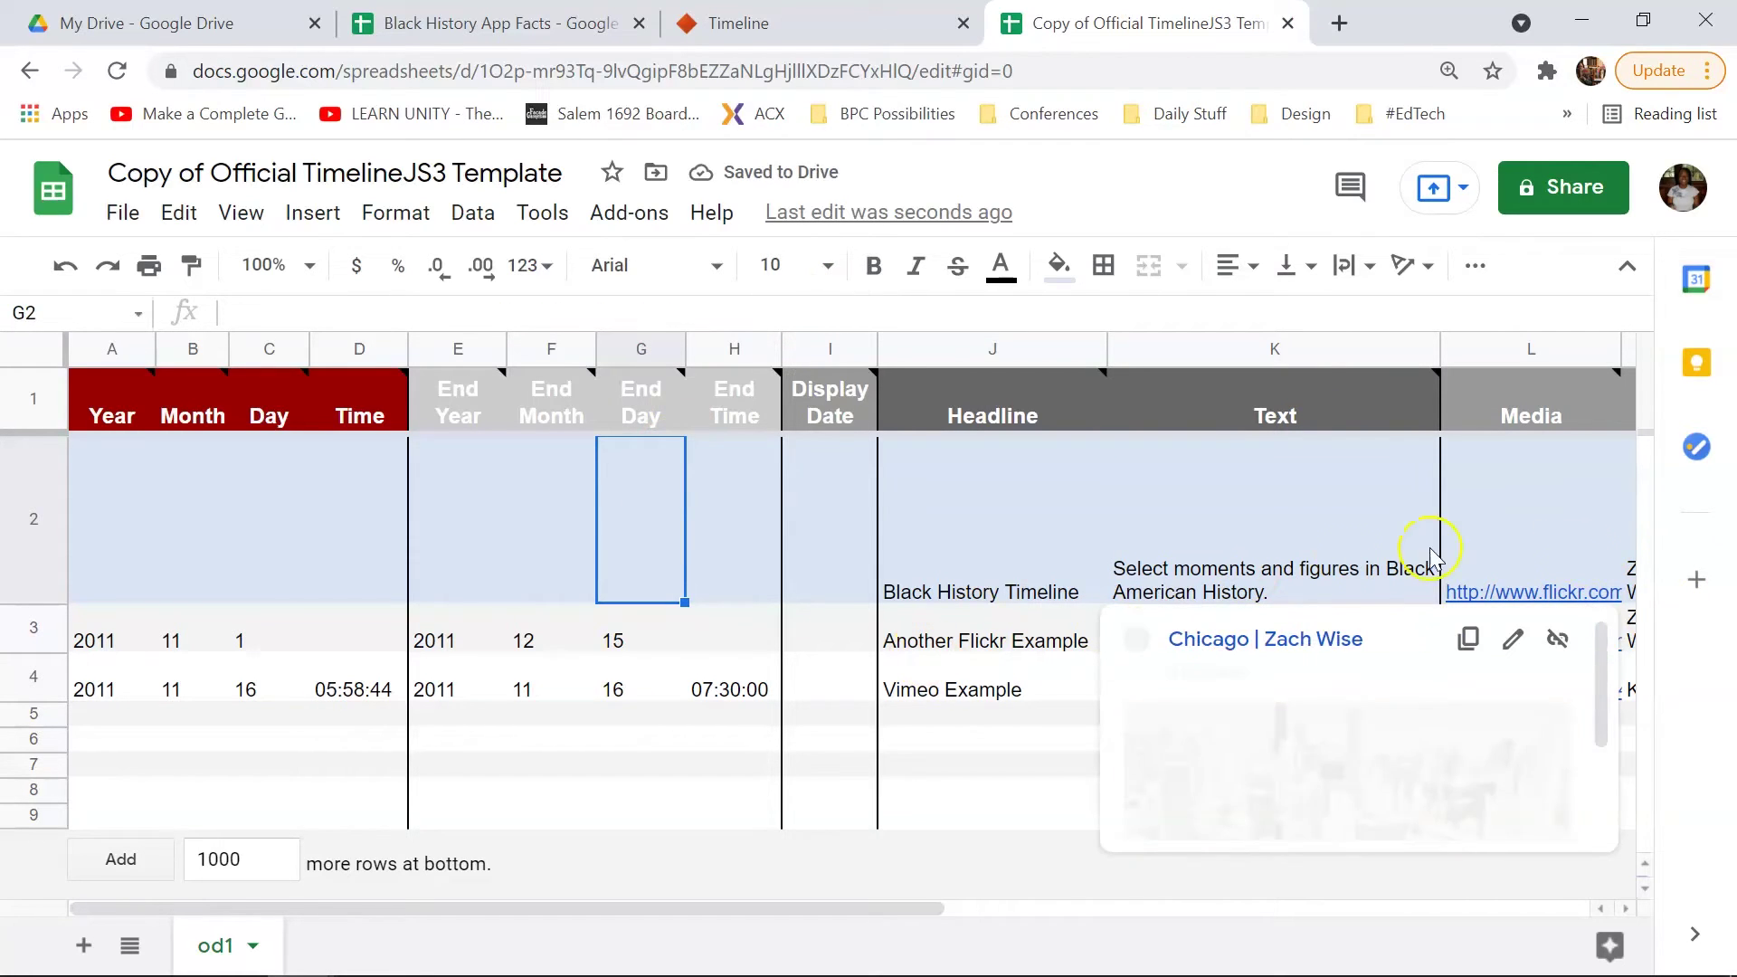
Step: Delete the title row's sample media URL, media credit and media caption in L2–N2
left_click(1580, 551)
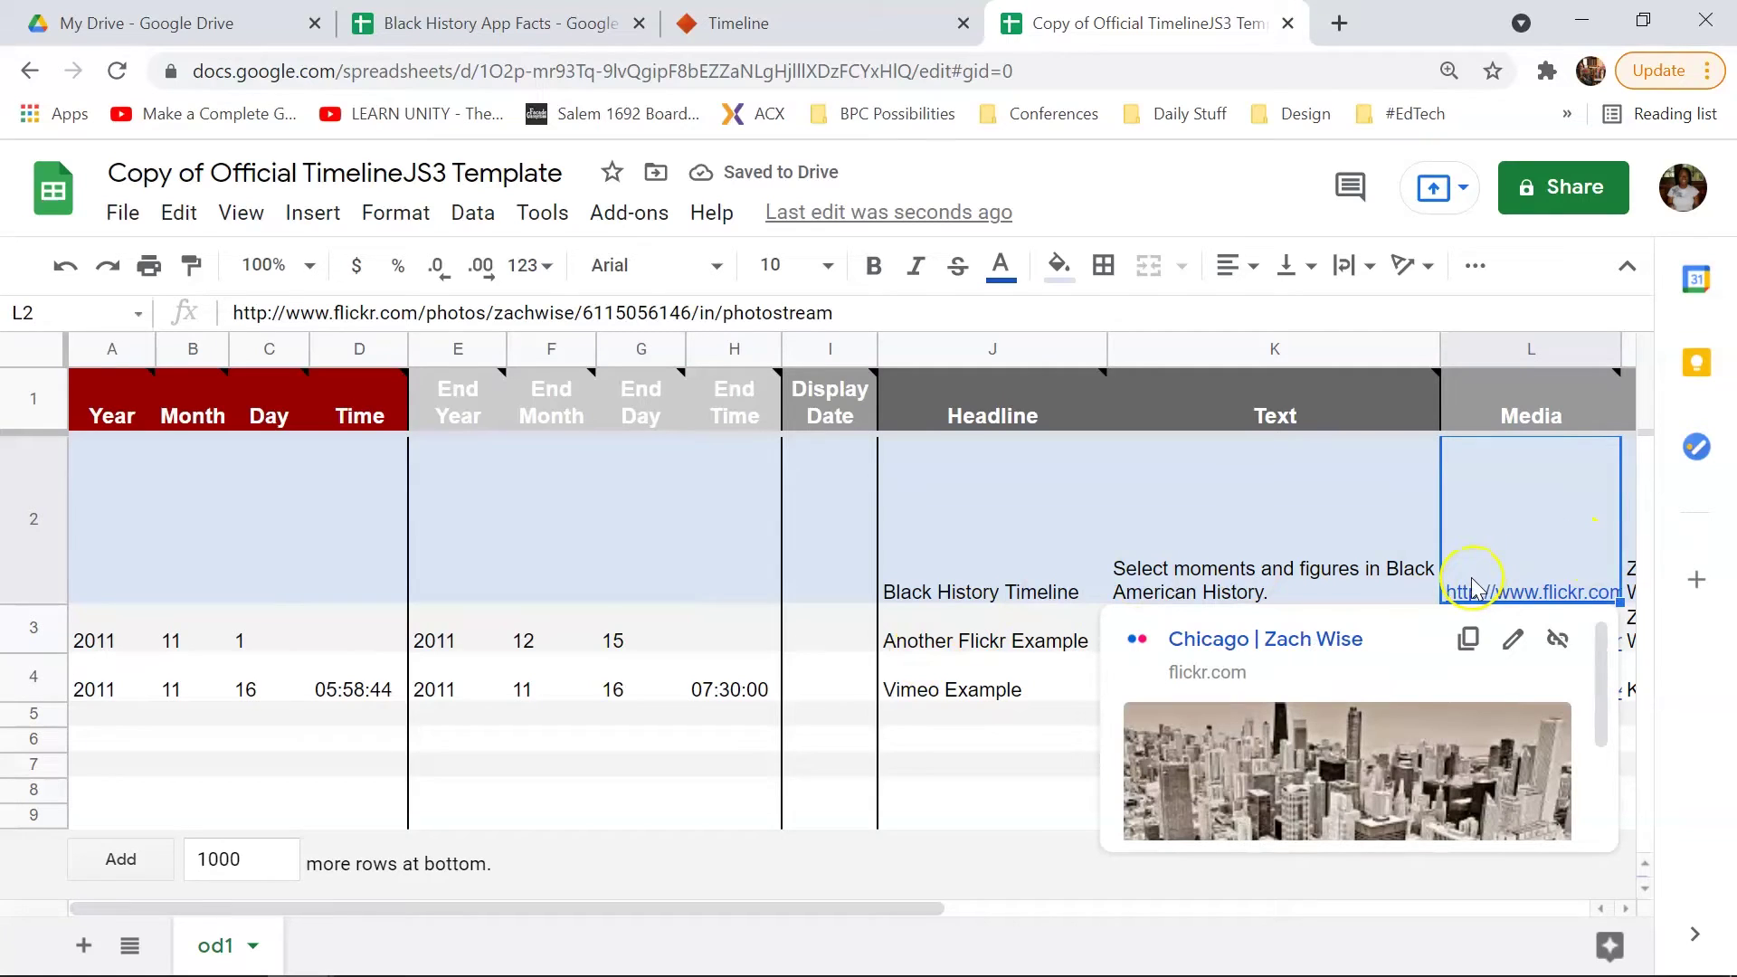
key("Delete")
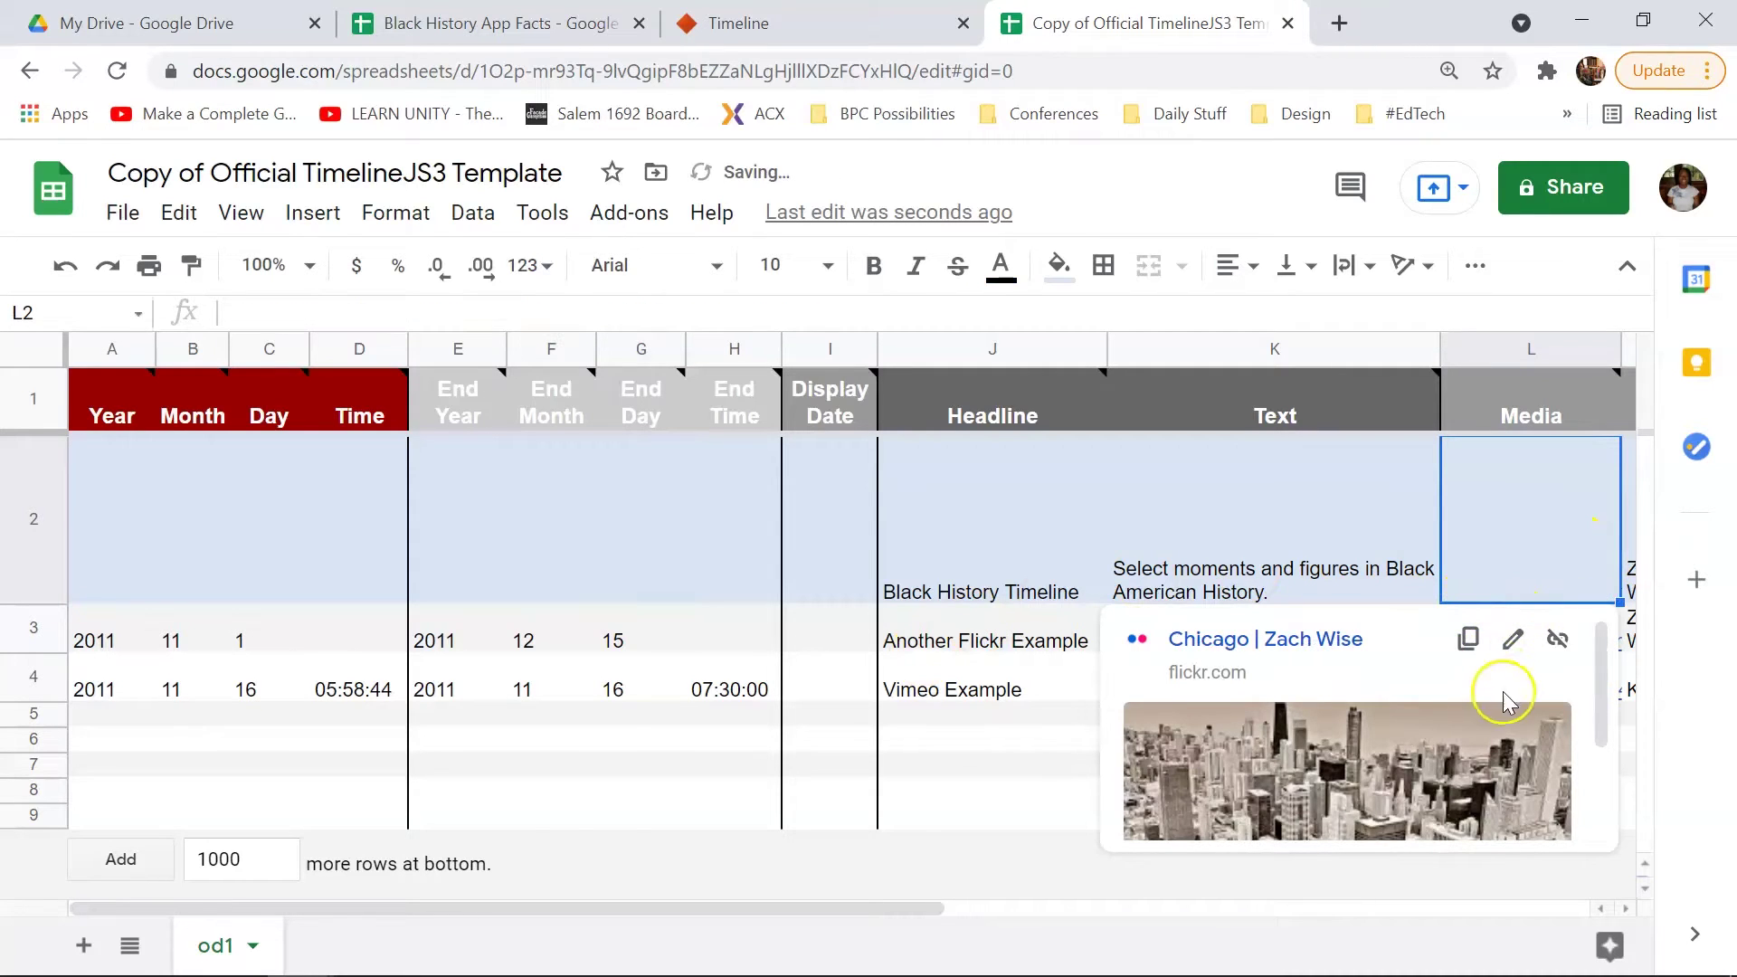
key("Tab")
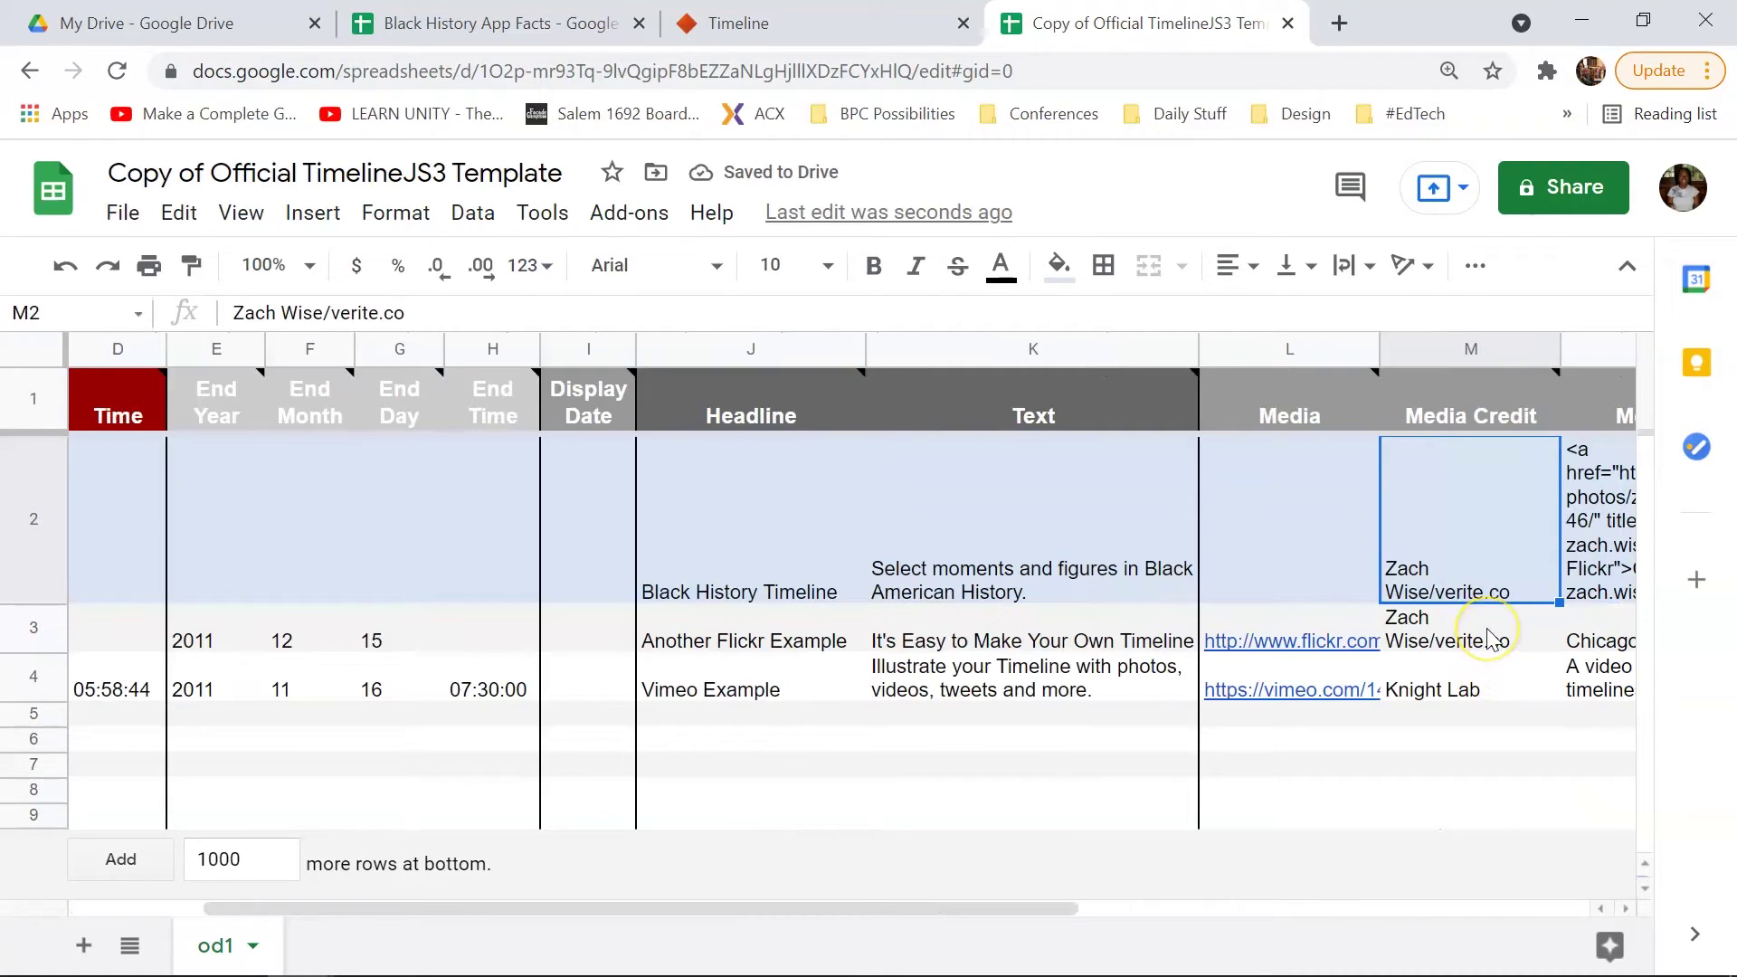
key("Delete")
left_click(1326, 552)
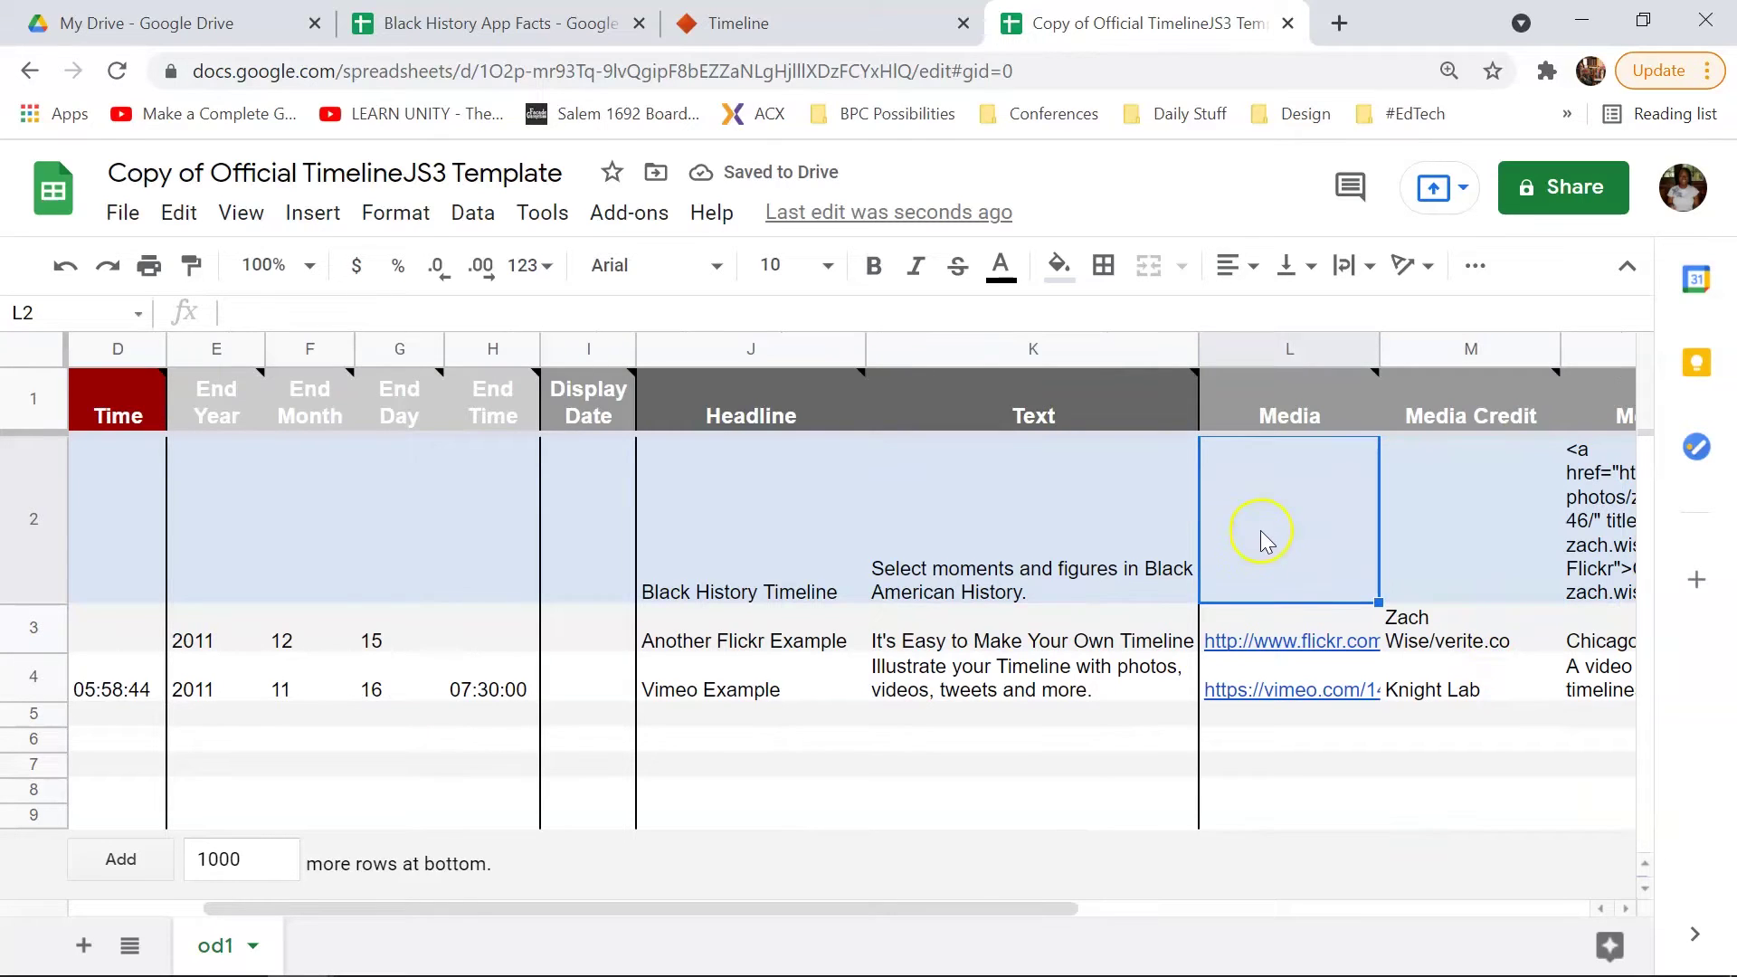
left_click(1462, 479)
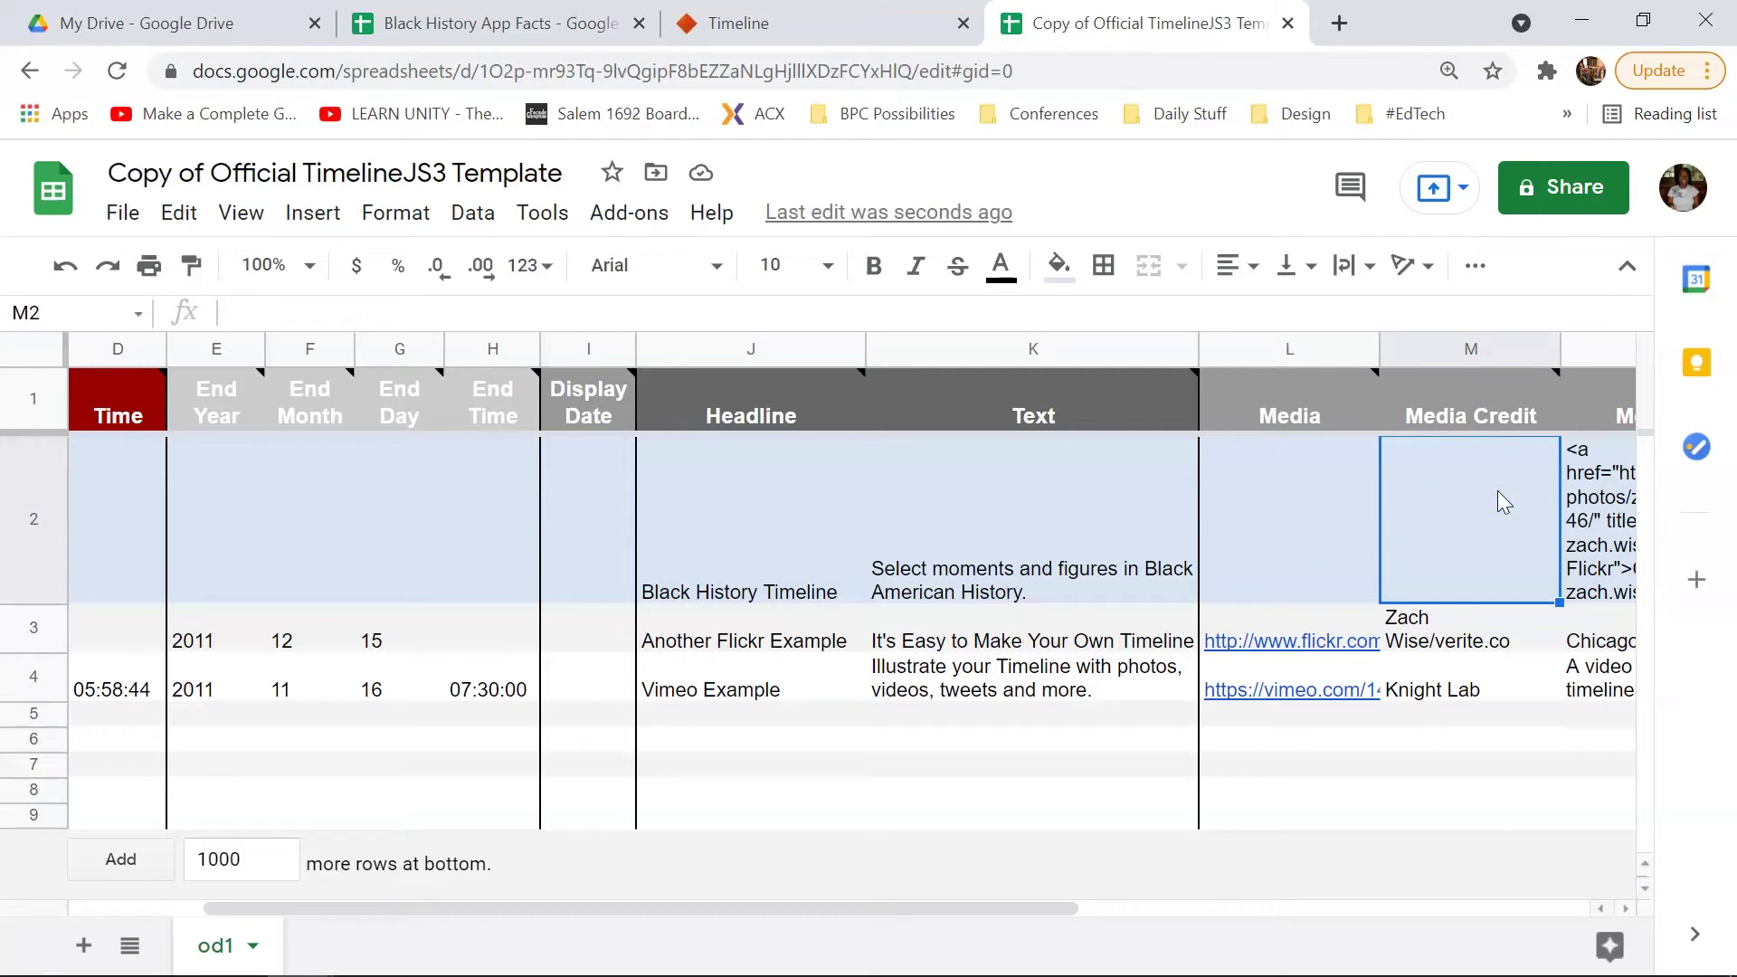
left_click(1482, 552)
left_click(1463, 520)
key("Right")
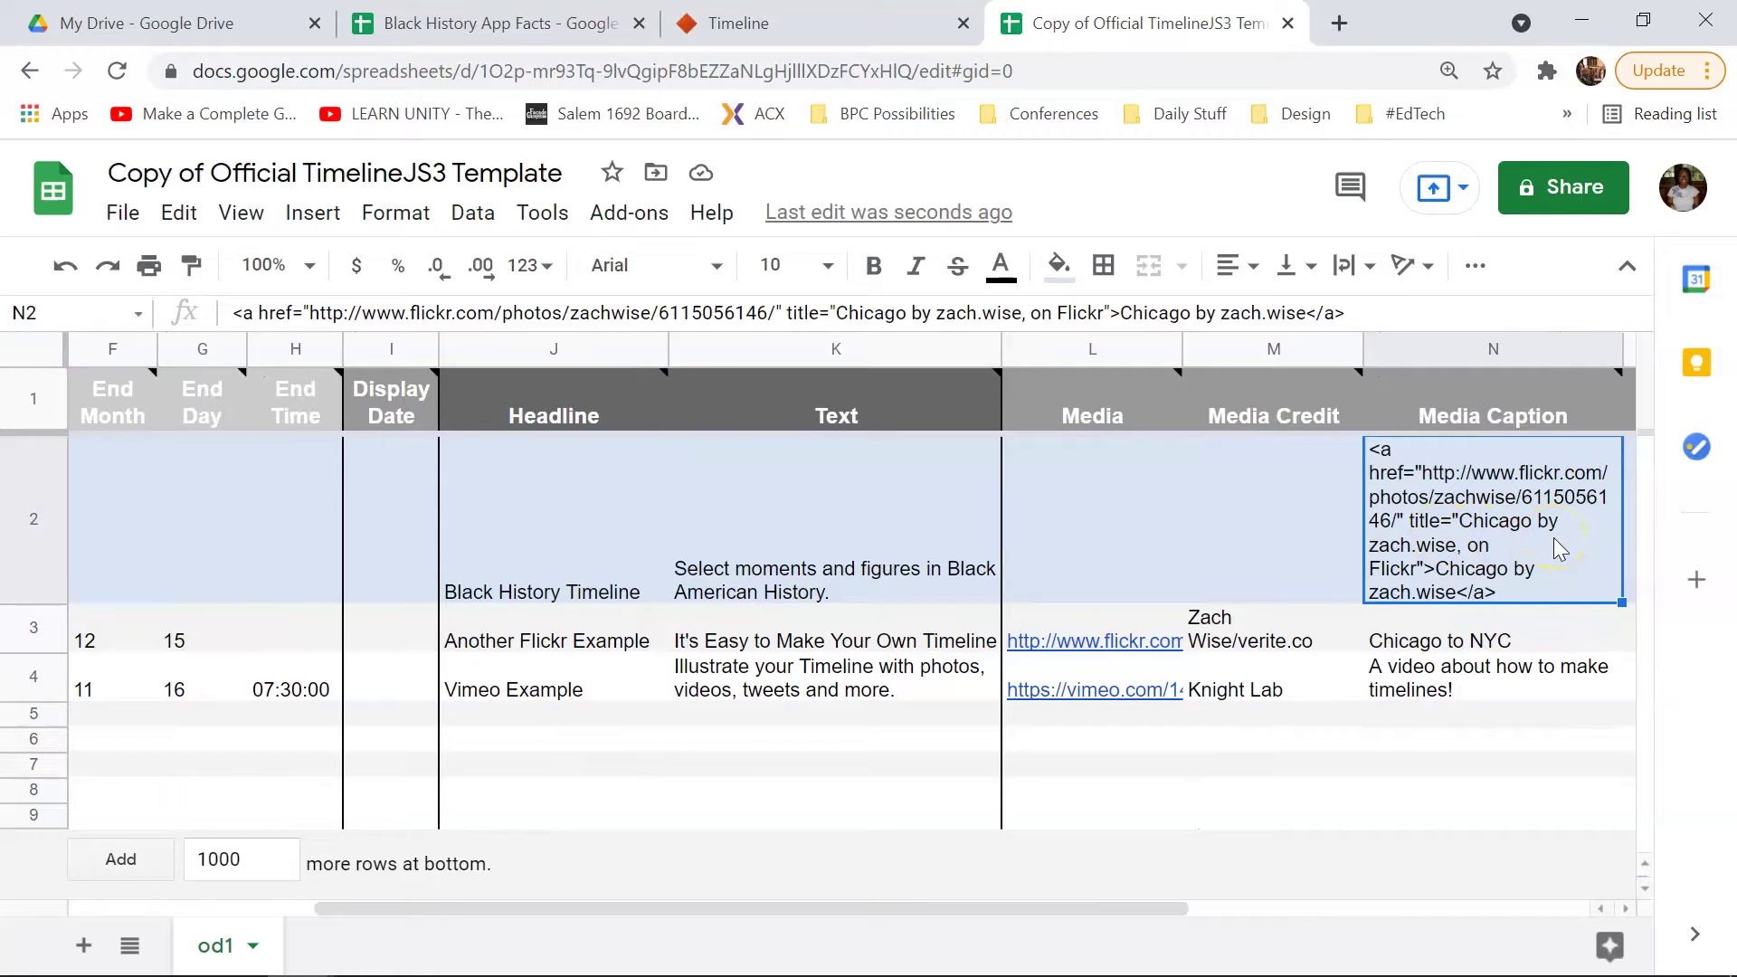
key("Delete")
key("Right")
key("Right")
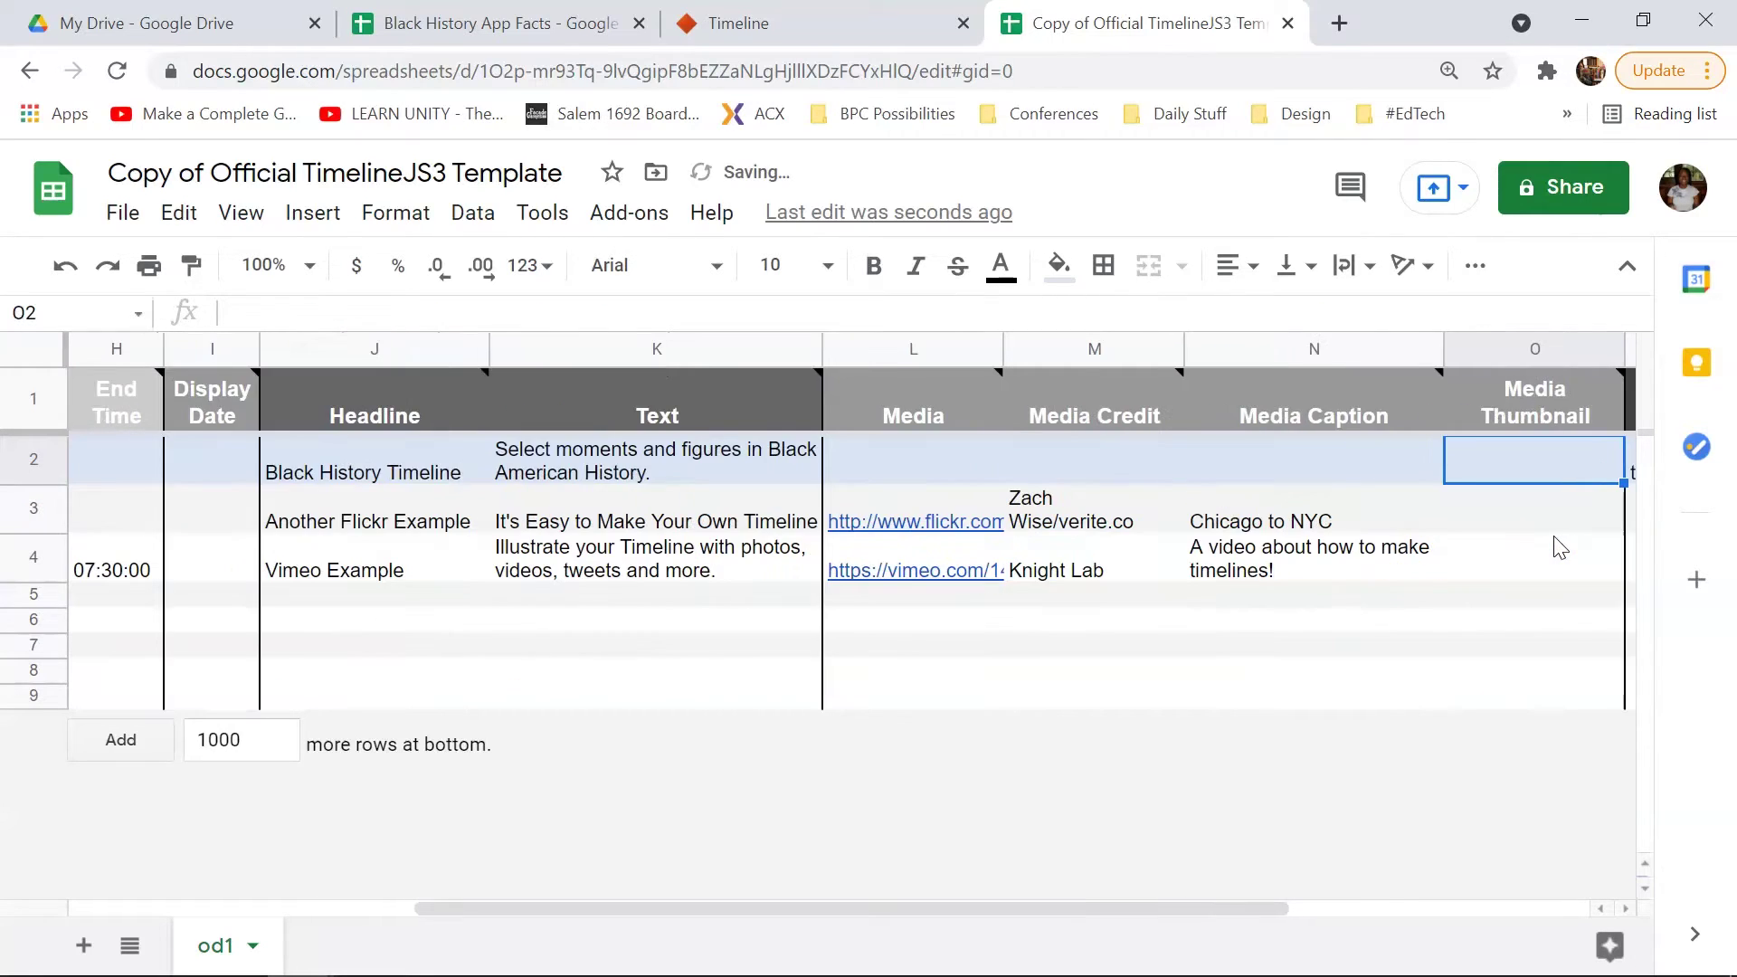
key("Right")
key("Right")
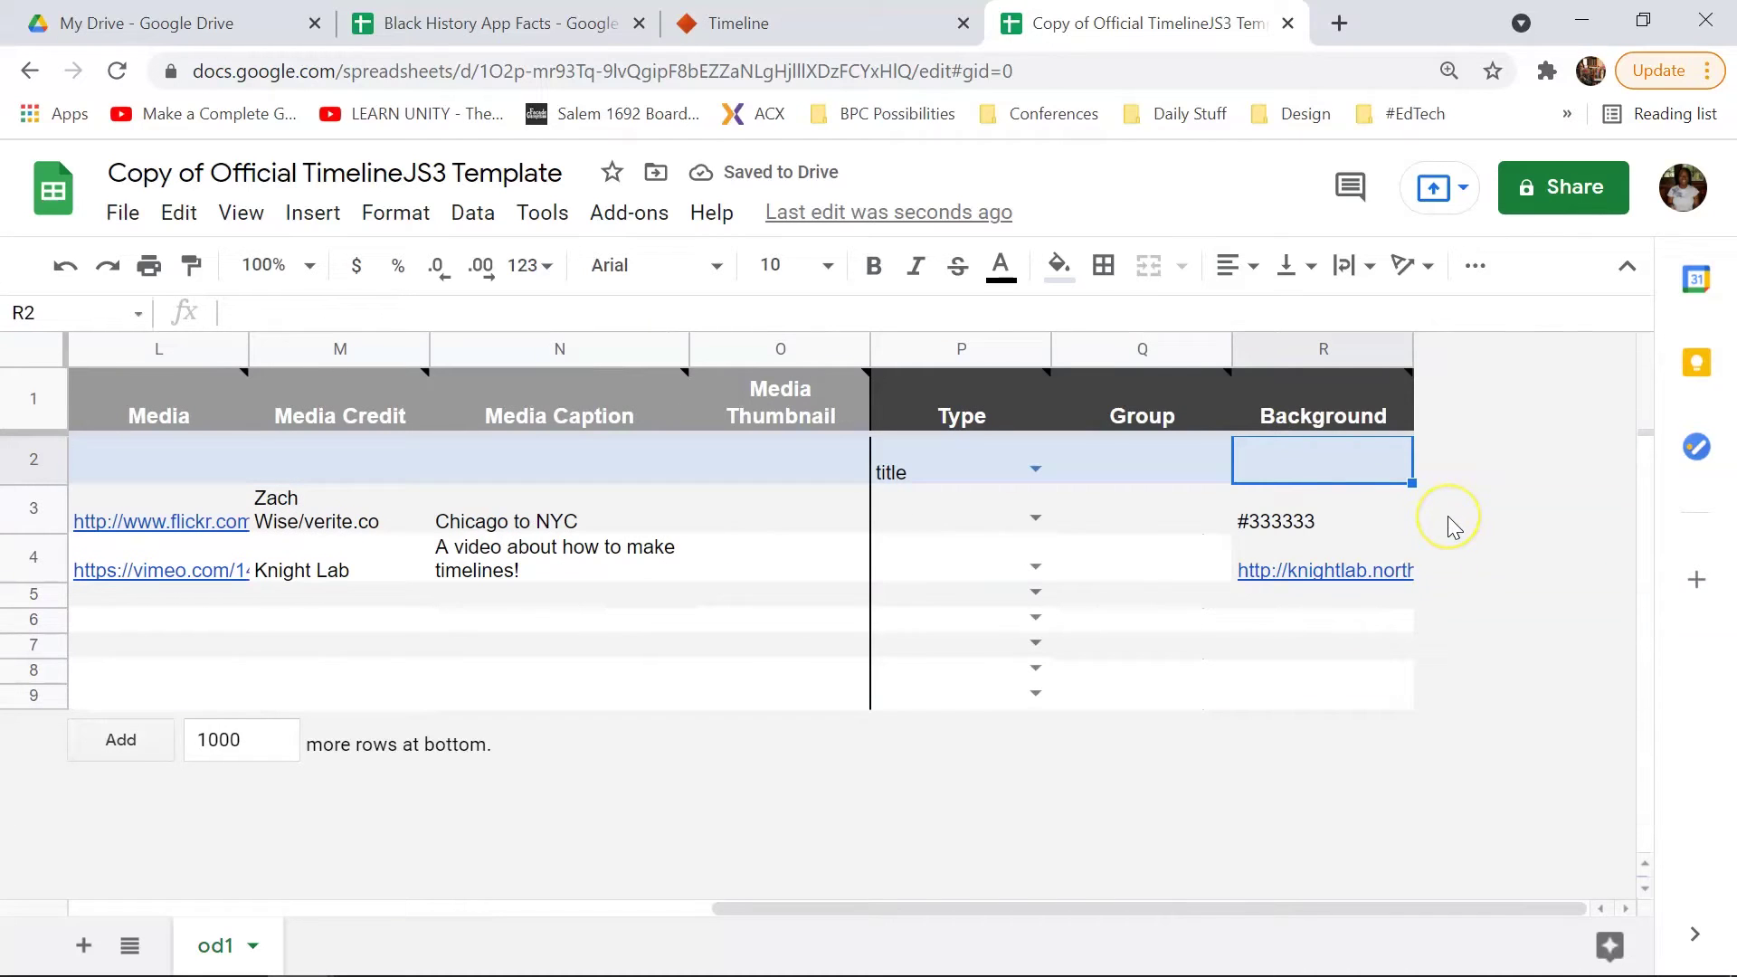
Step: Delete the sample knightlab background image link from cell R4
key("Left")
key("Left")
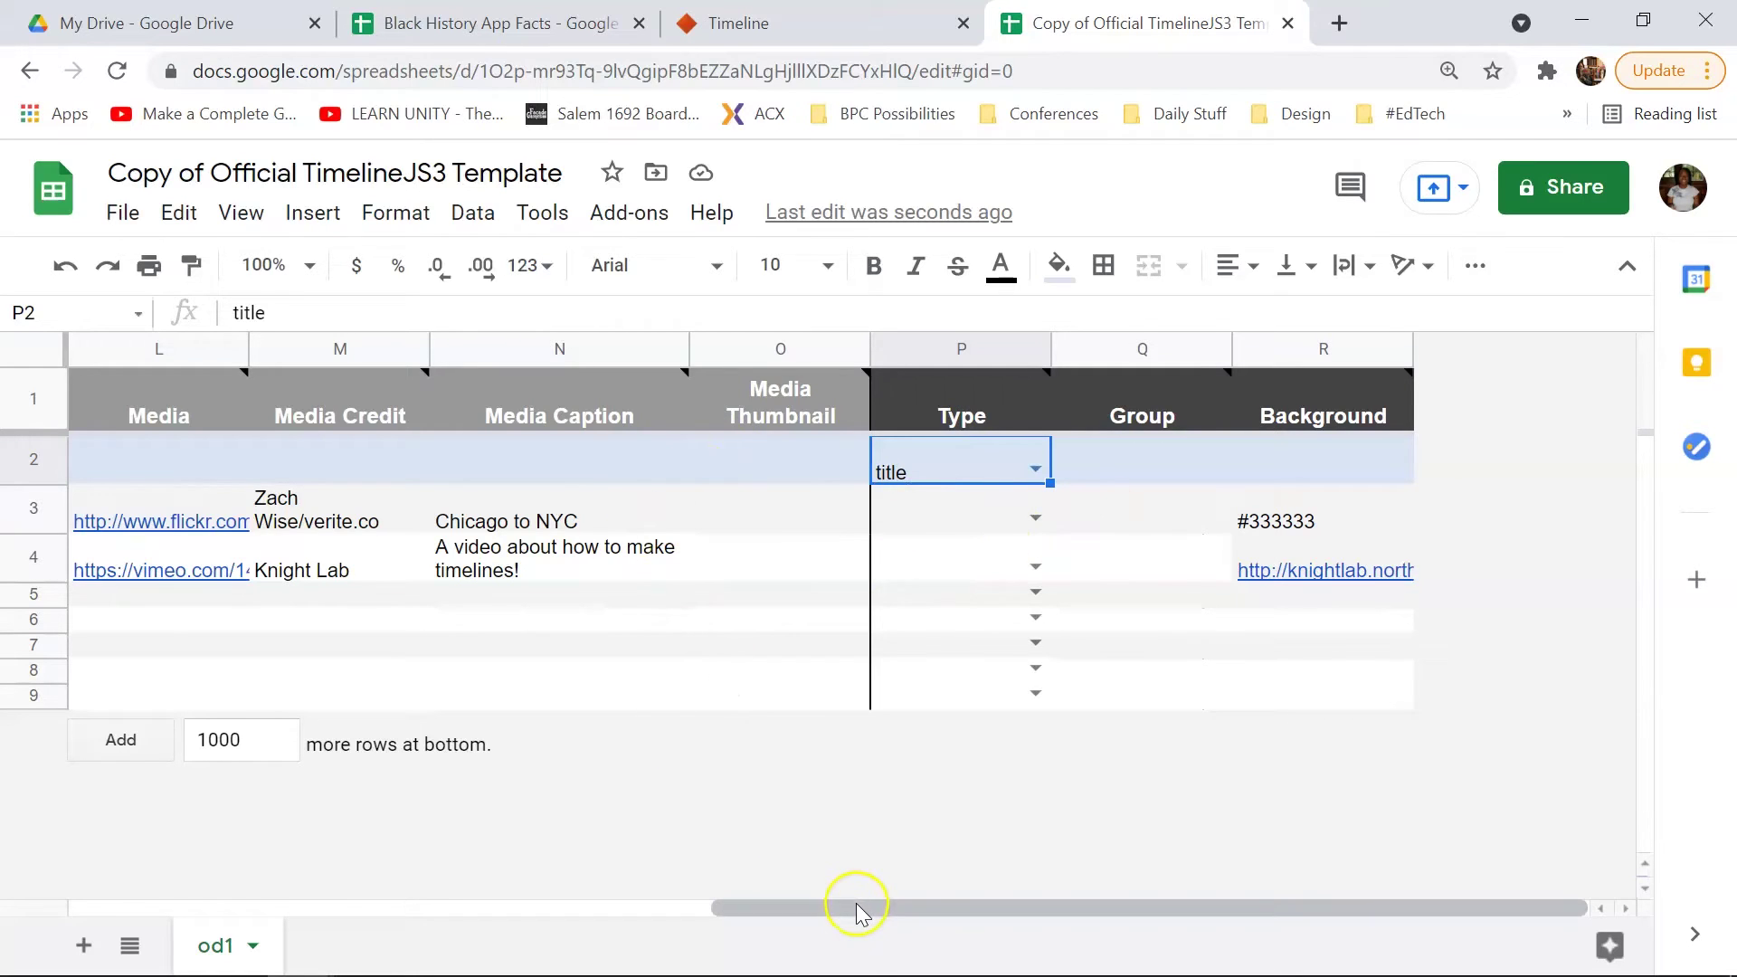
left_click_drag(856, 903, 851, 902)
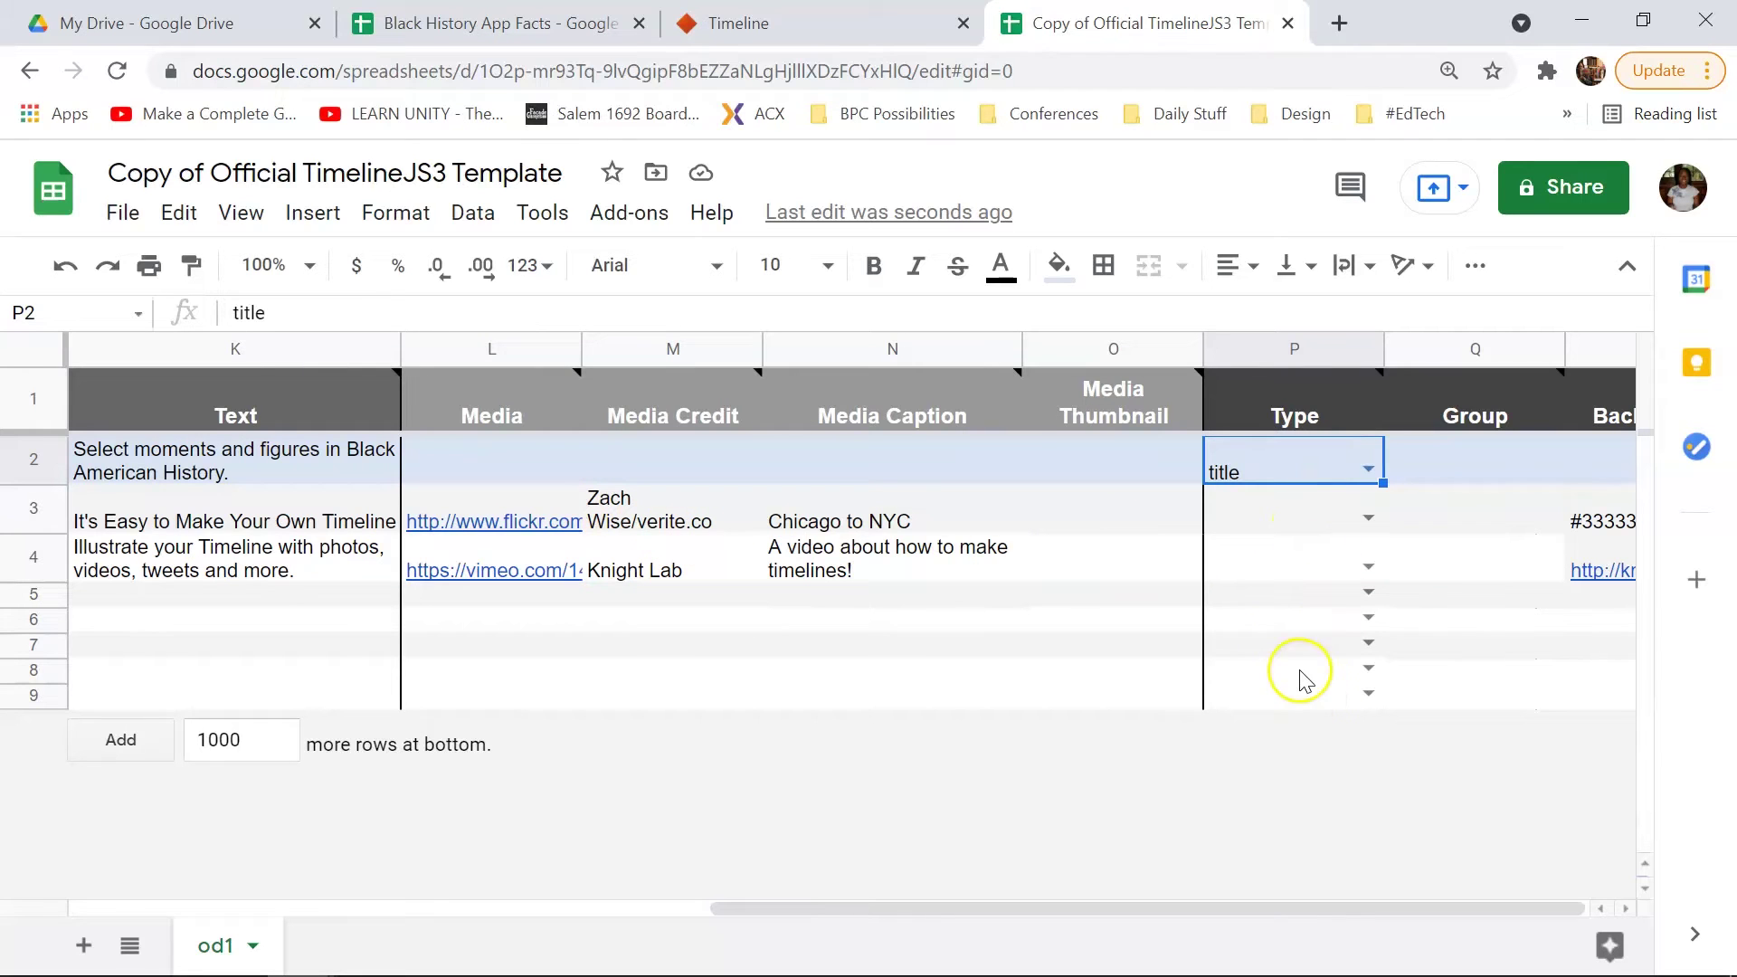
mouse_move(1097, 957)
left_click_drag(1078, 910, 1156, 908)
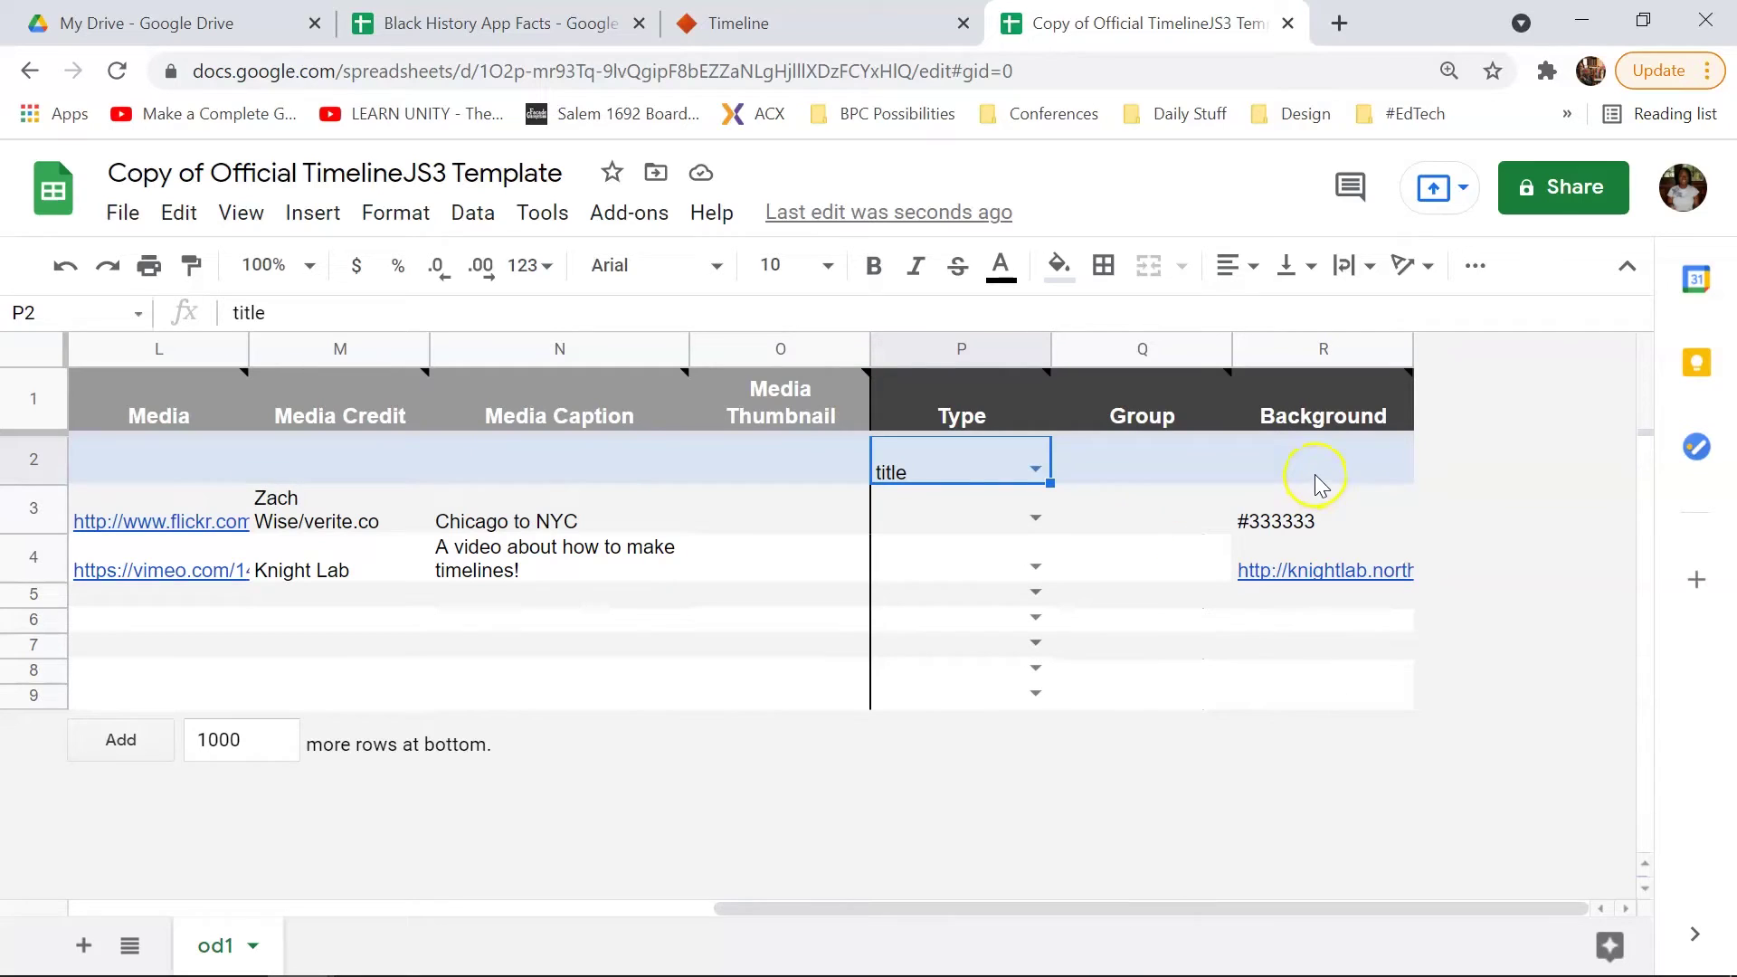
left_click(1348, 575)
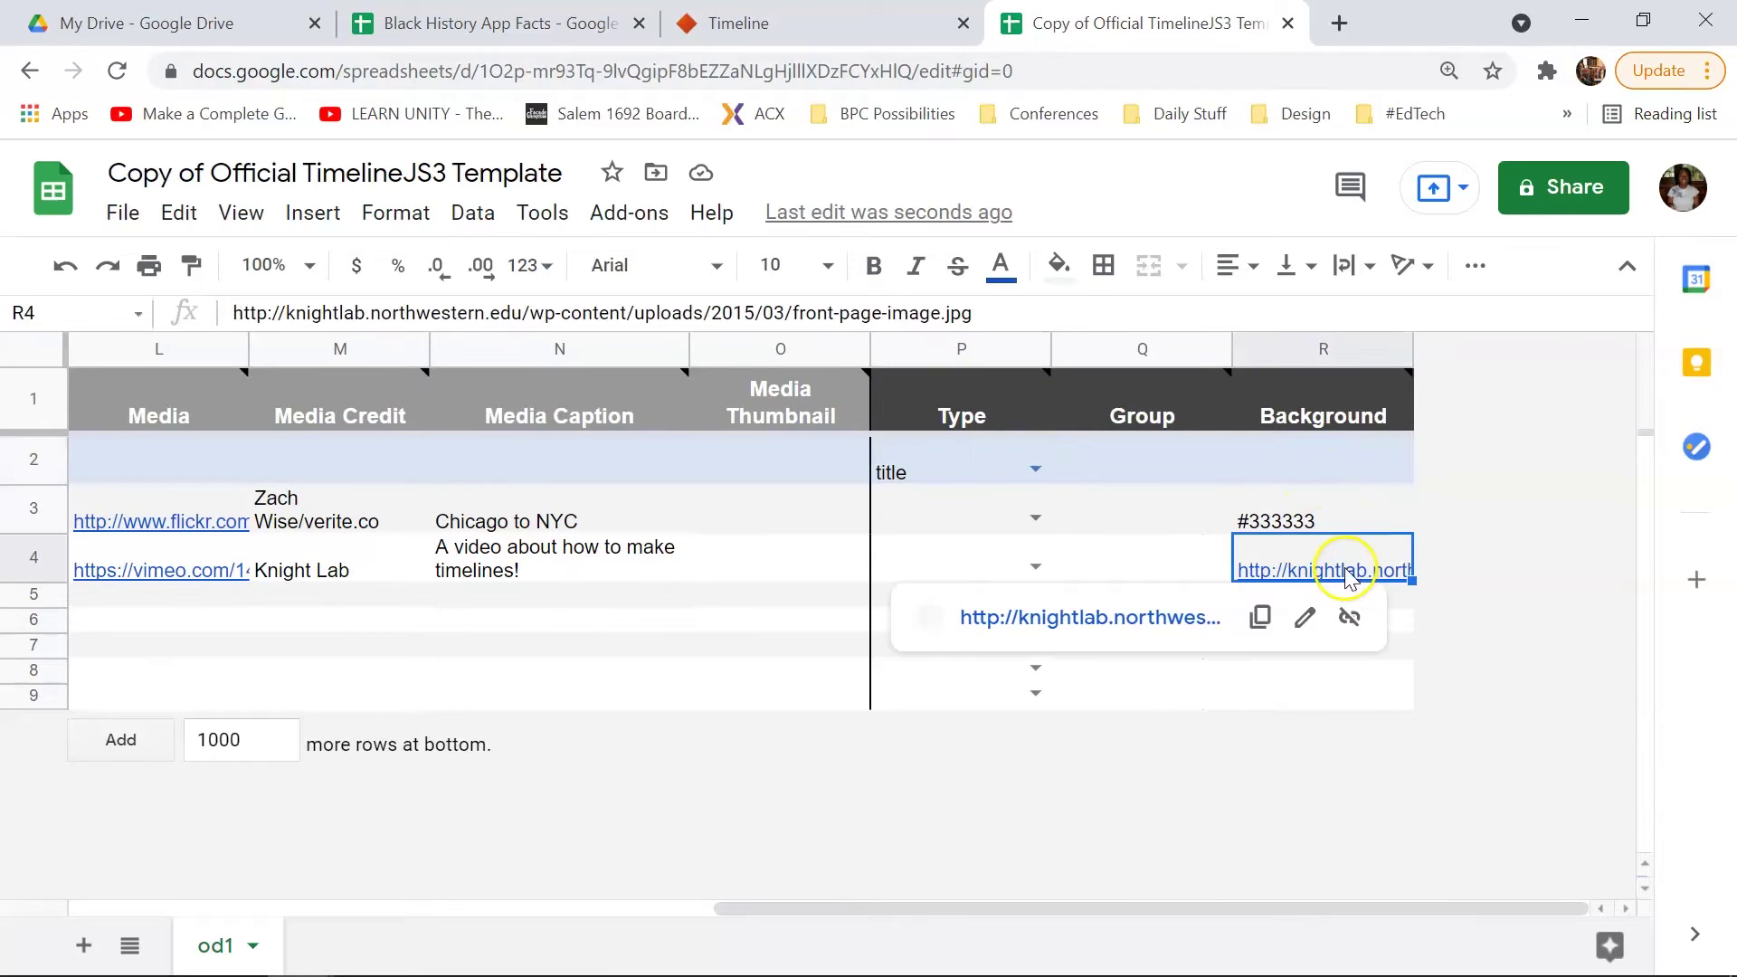
key("Delete")
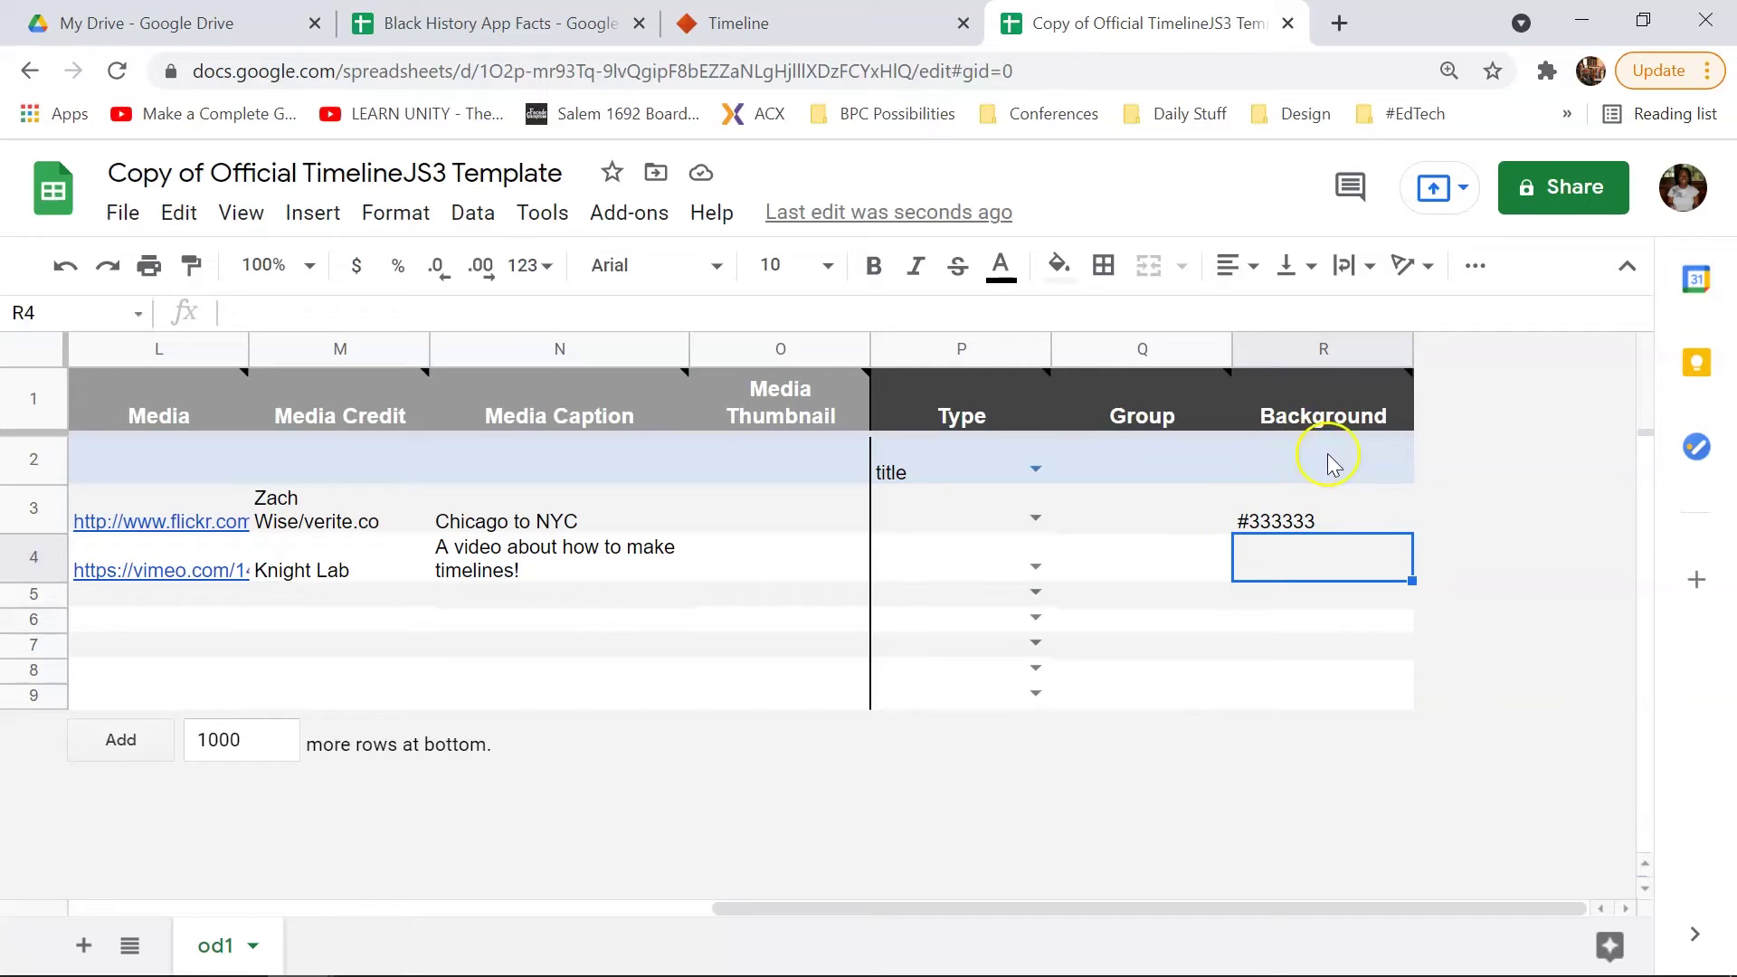
Step: Search Google in a new tab for 'hex code + teal' to find #008080
left_click(1337, 22)
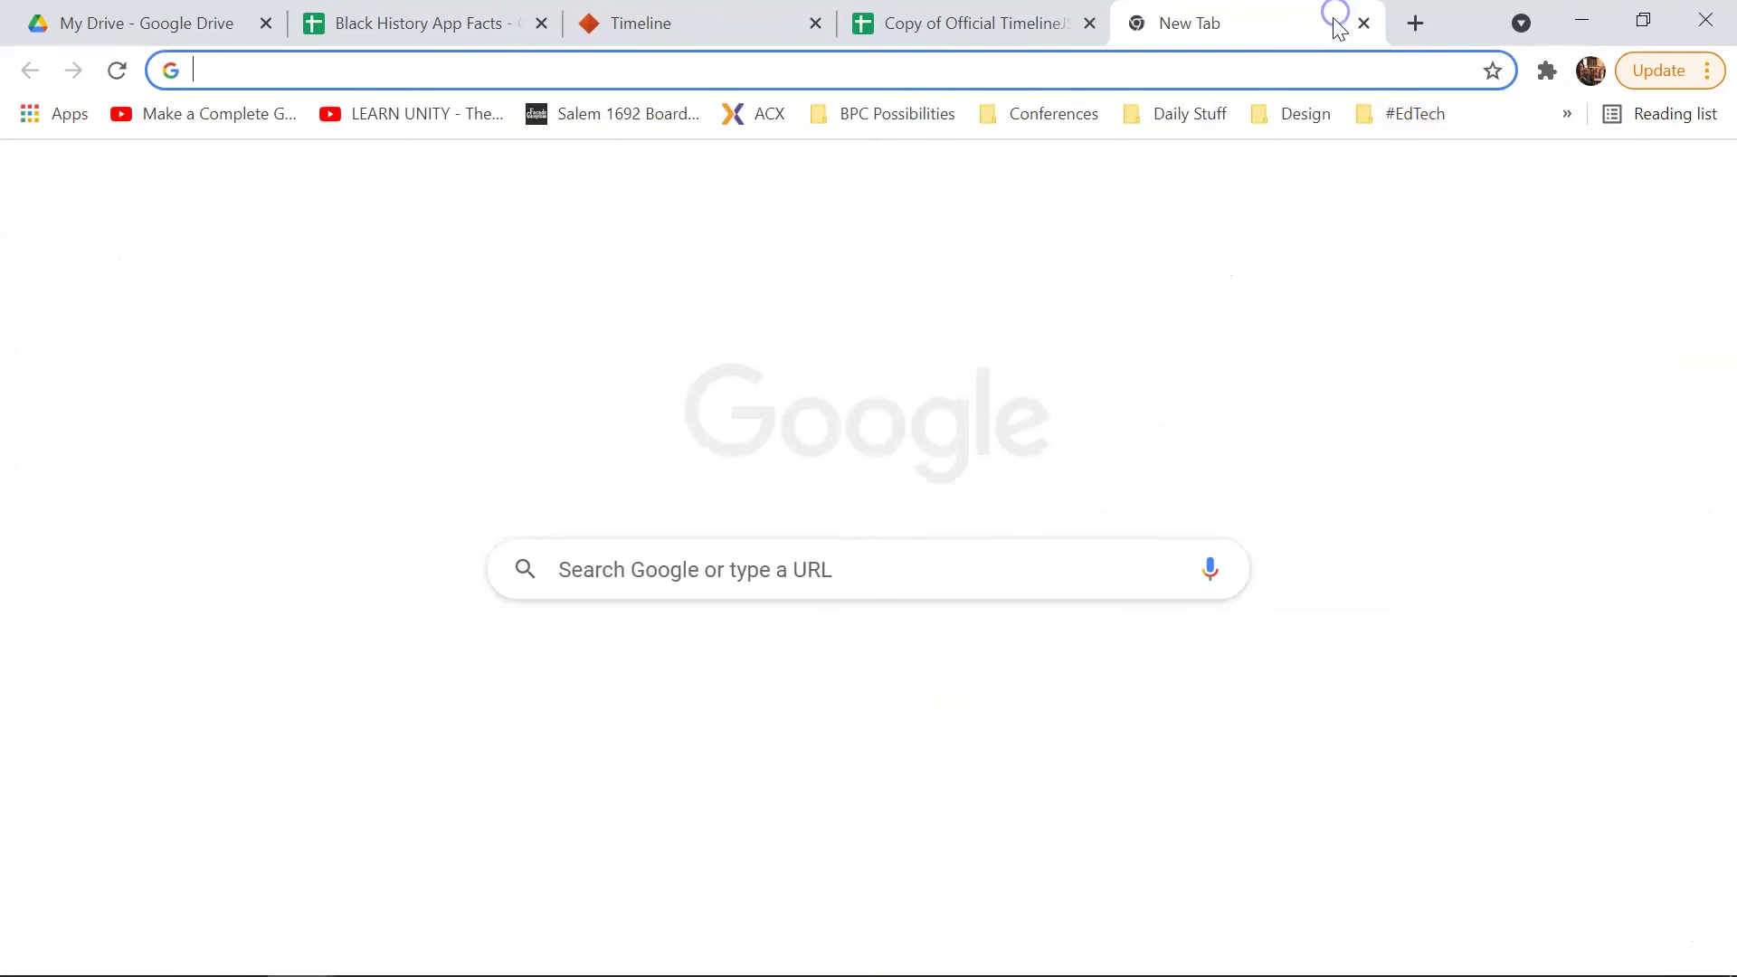
type("hex c")
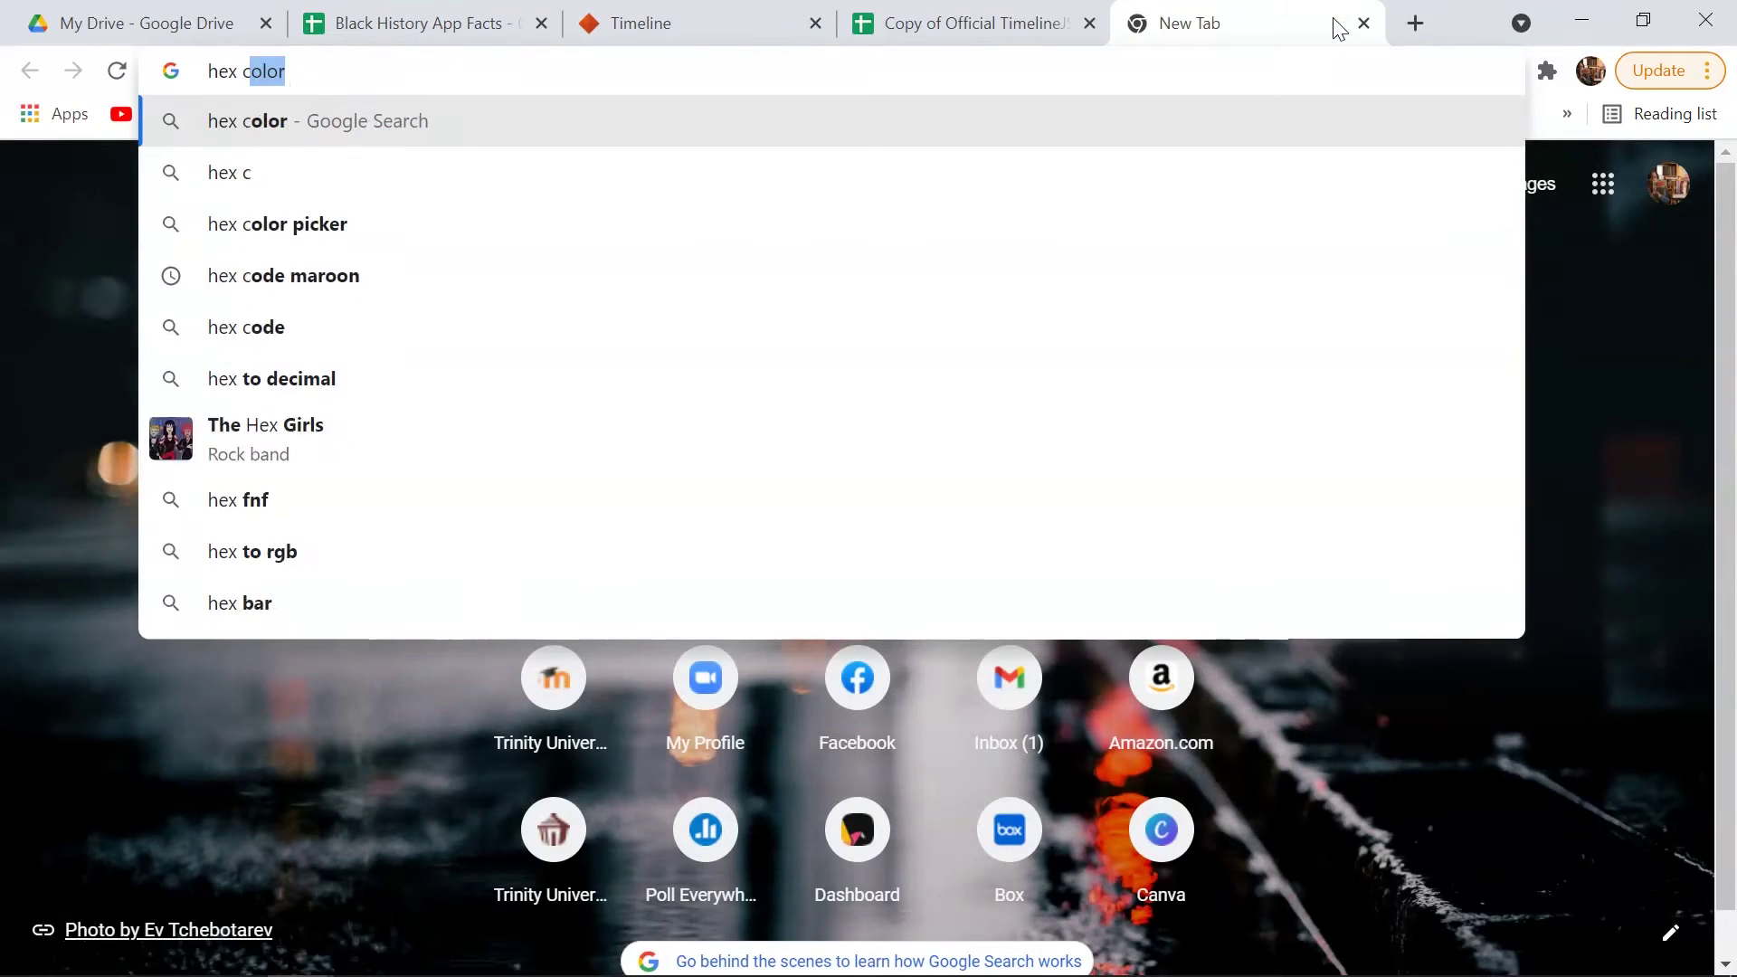
type("ode + teal")
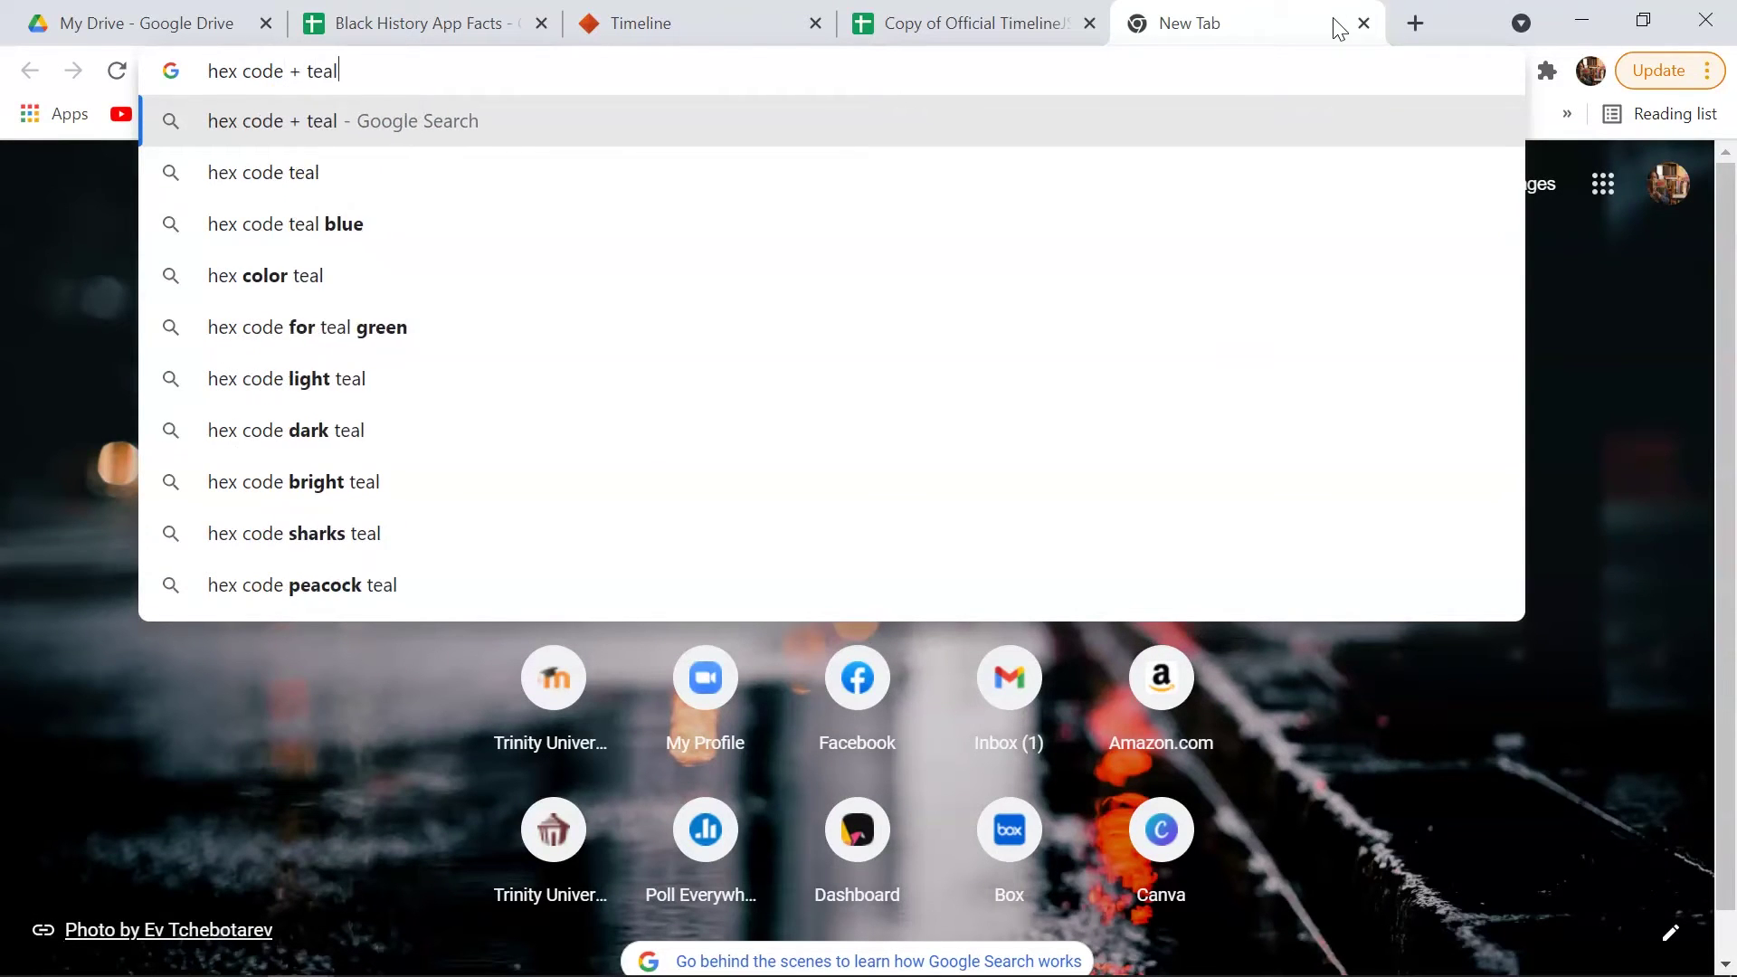
key("Return")
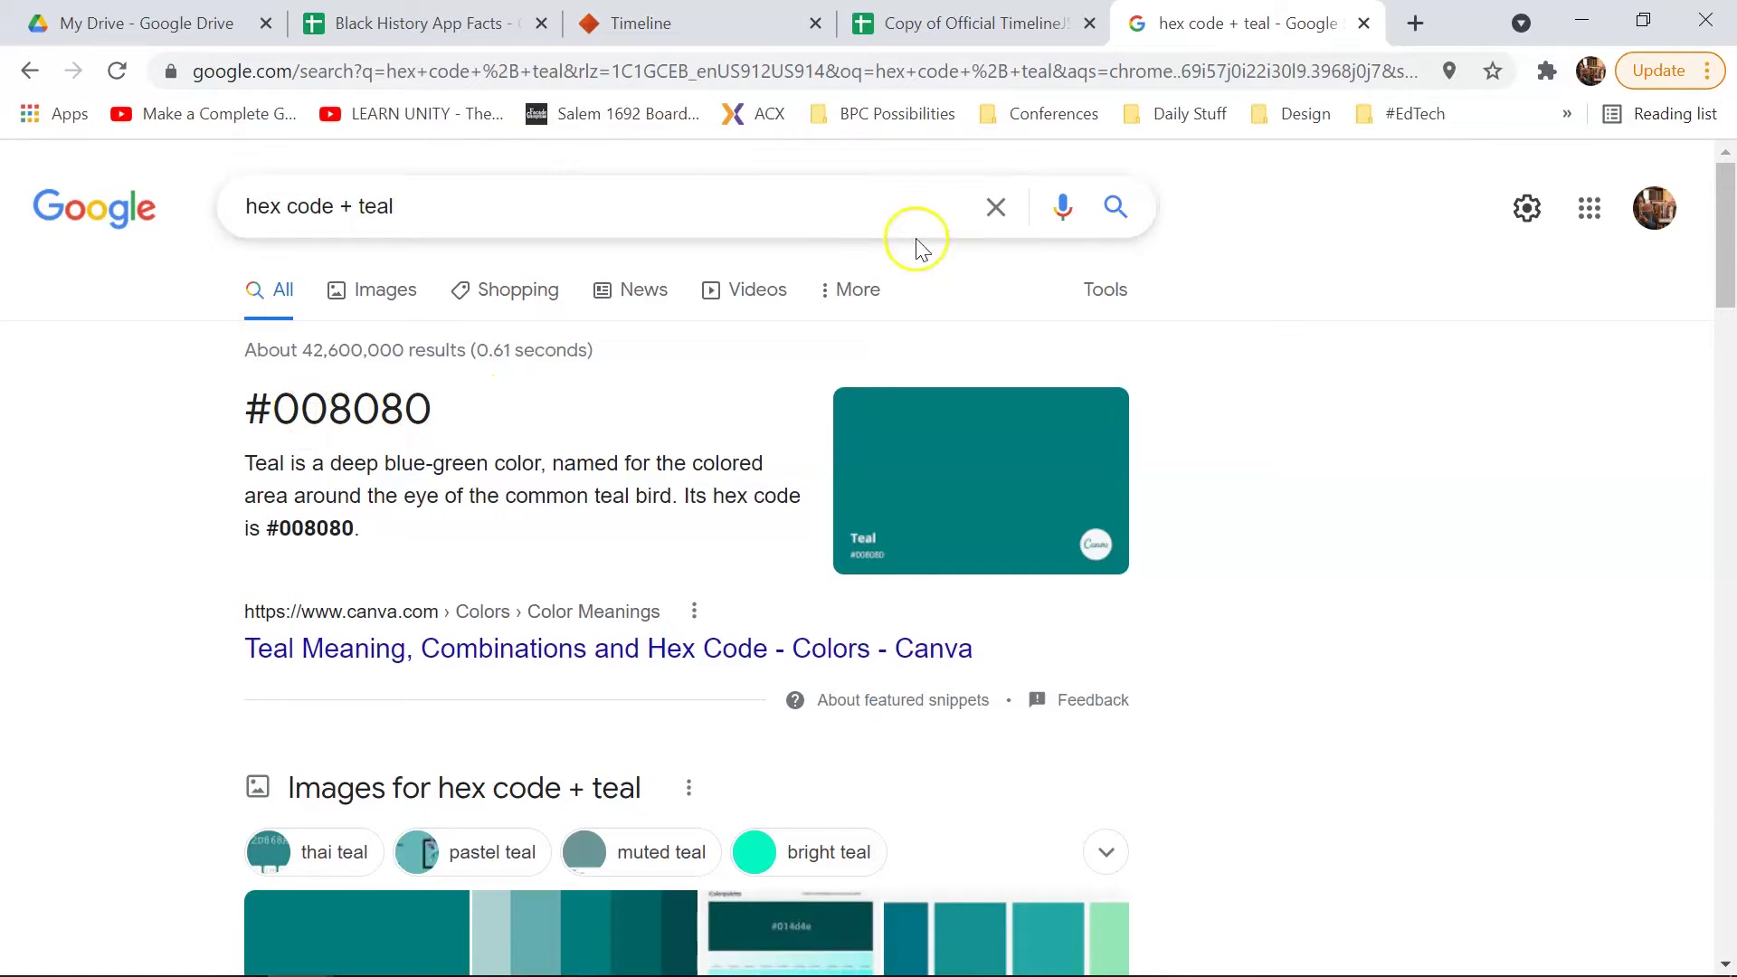
Step: Back in the spreadsheet, clear the sample Day values 1 and 16 and Time 05:58:44
left_click(973, 23)
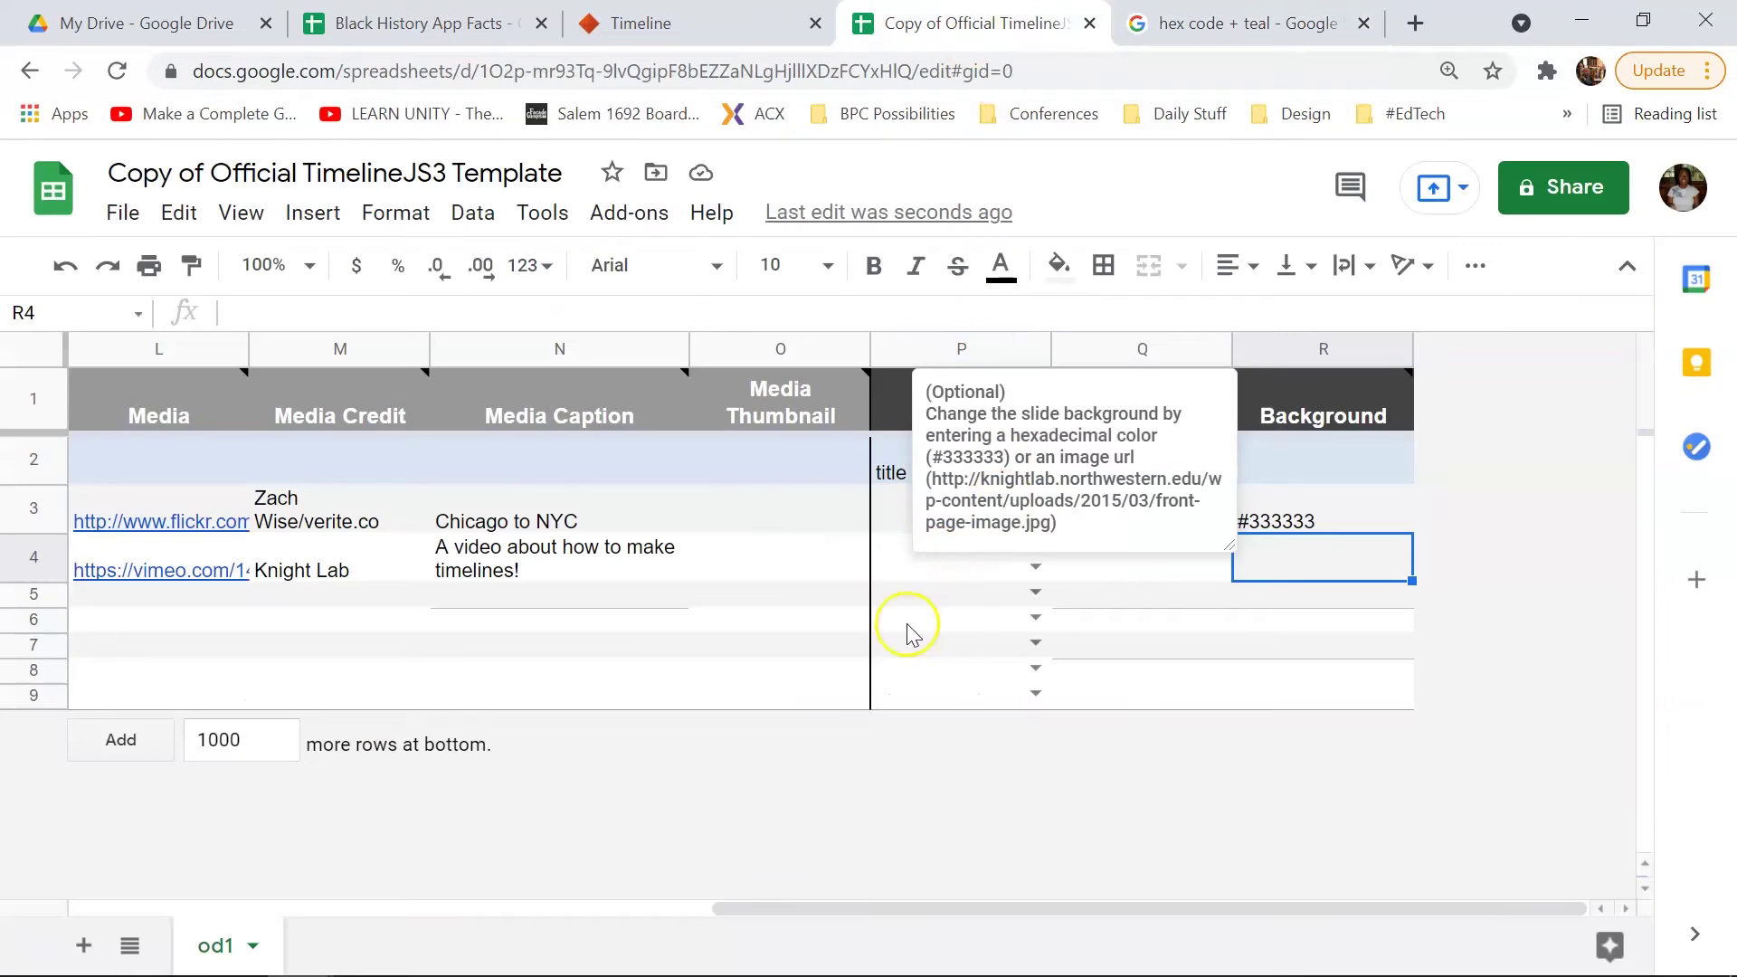
left_click(930, 815)
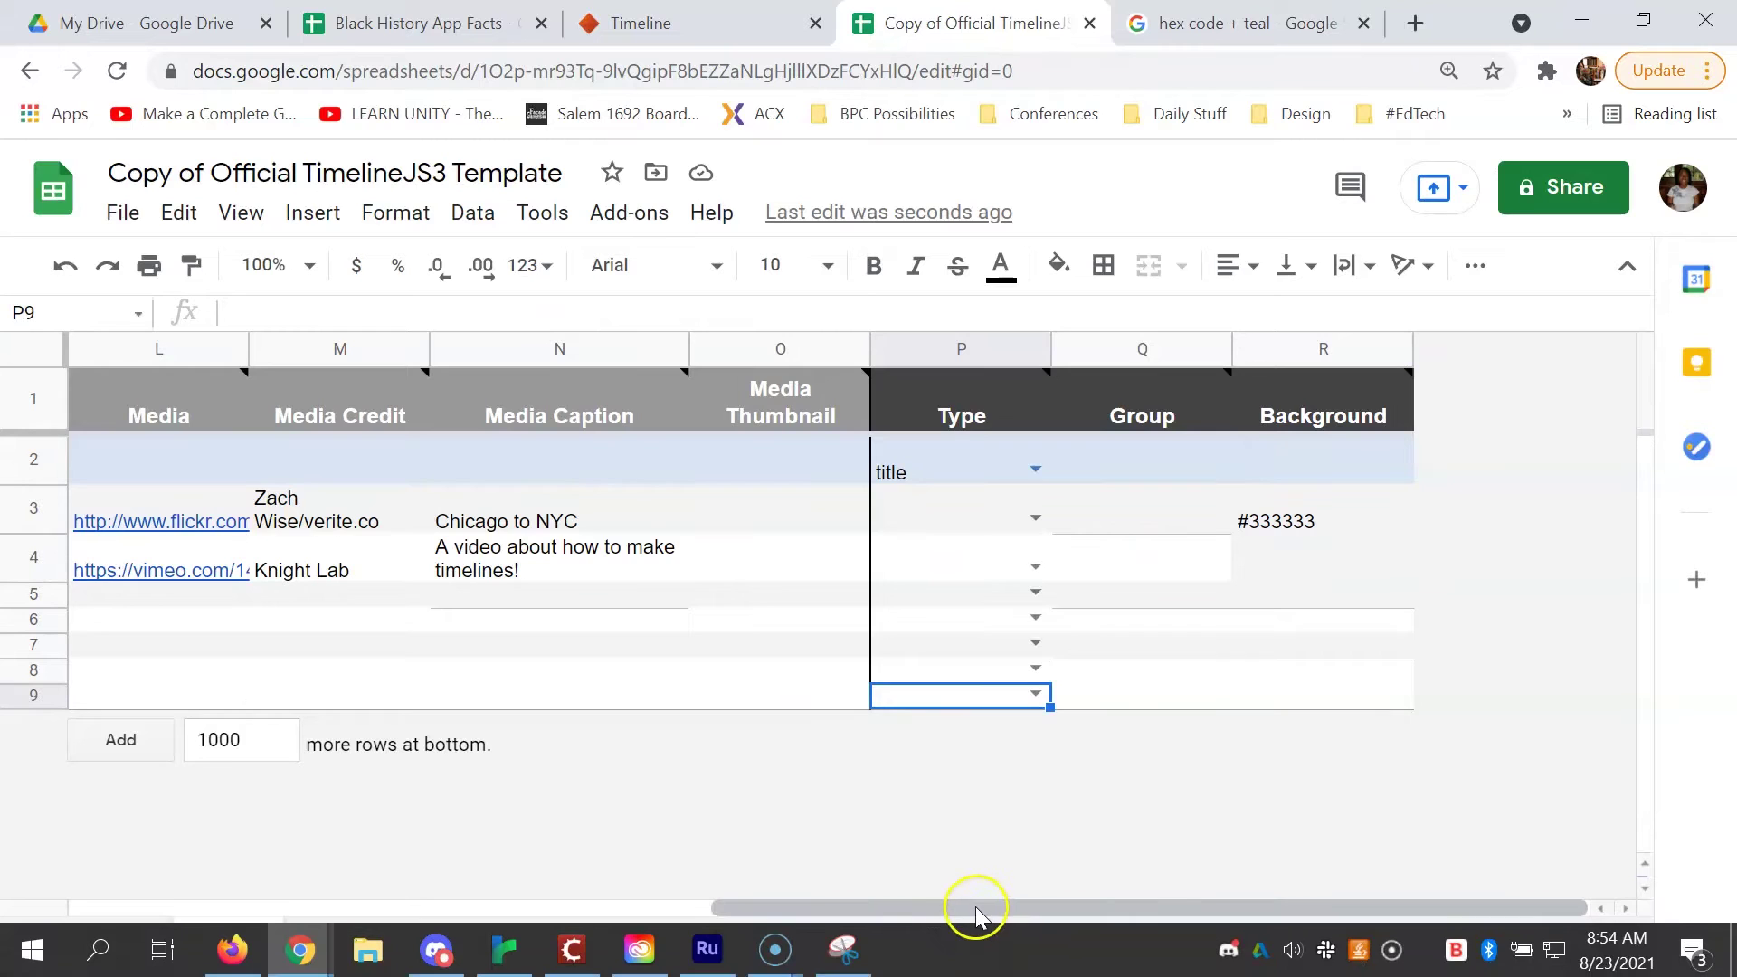
left_click_drag(977, 912, 263, 887)
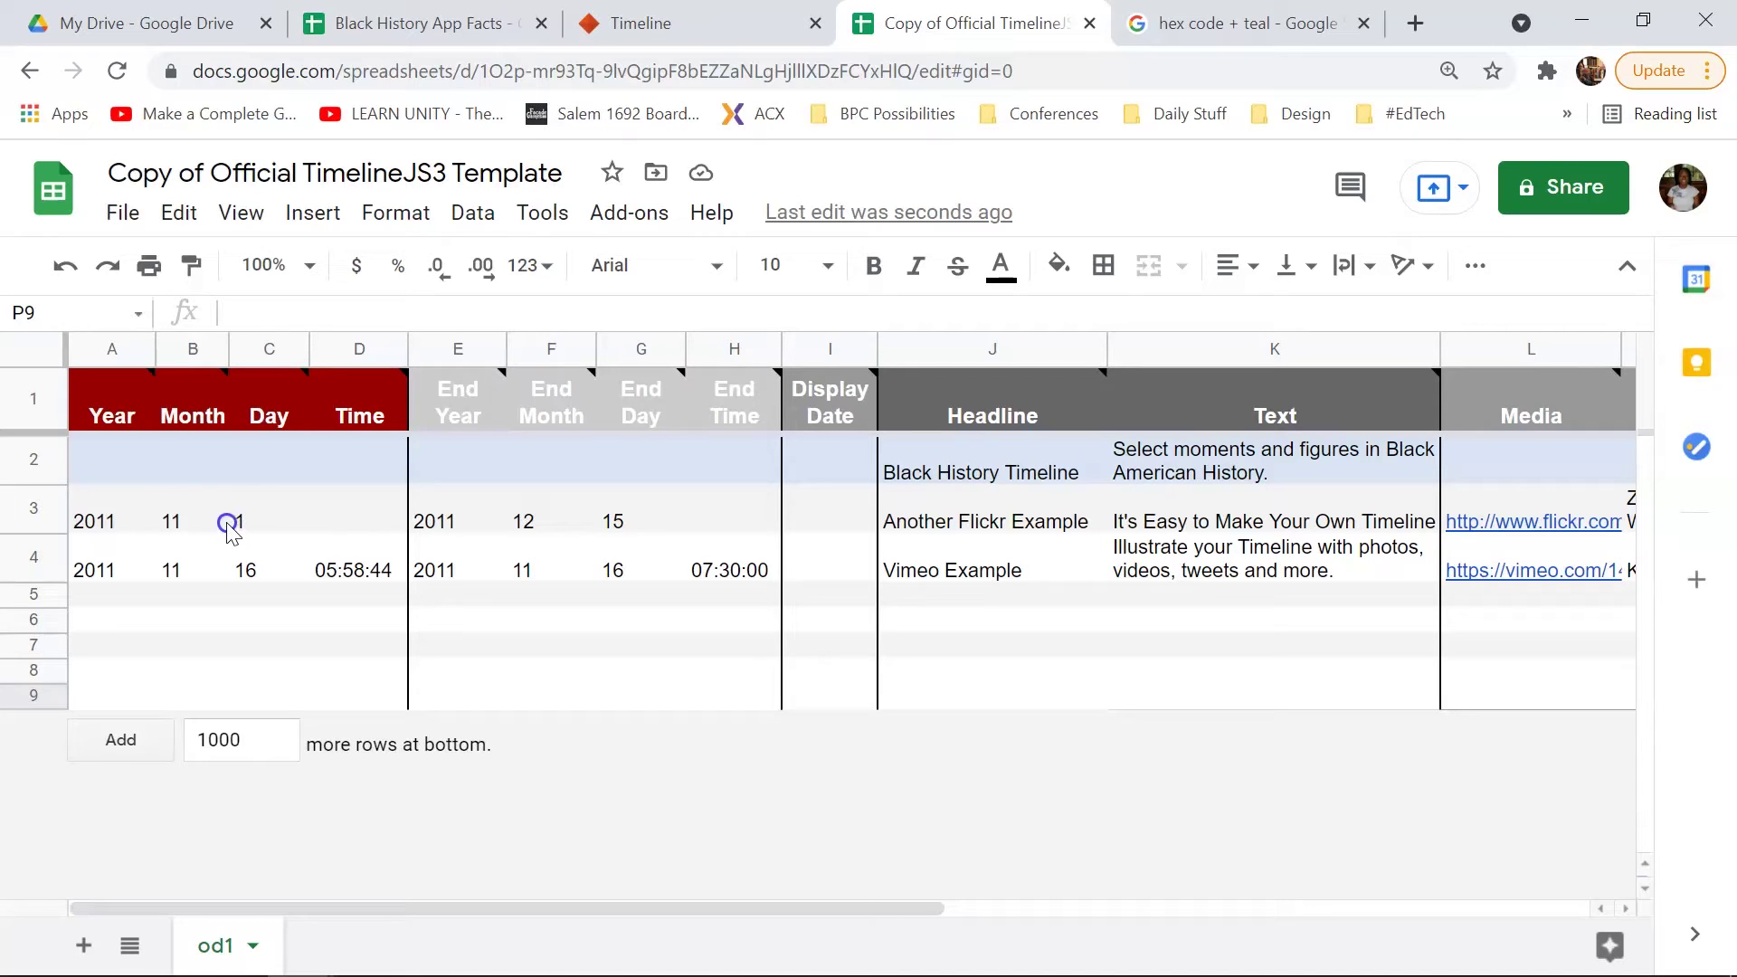
left_click(239, 522)
key("Delete")
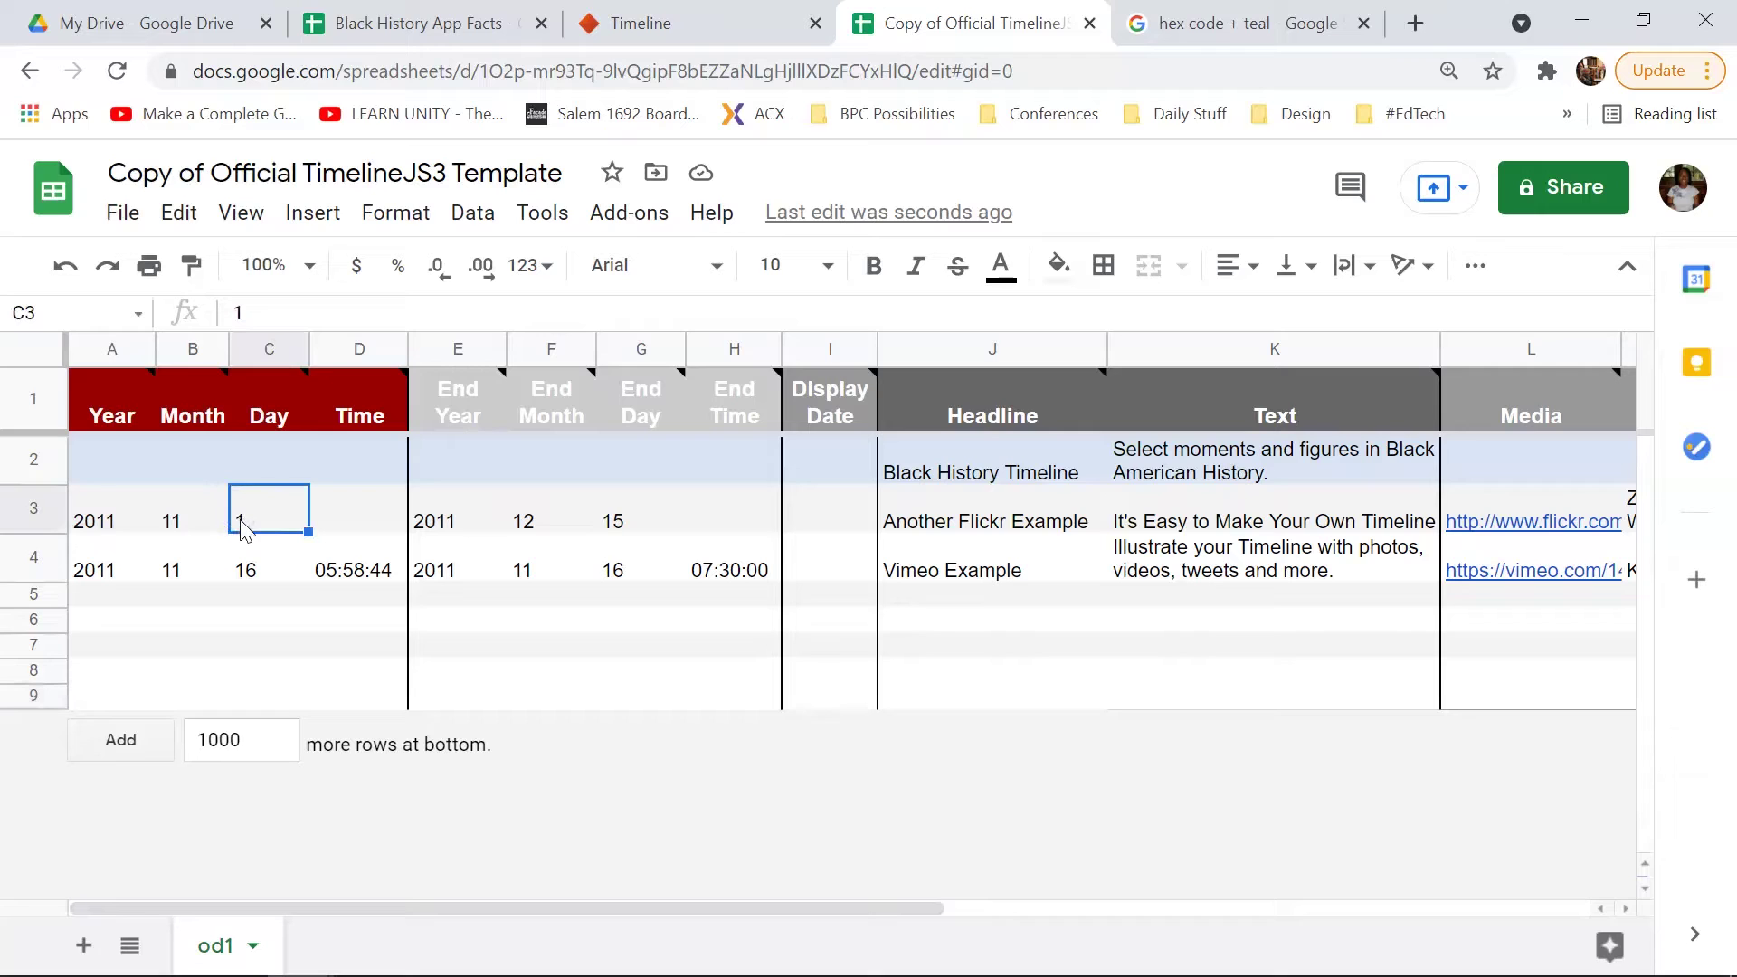
left_click(248, 572)
key("Delete")
left_click(353, 572)
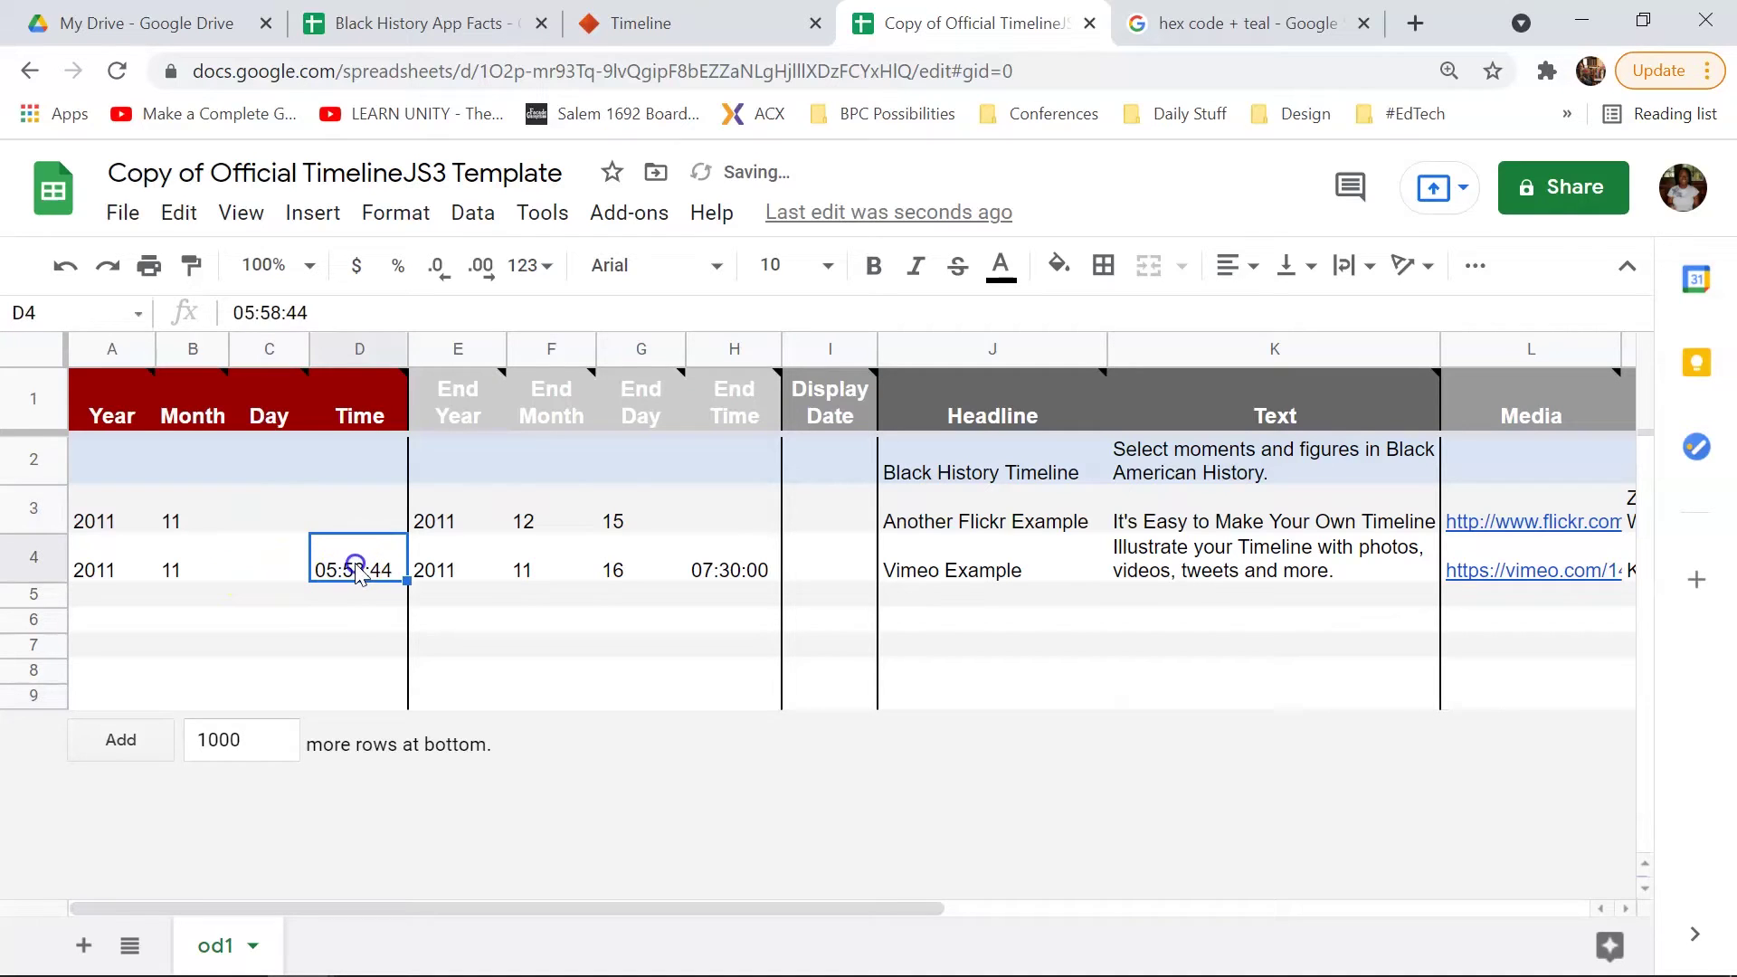
key("Delete")
Step: Clear the sample End Day values 15 and 16 and End Time 07:30:00
left_click(619, 514)
key("Delete")
left_click(630, 576)
key("Delete")
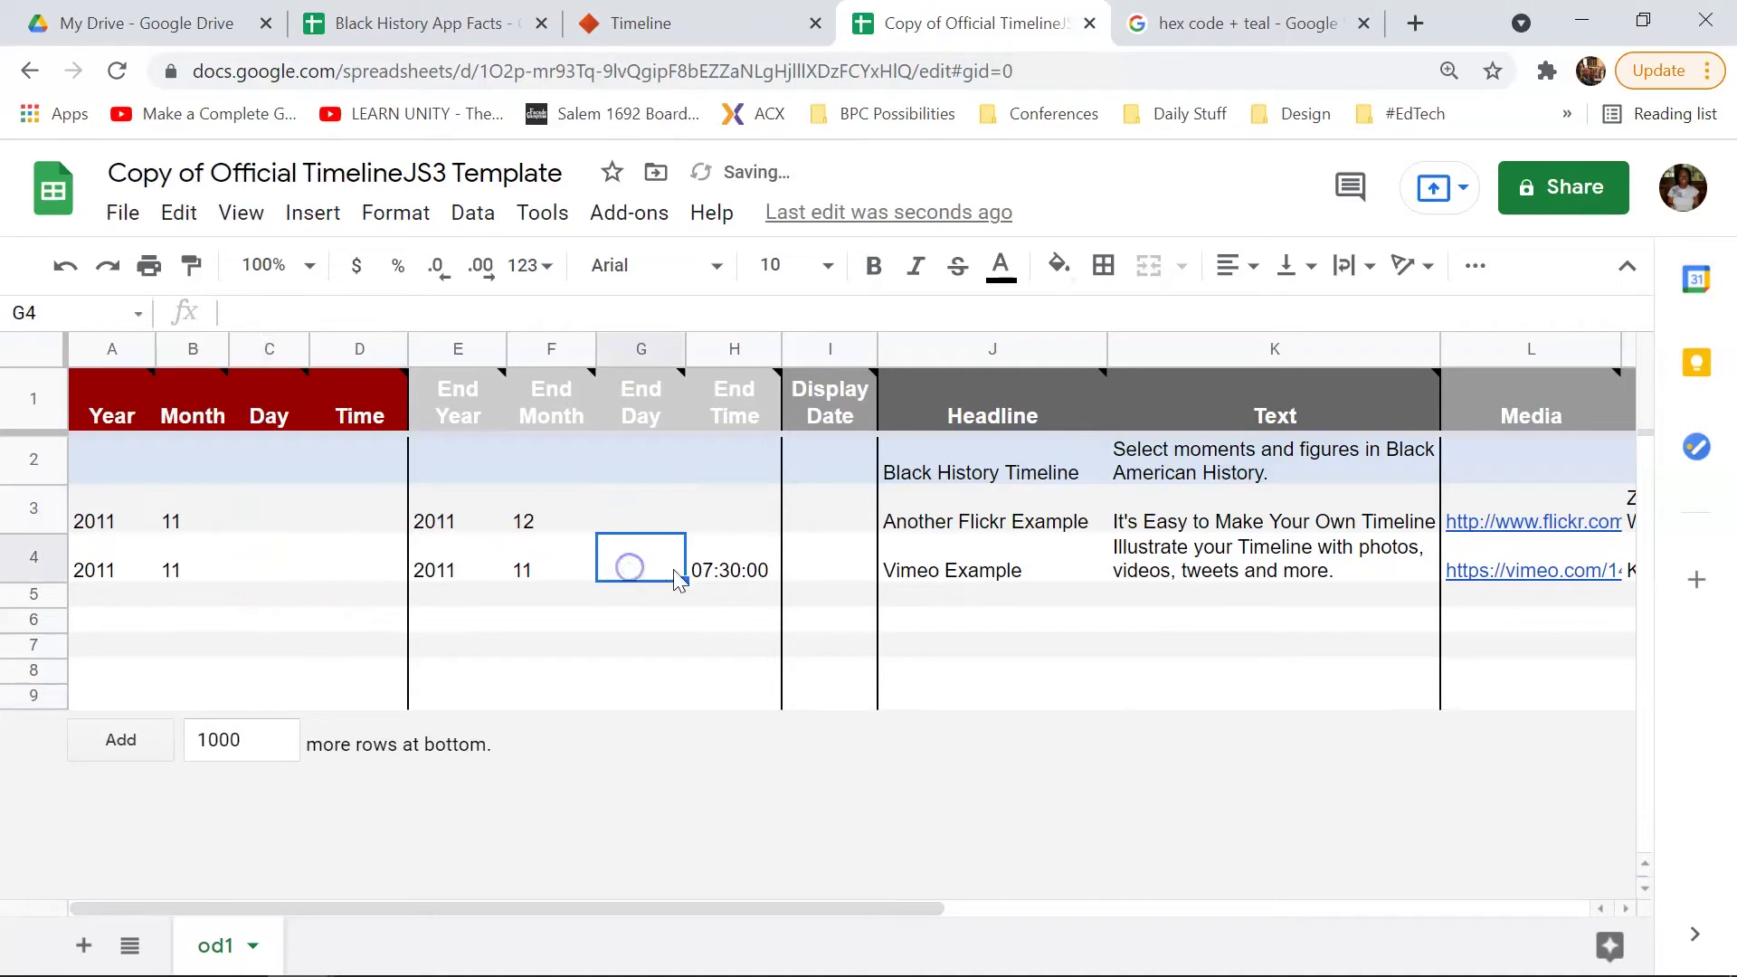
left_click(735, 570)
key("Delete")
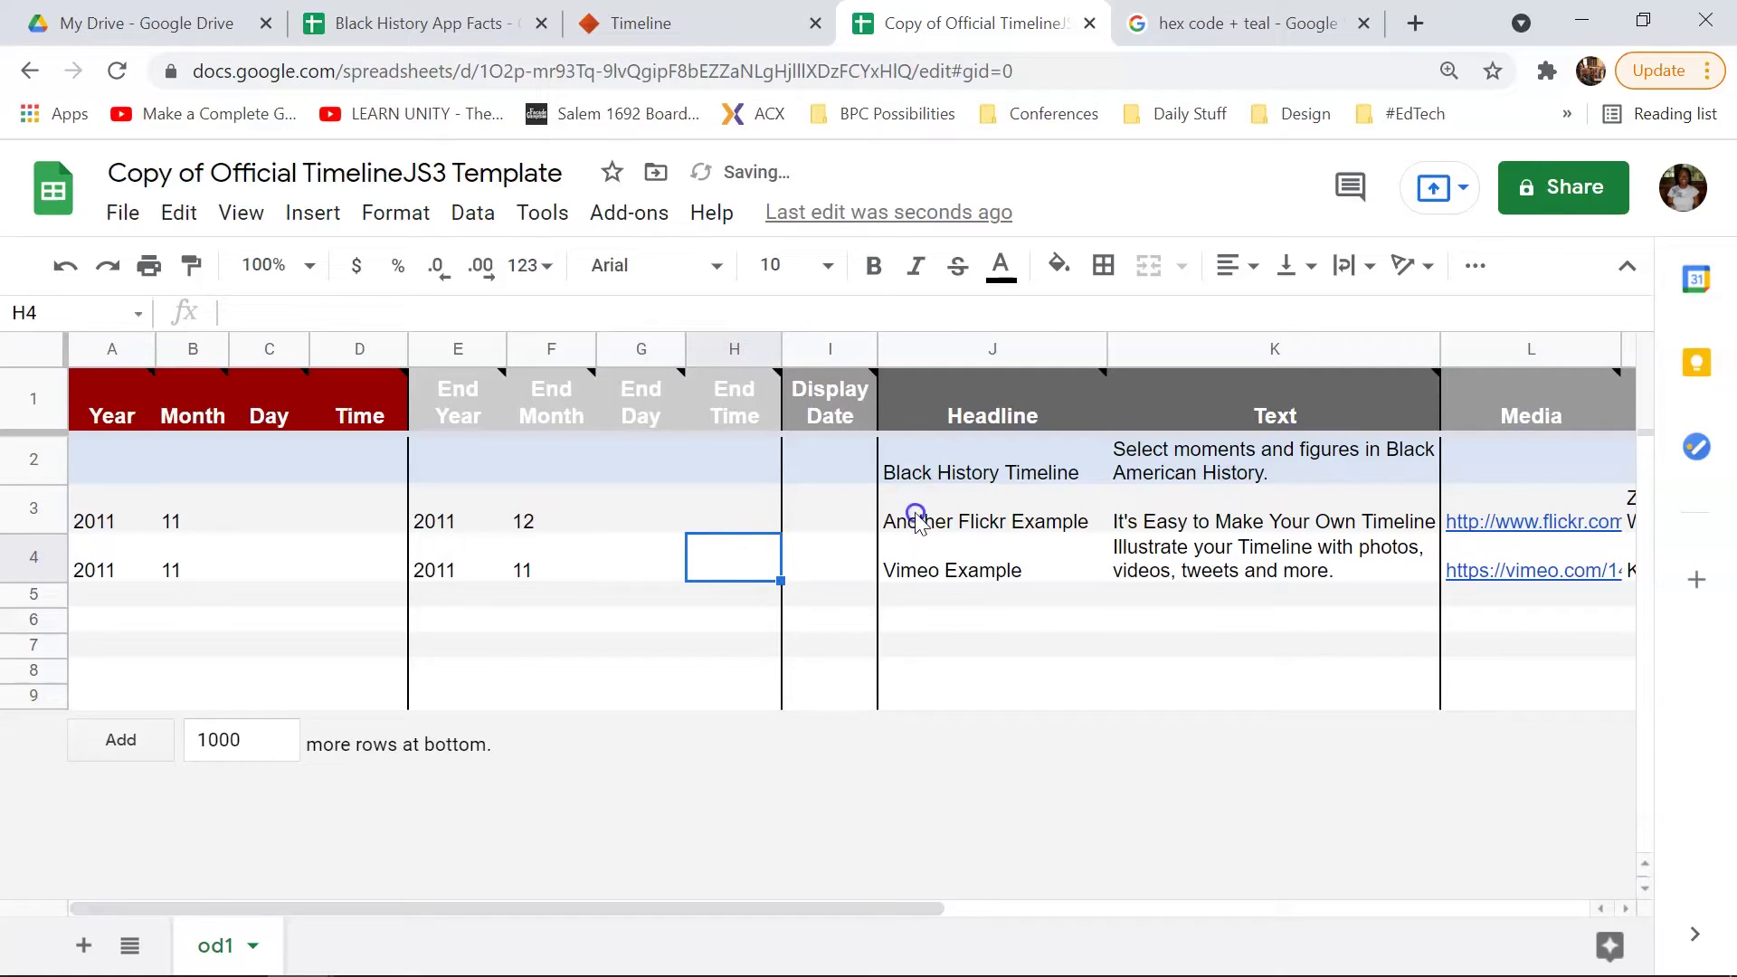
Step: Clear the 'Another Flickr Example' and 'Vimeo Example' headlines and the sample description text
left_click(904, 507)
key("Delete")
left_click(936, 561)
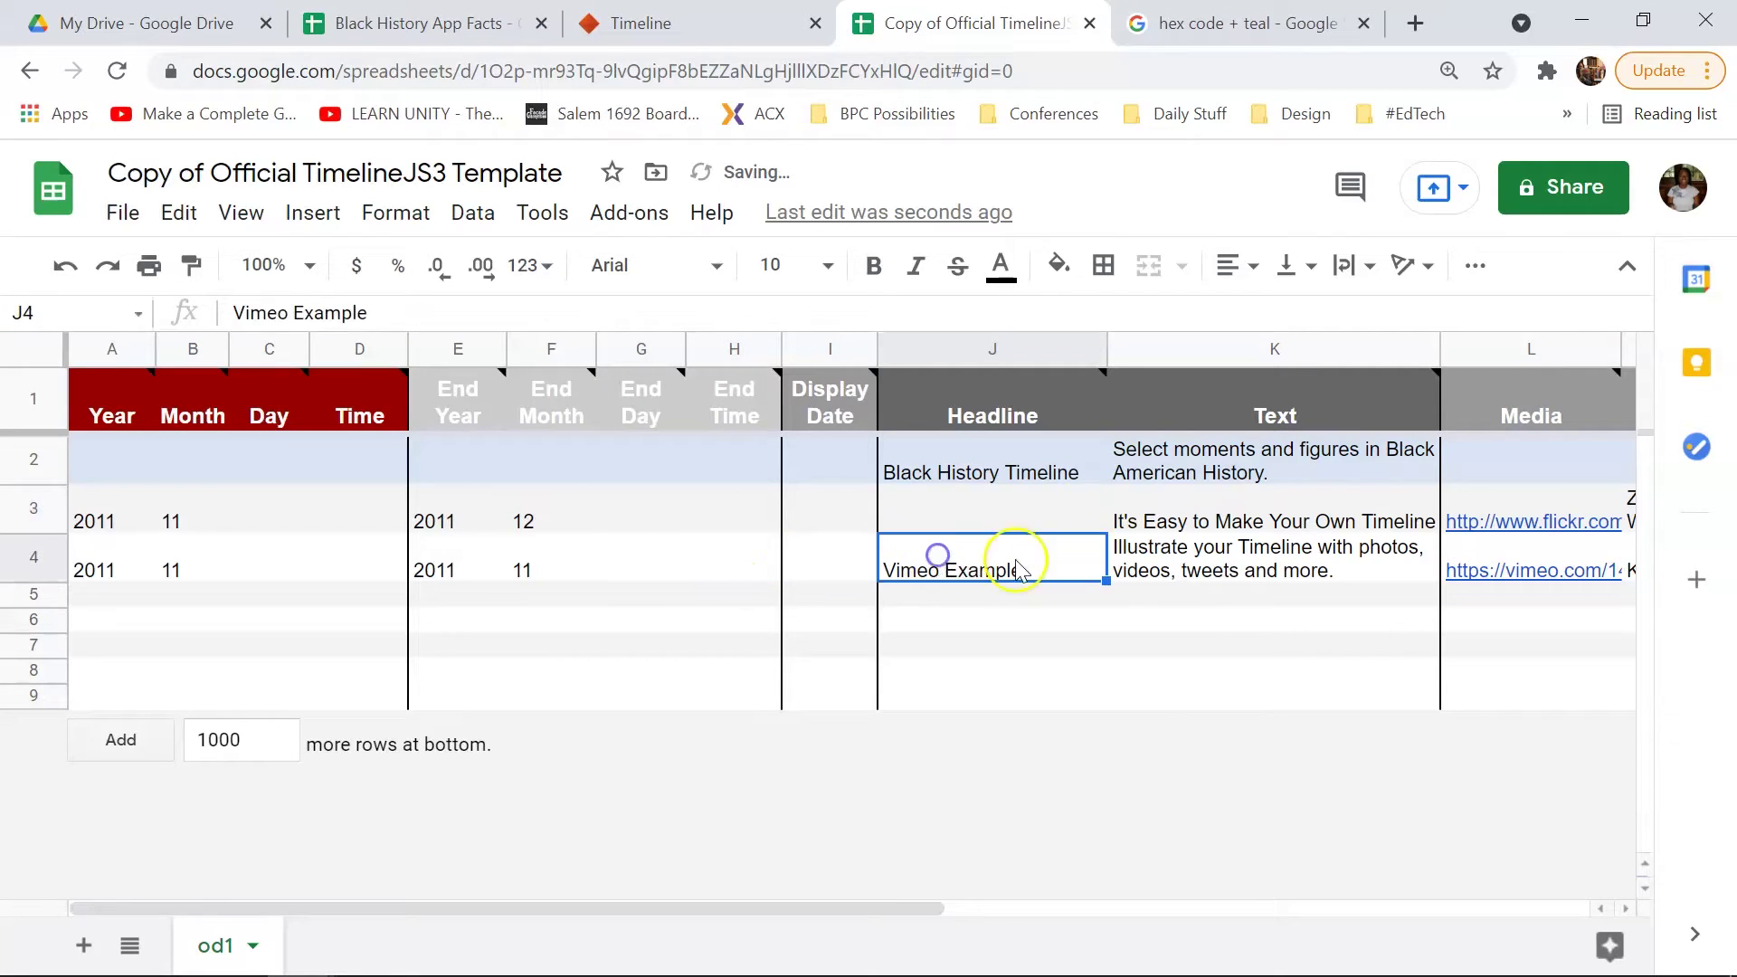
key("Delete")
left_click(1167, 514)
key("Delete")
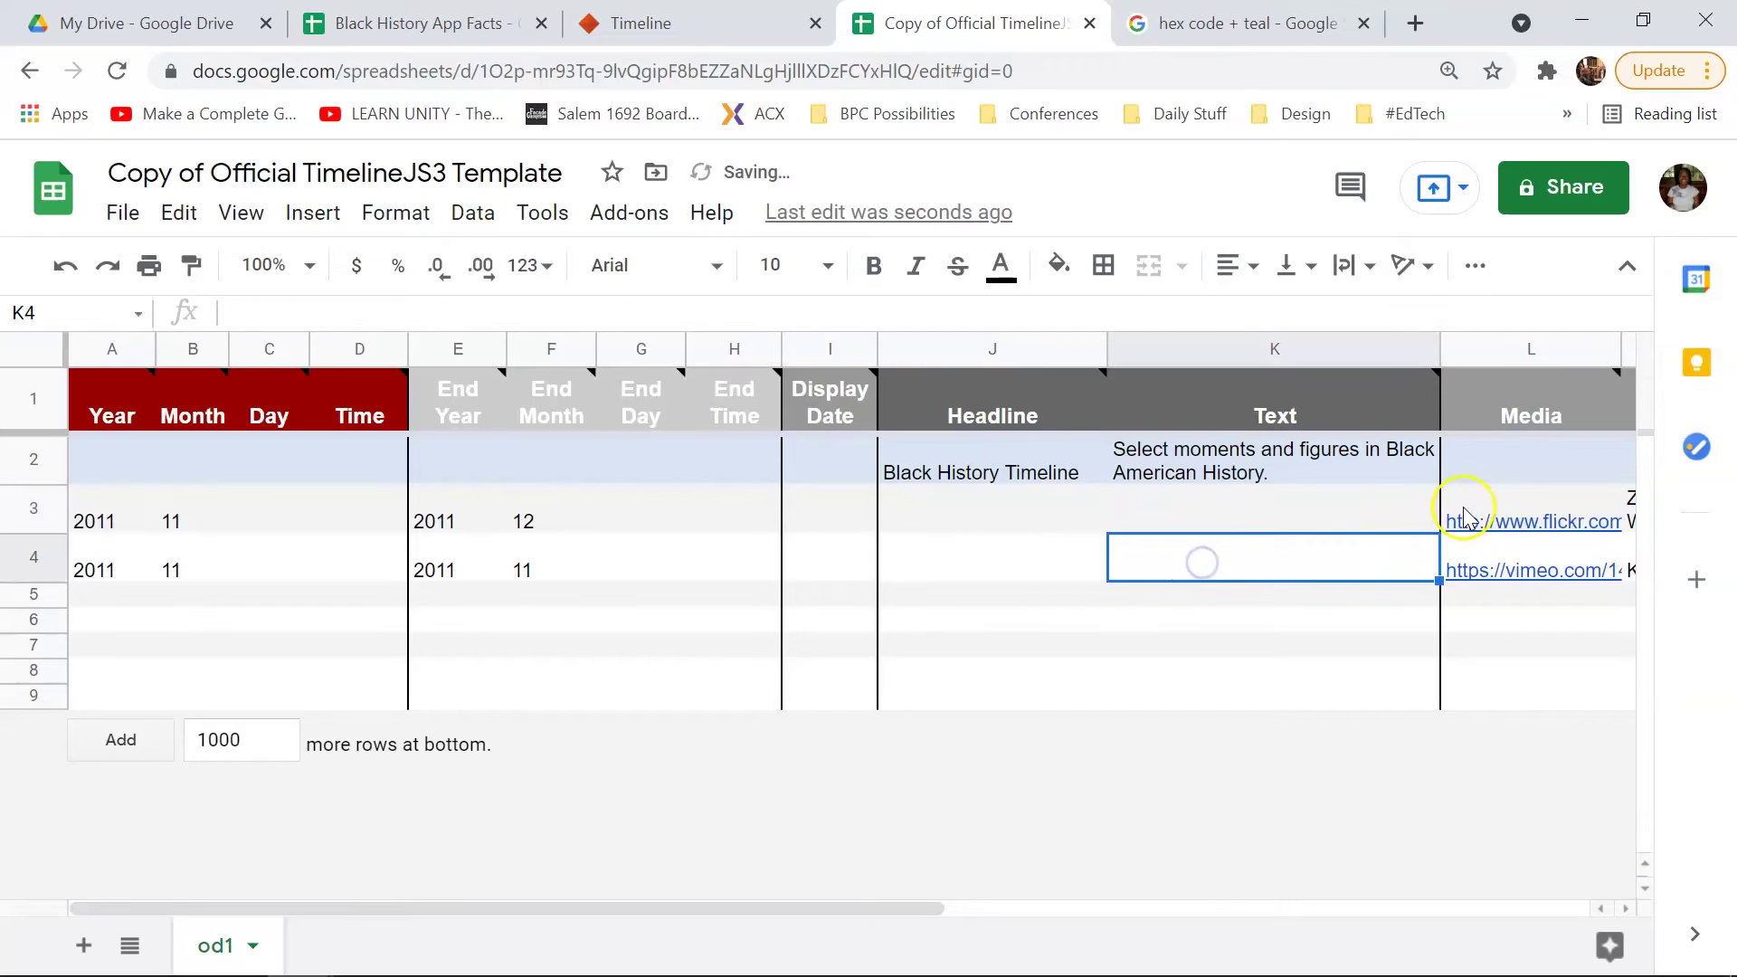
Step: Clear the sample Flickr and Vimeo media links from rows 3 and 4
left_click(1466, 515)
key("Delete")
left_click(1018, 561)
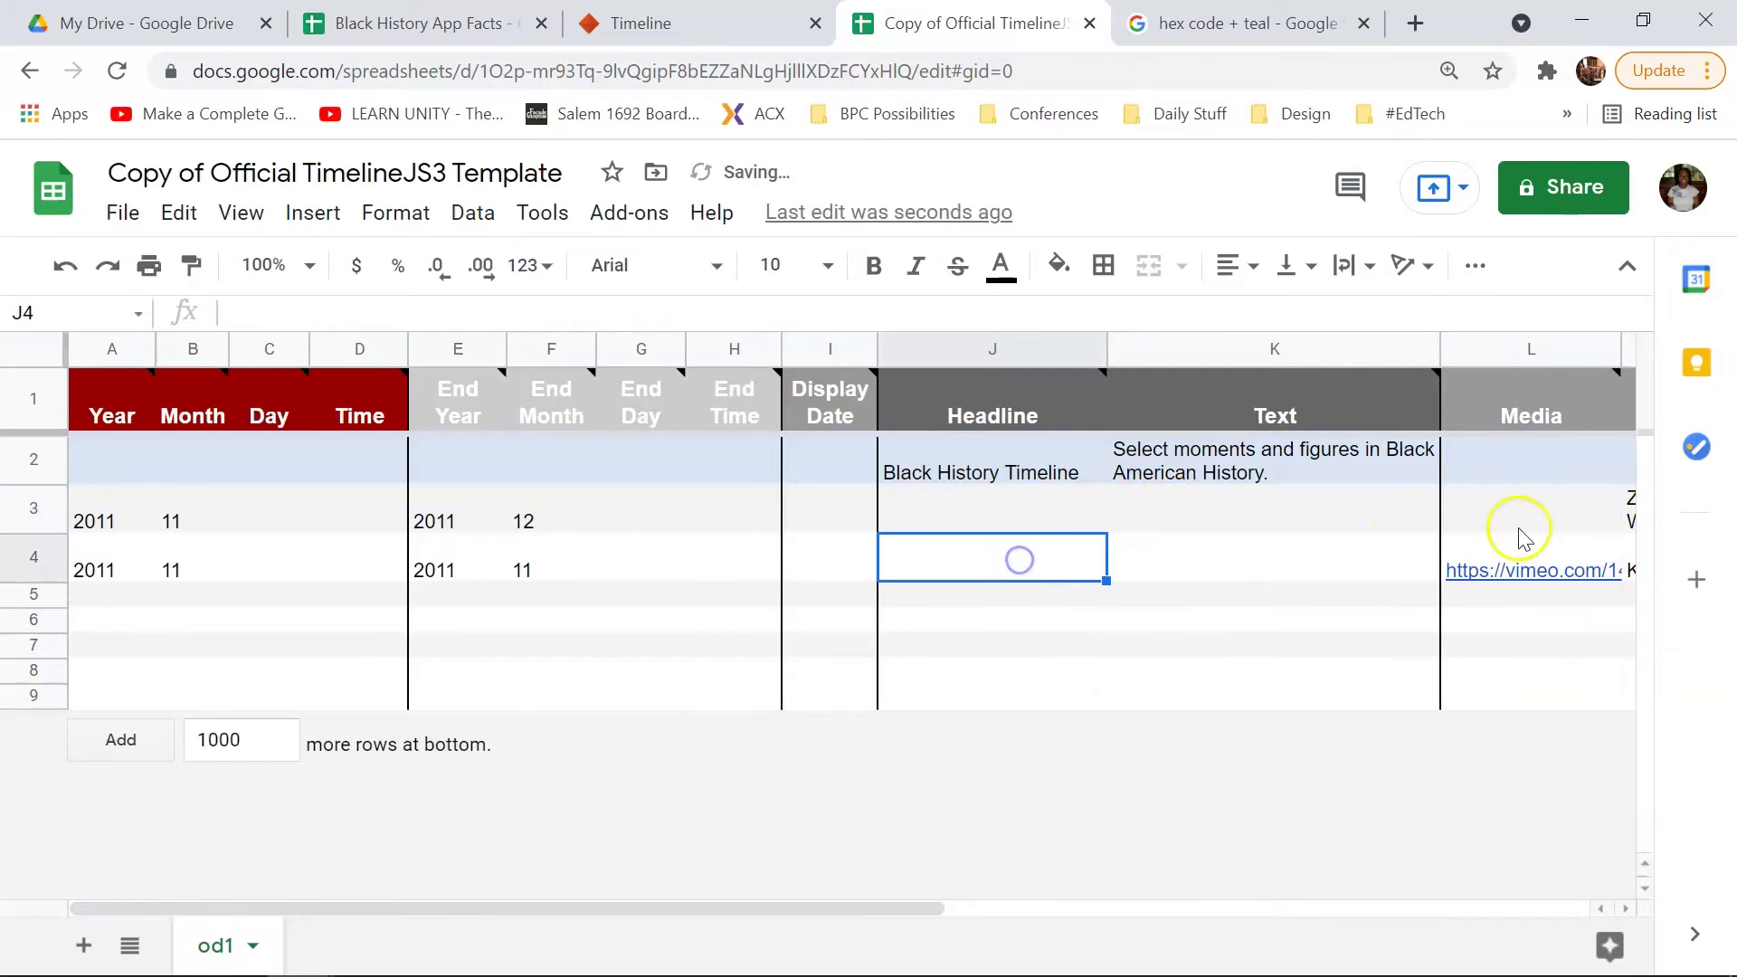
left_click(1526, 543)
key("Delete")
left_click(919, 643)
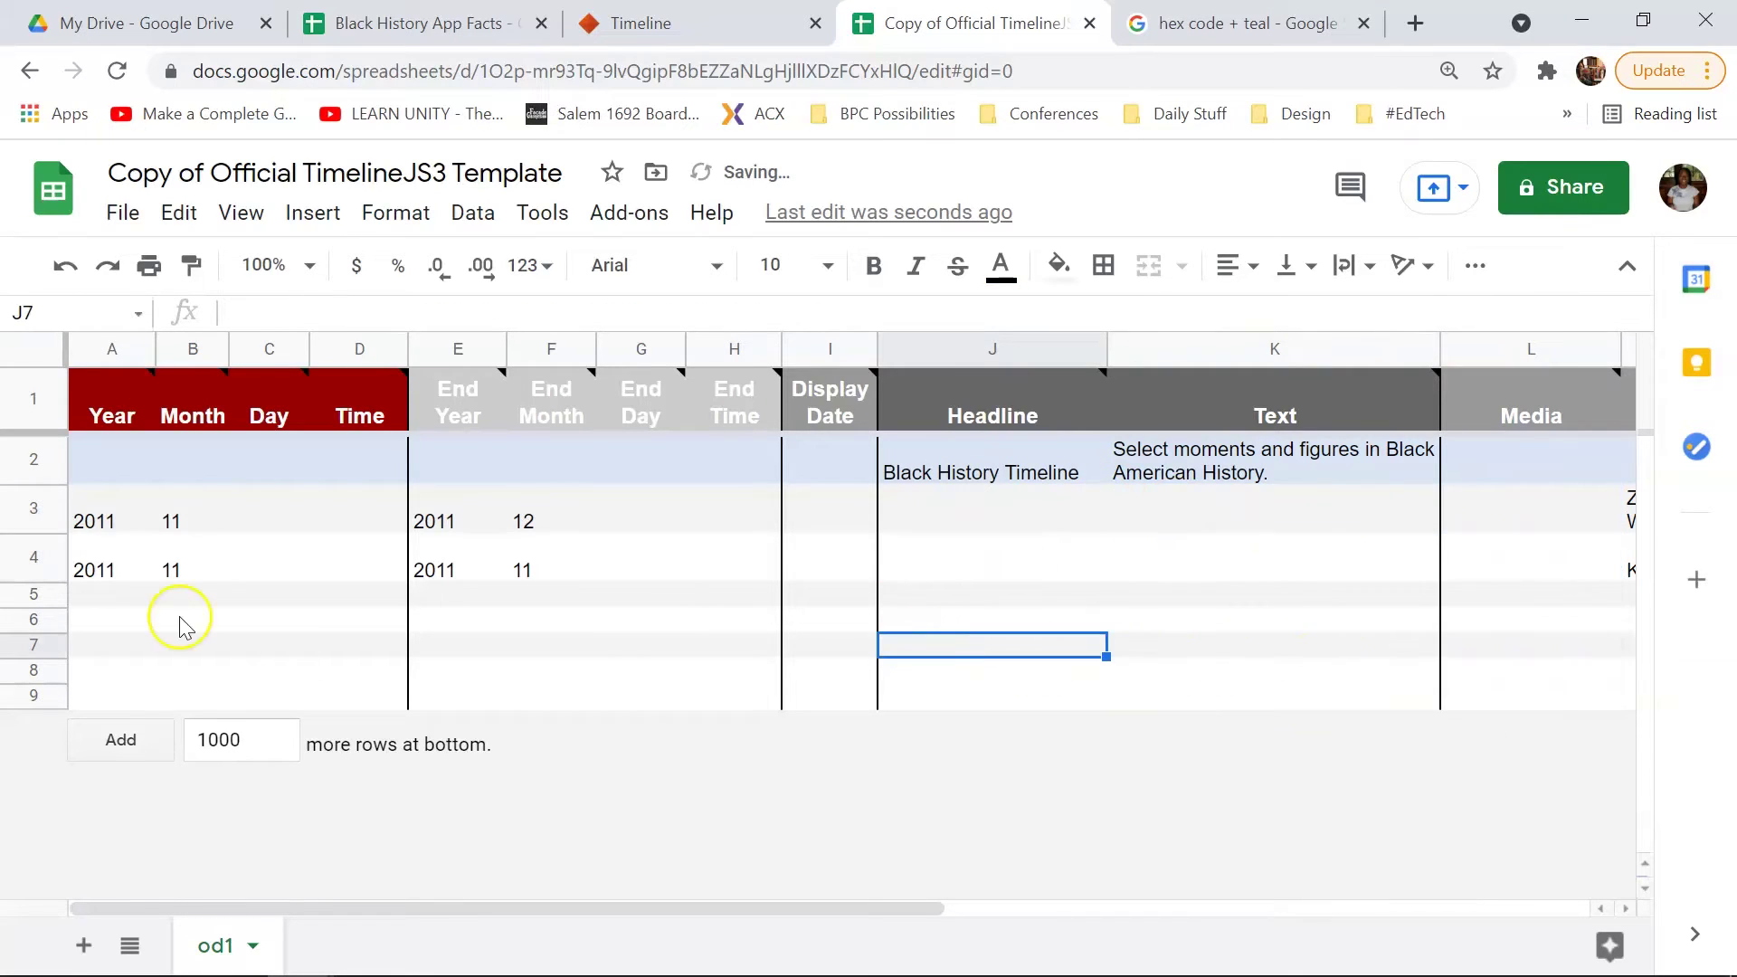
mouse_move(108, 426)
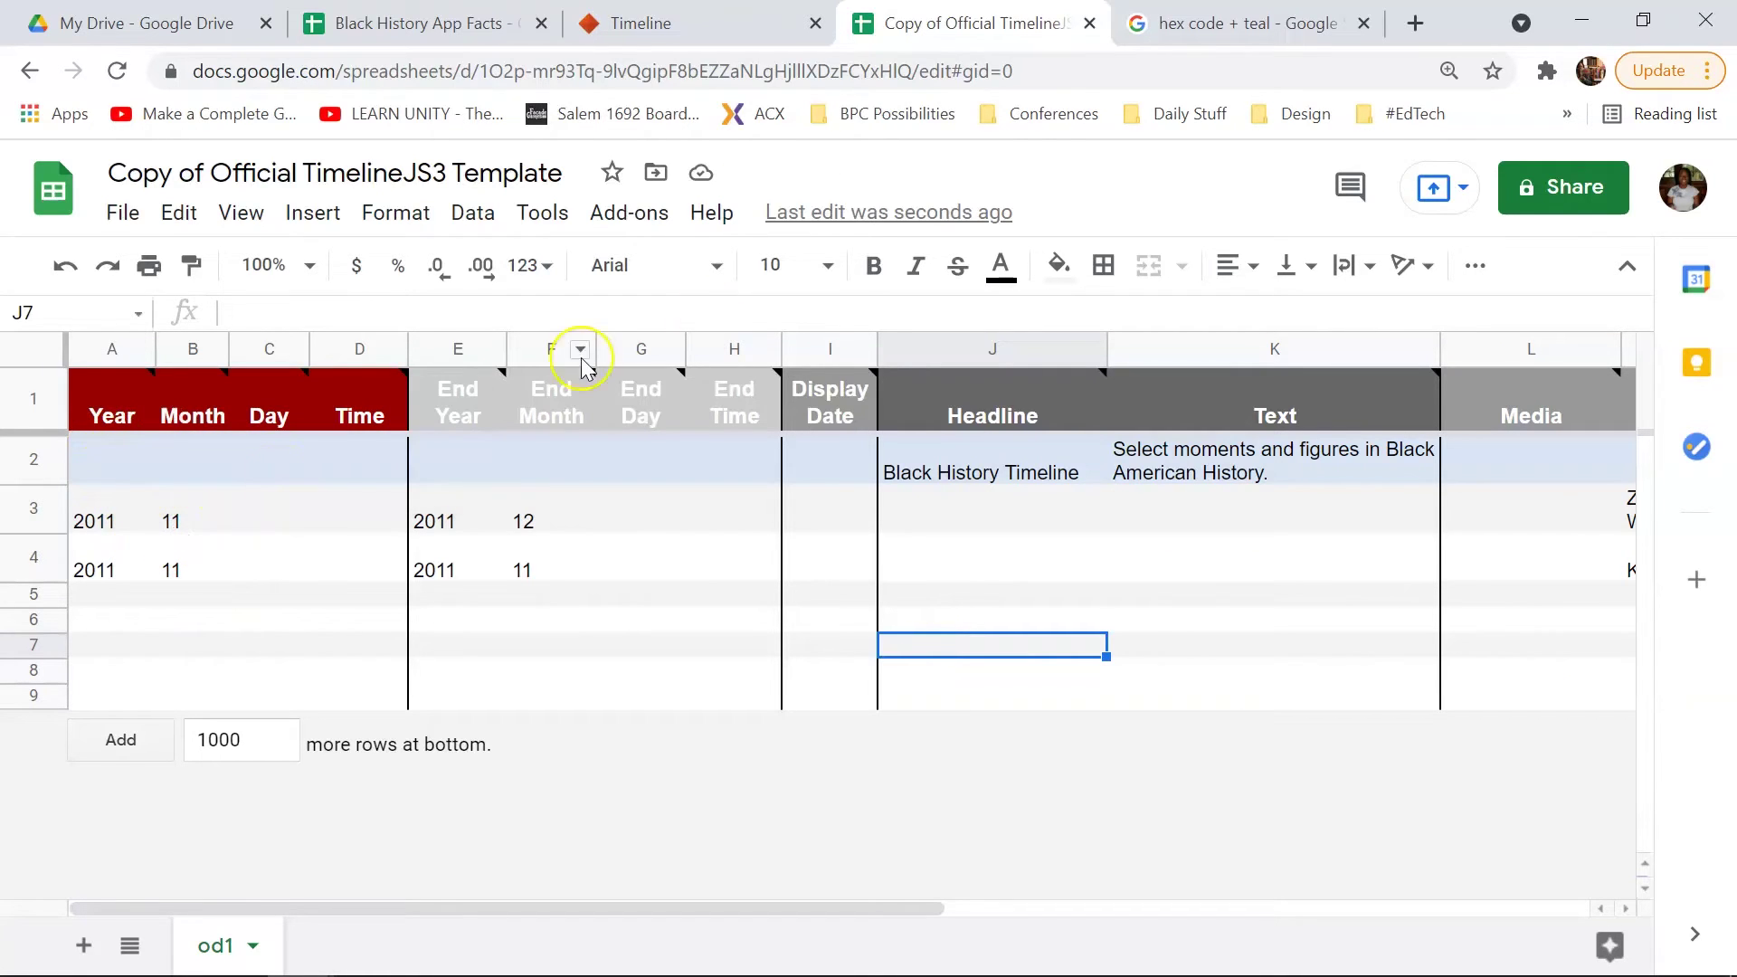
Step: Enter James Baldwin's start date 1924, month 8, day 2 in row 3
left_click(411, 23)
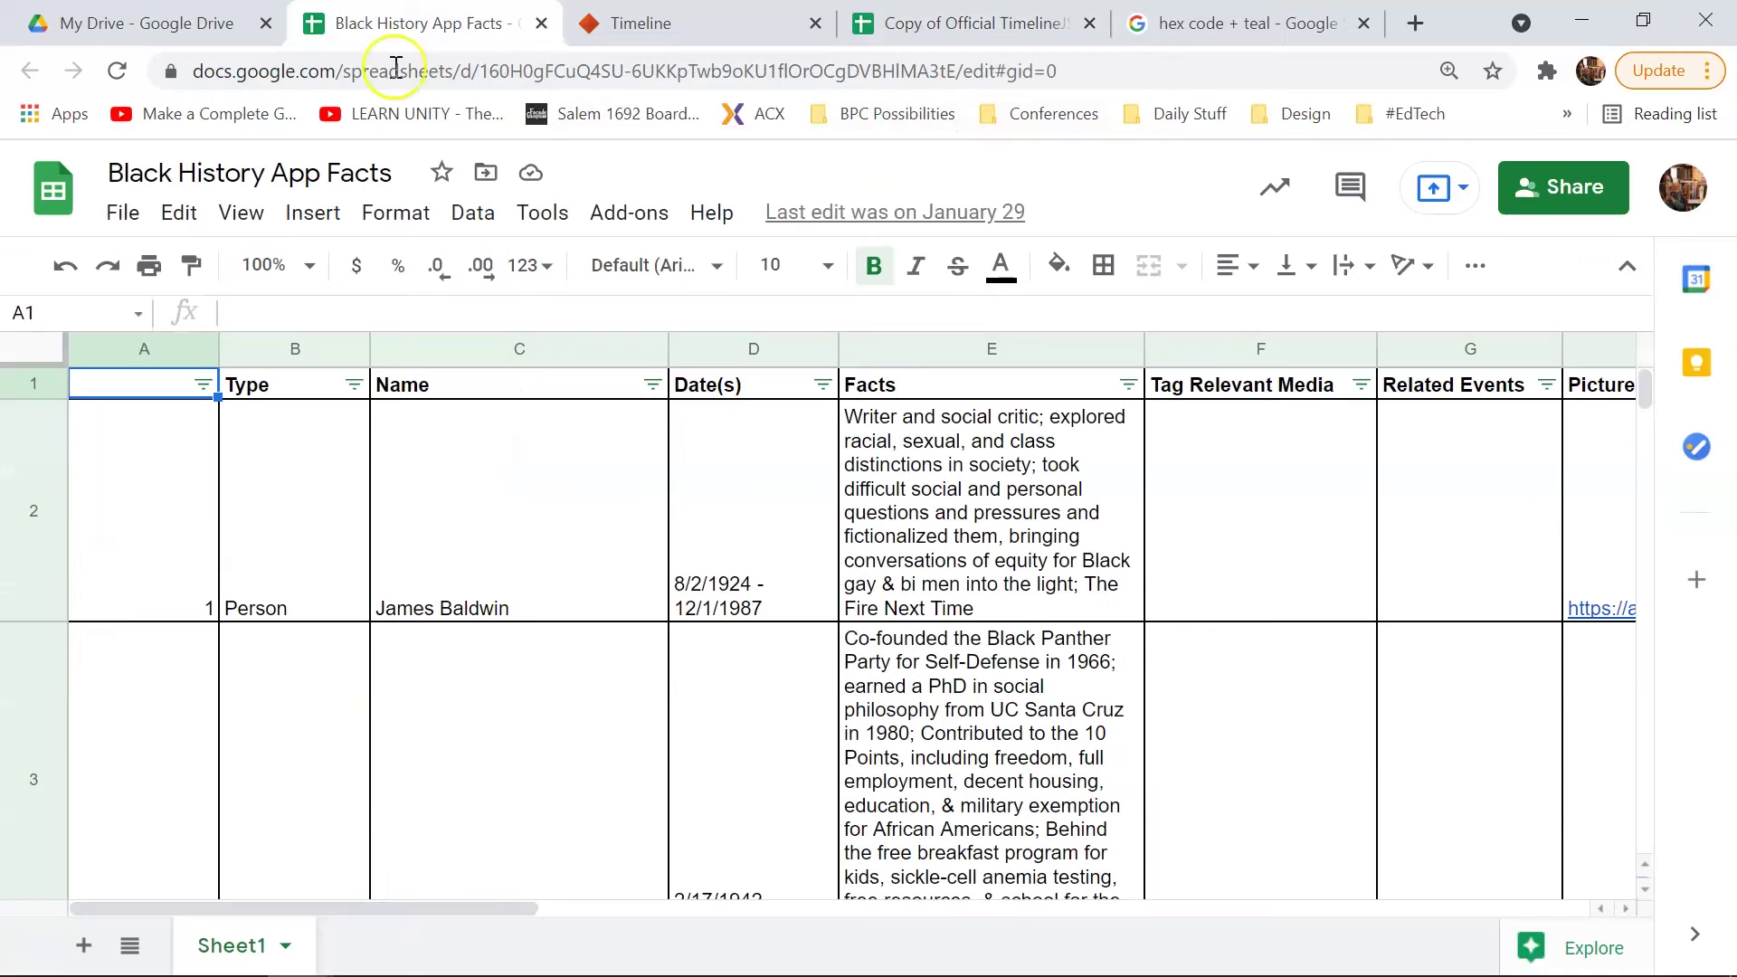
left_click(875, 267)
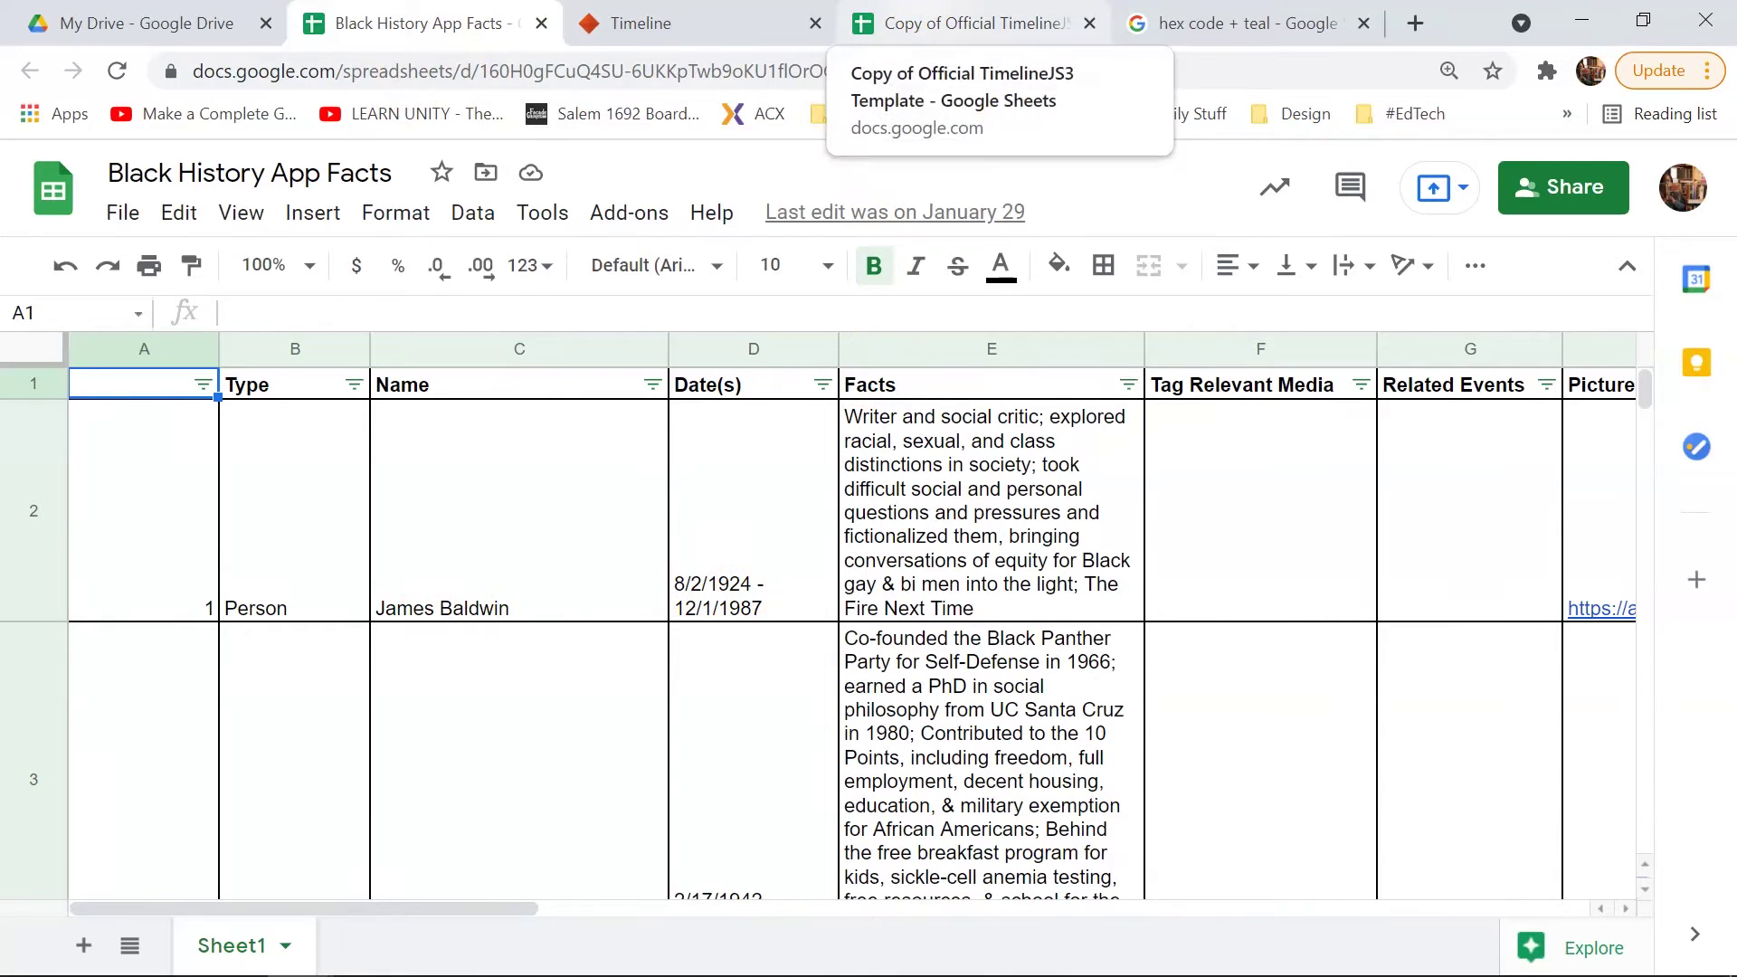
left_click(977, 23)
left_click(117, 524)
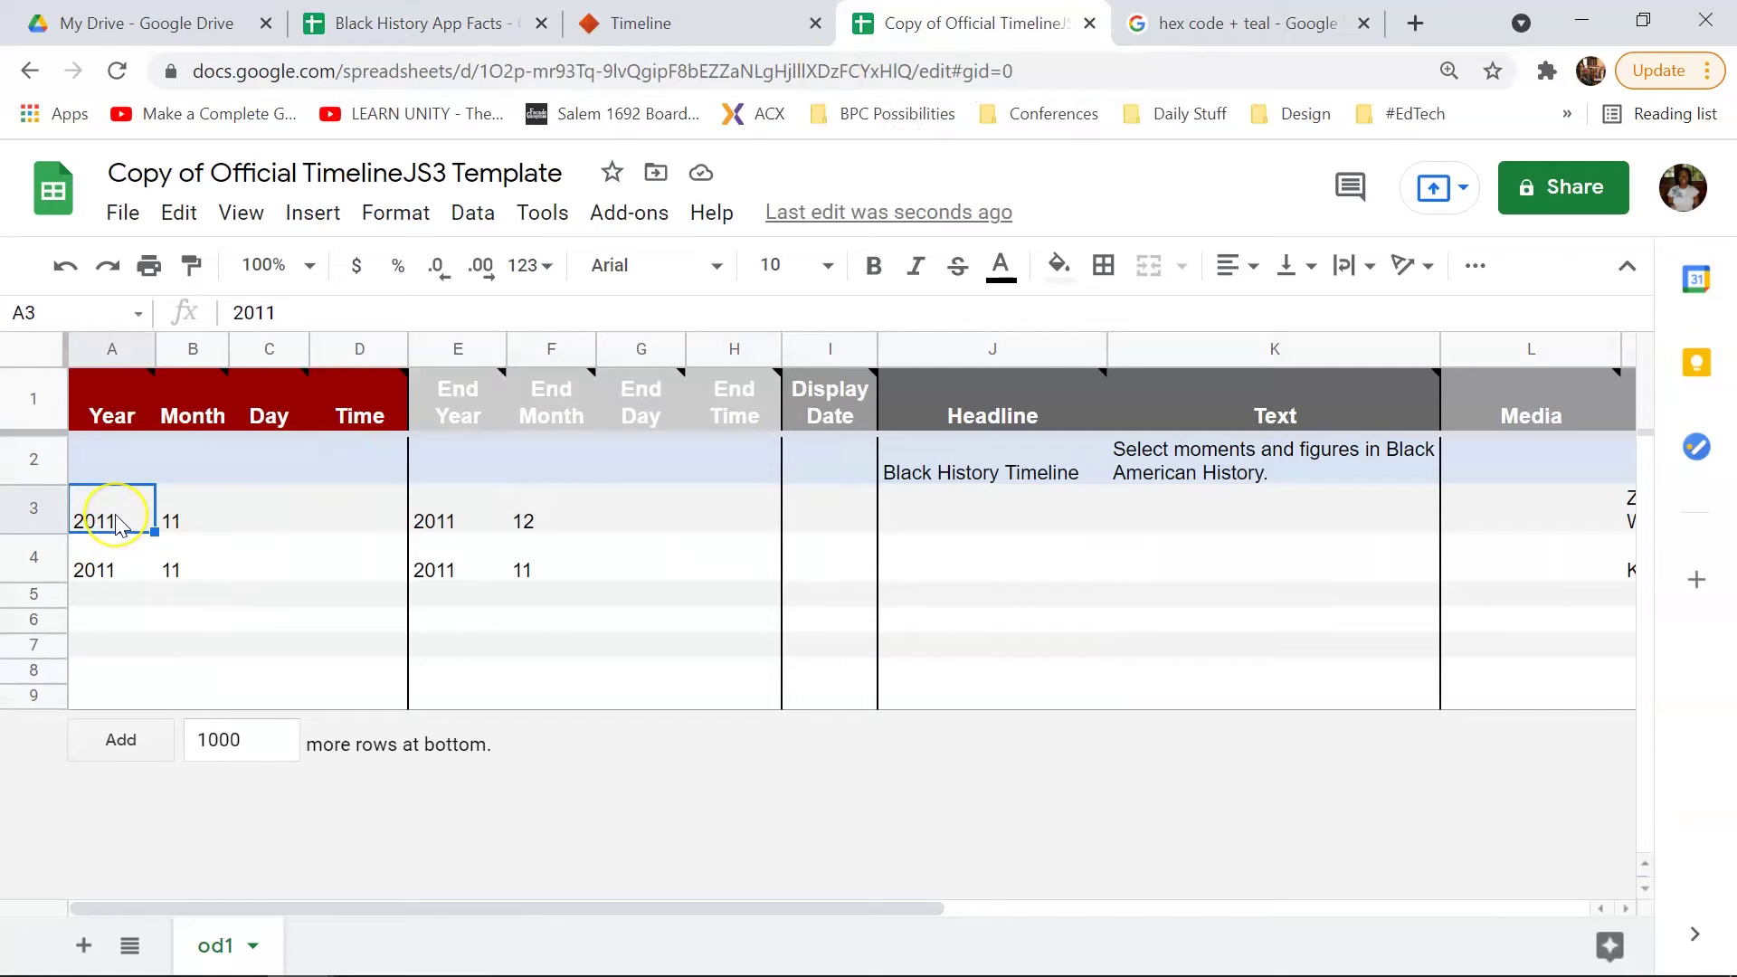
type("1924")
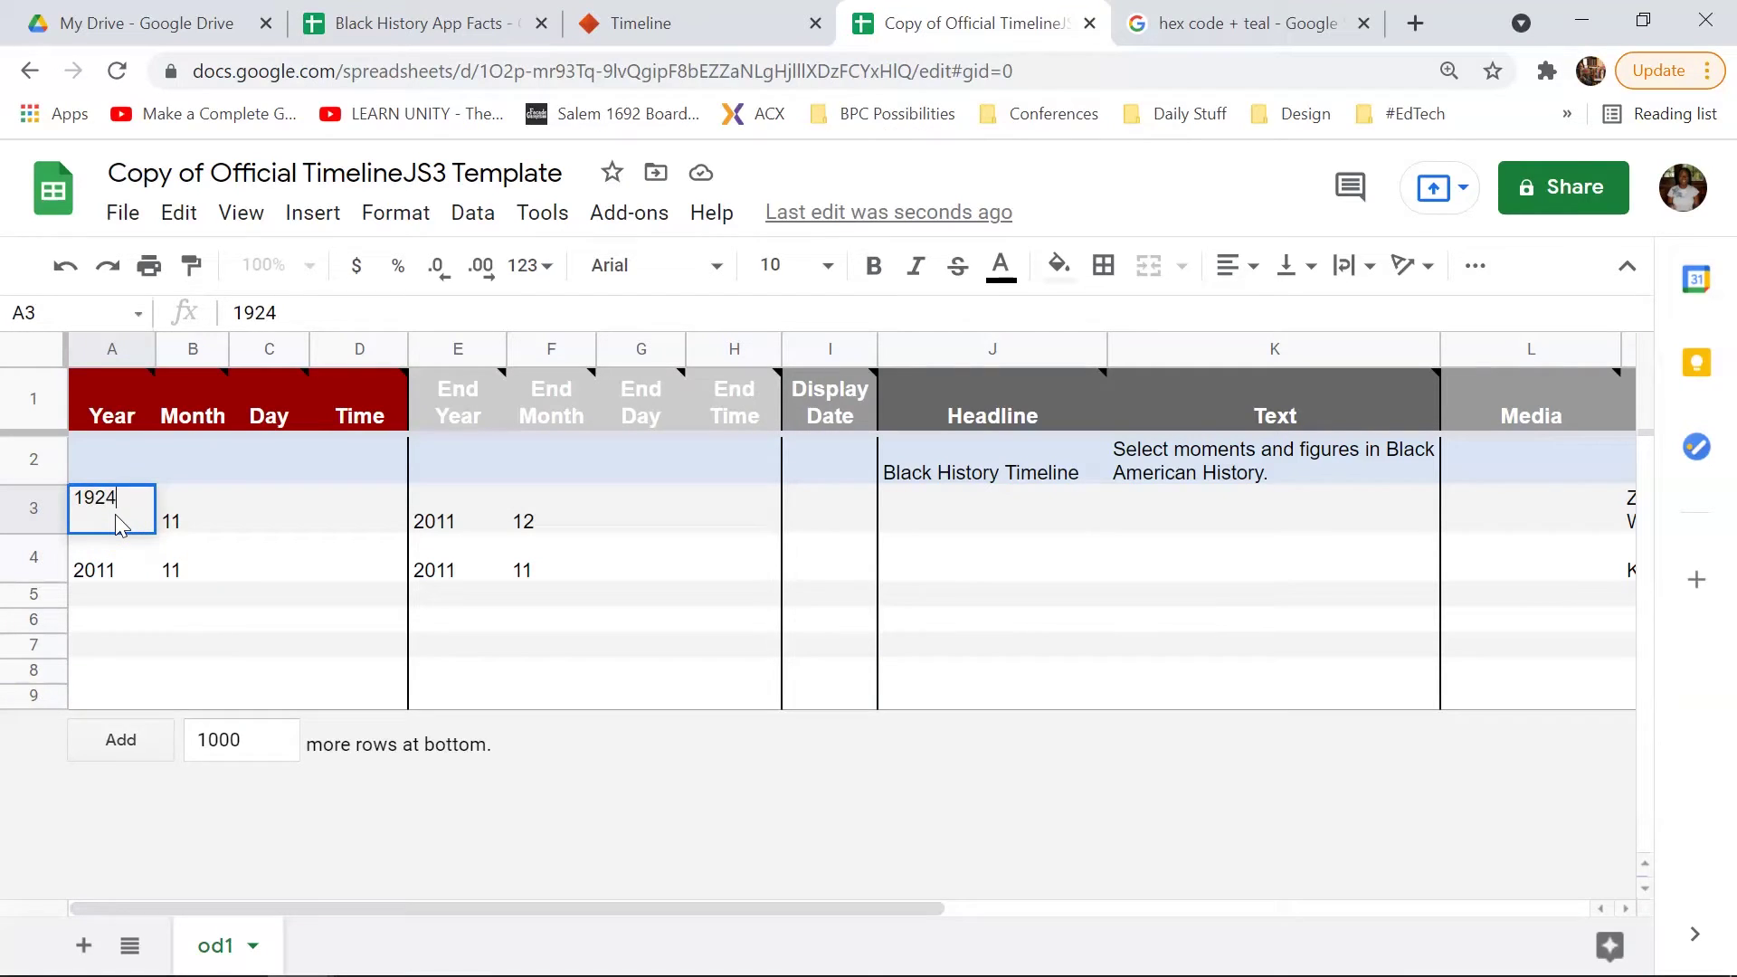
key("Tab")
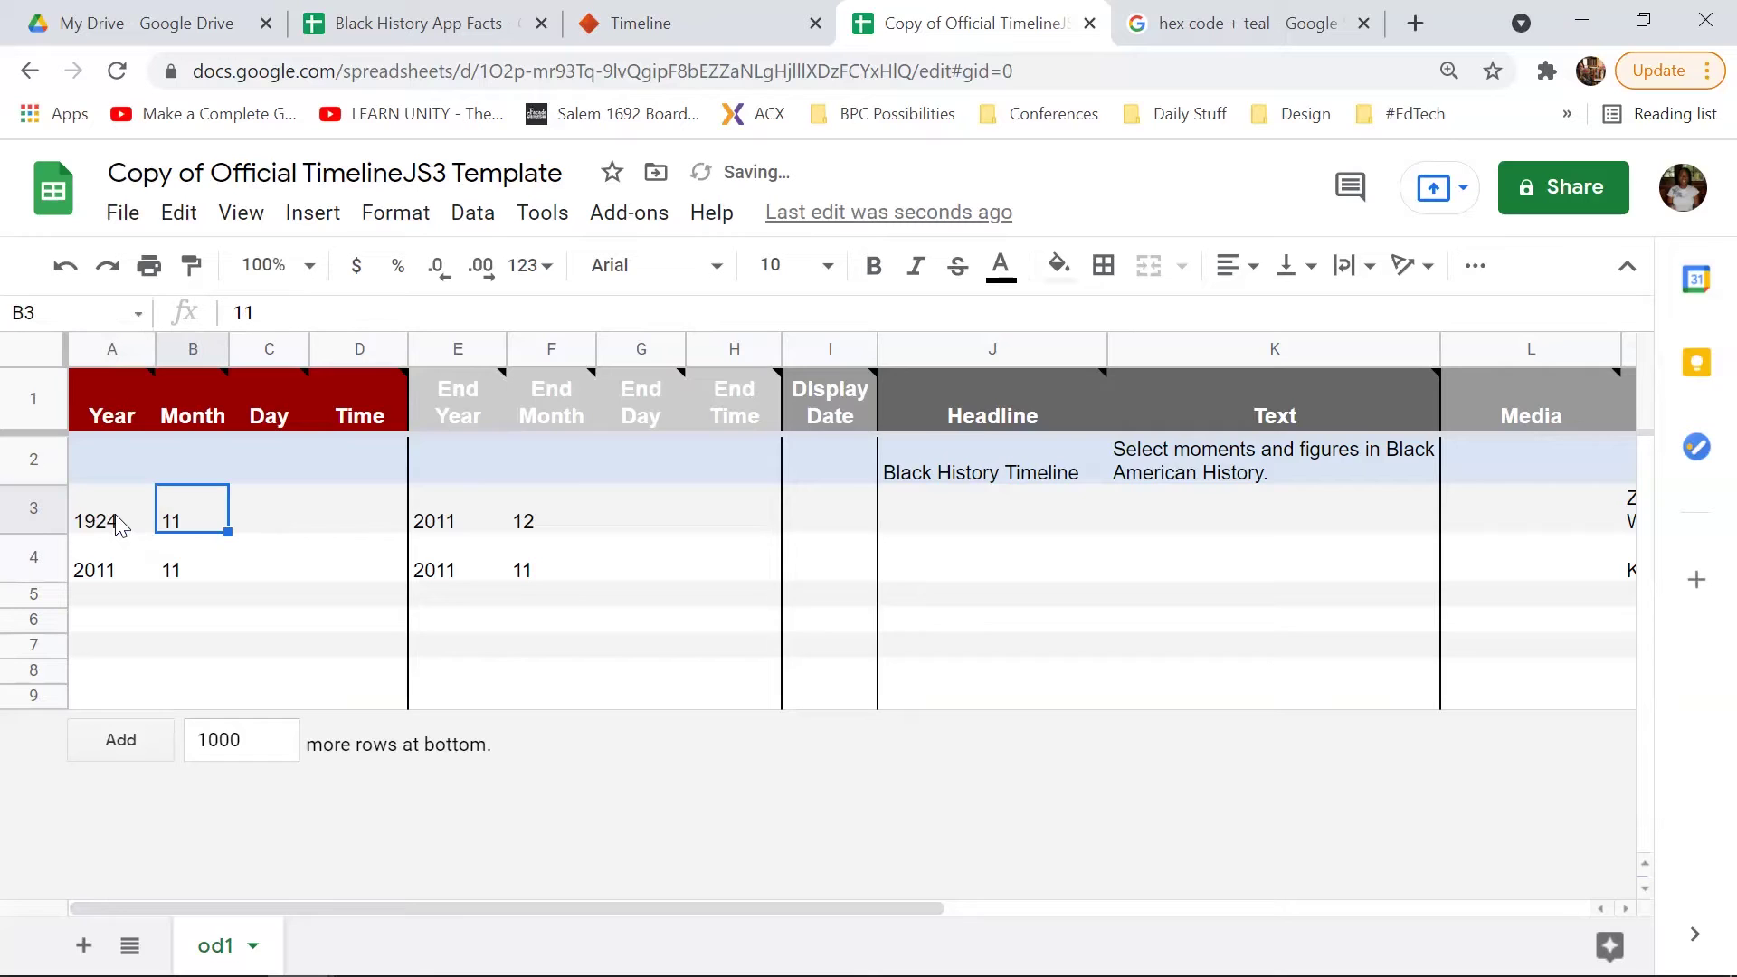
type("8")
key("Tab")
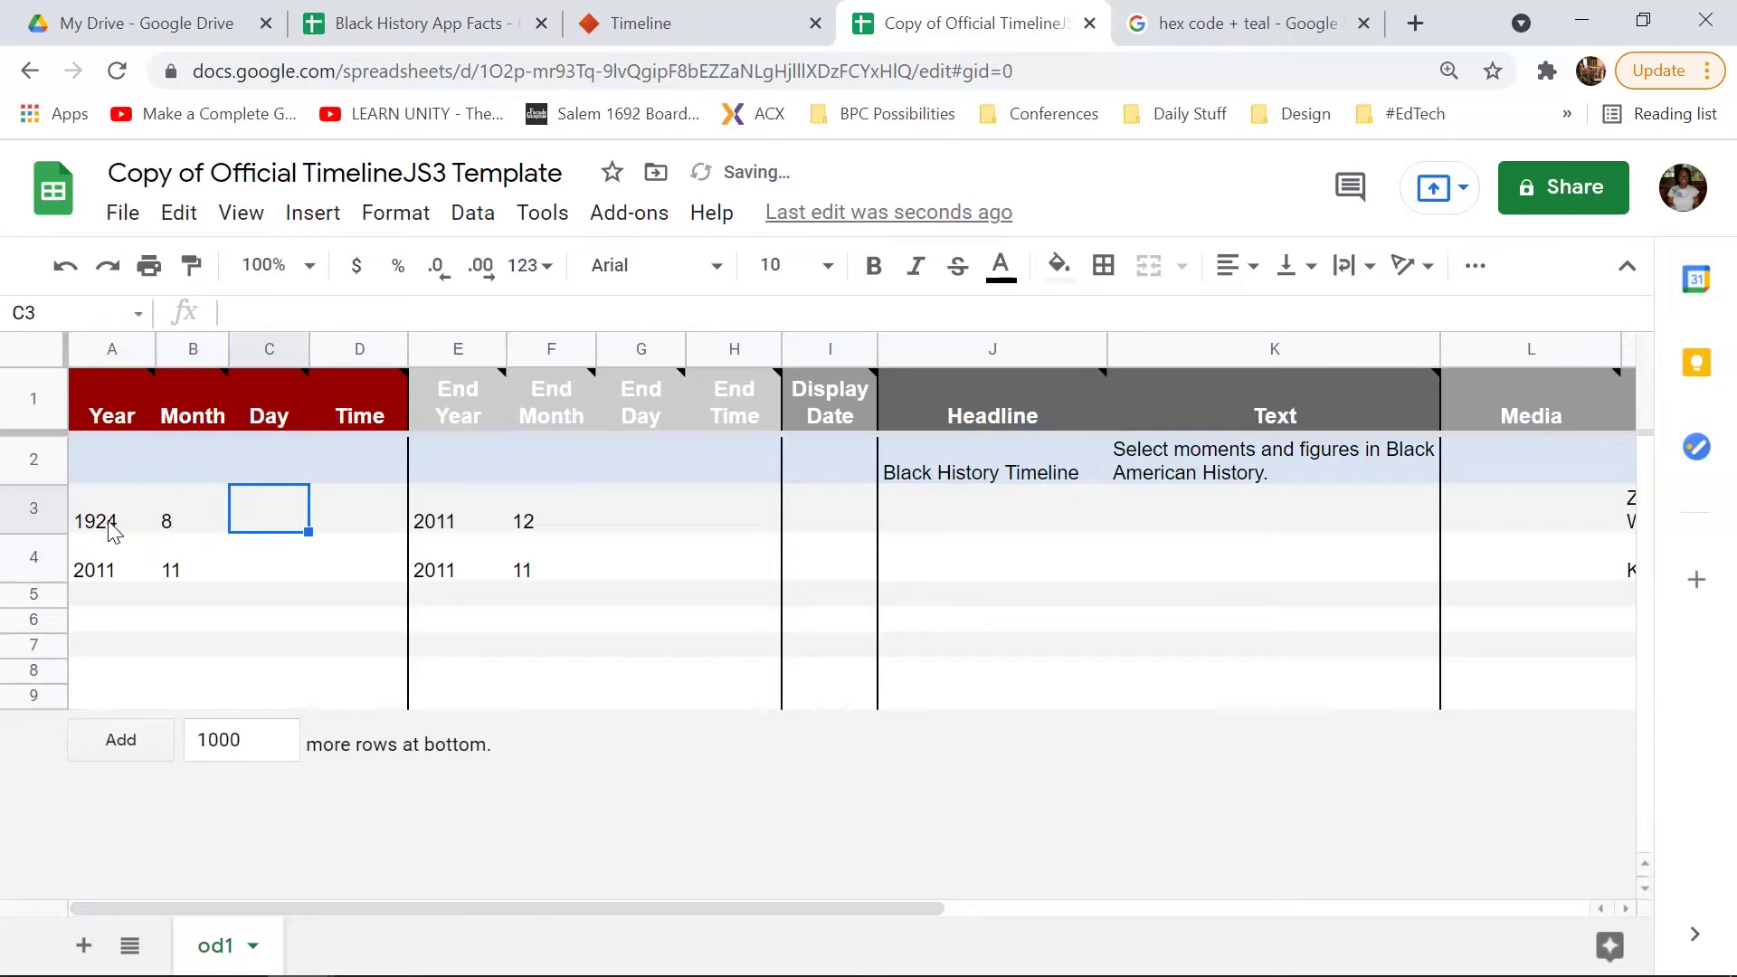
type("2")
key("Tab")
key("Tab")
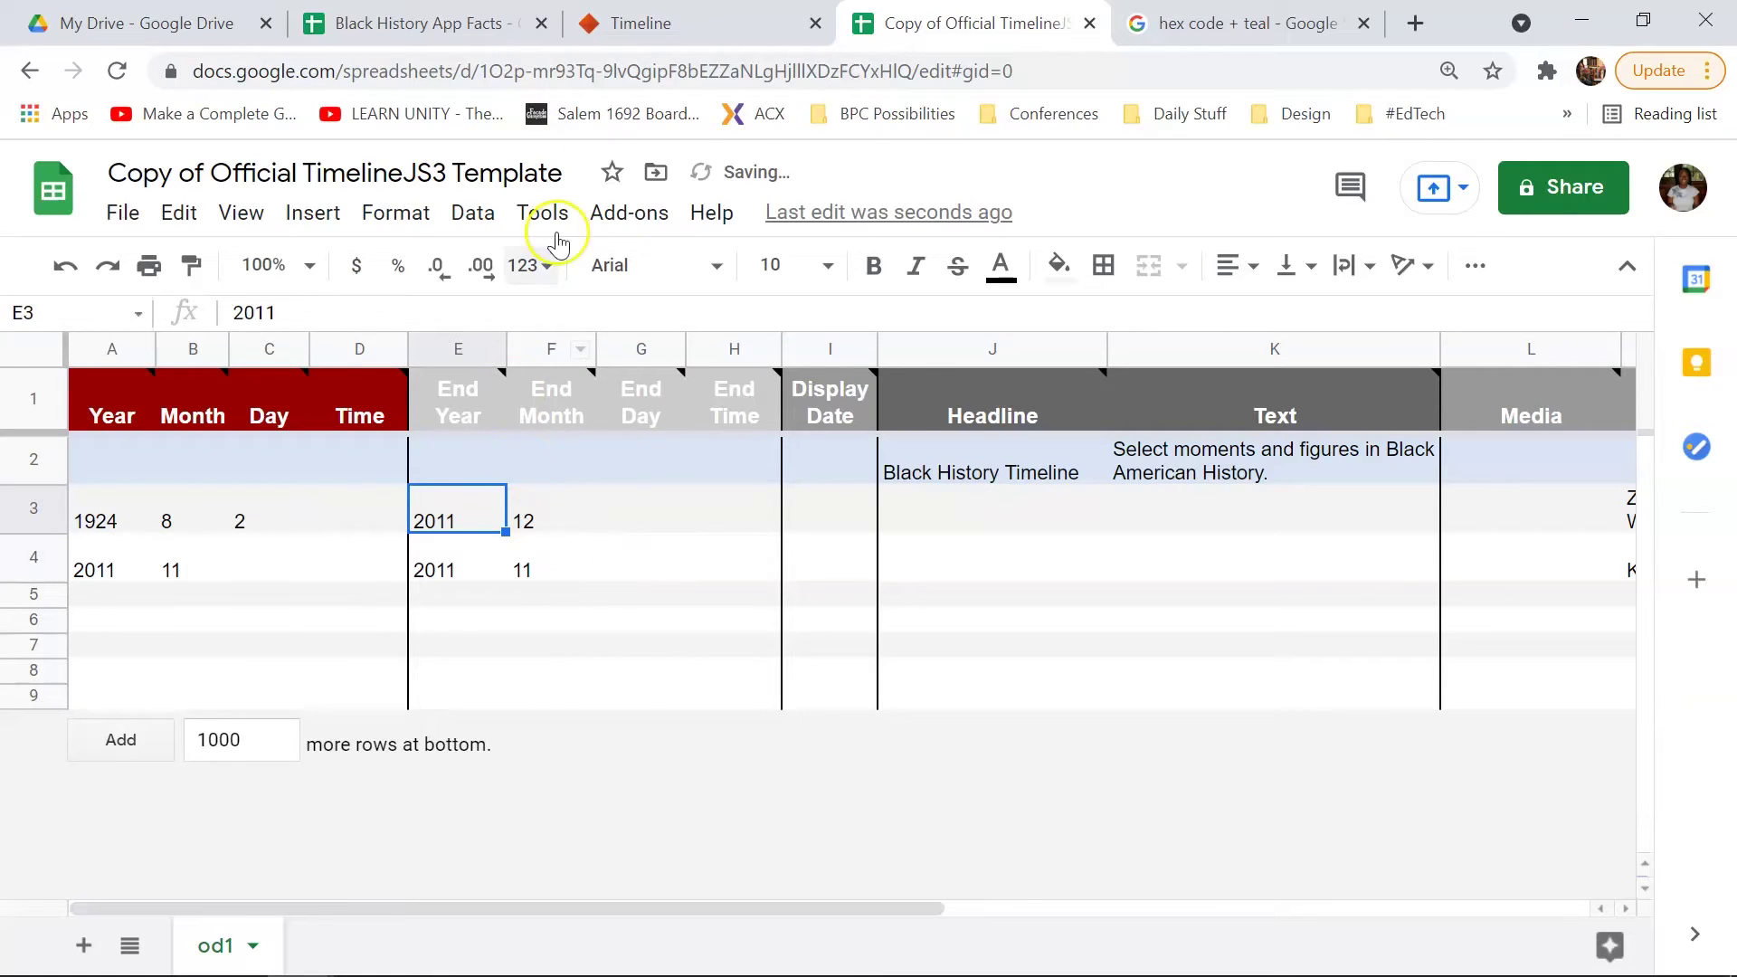
Step: Enter end date 1987-12-1, headline 'James Baldwin', and begin his author description
left_click(414, 22)
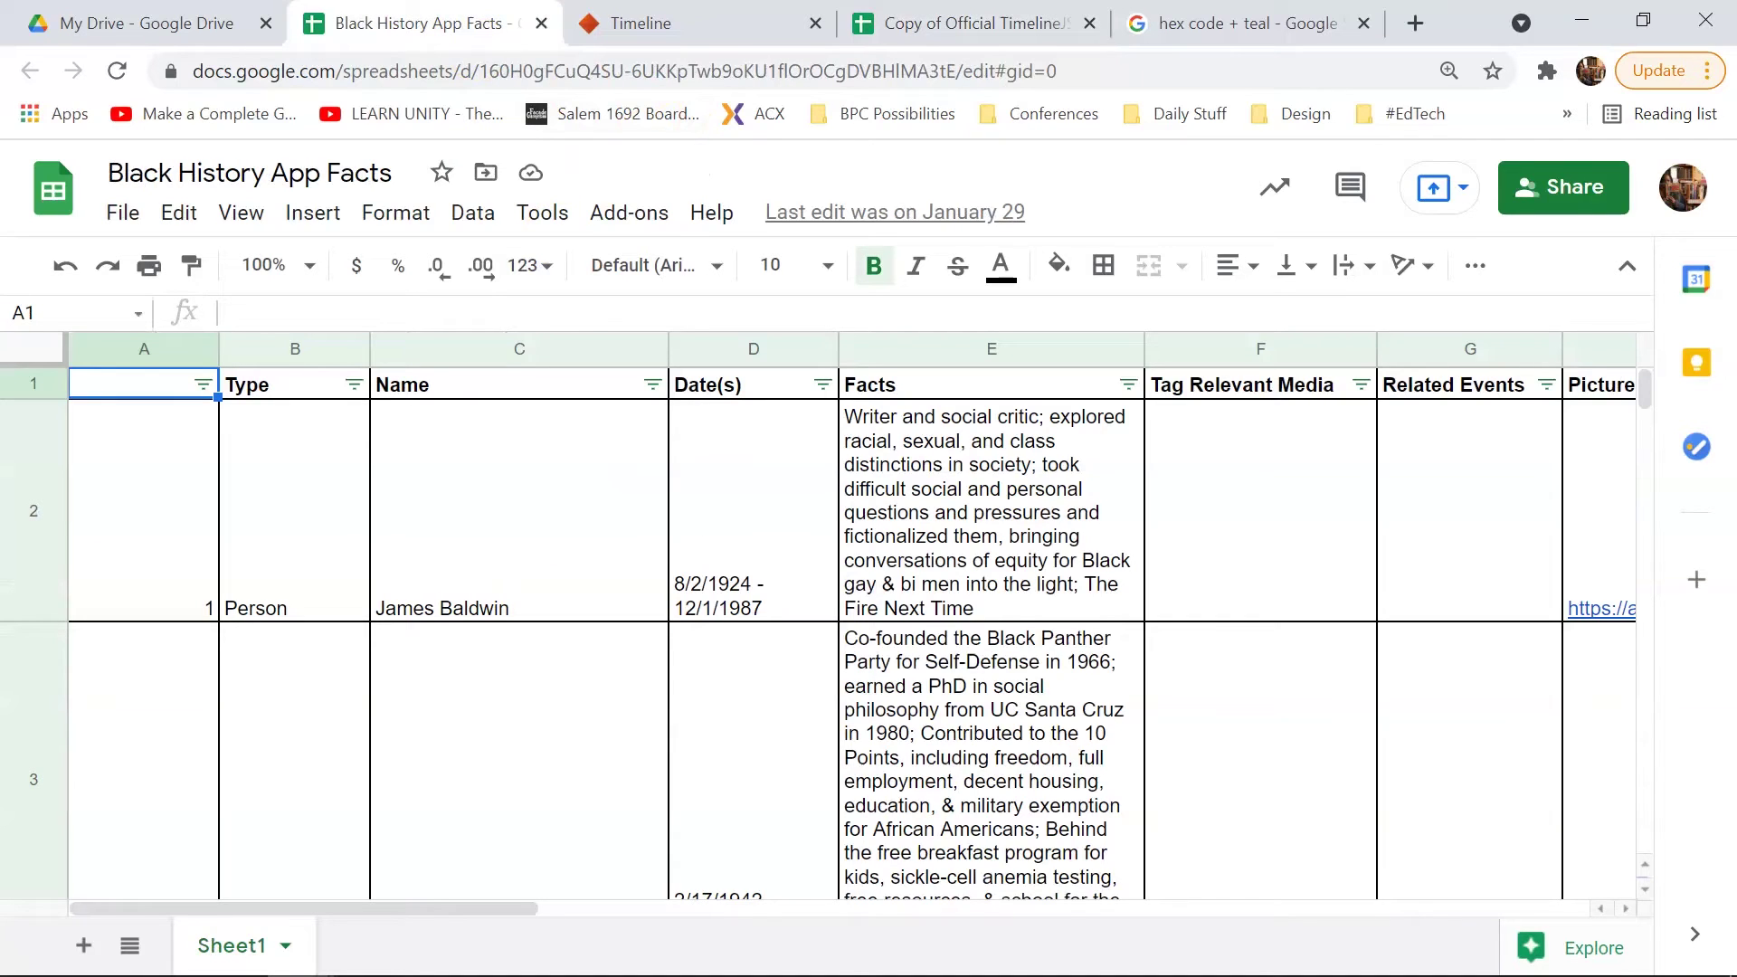
left_click(973, 22)
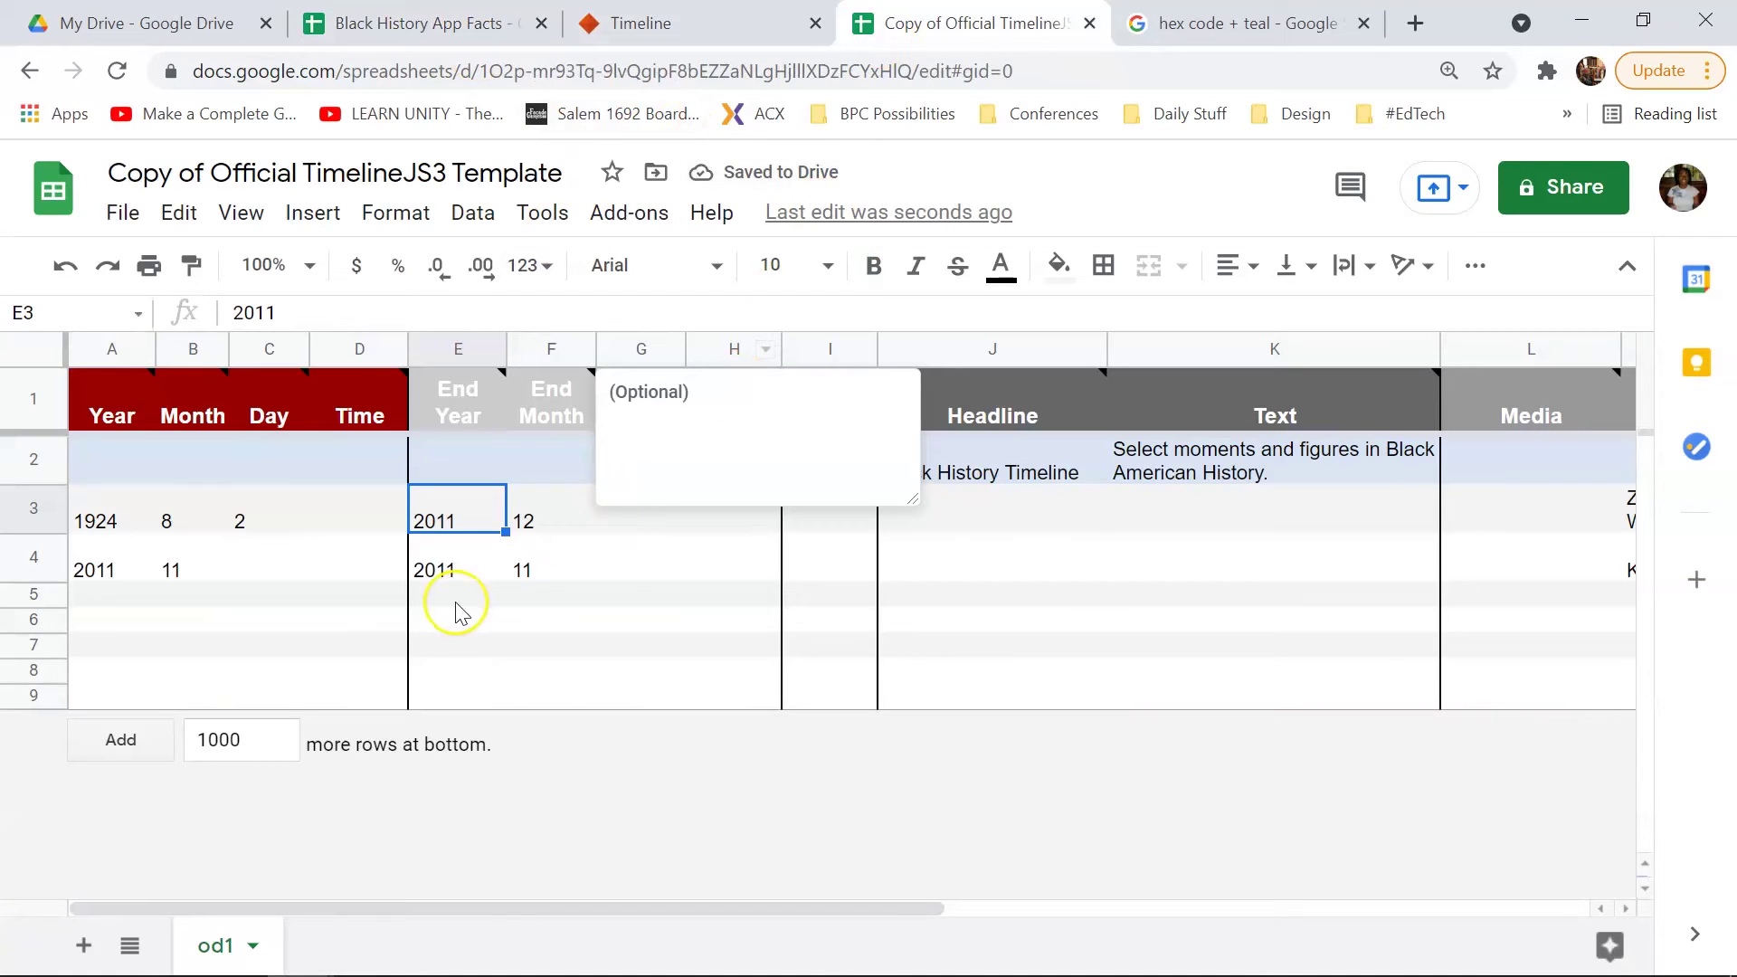
type("198")
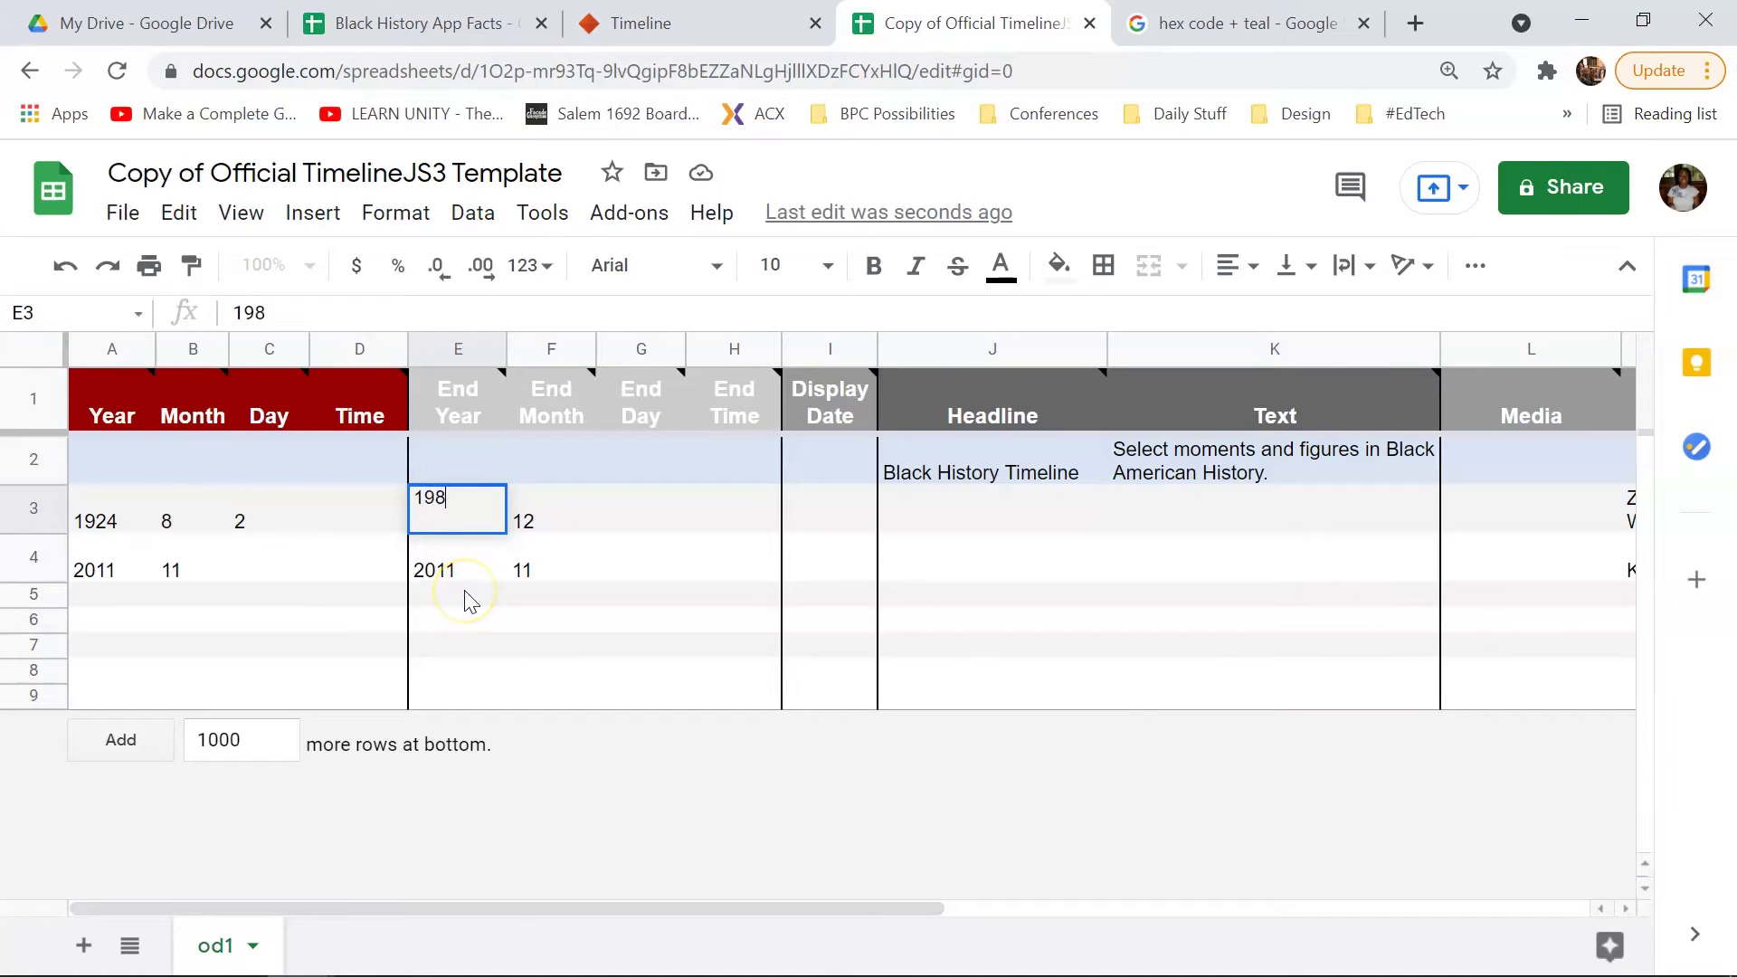
key("Tab")
key("Tab")
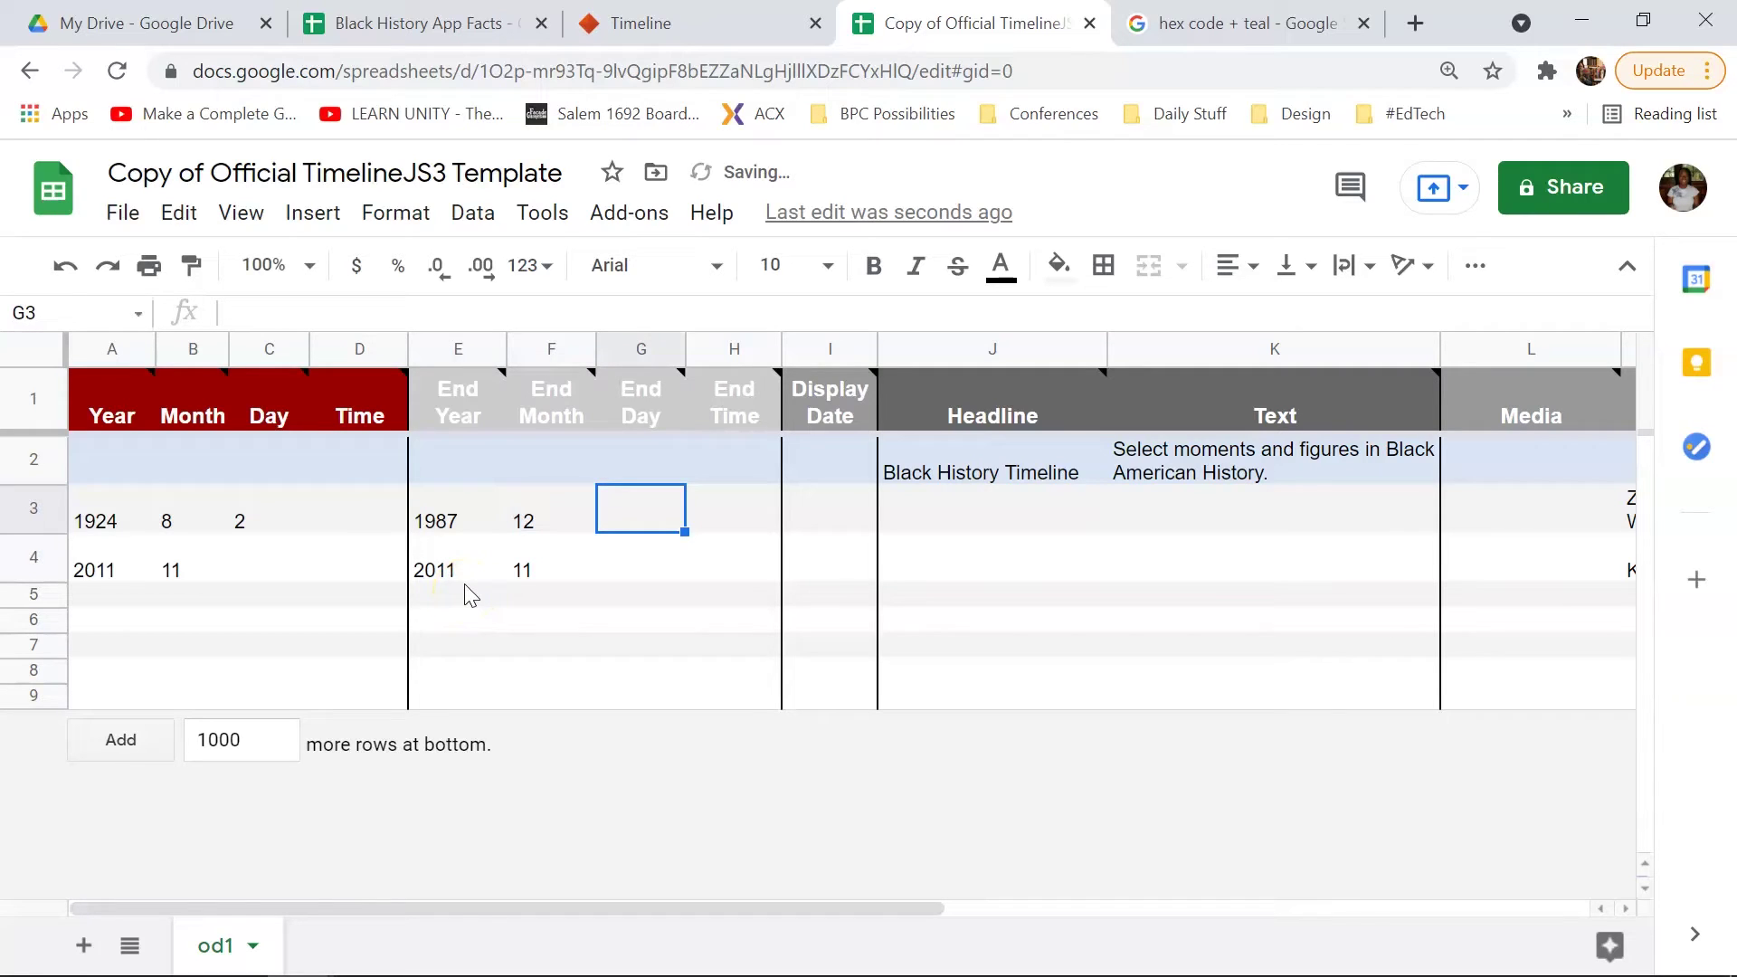
type("1")
left_click(937, 521)
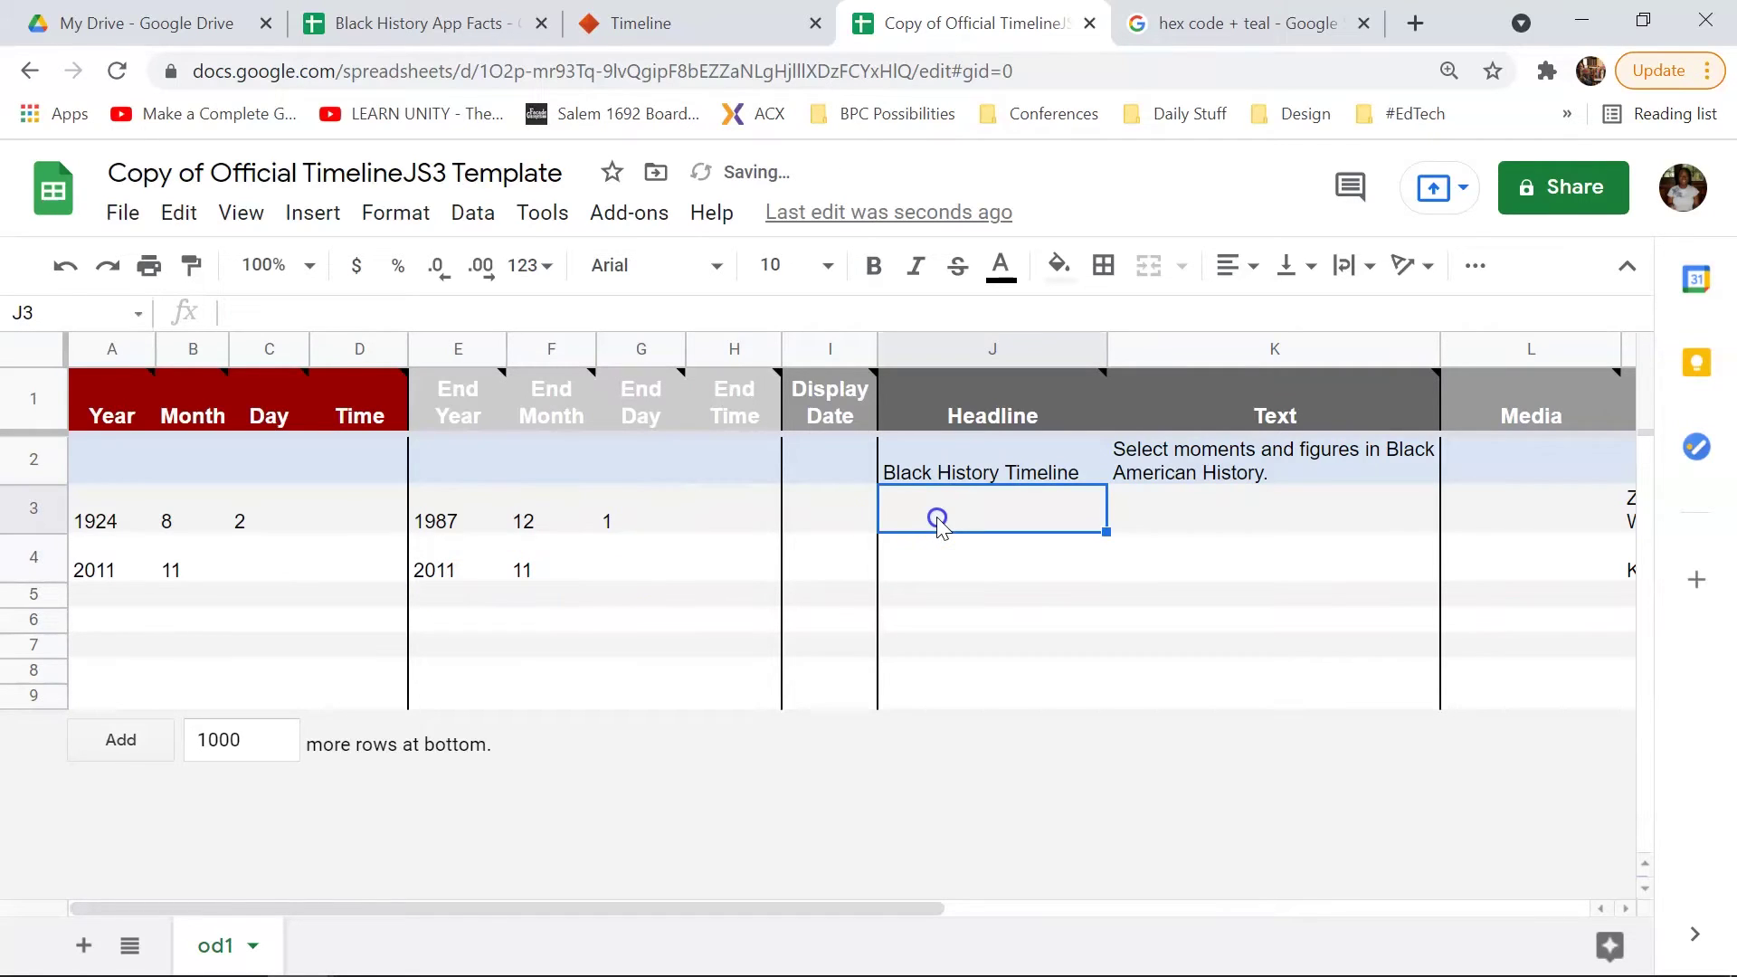
type("James B")
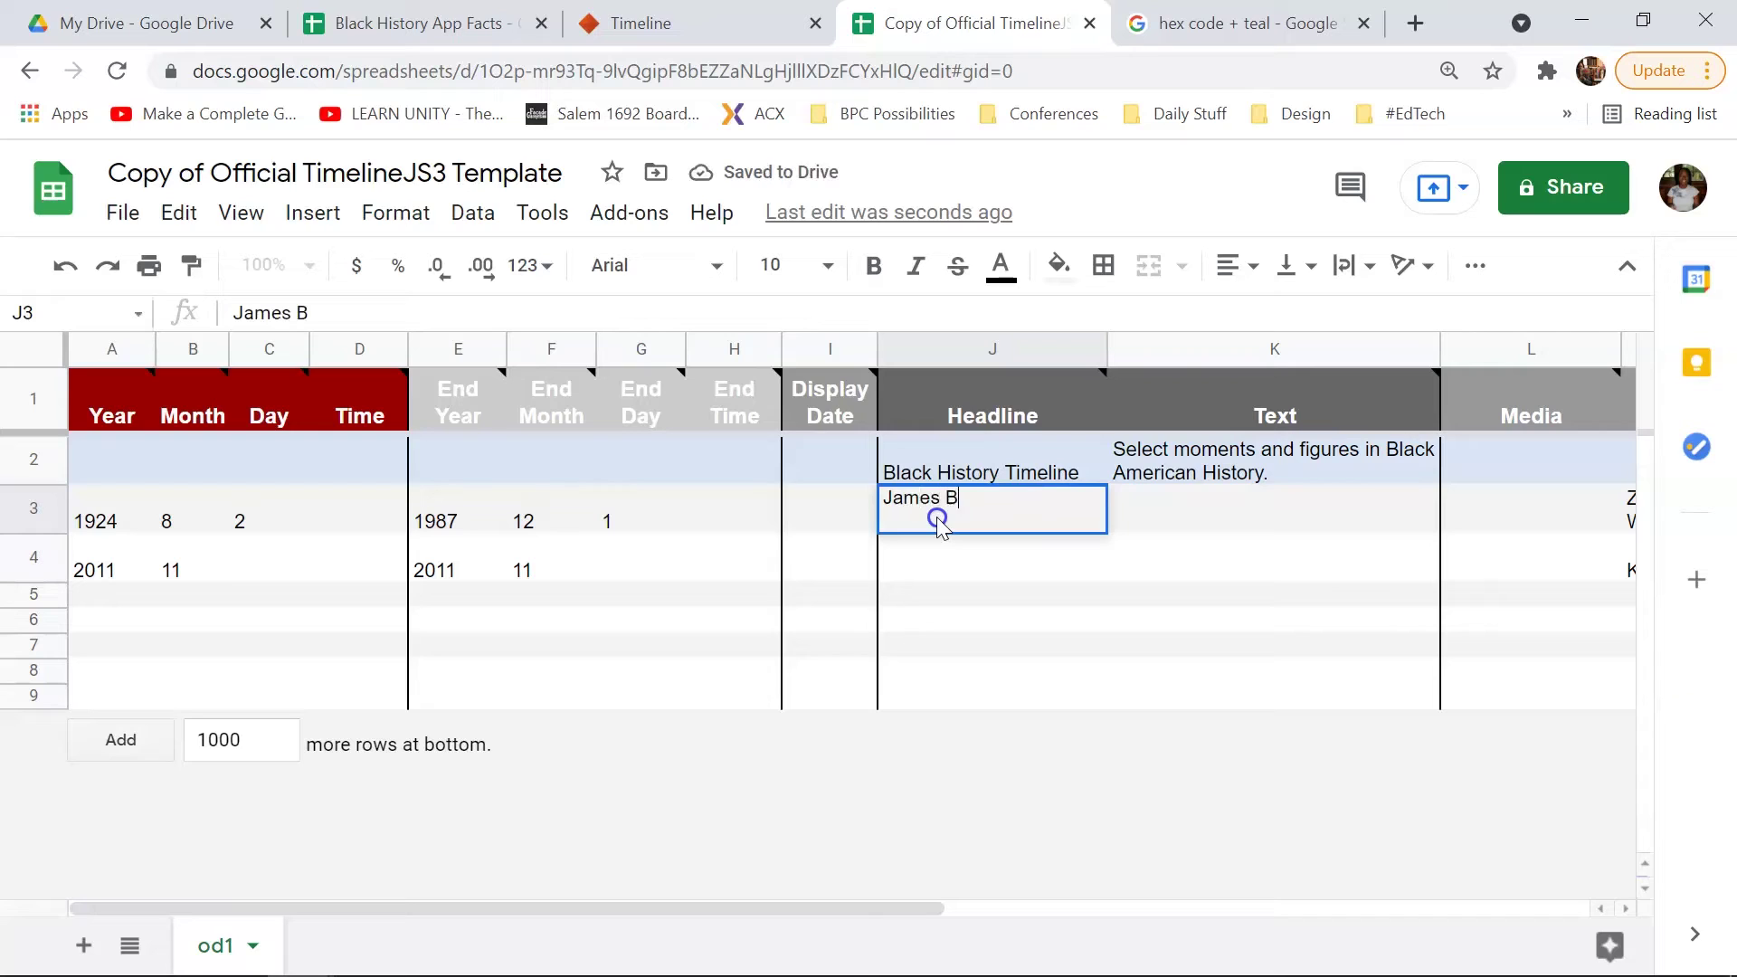
type("aldwin")
key("Tab")
type("Bl")
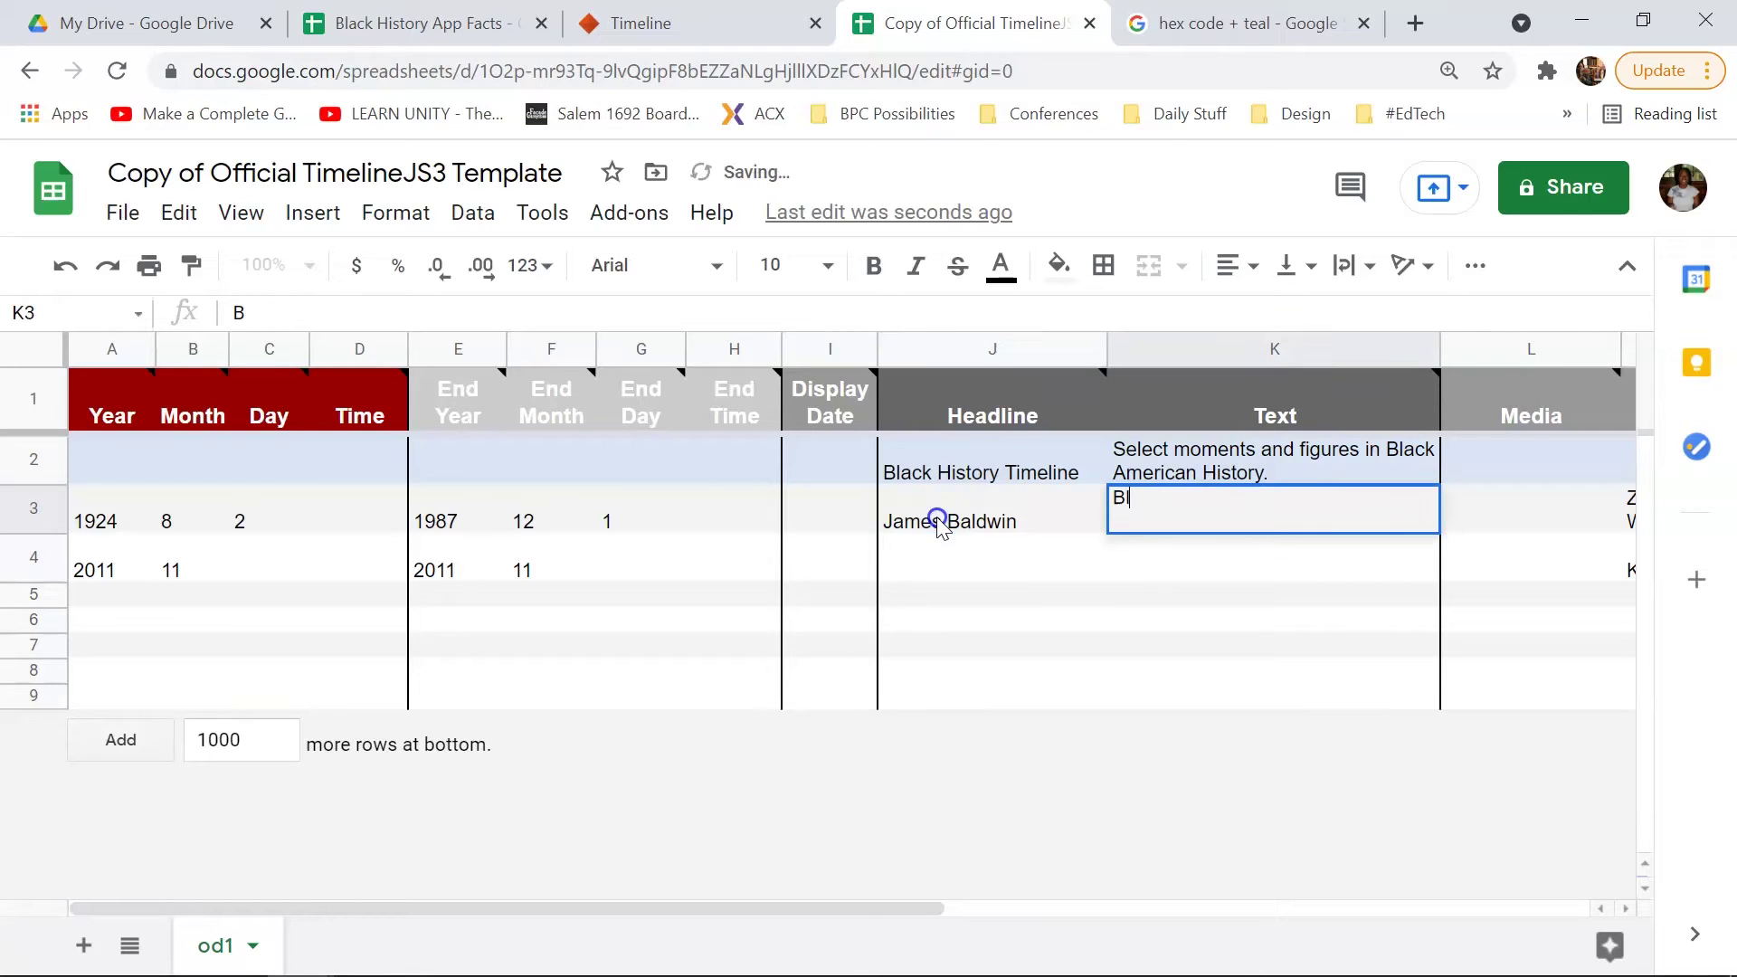
type("ack, queer Americ")
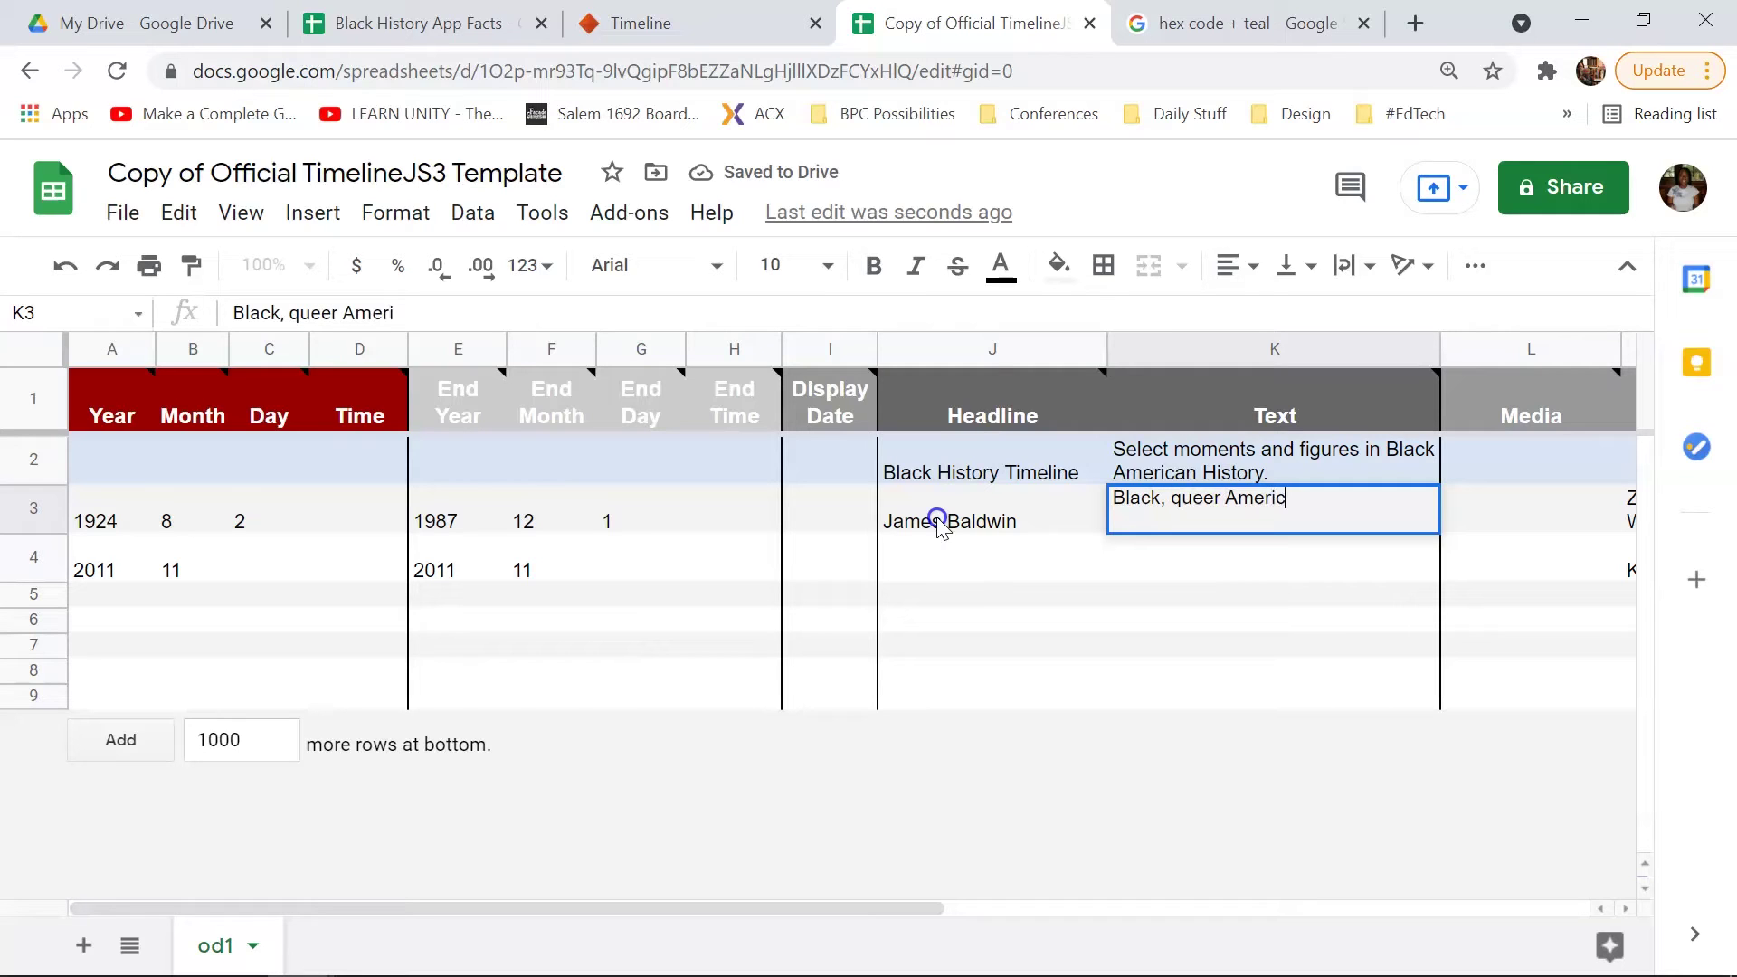
type("an author")
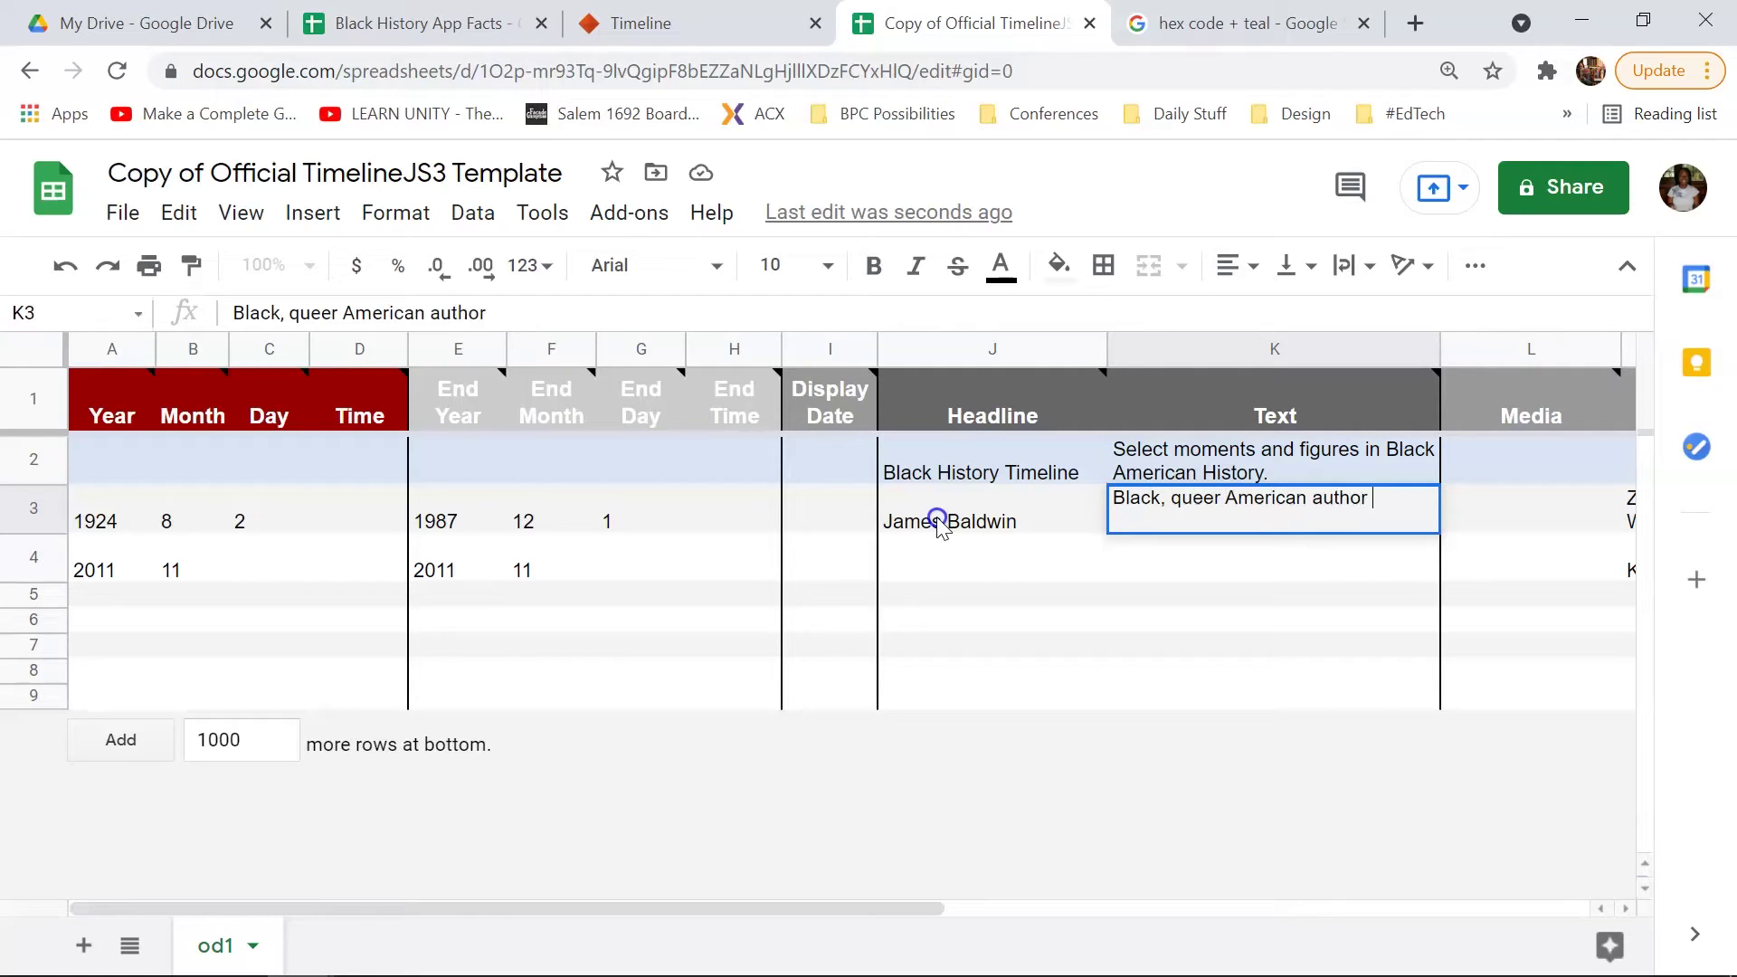
type(" known for ")
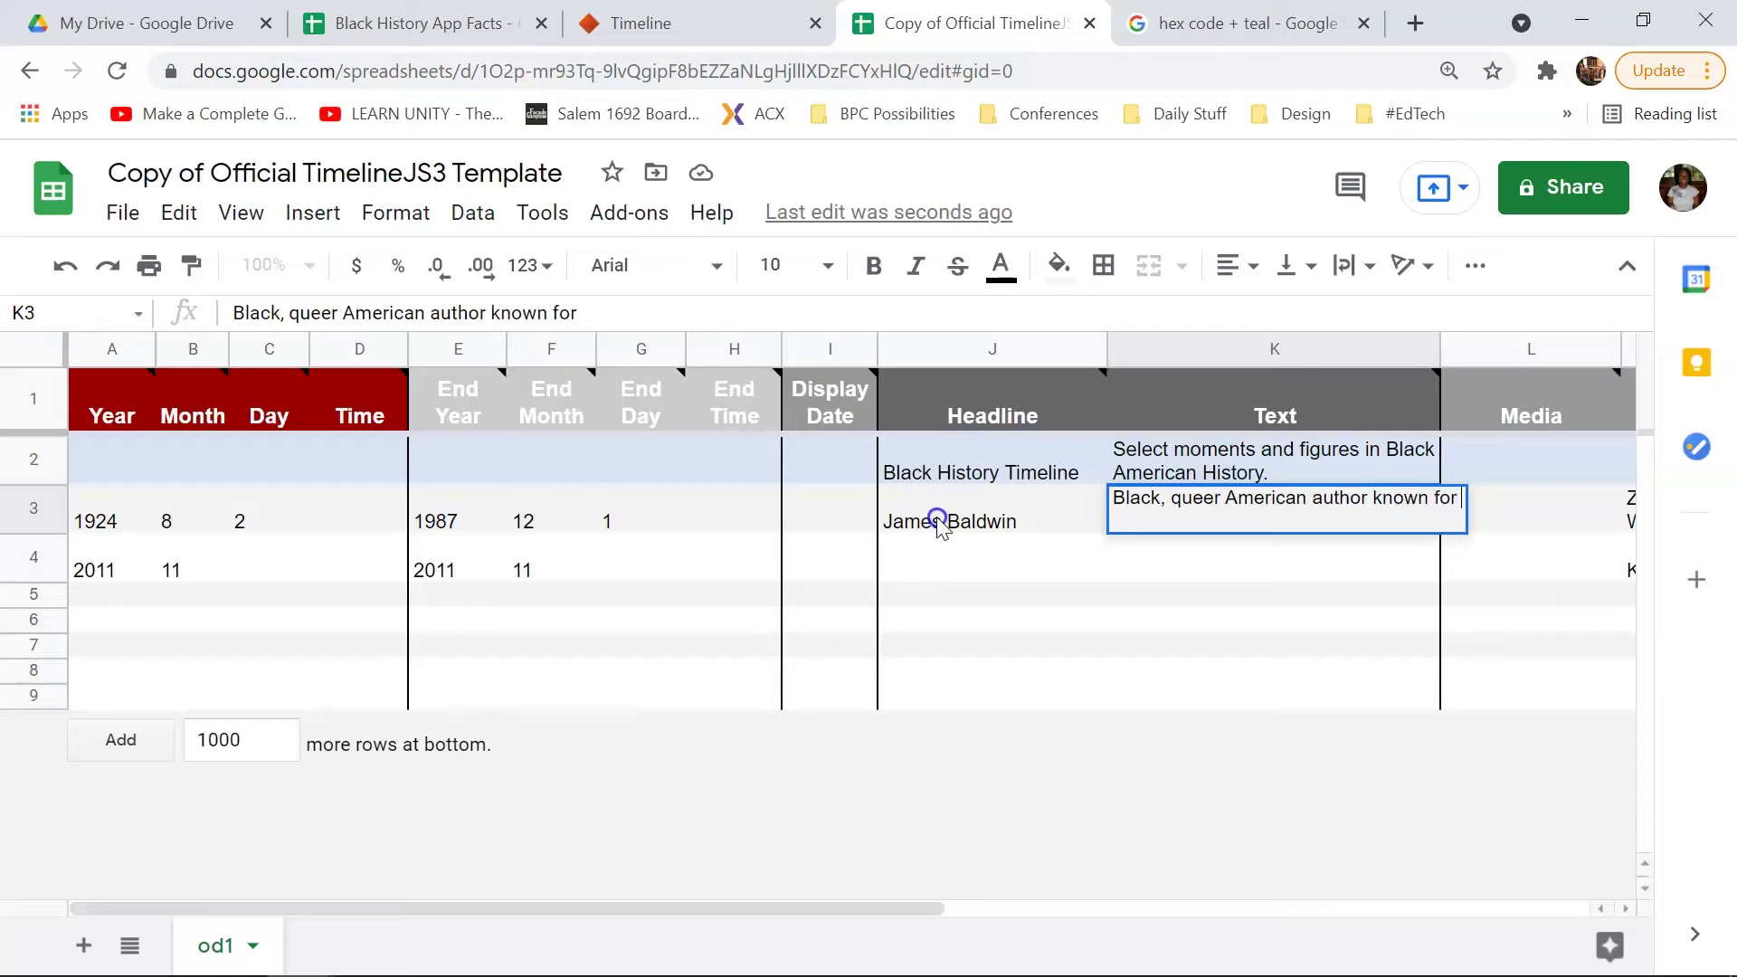
type("Go Tell")
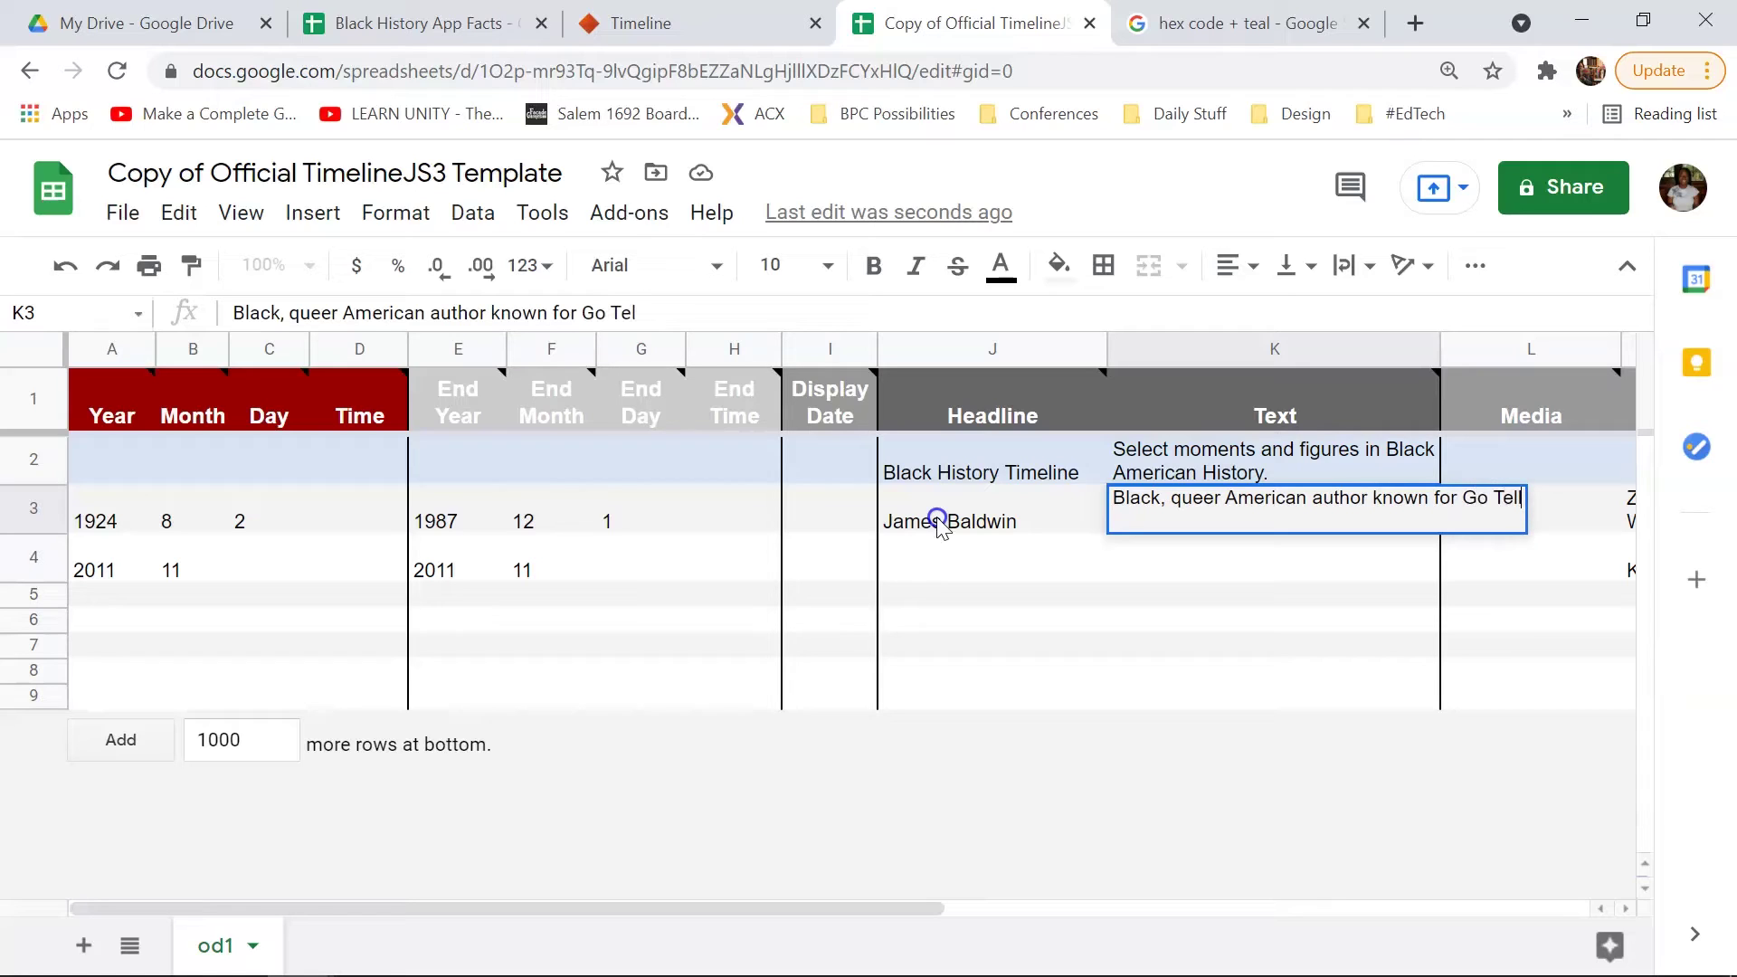
type("i It on")
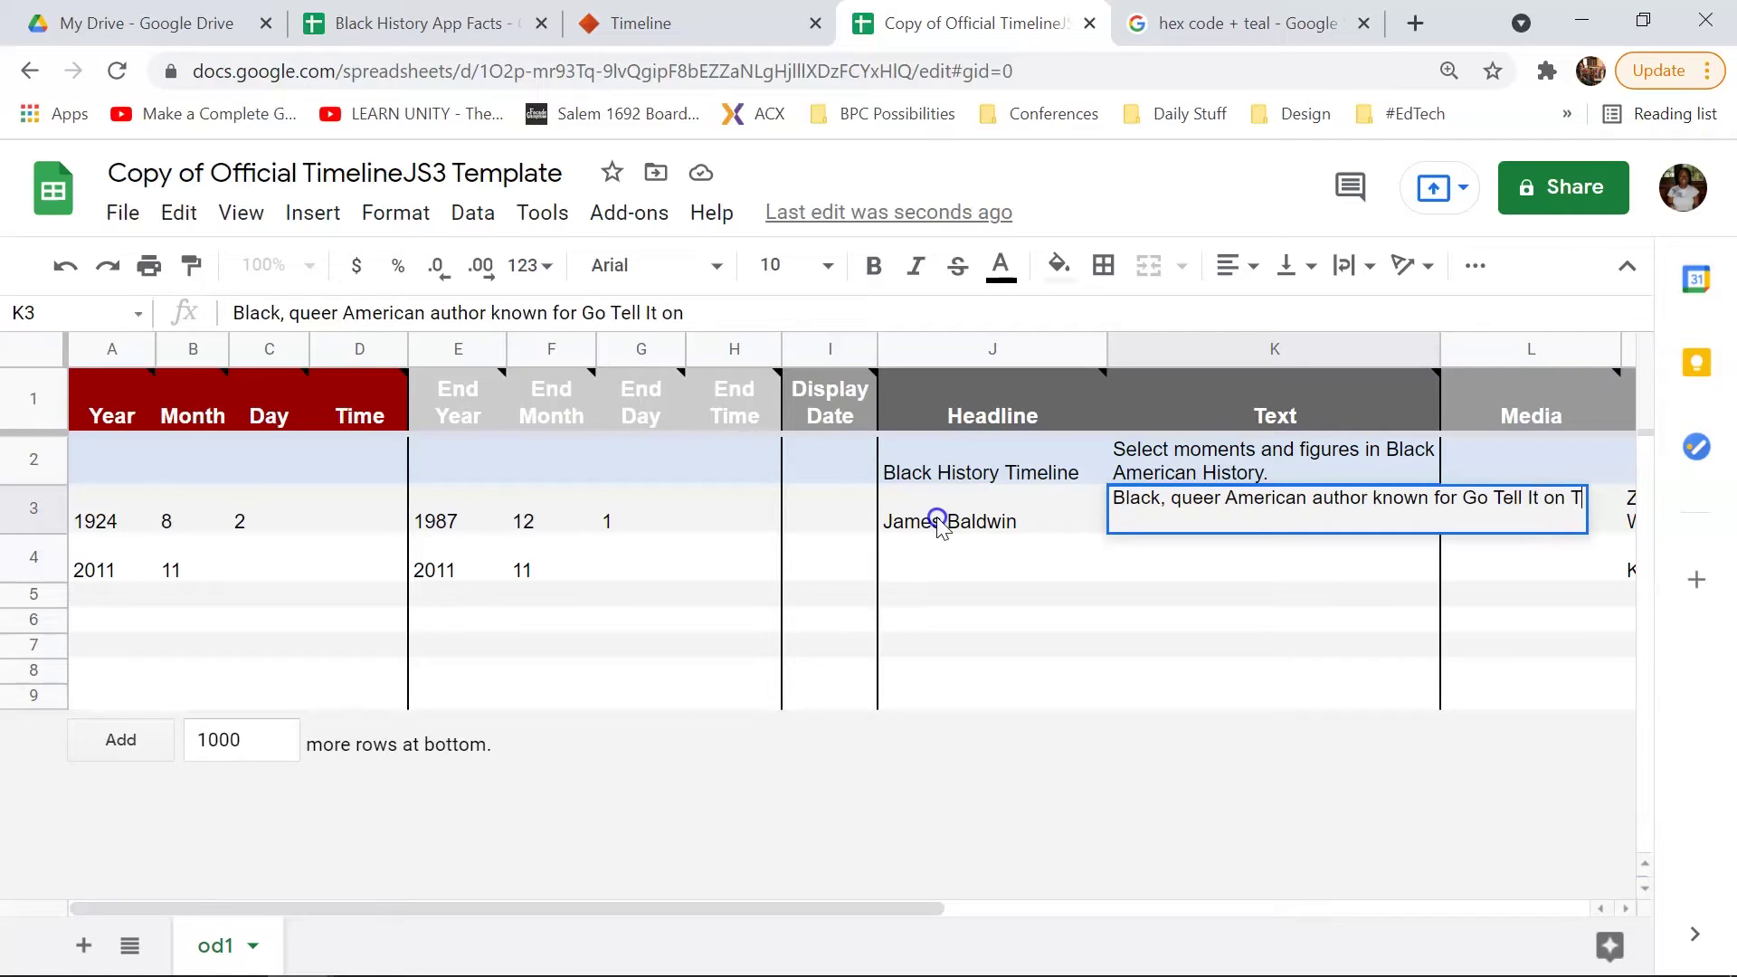
type(" the Mountain and The Fire Next Time")
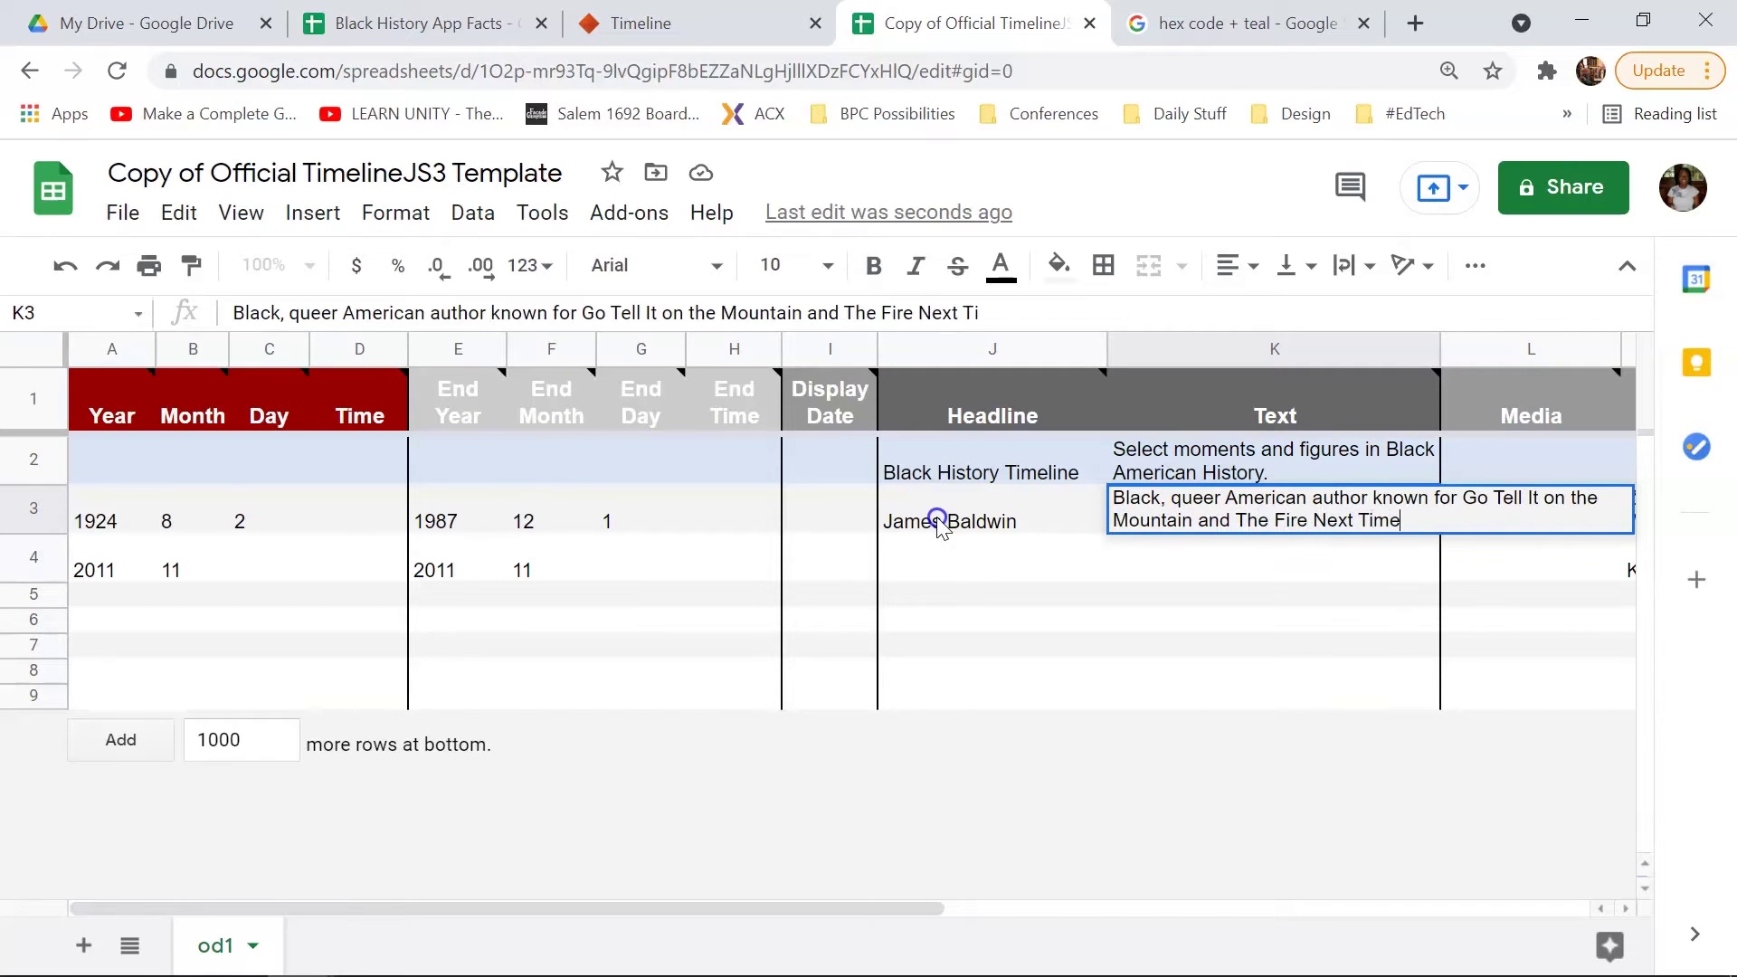
Step: Commit Baldwin's description and scroll App Facts to Malcolm X's dates, 5/19/1925–2/21/1965
key("Return")
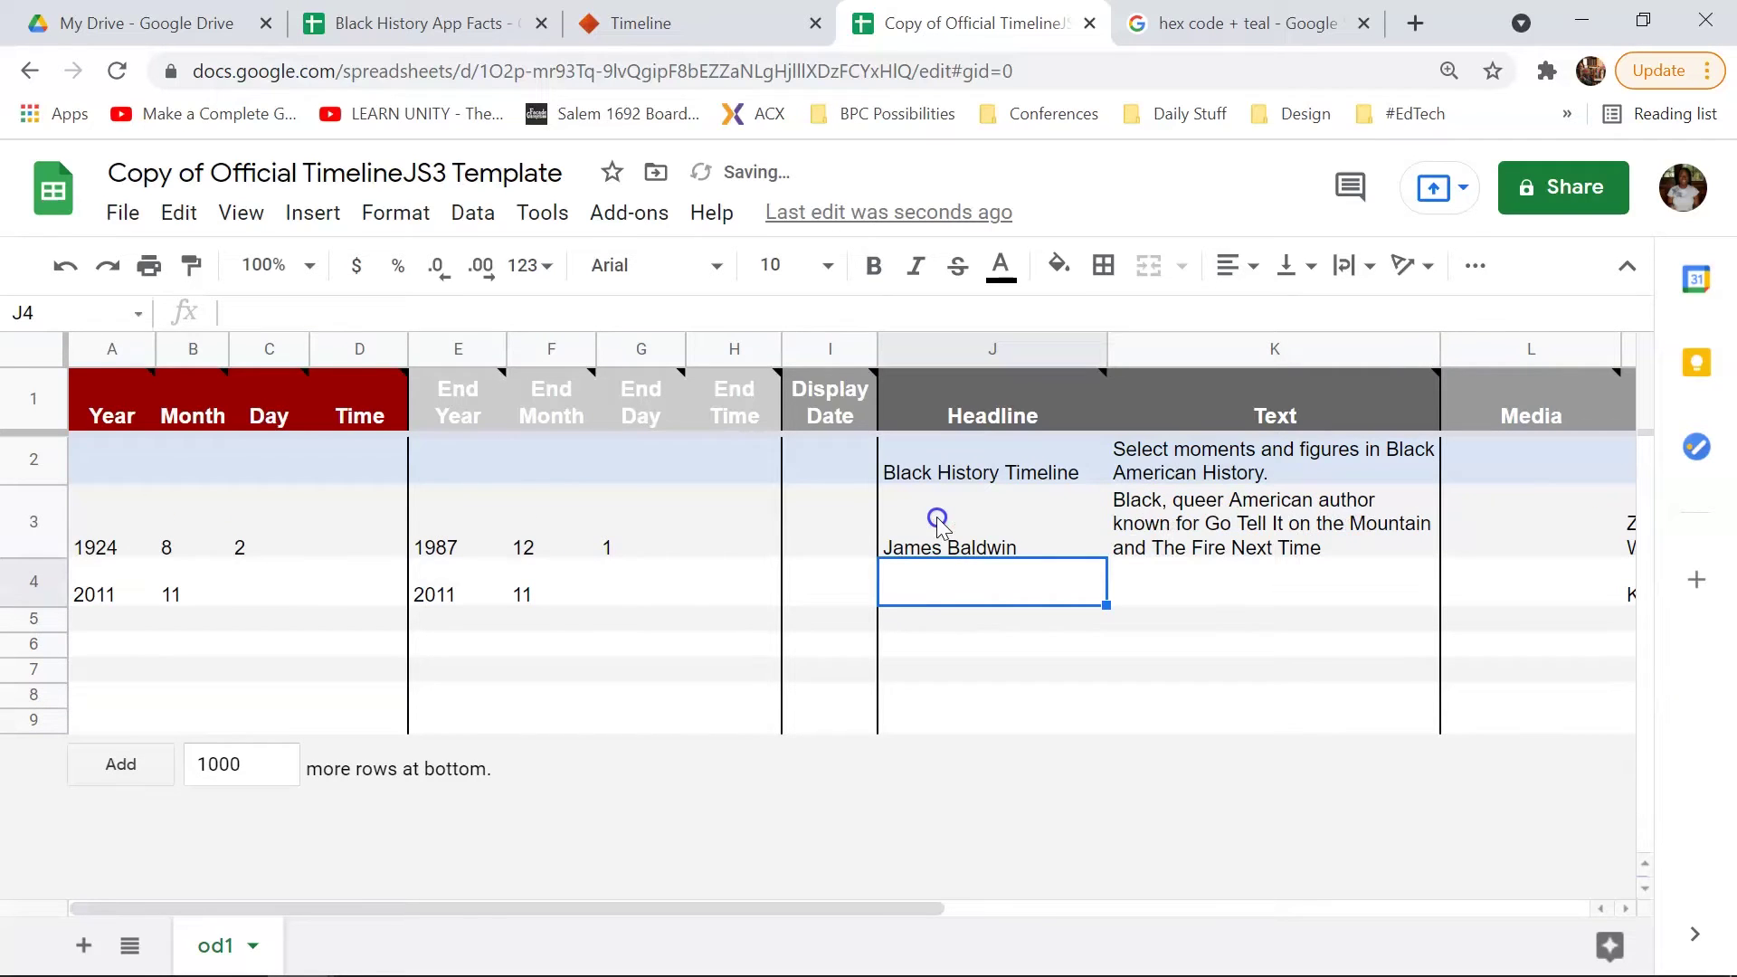
left_click(1249, 22)
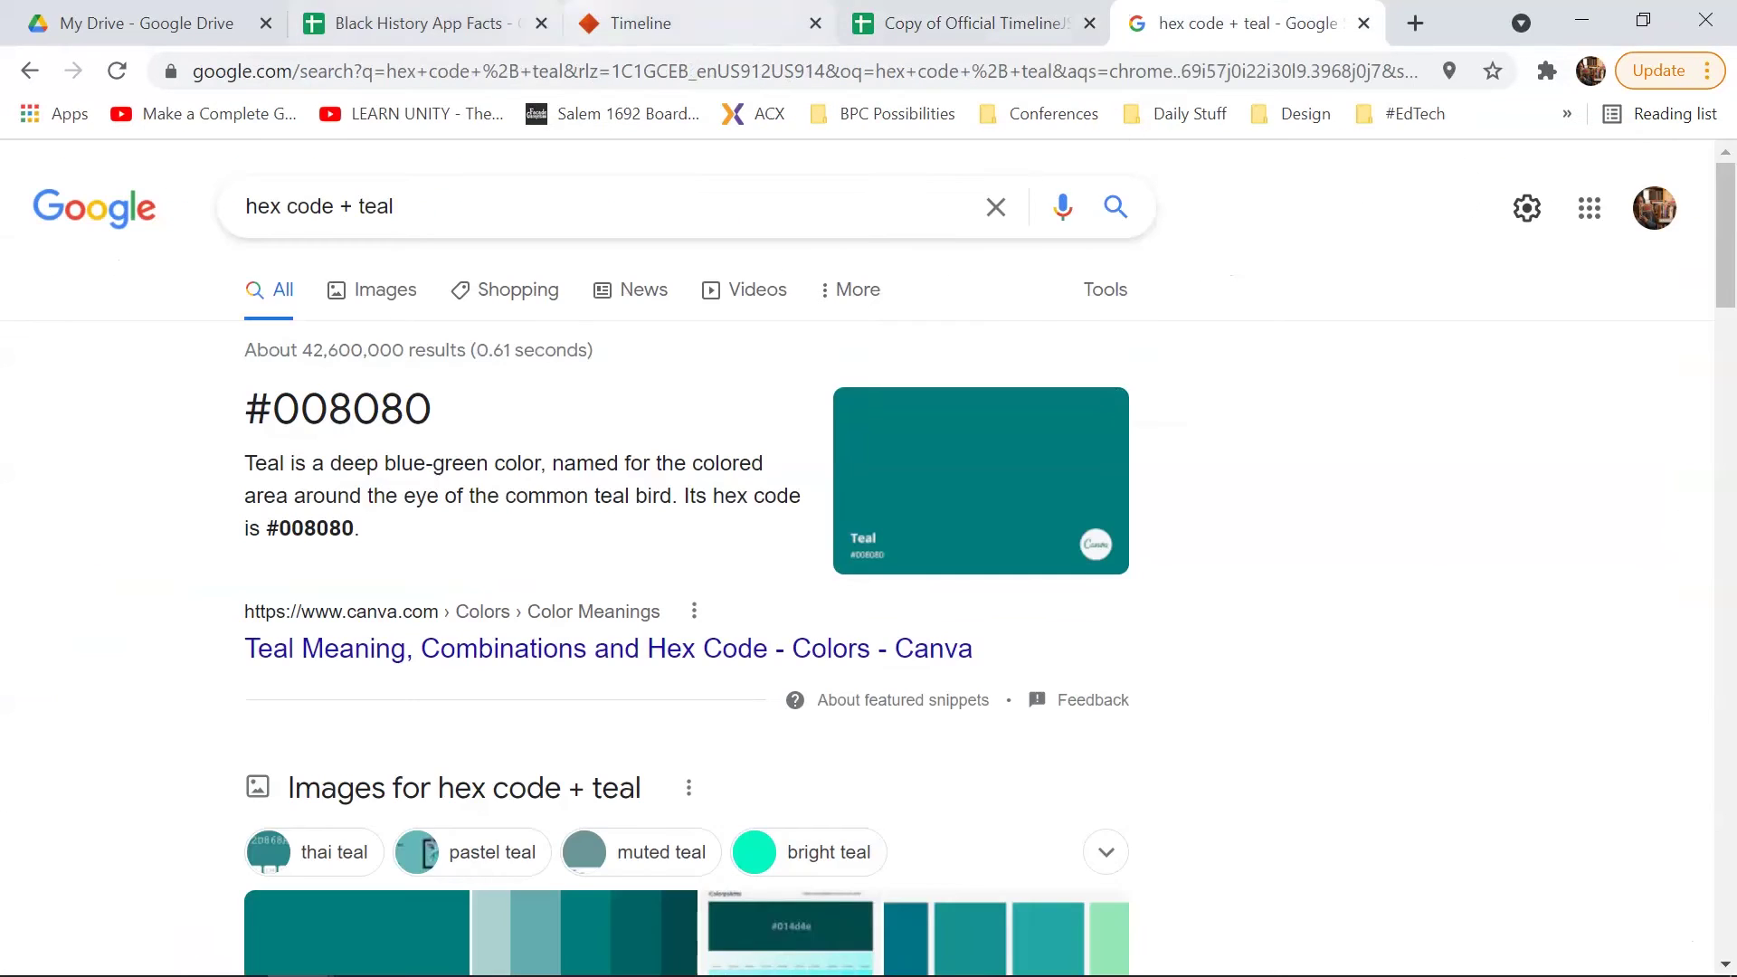
left_click(416, 23)
scroll(773, 506, "down", 1)
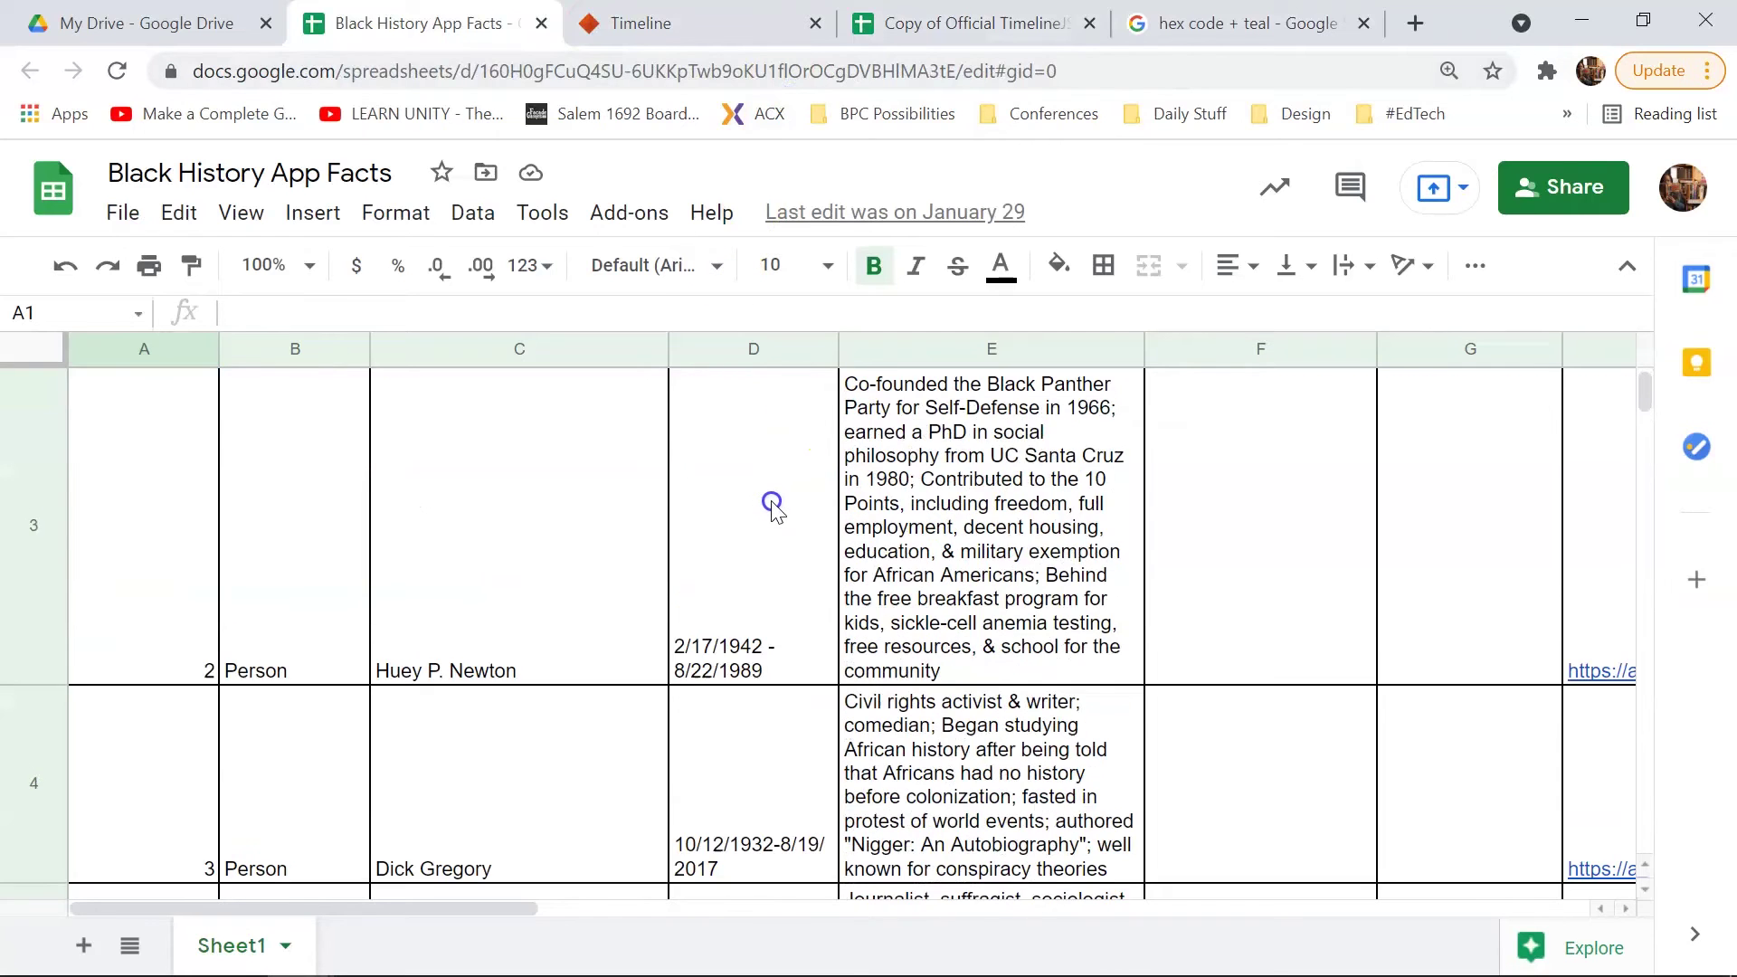
scroll(773, 507, "down", 2)
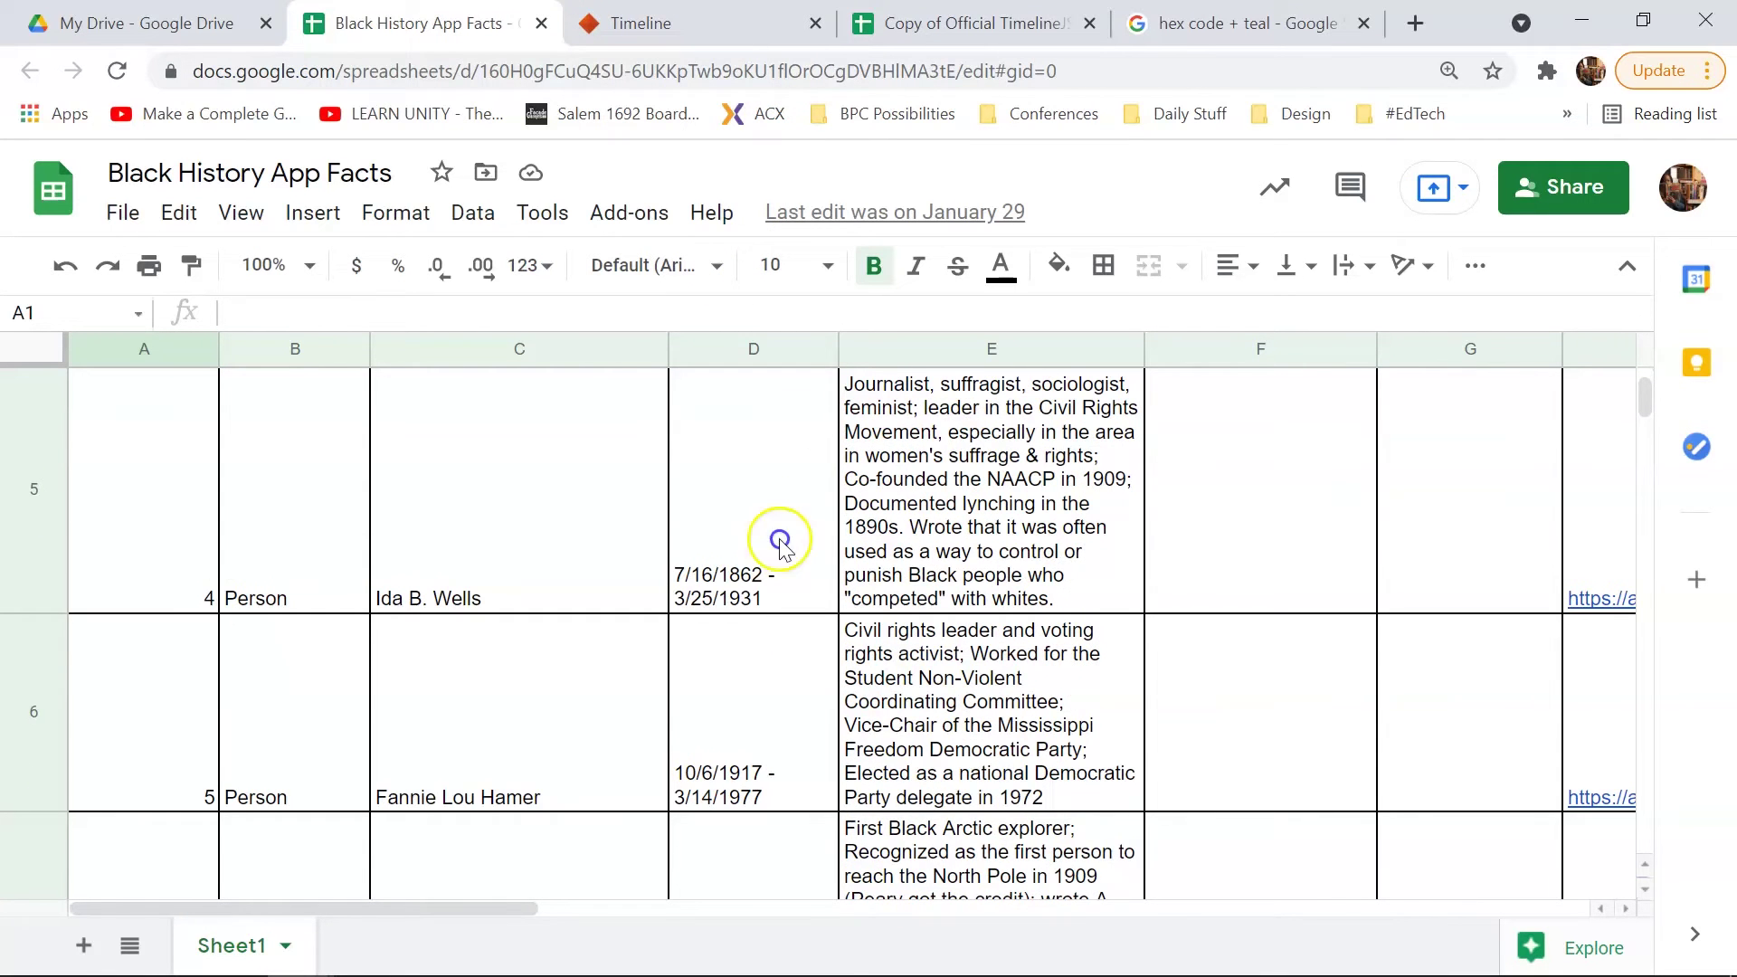
scroll(783, 610, "down", 2)
scroll(784, 608, "down", 5)
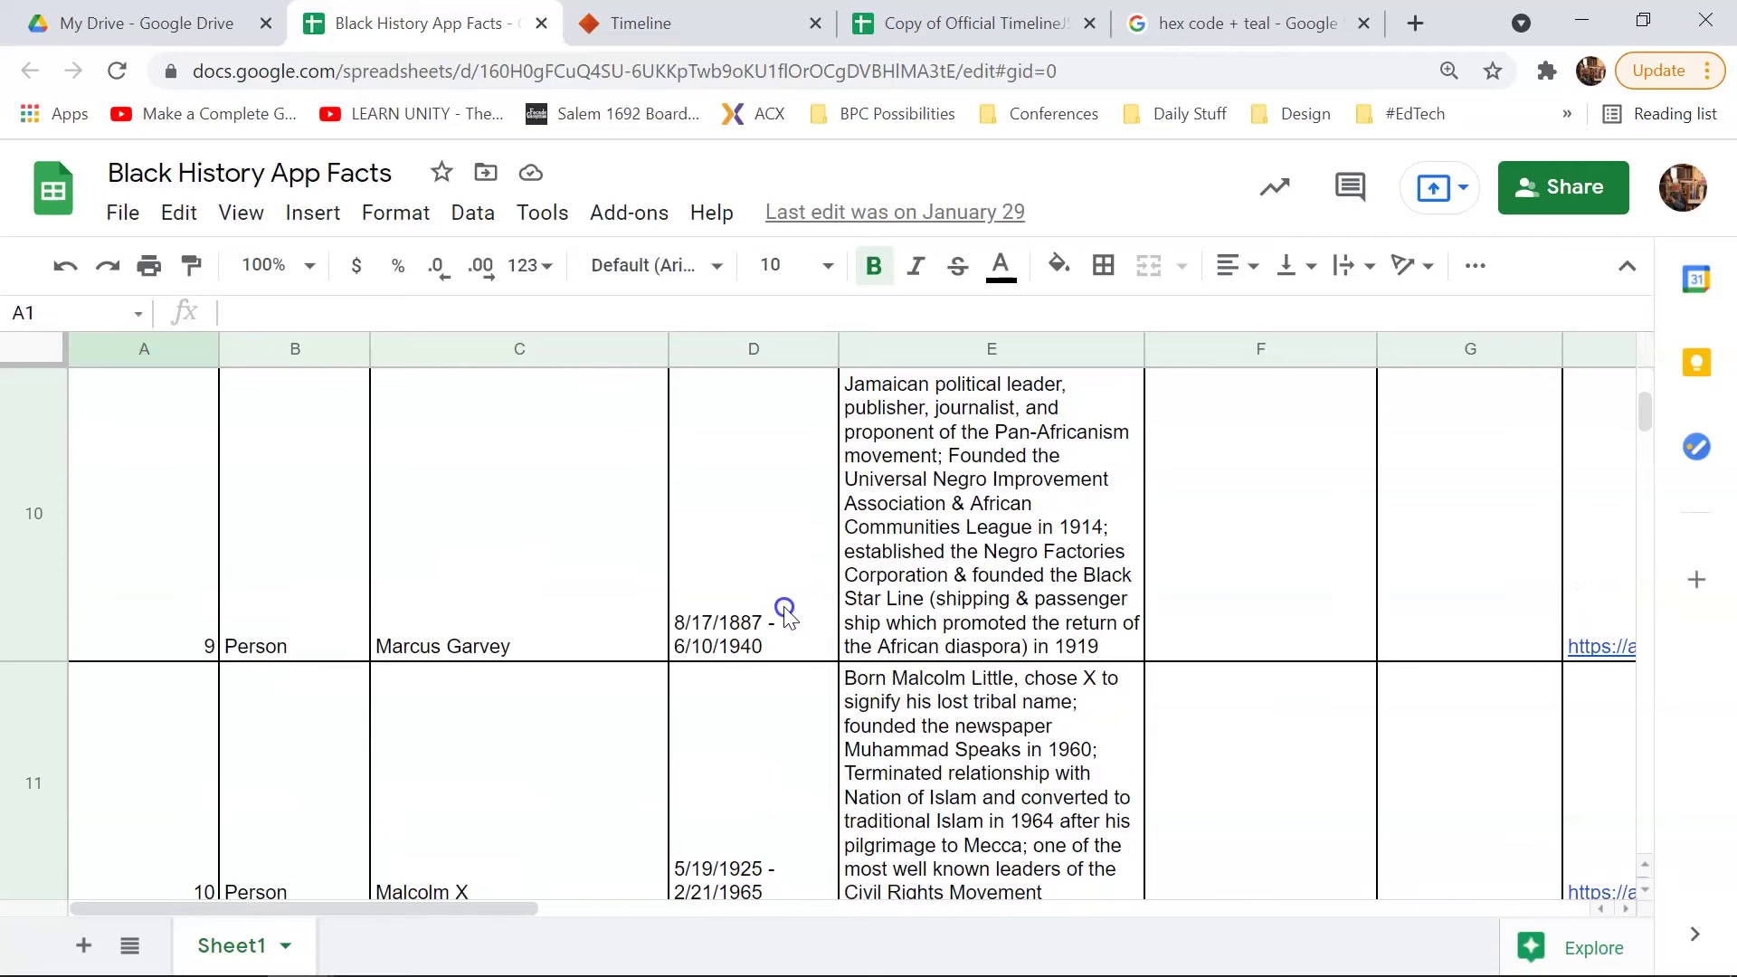
scroll(784, 608, "up", 1)
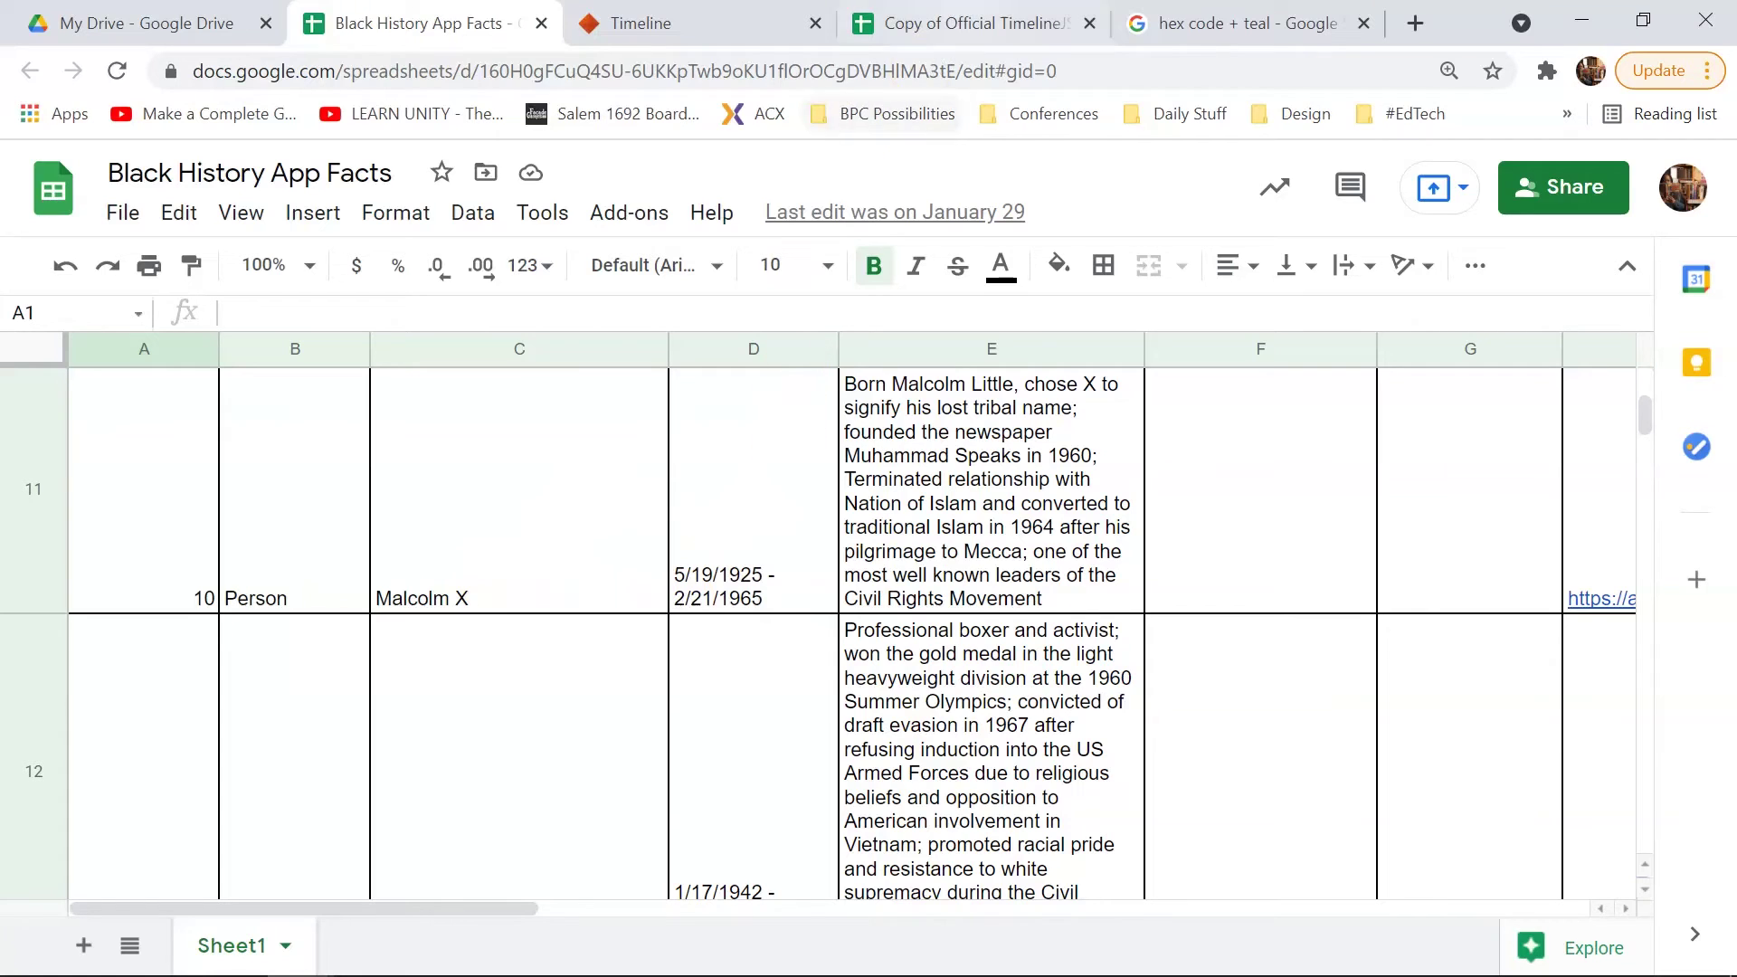
Step: Enter Malcolm X's start date 1925, month 5, day 19 in row 4
left_click(972, 24)
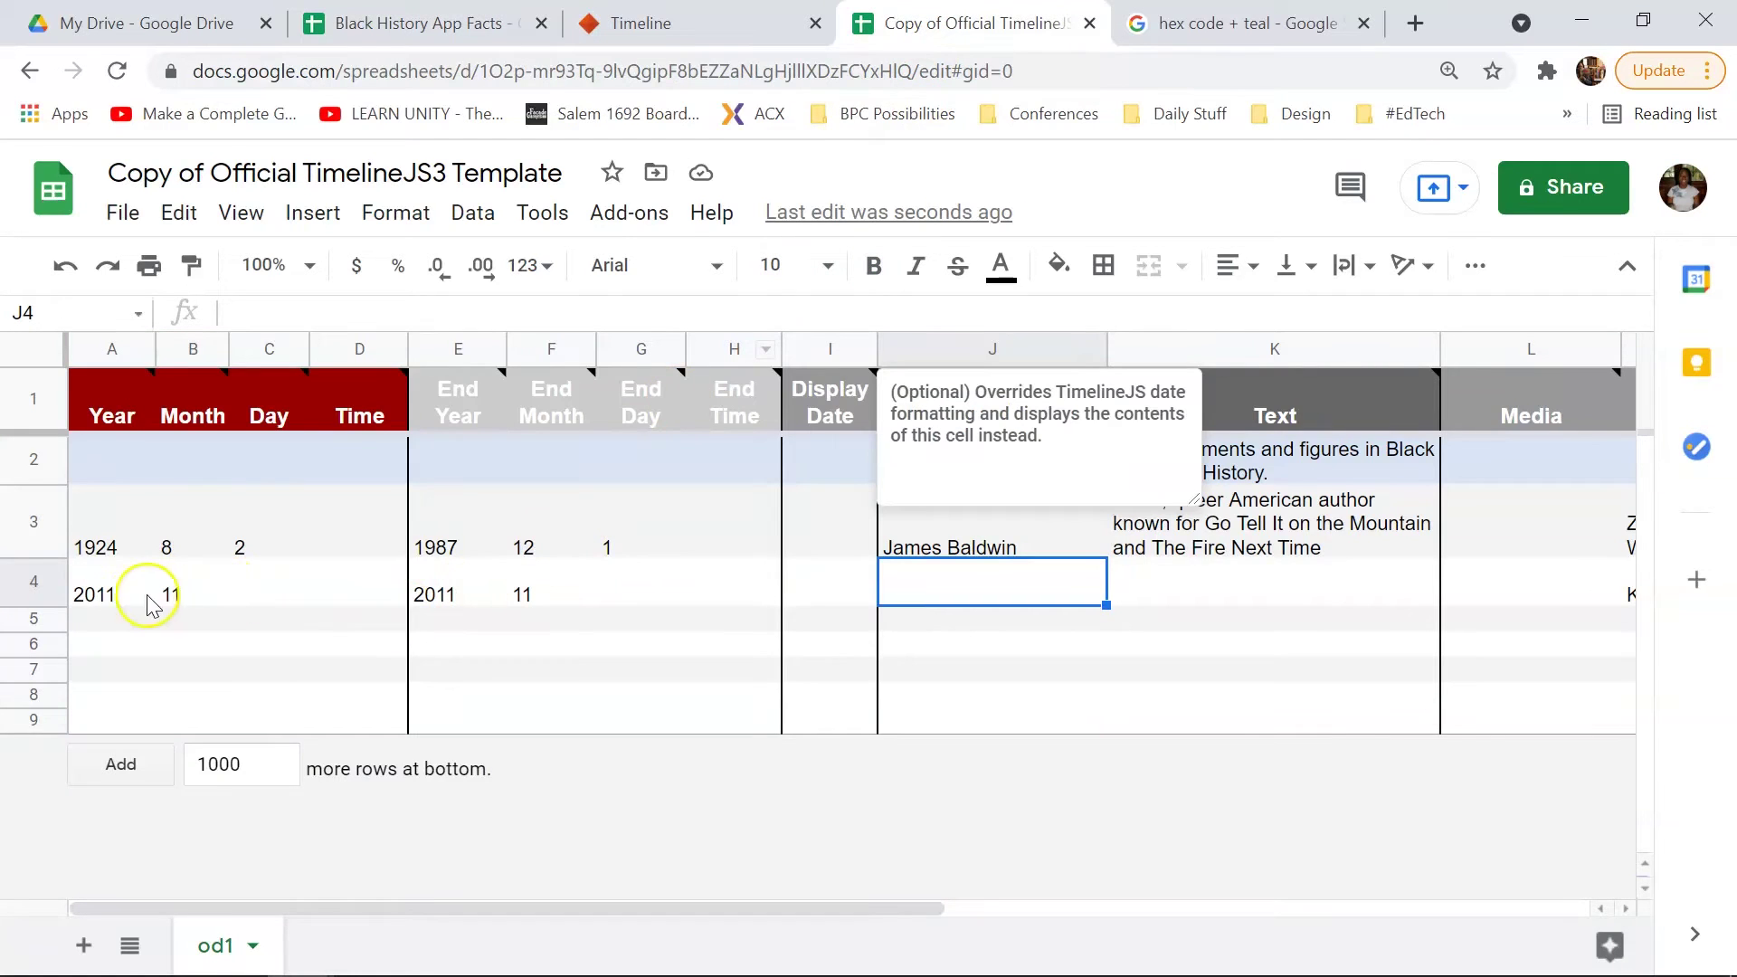
left_click(120, 597)
type("1925")
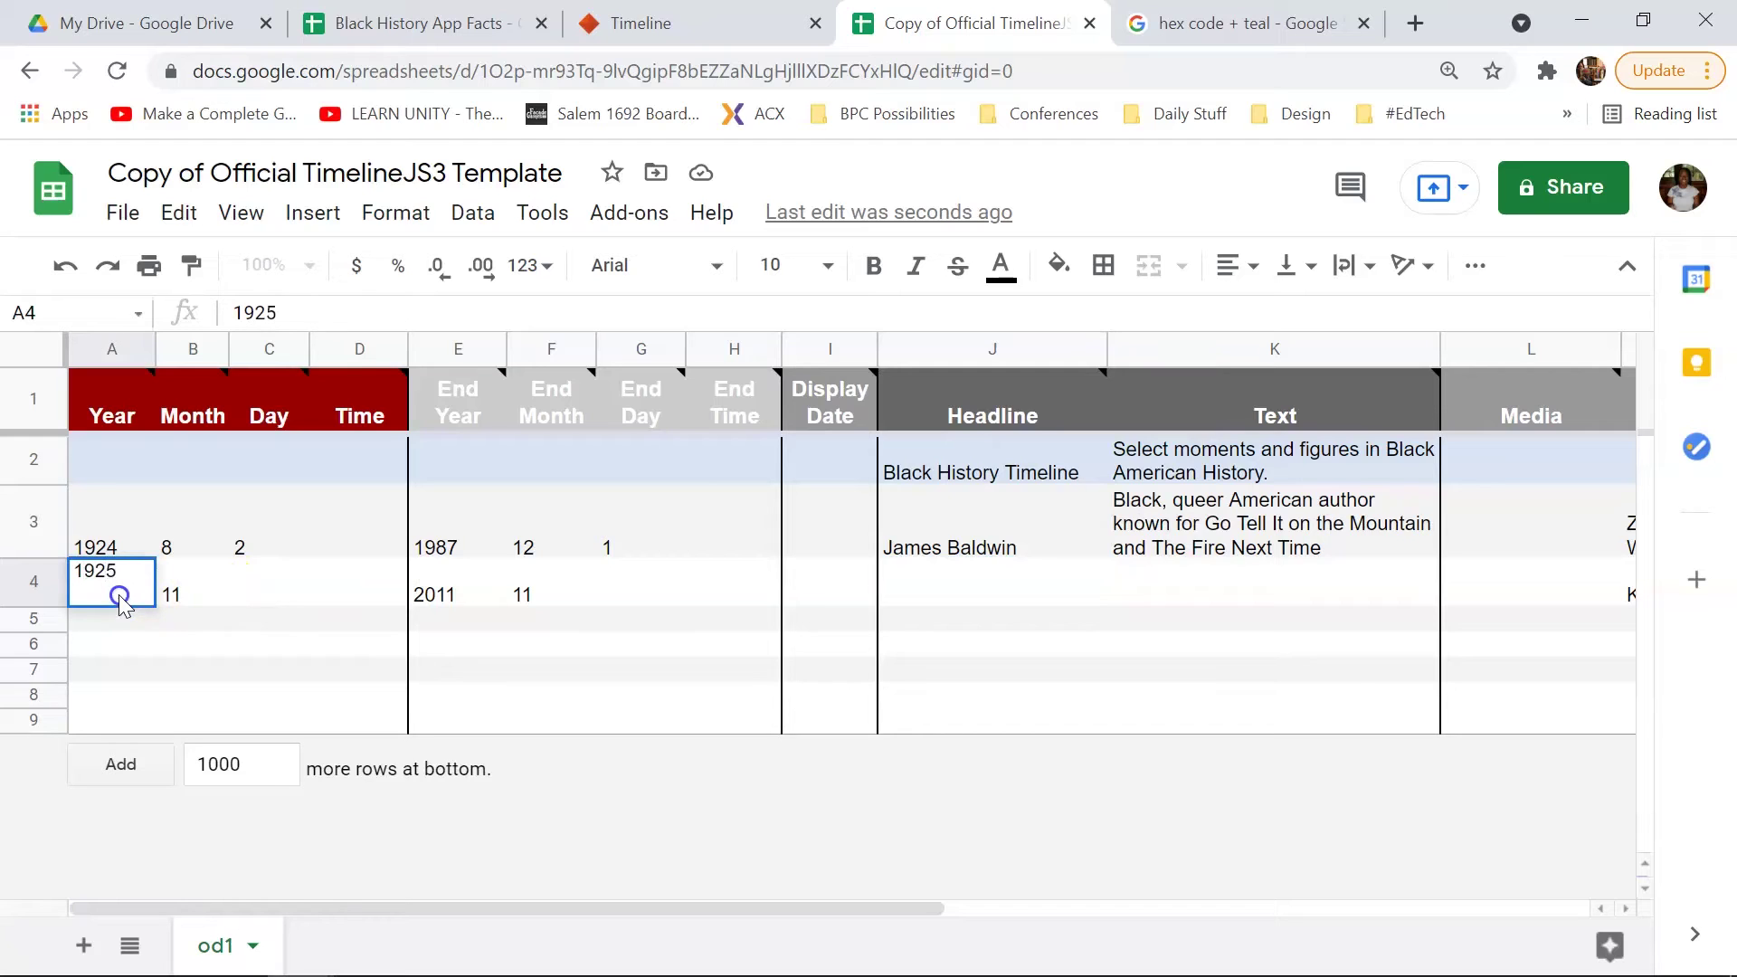
key("Tab")
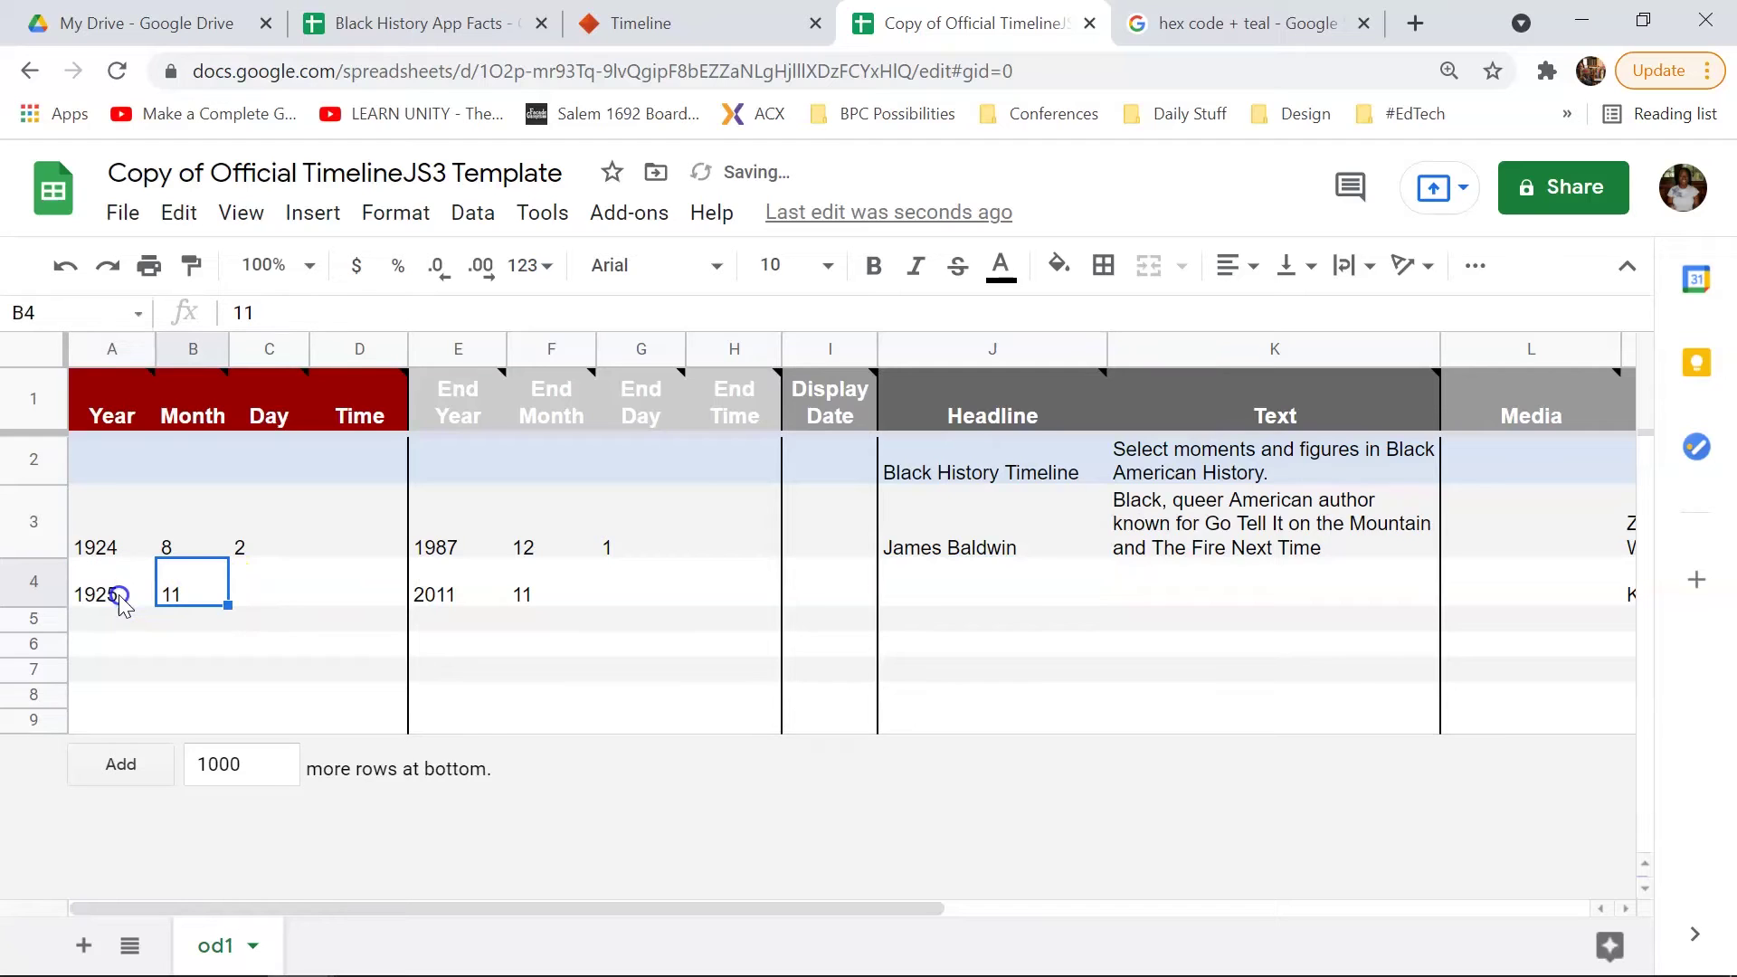
type("5")
key("Tab")
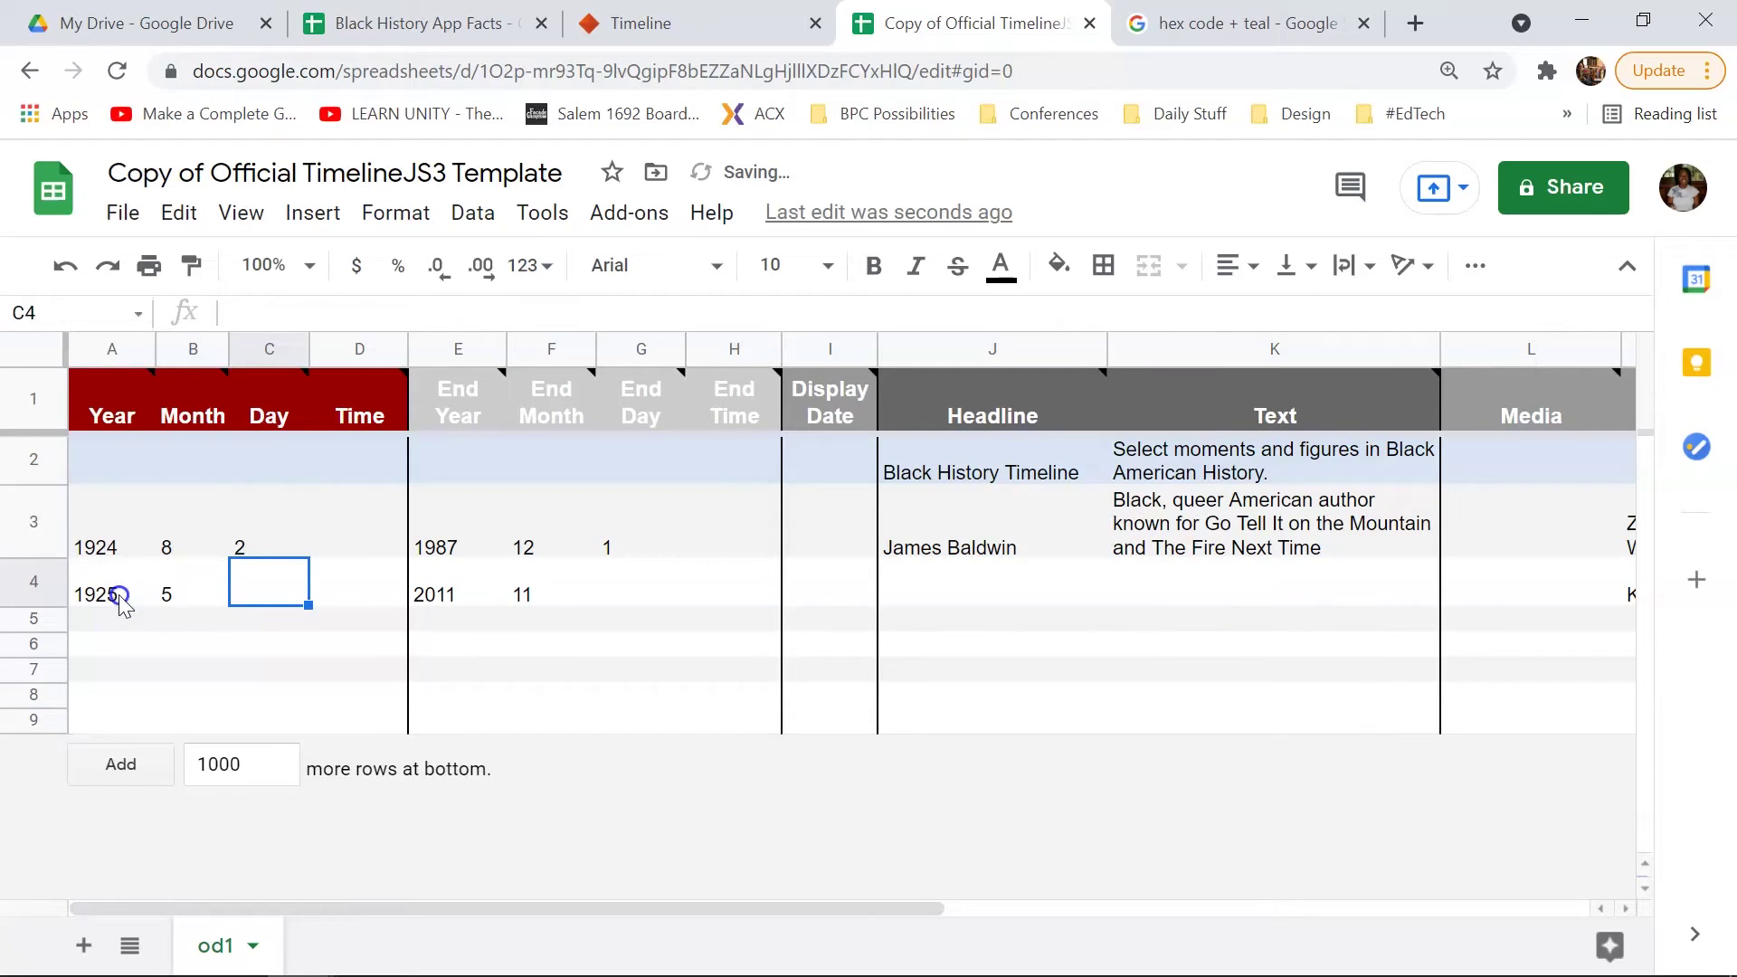
type("19")
key("Tab")
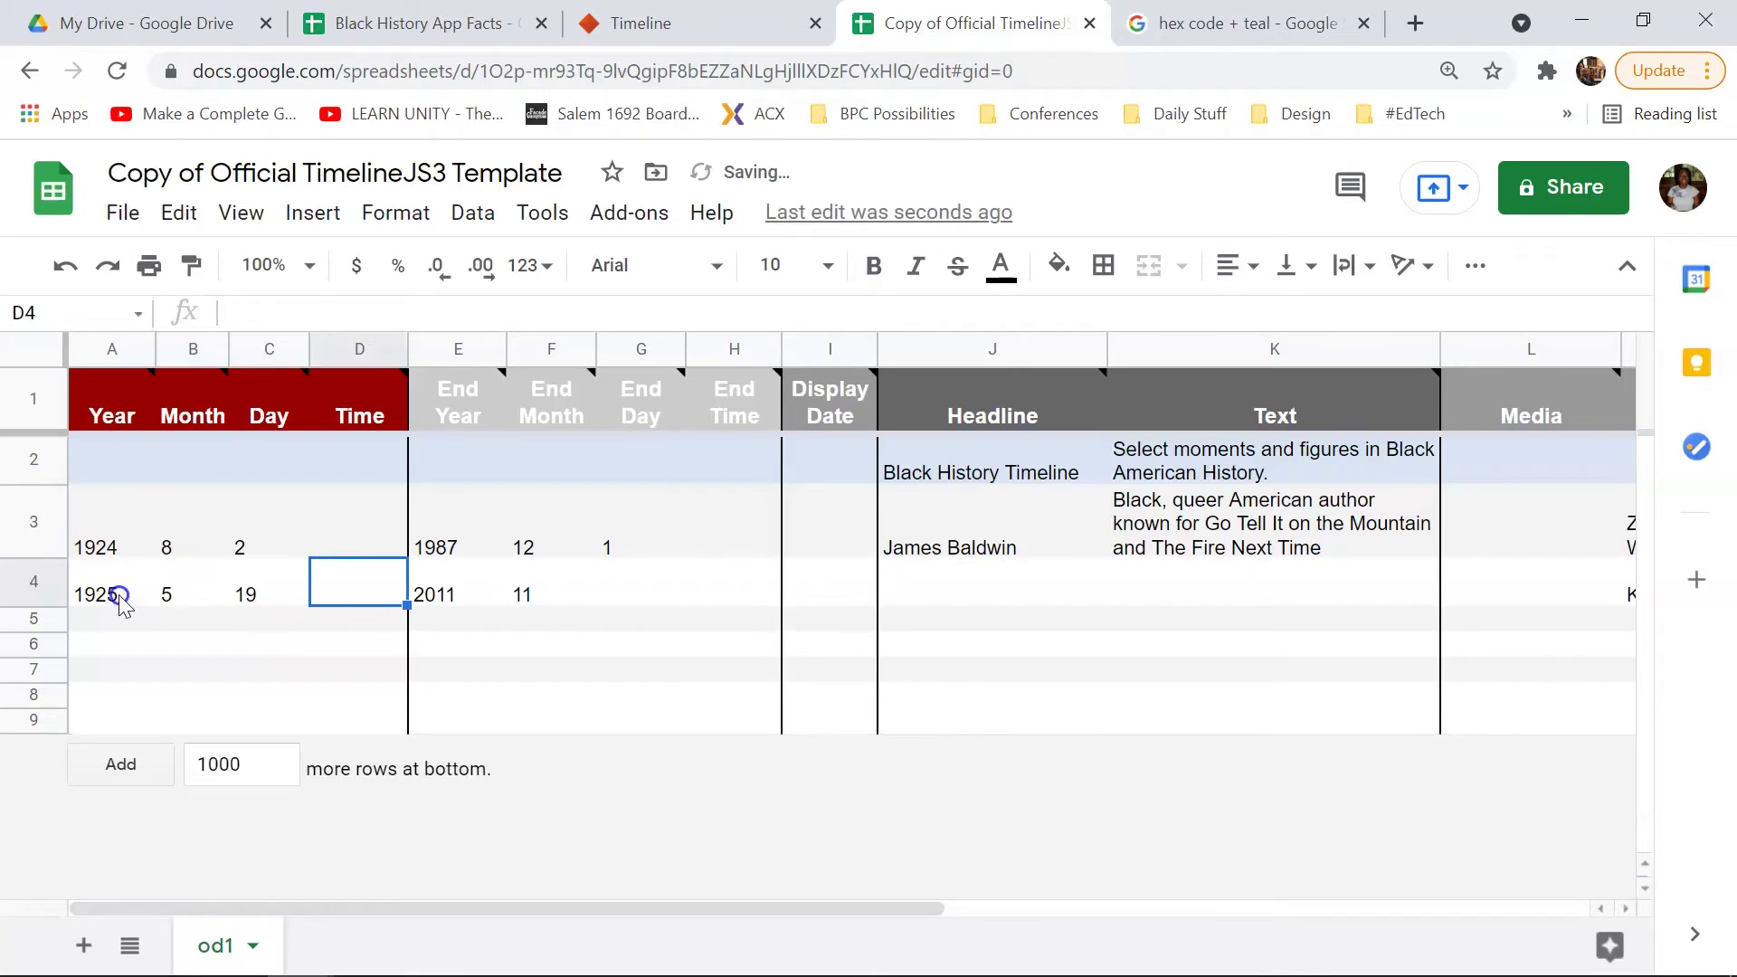
key("Tab")
Step: Enter end date 1965-2-21, headline 'Malcolm X' and text 'Civil Rights Leader during the 60s.'
left_click(405, 20)
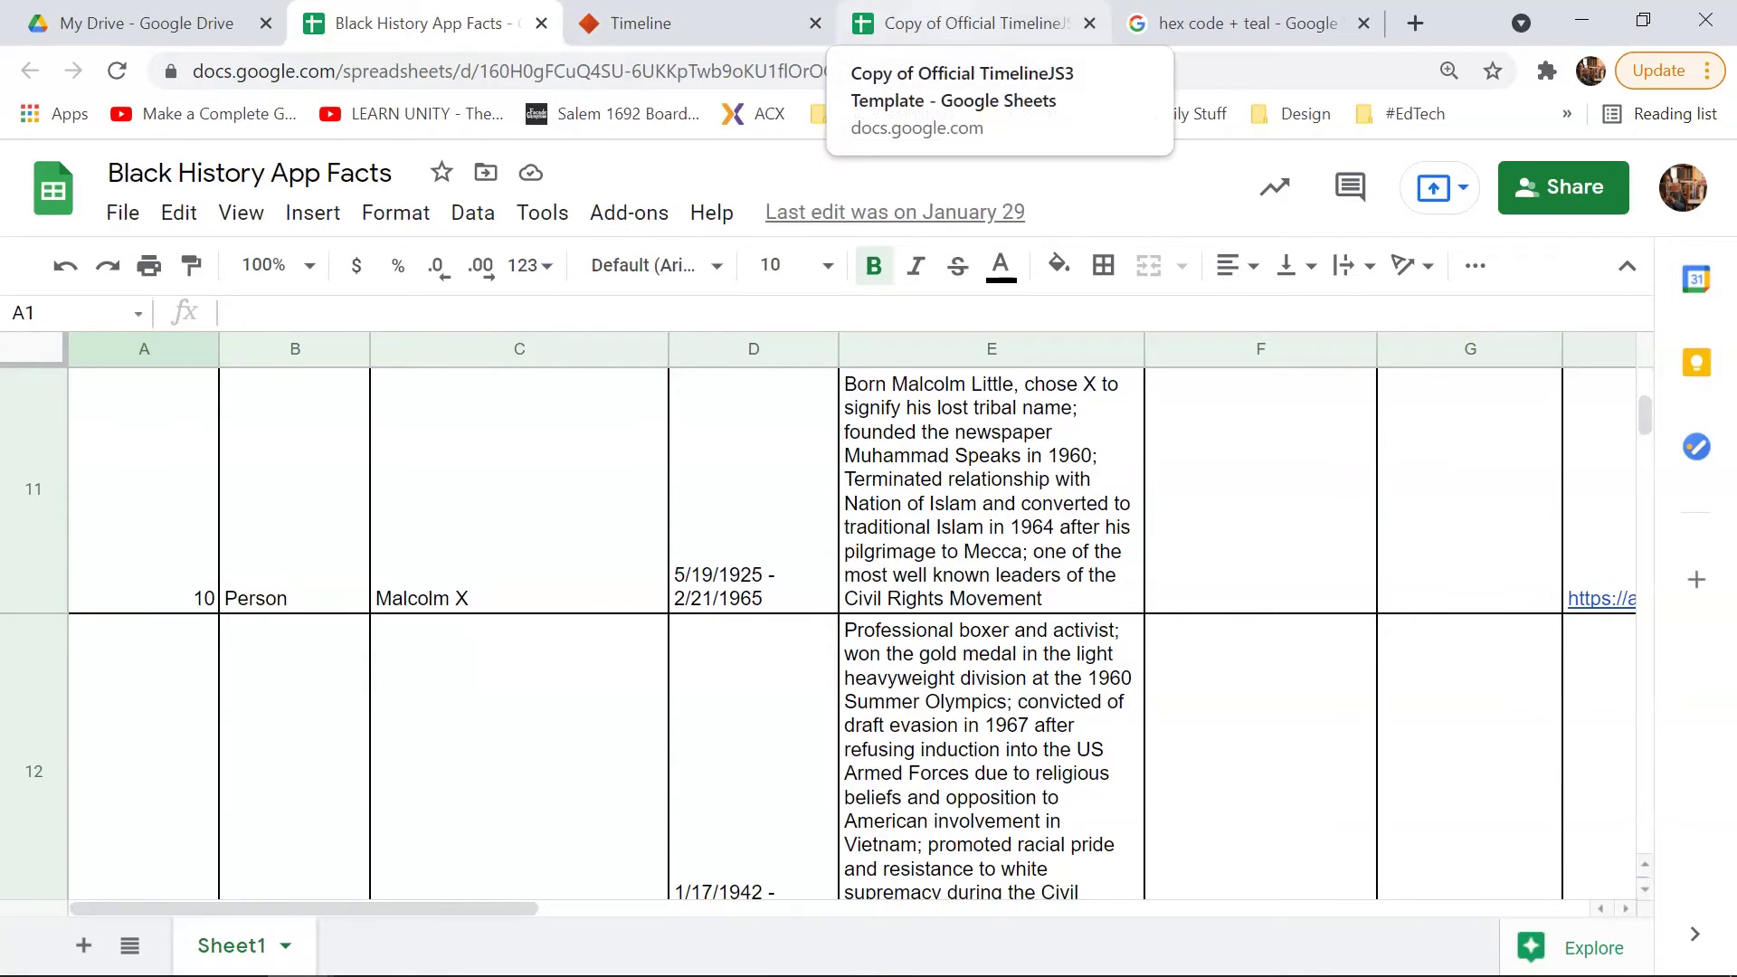
left_click(968, 22)
type("19")
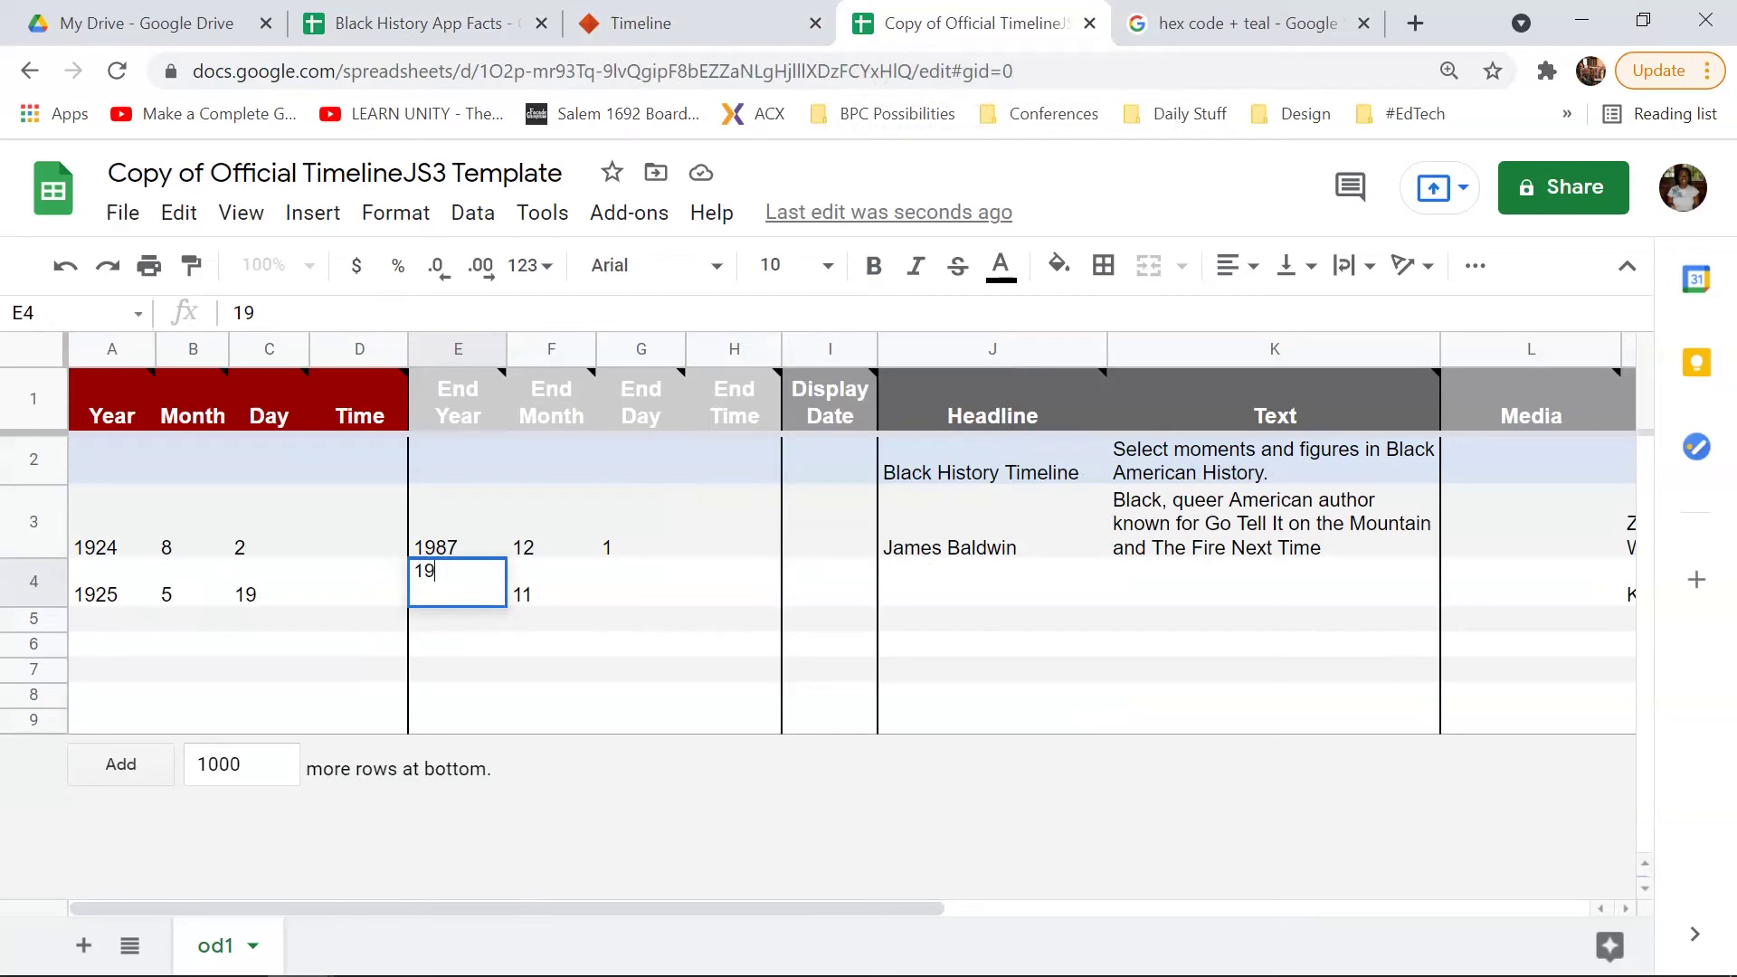
type("65")
key("Tab")
type("2")
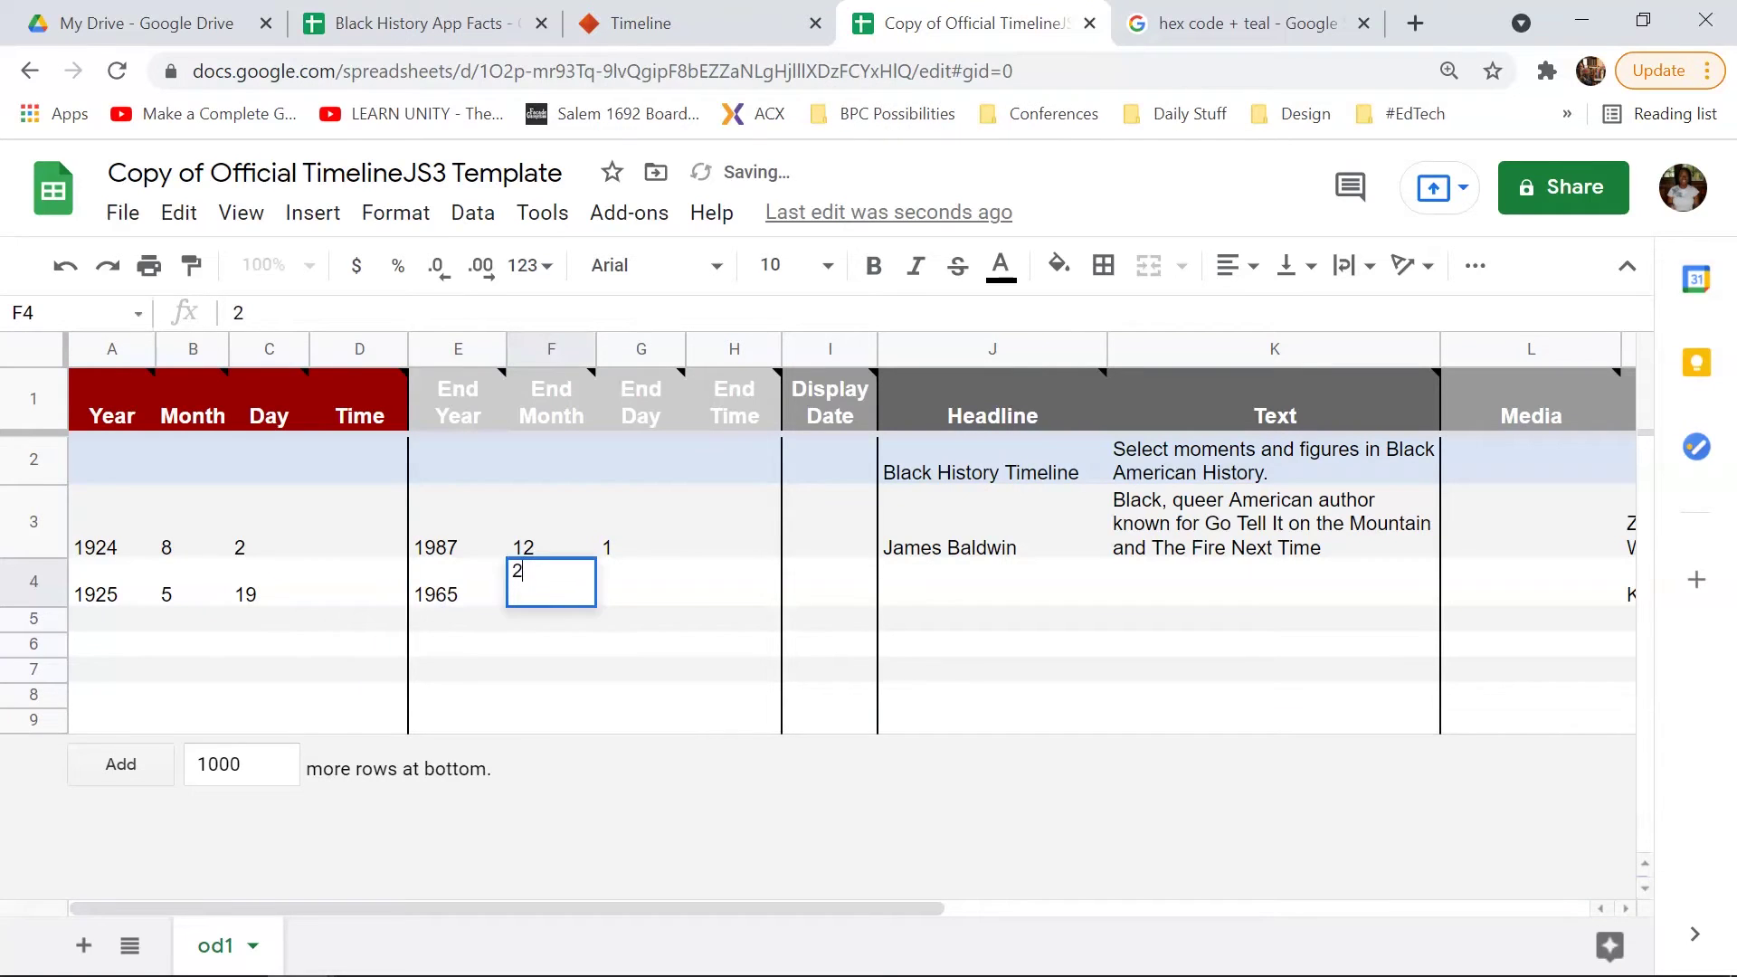
key("Tab")
type("21")
key("Tab")
key("Tab")
key("Tab")
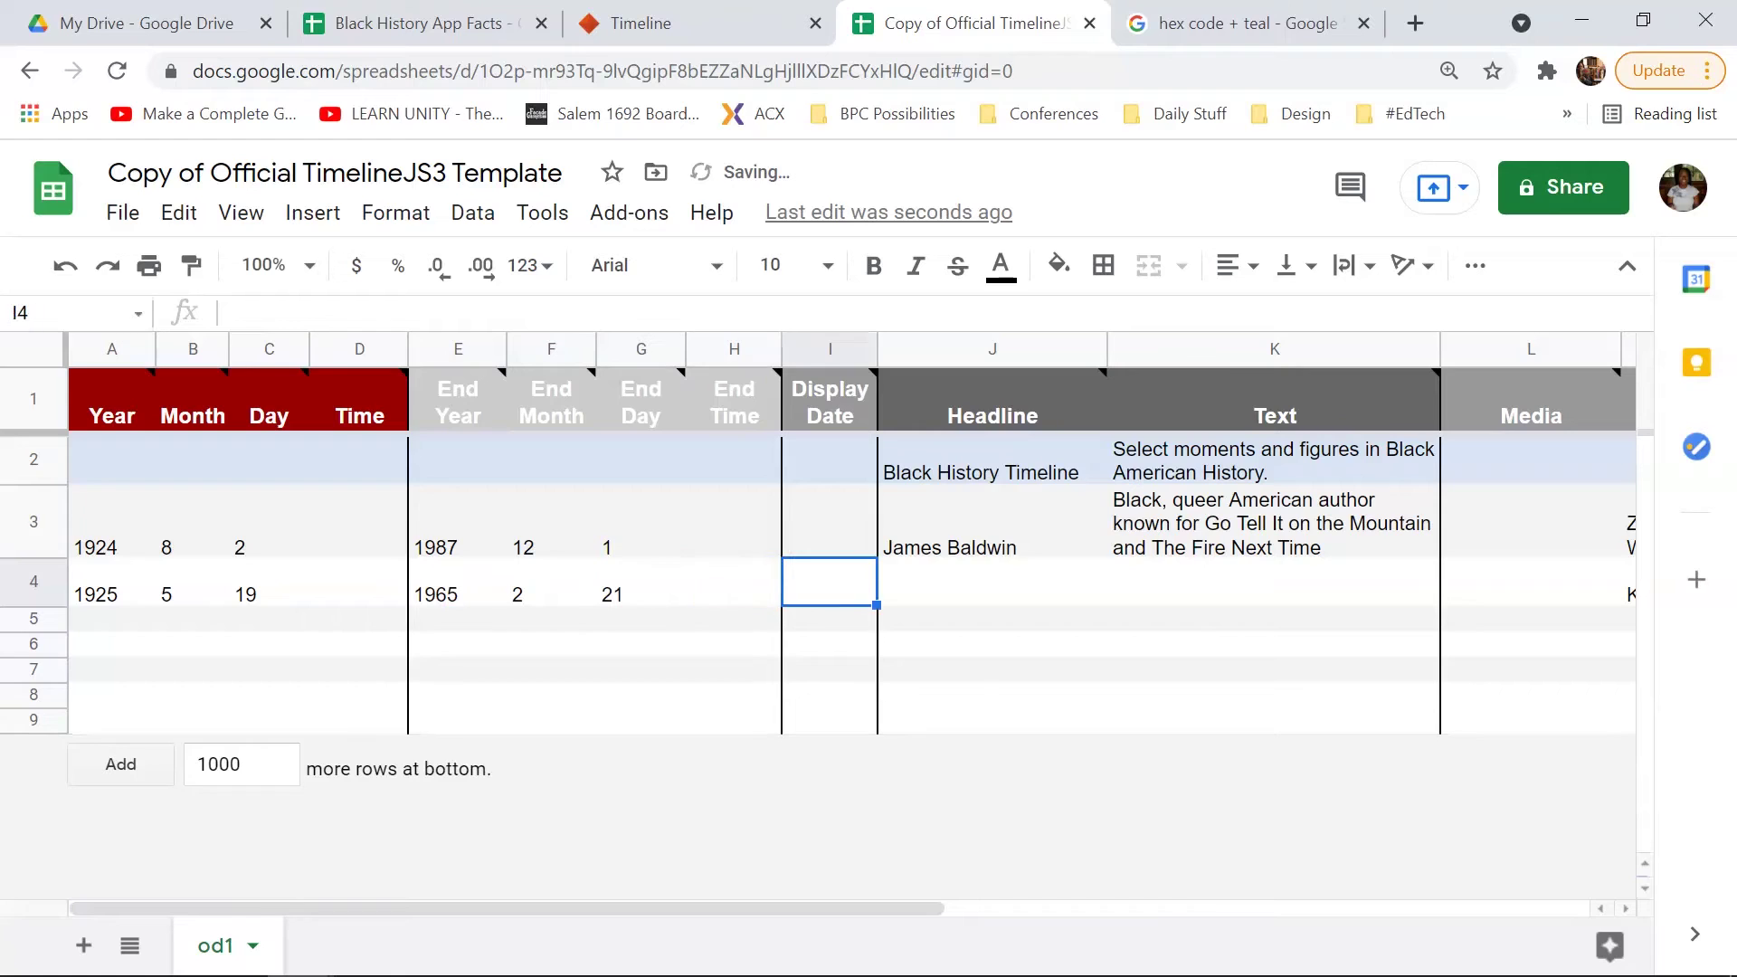
type("Malcoml")
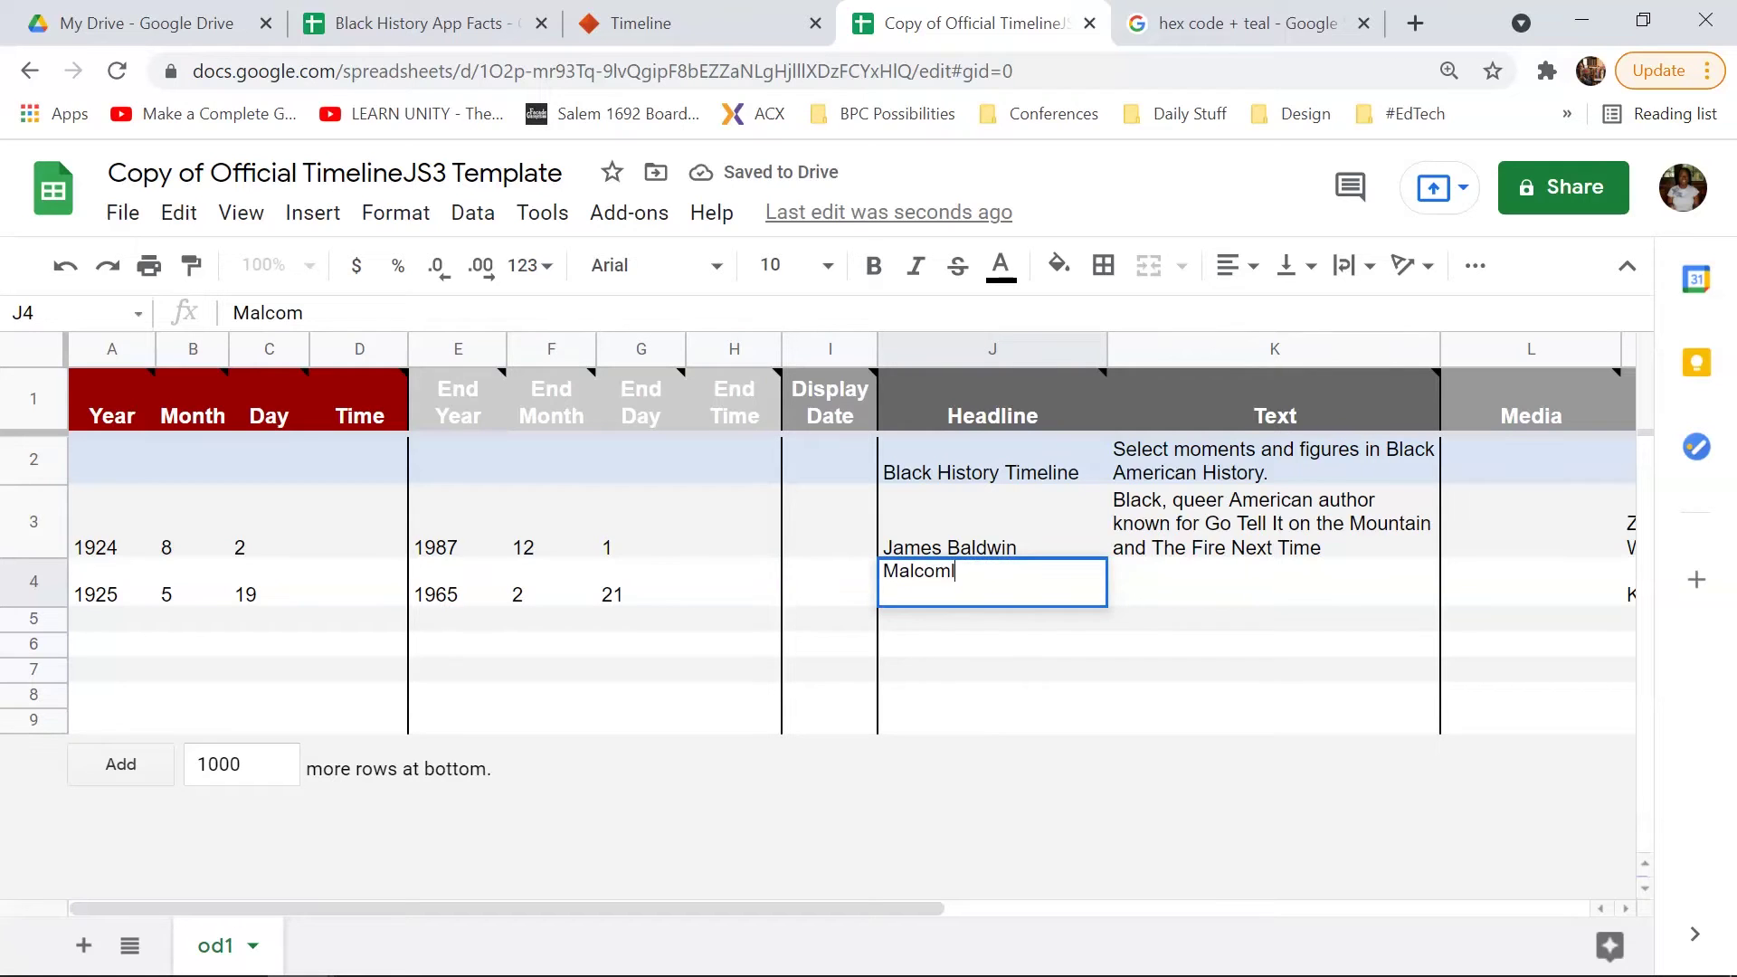
key("BackSpace")
key("BackSpace")
type("lm X")
key("Tab")
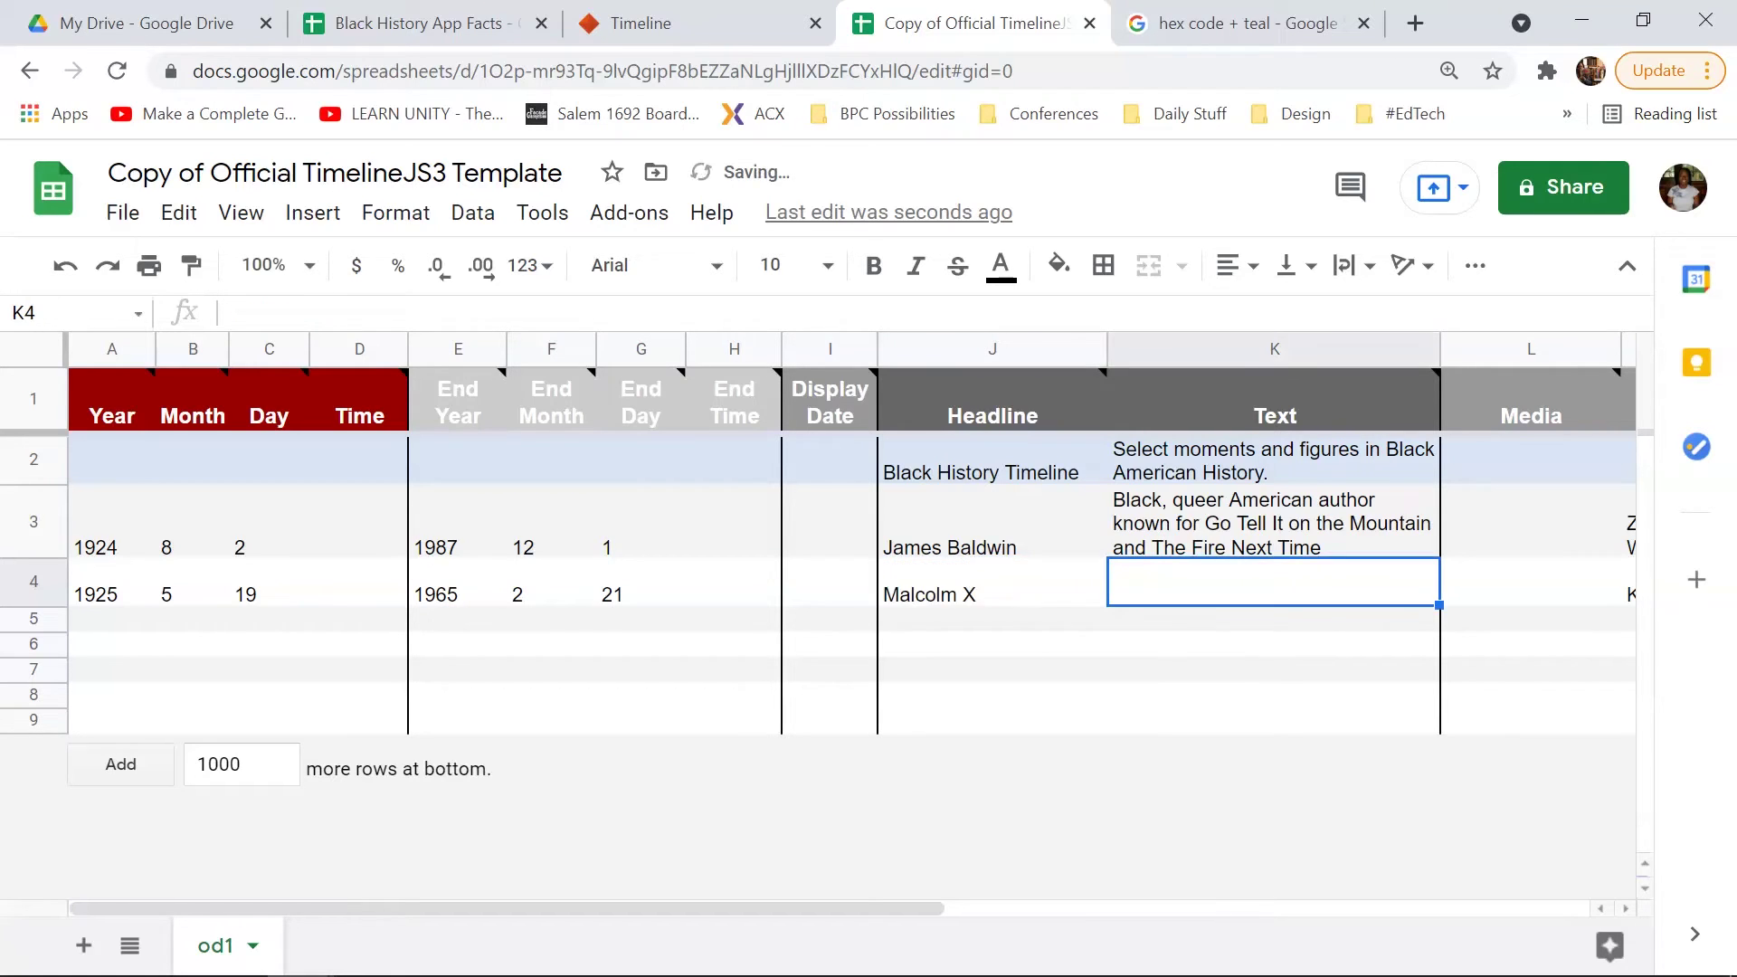
type("Civil Right")
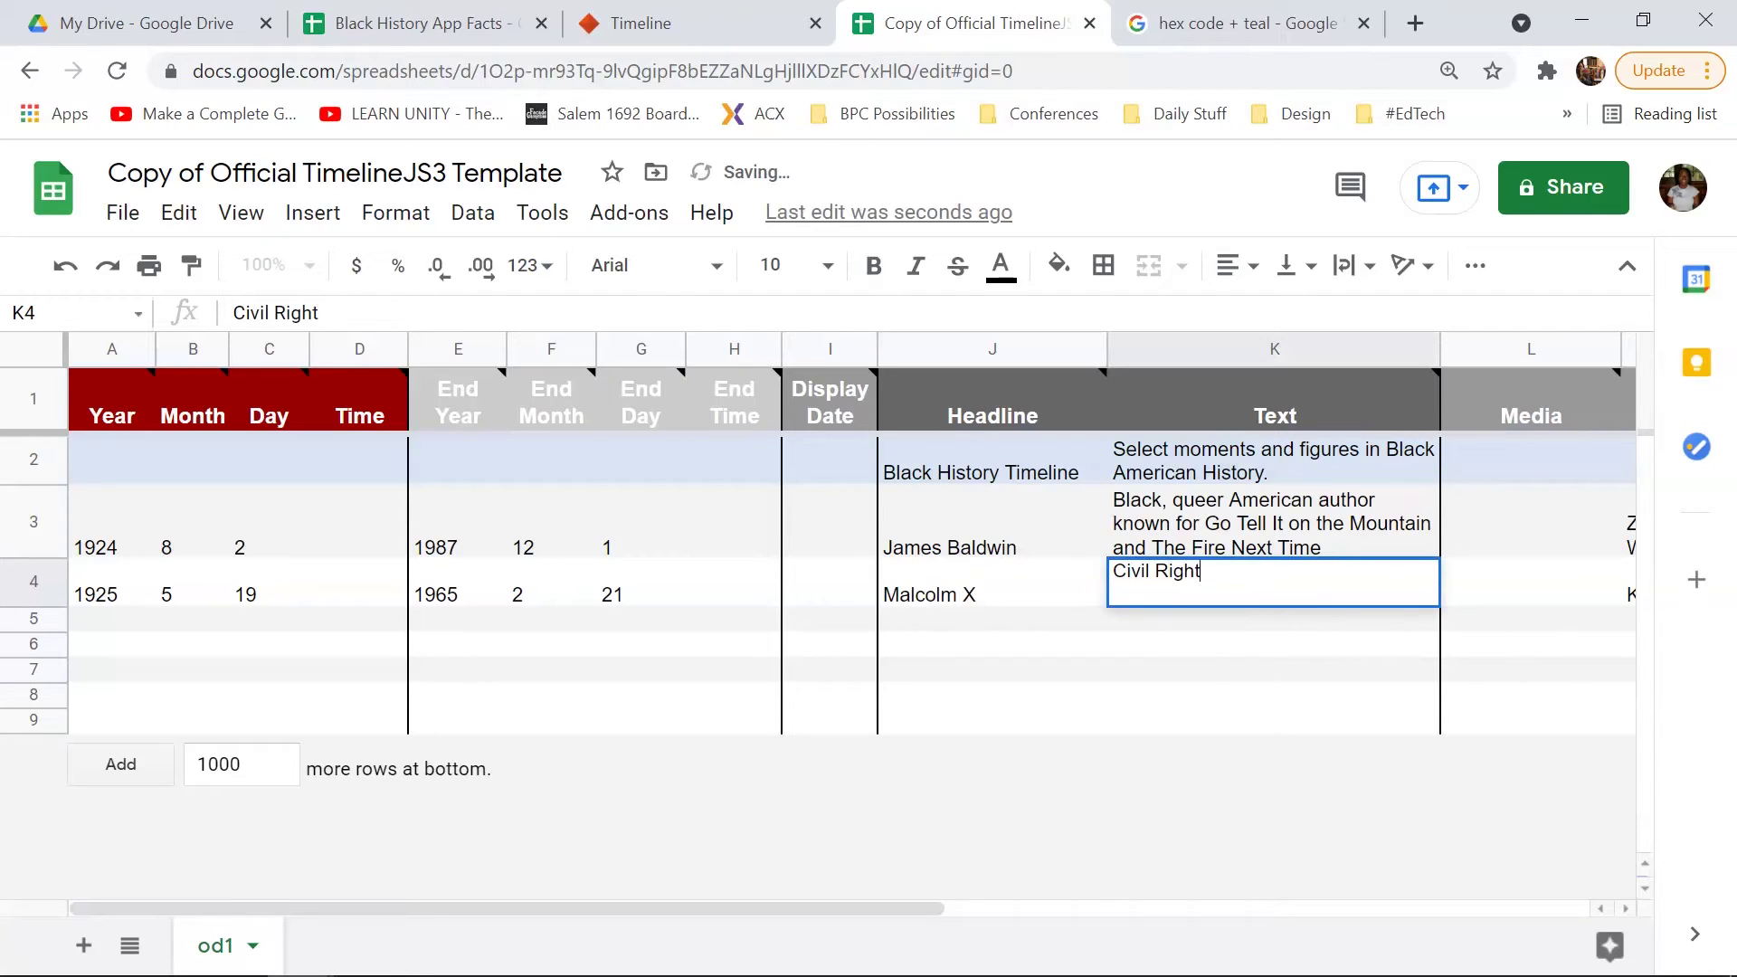
type("s Leader")
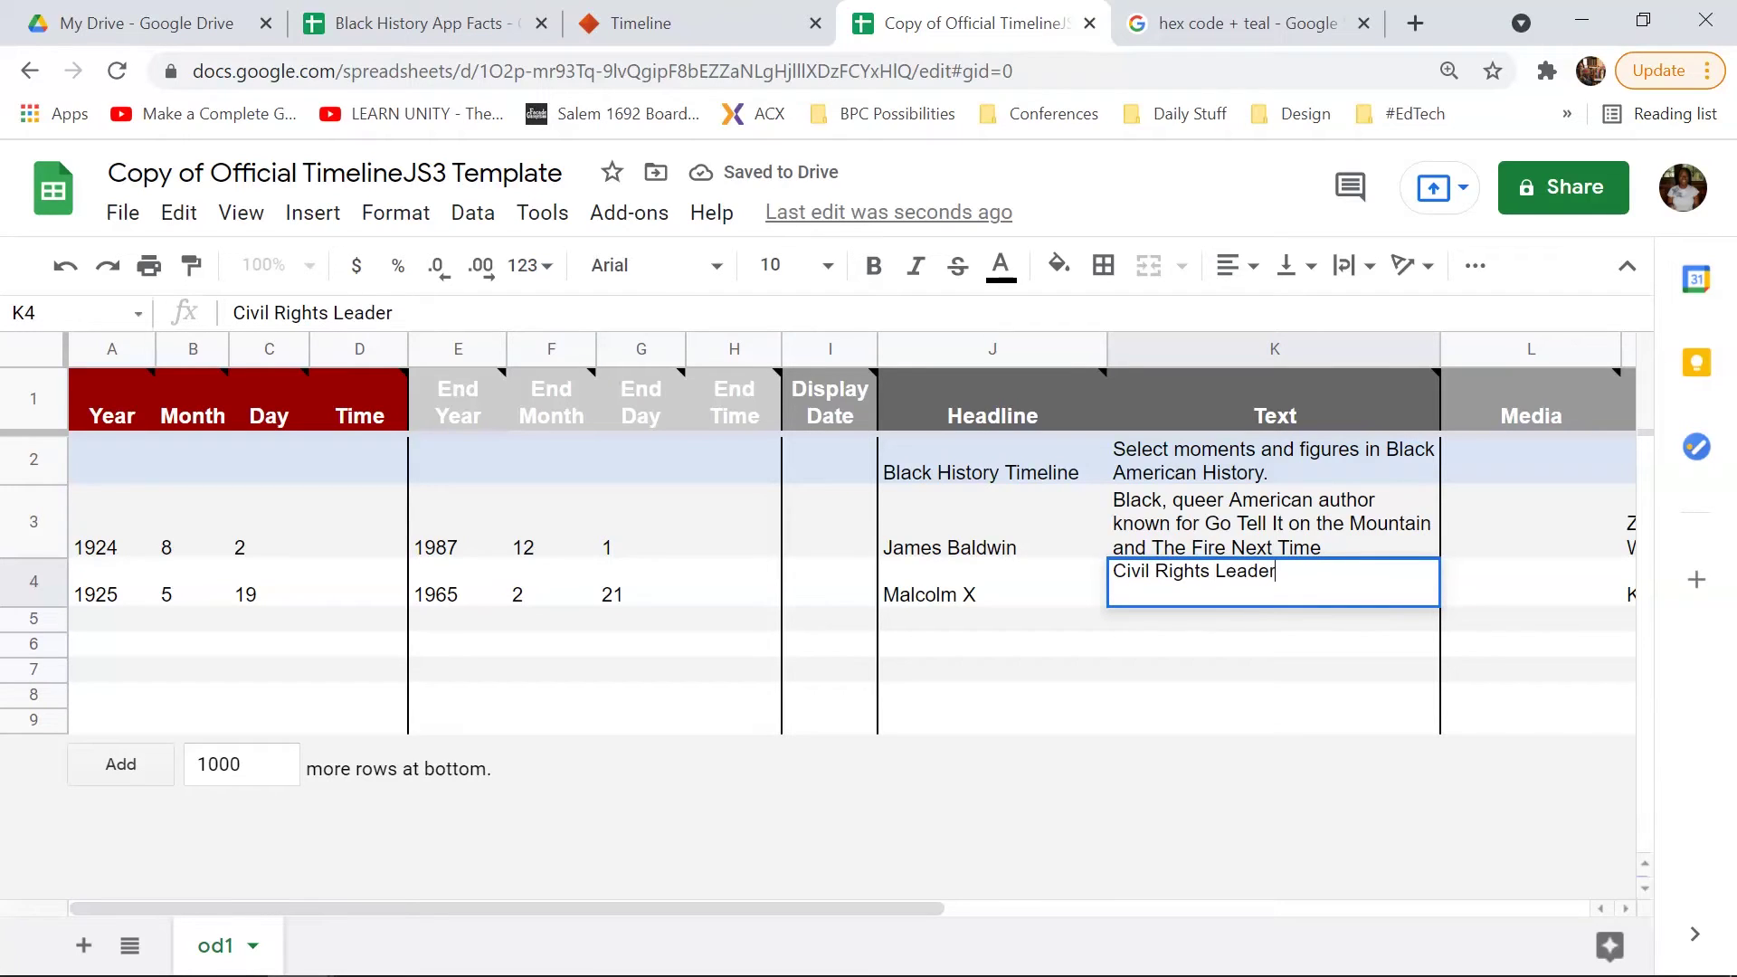
type(" during the 60s.")
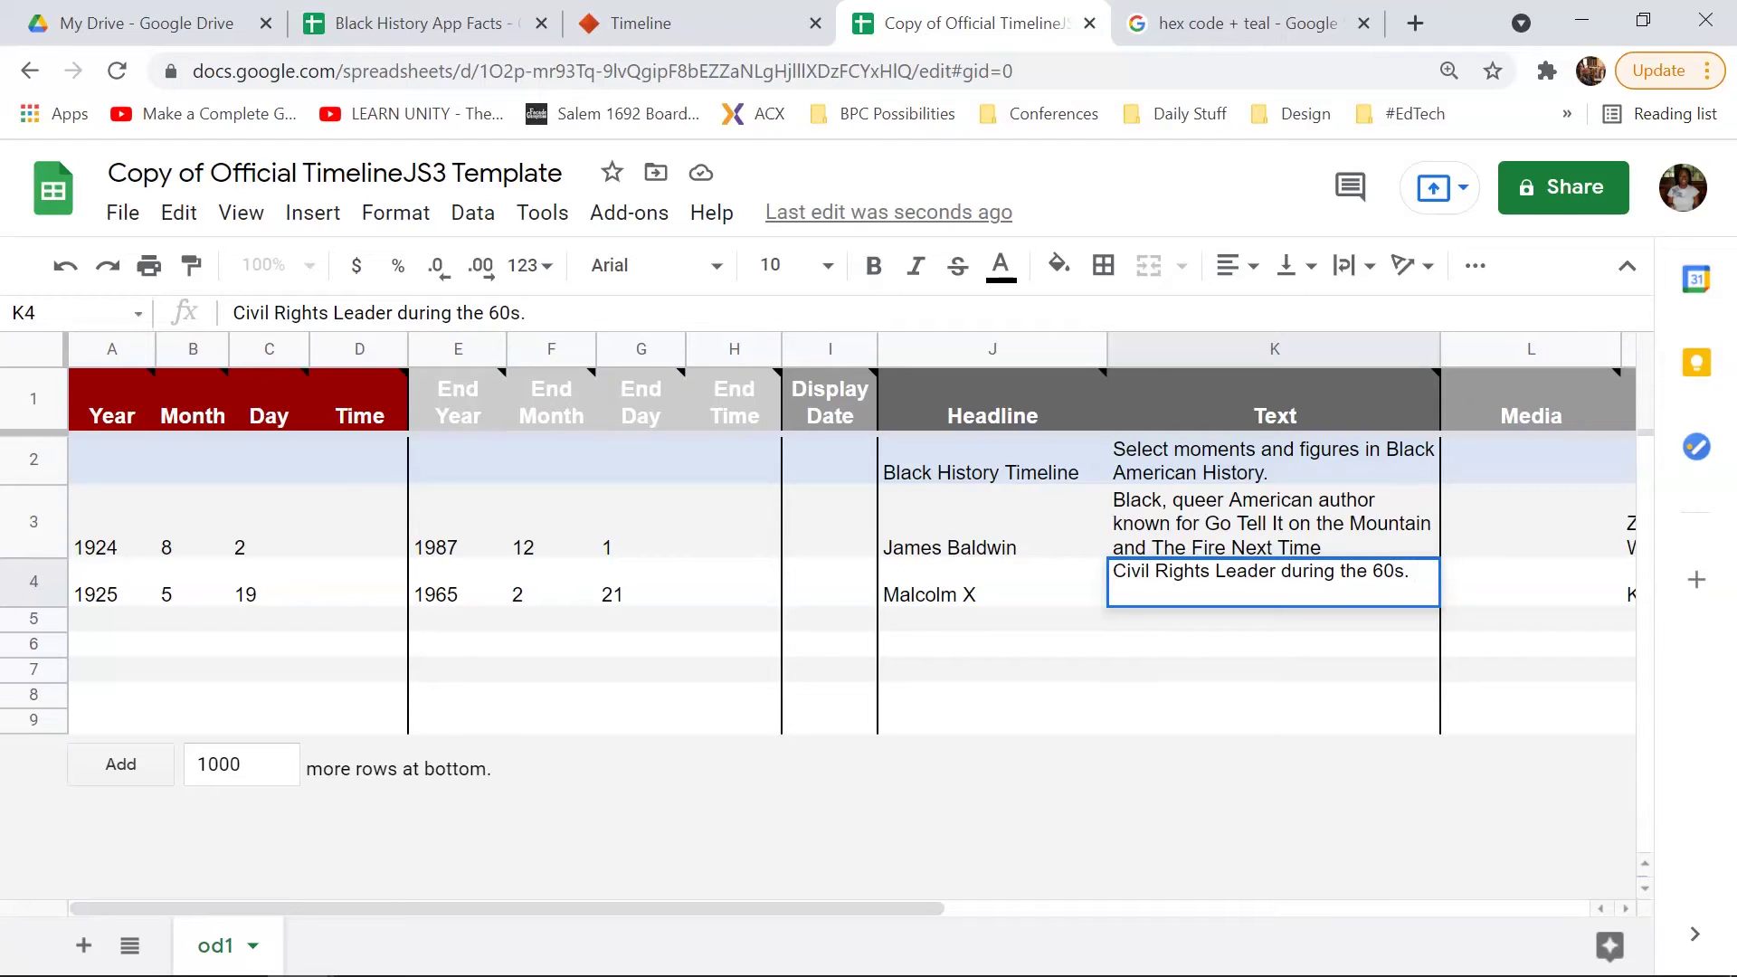
key("Return")
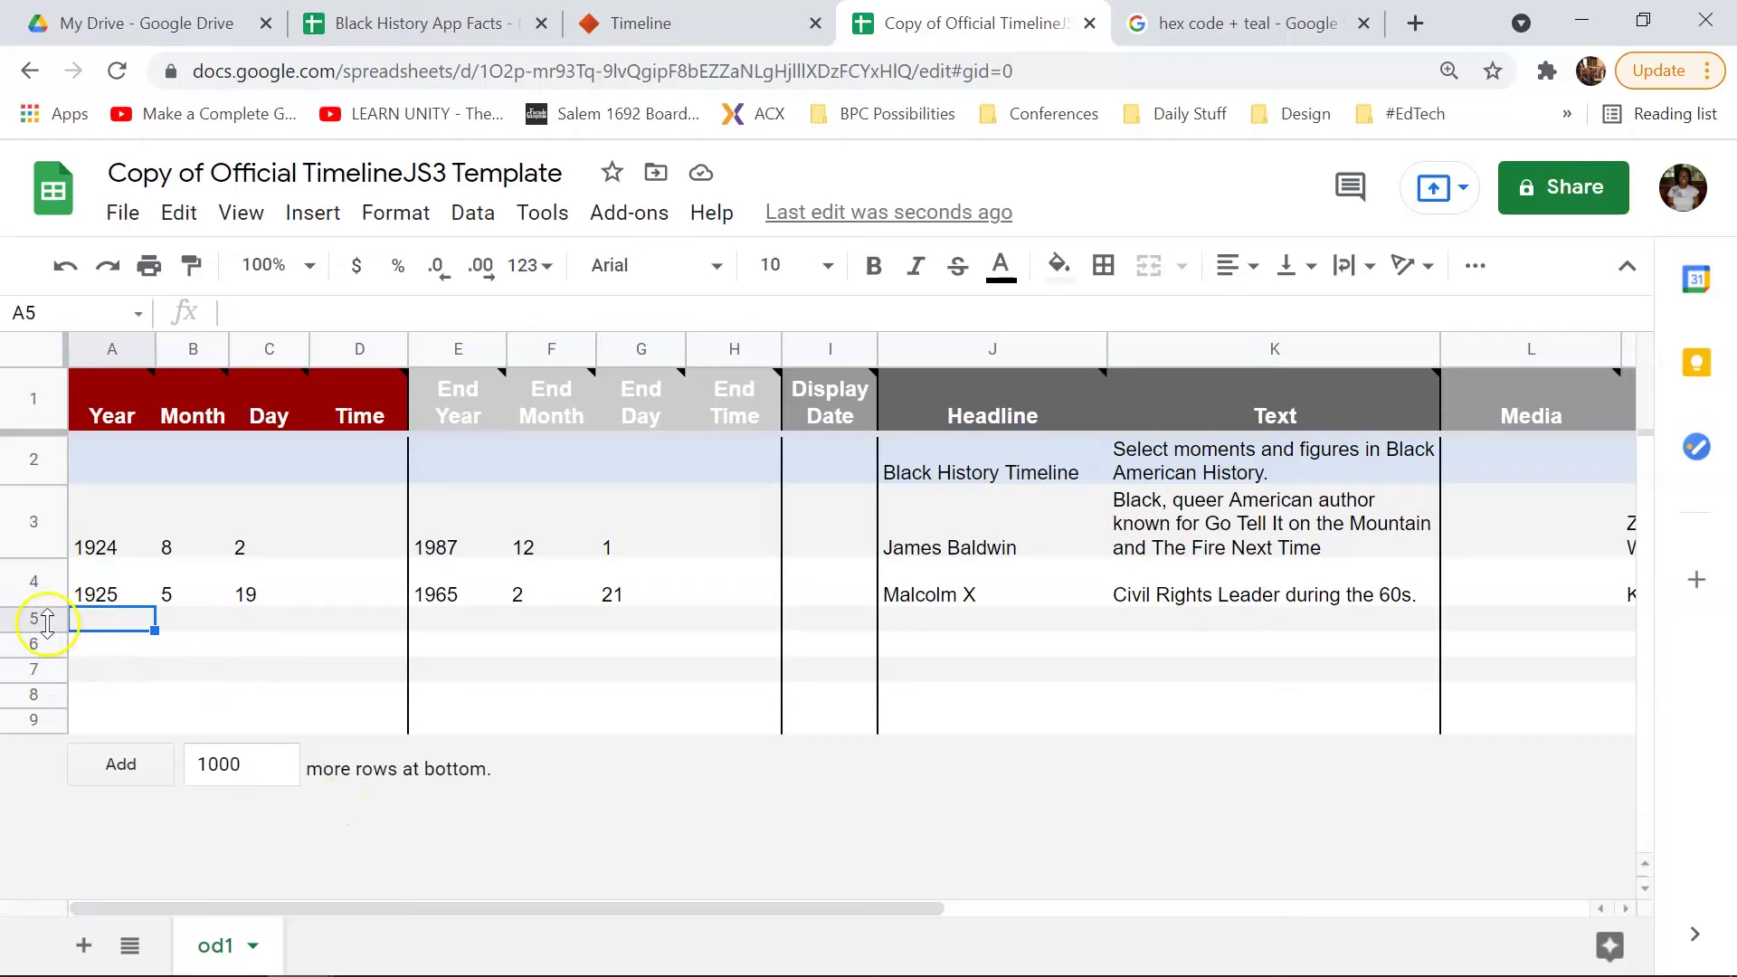
Step: Select the empty rows 5 through 9 below the Malcolm X row and delete them
right_click(45, 622)
left_click(20, 617)
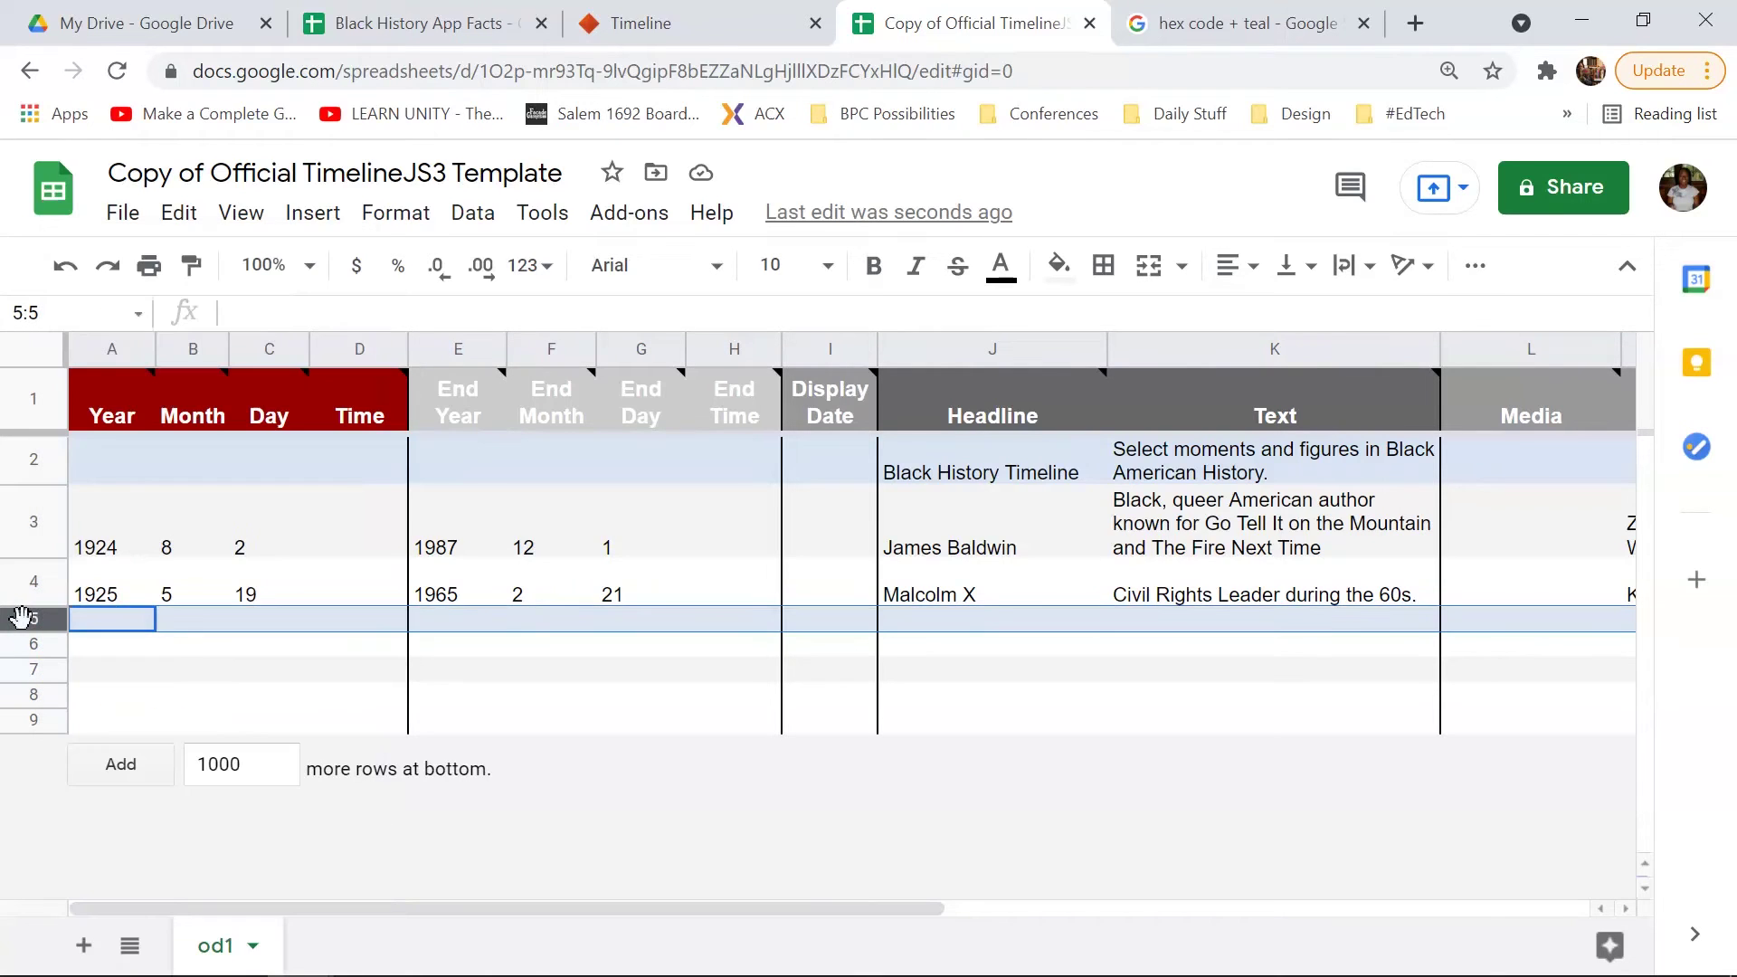
left_click(26, 619)
mouse_move(26, 620)
left_mouse_down()
mouse_move(27, 651)
mouse_move(28, 624)
left_mouse_up()
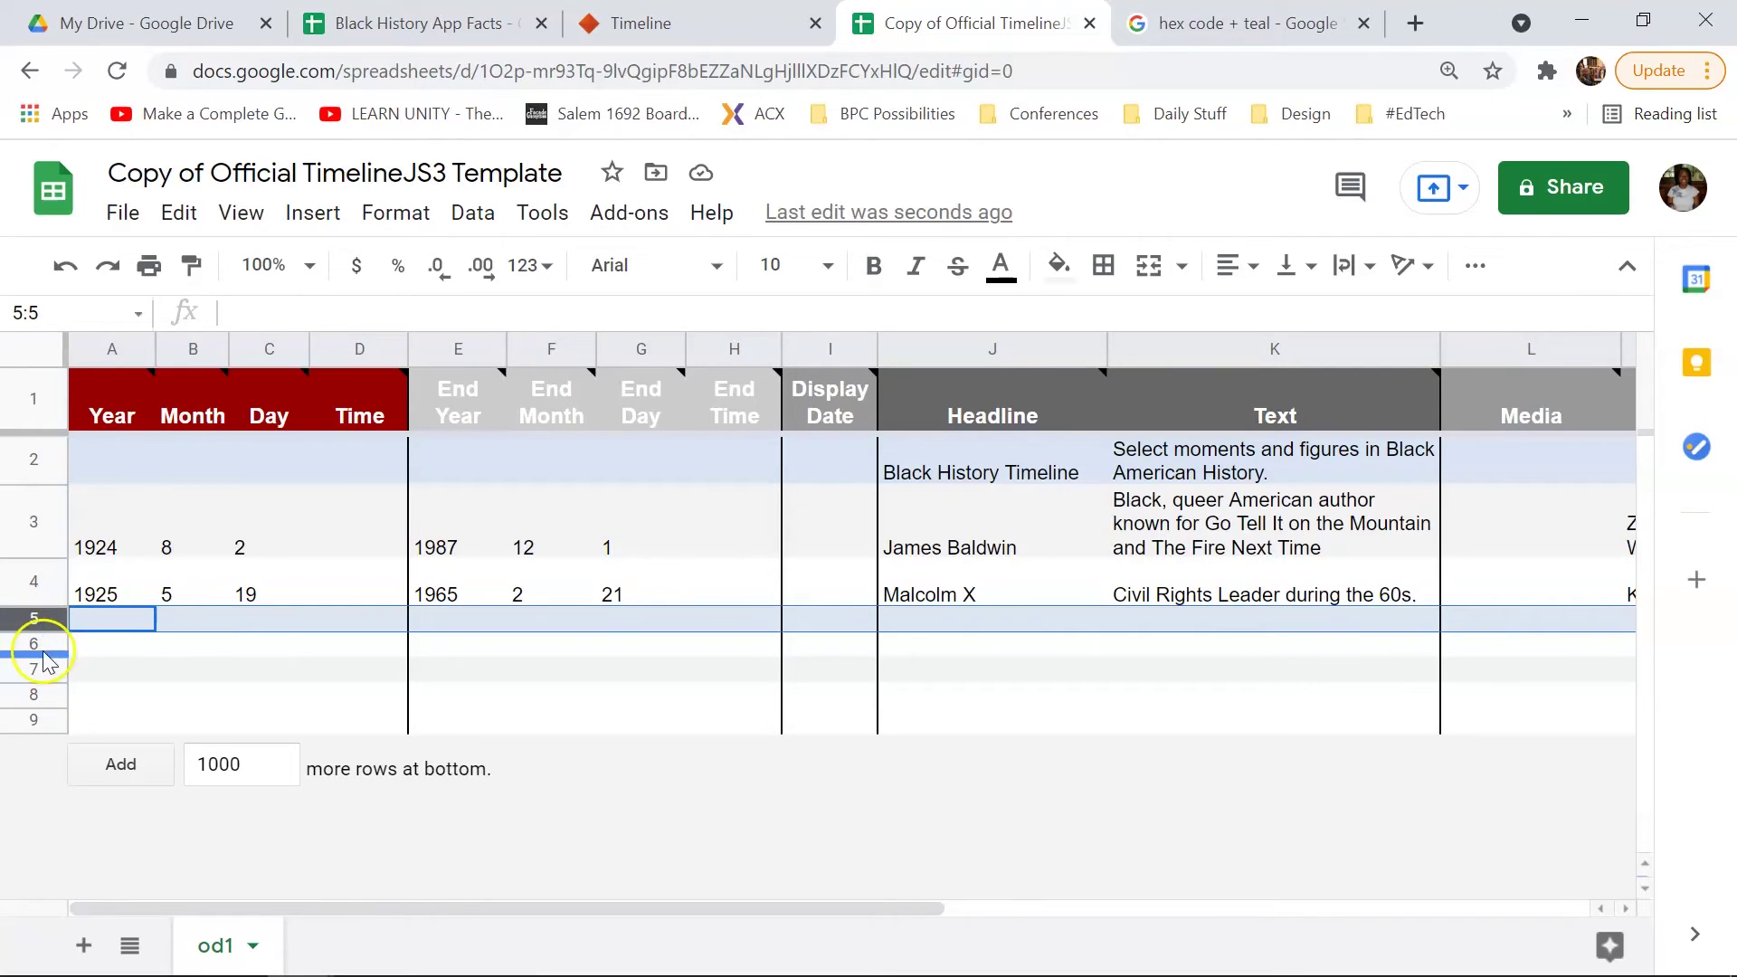
left_click(39, 650, "shift")
left_click(38, 671, "shift")
left_click(38, 695, "shift")
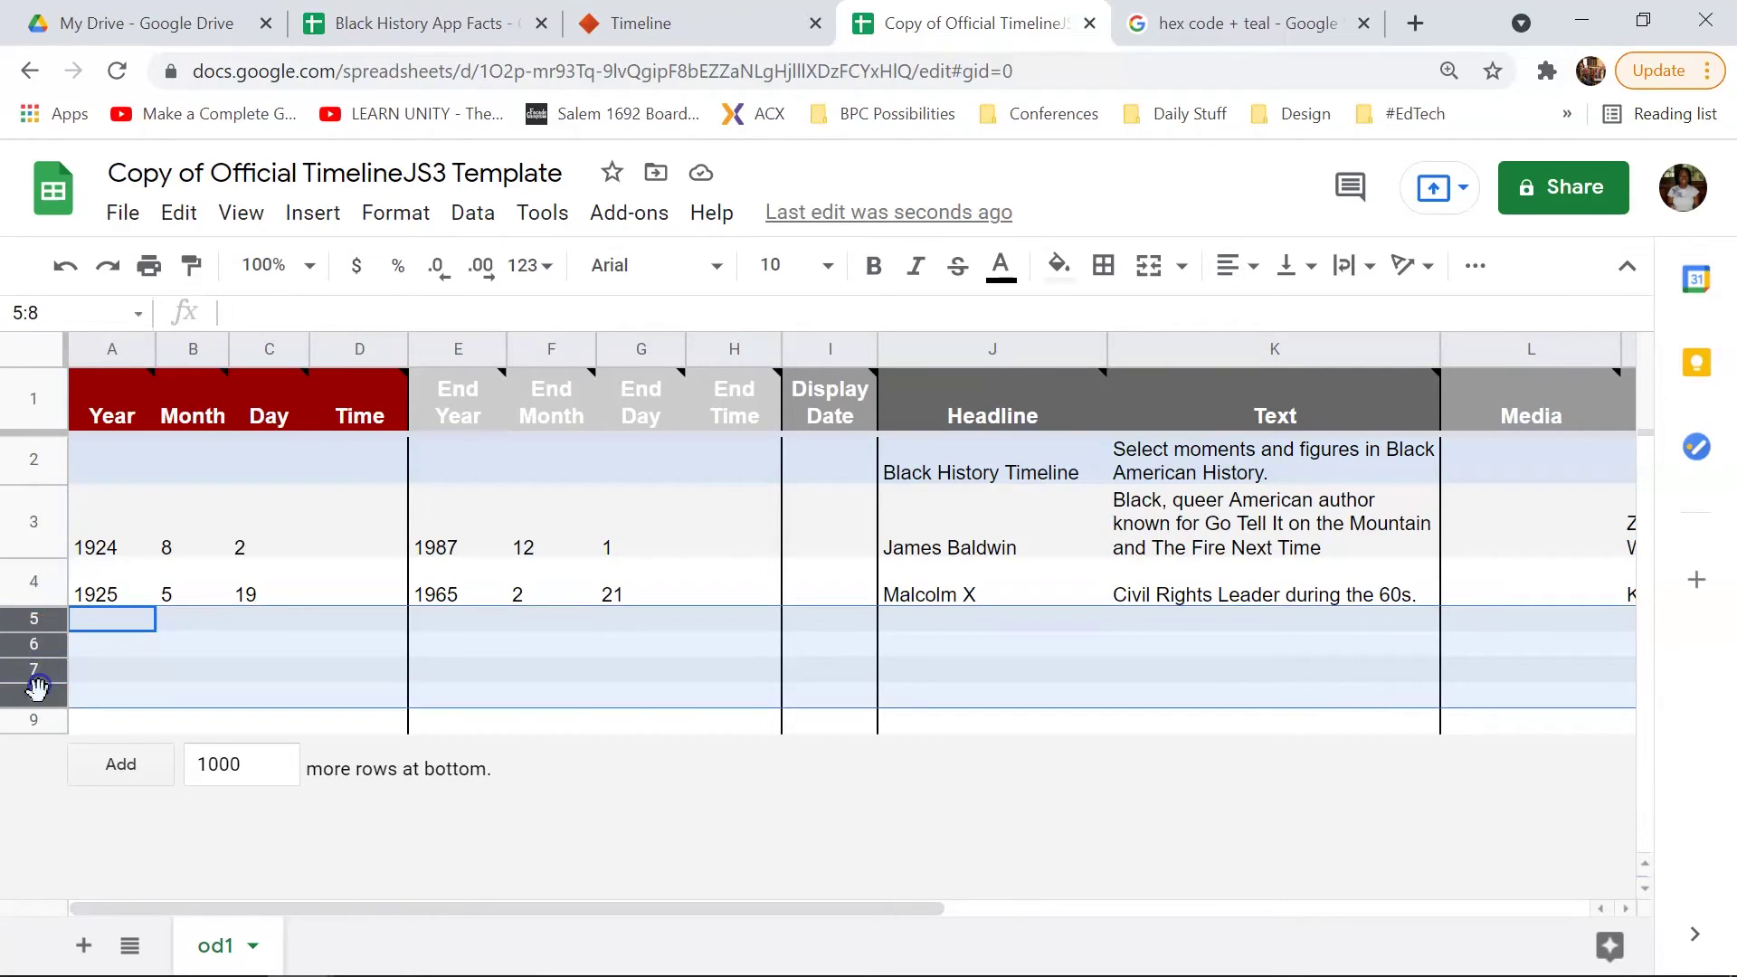
left_click(39, 720, "shift")
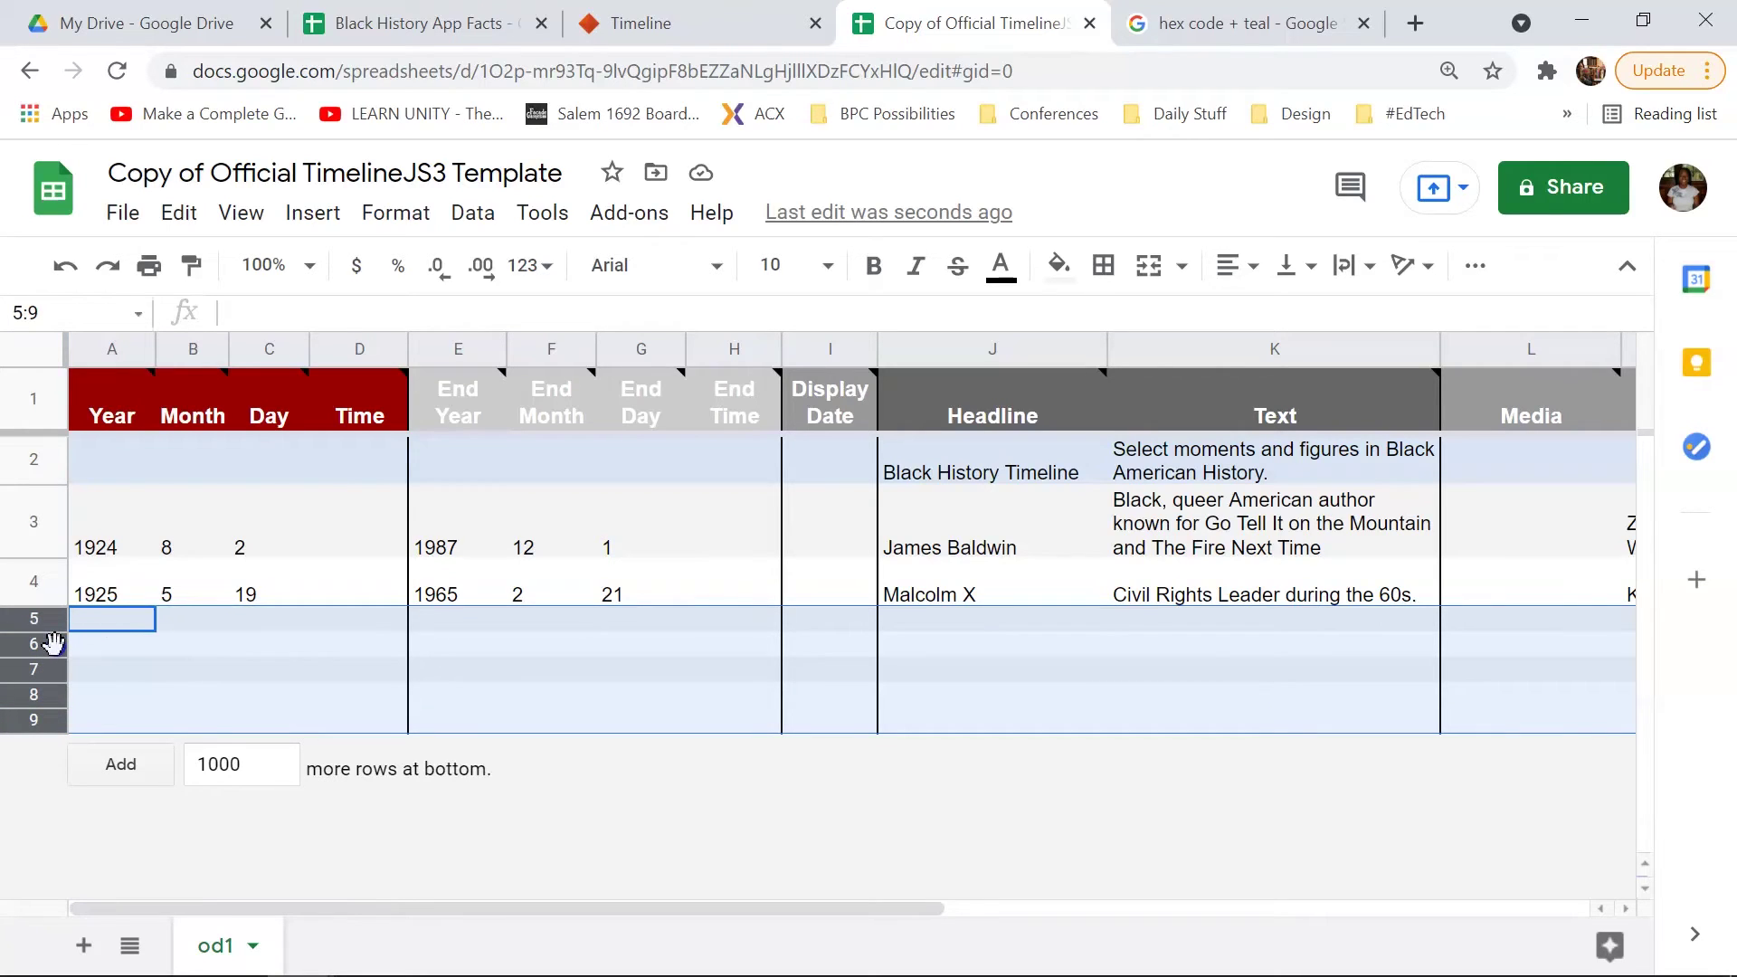
left_click_drag(50, 644, 92, 648)
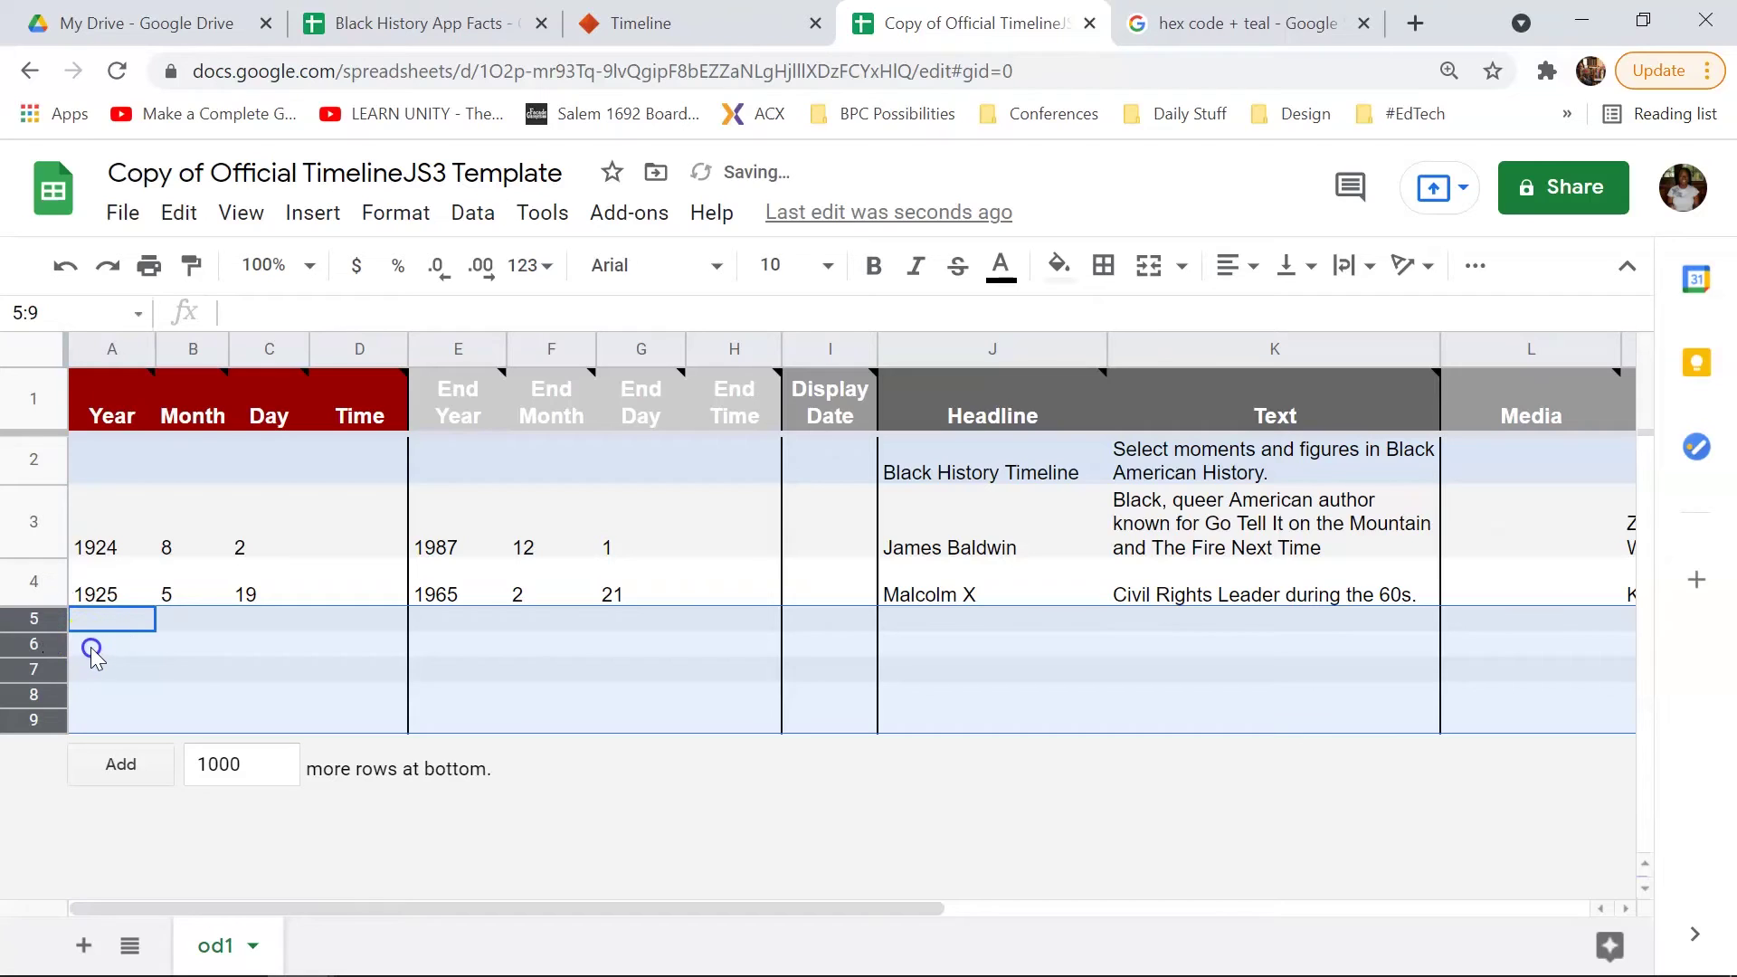
right_click(16, 621)
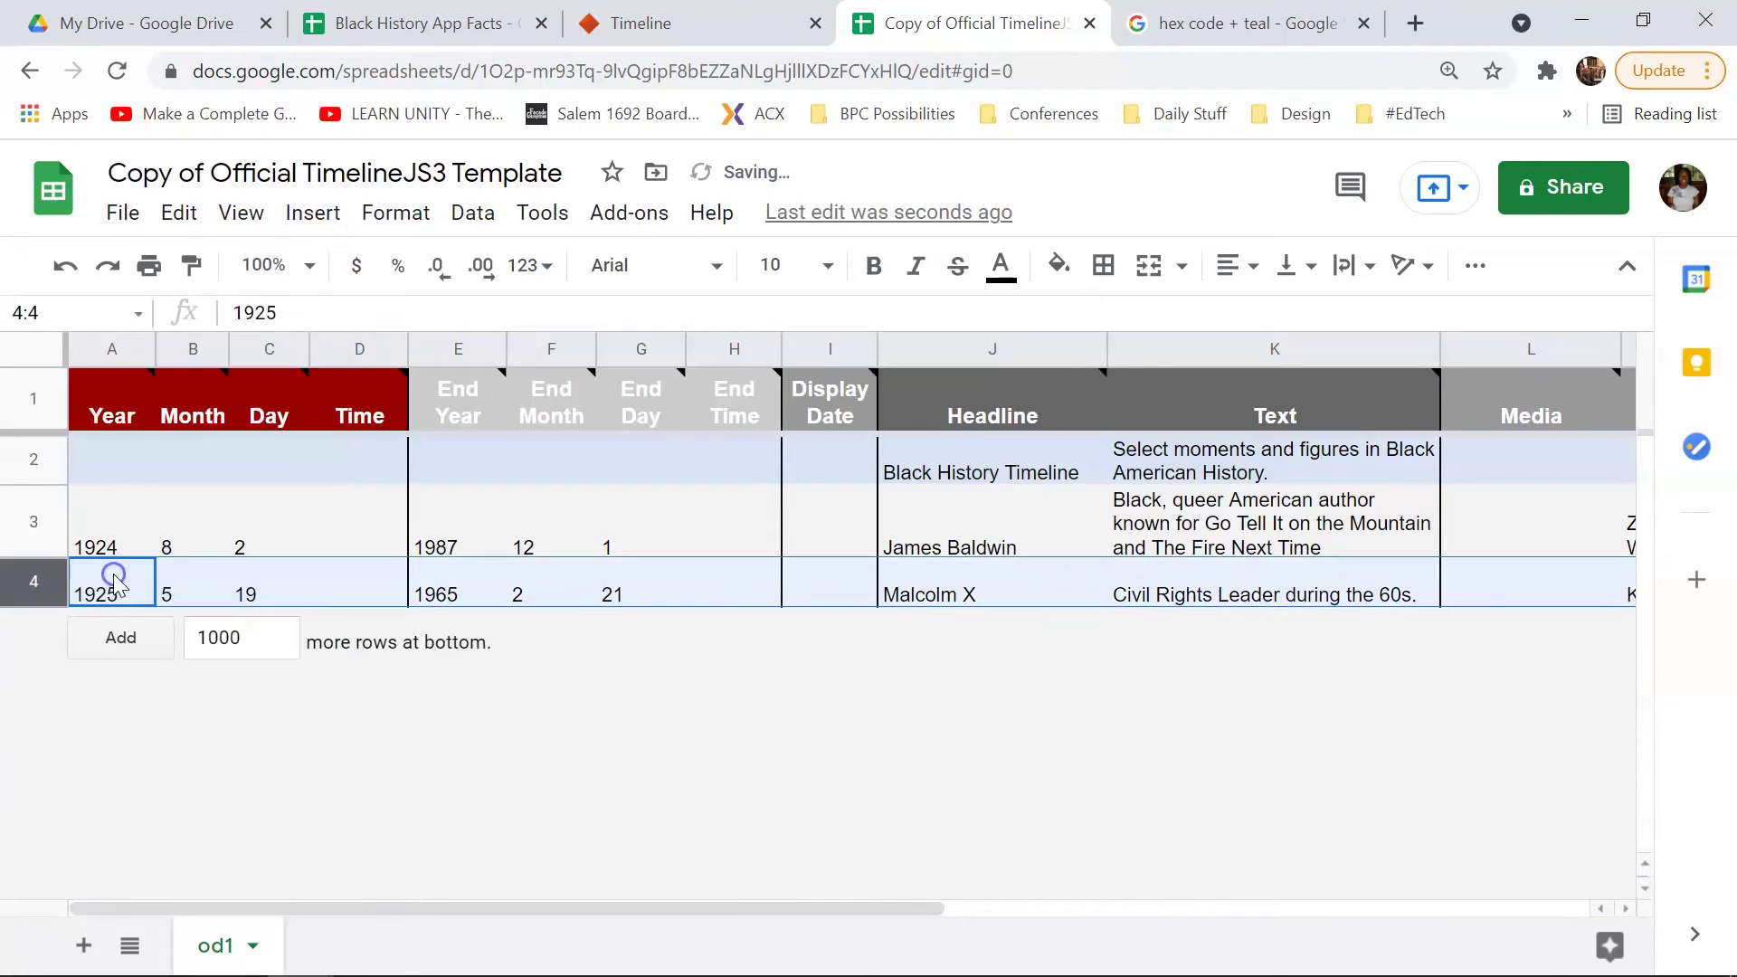
left_click(108, 579)
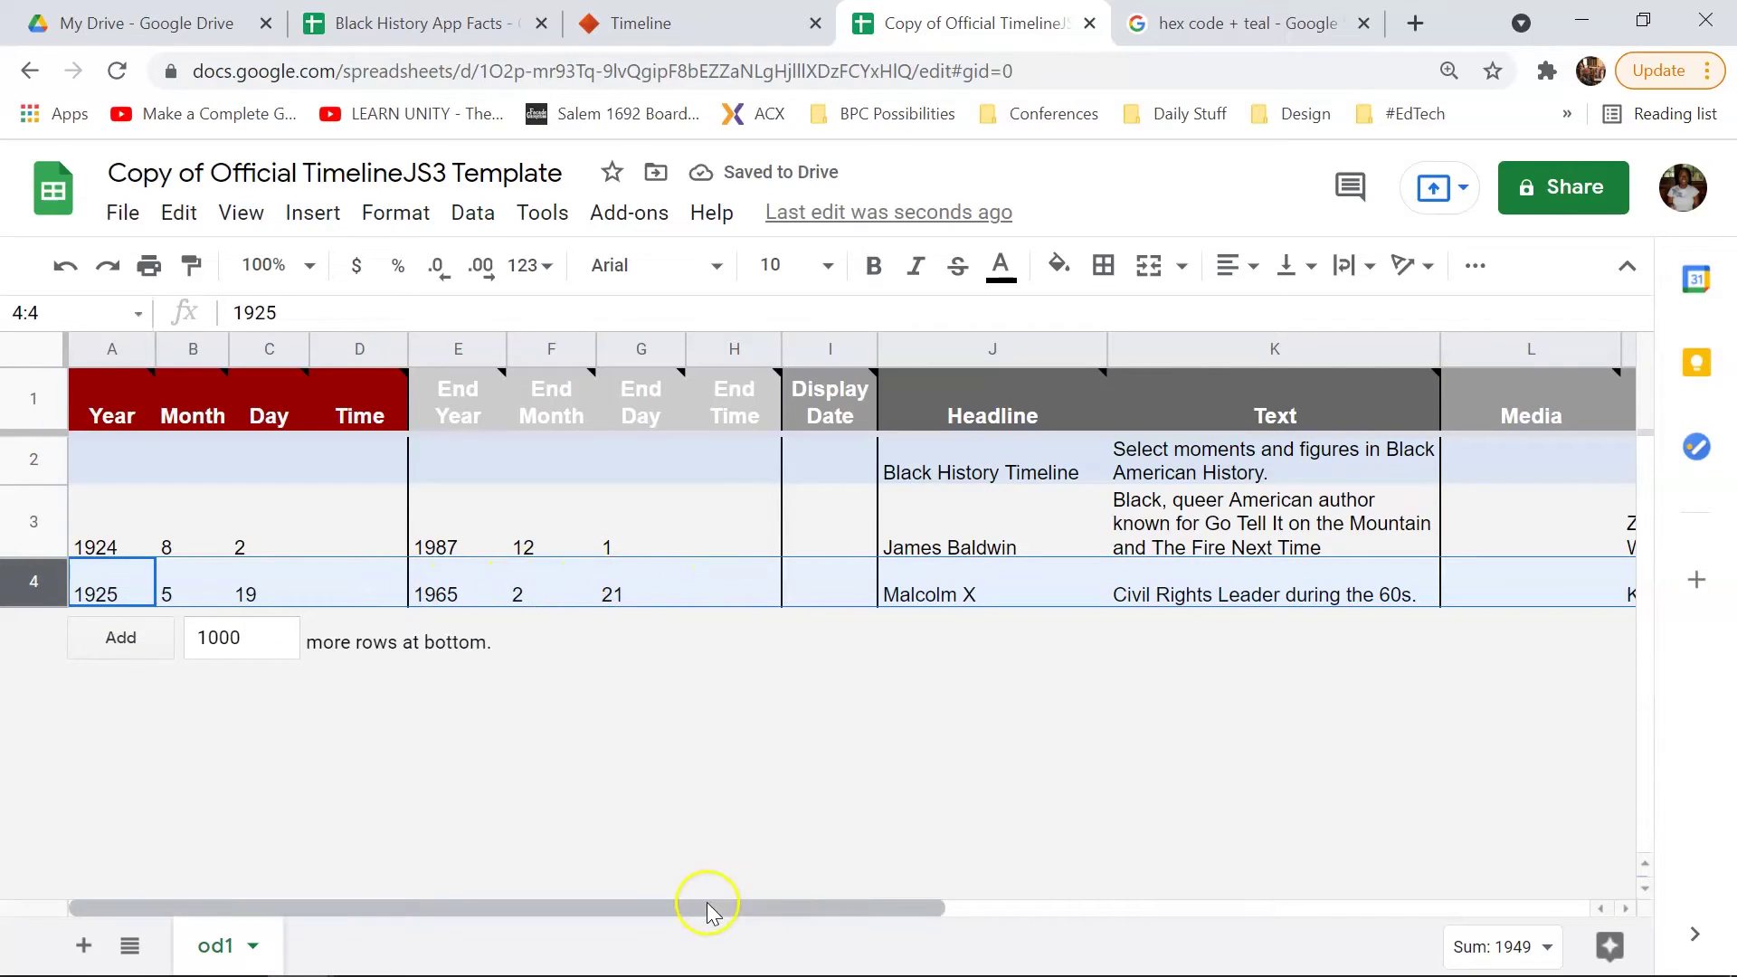
left_click_drag(709, 907, 1186, 887)
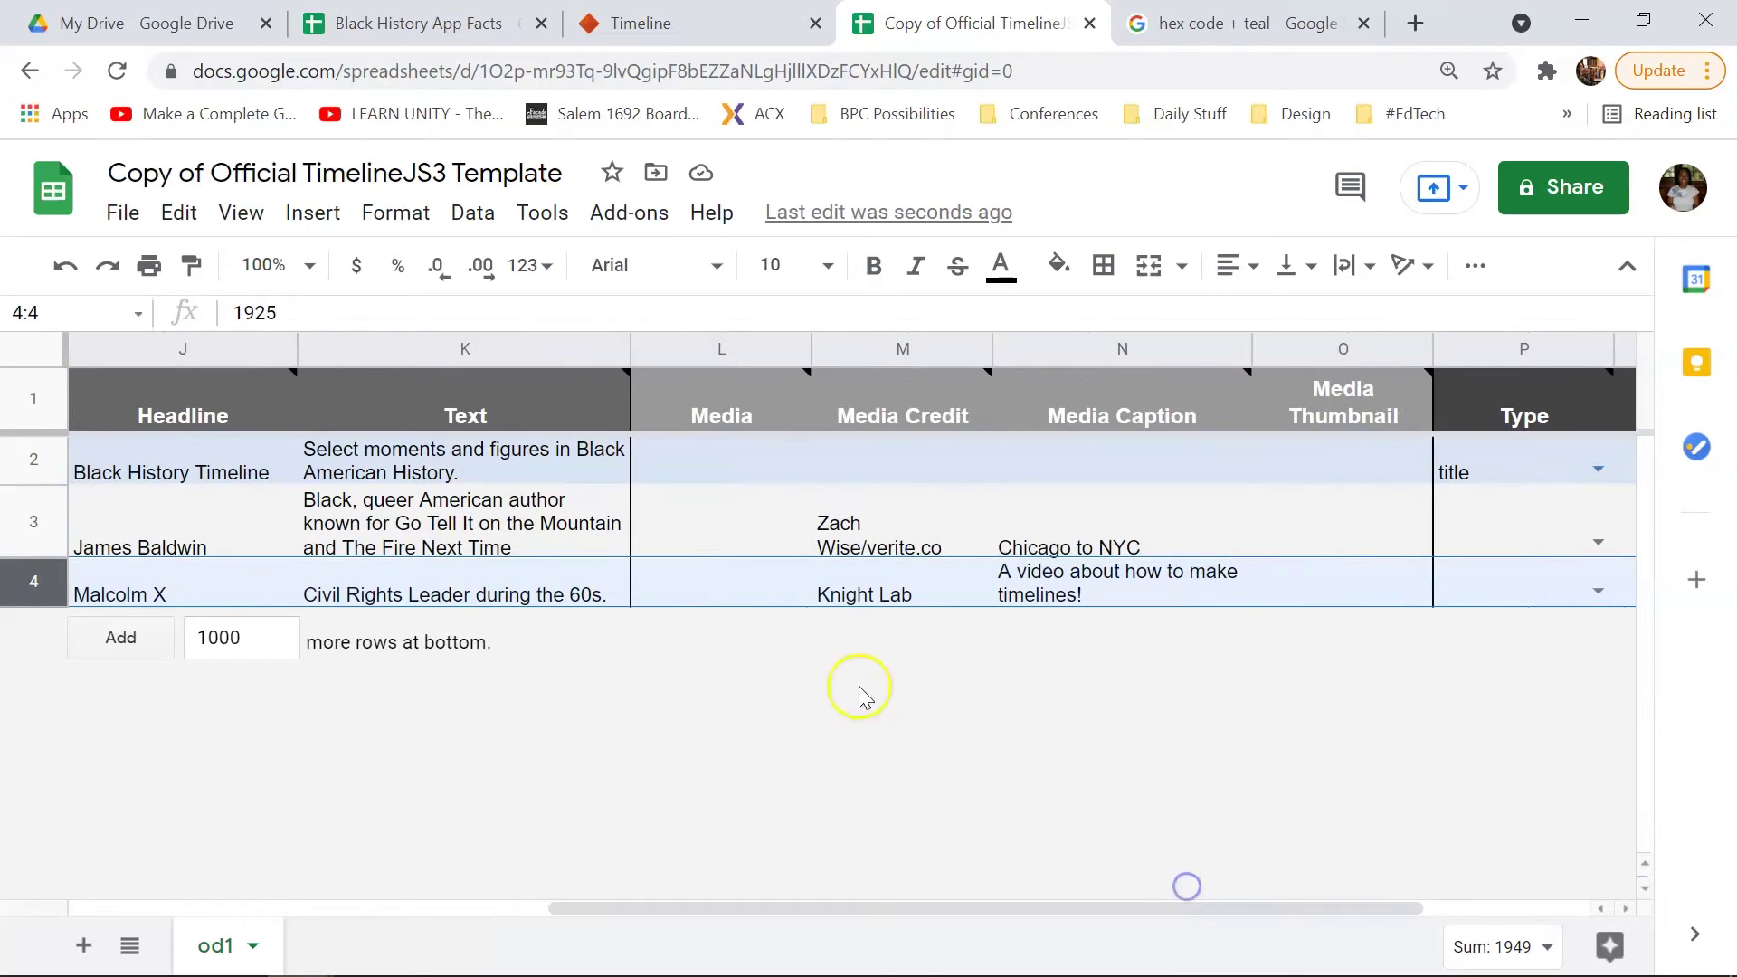
Step: Clear the template media credits in M3–M4 and the captions in N3–N4
left_click(874, 506)
key("Delete")
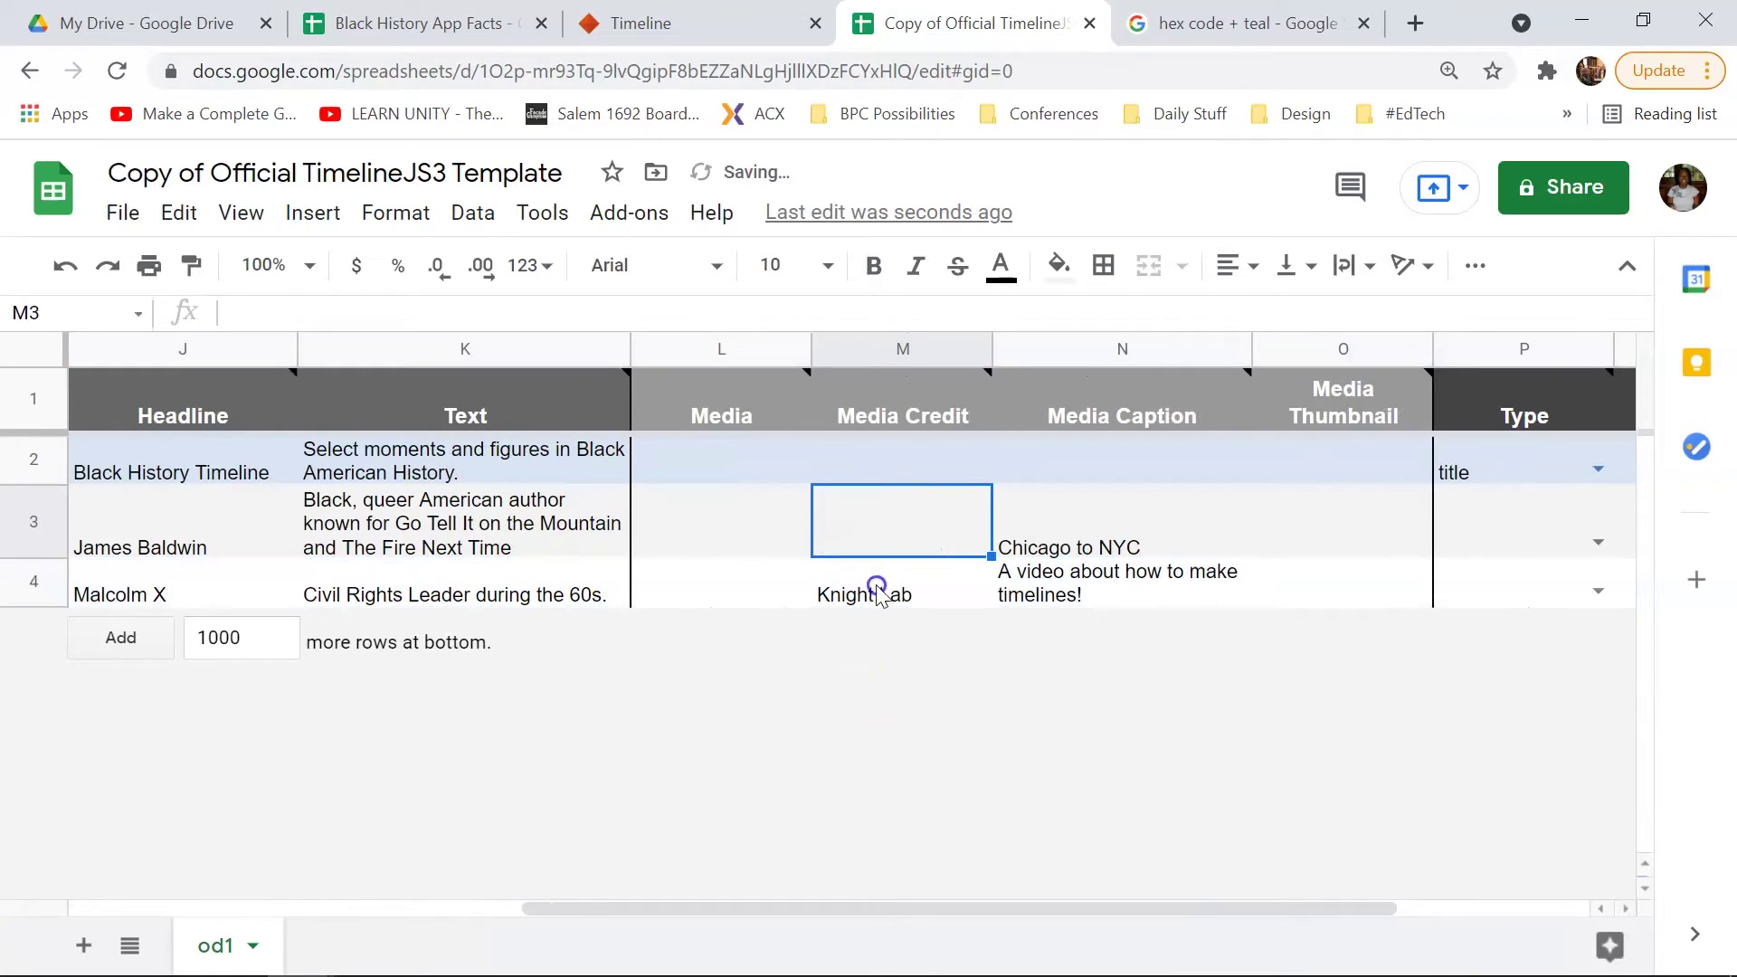
left_click(877, 589)
key("Delete")
left_click(1064, 554)
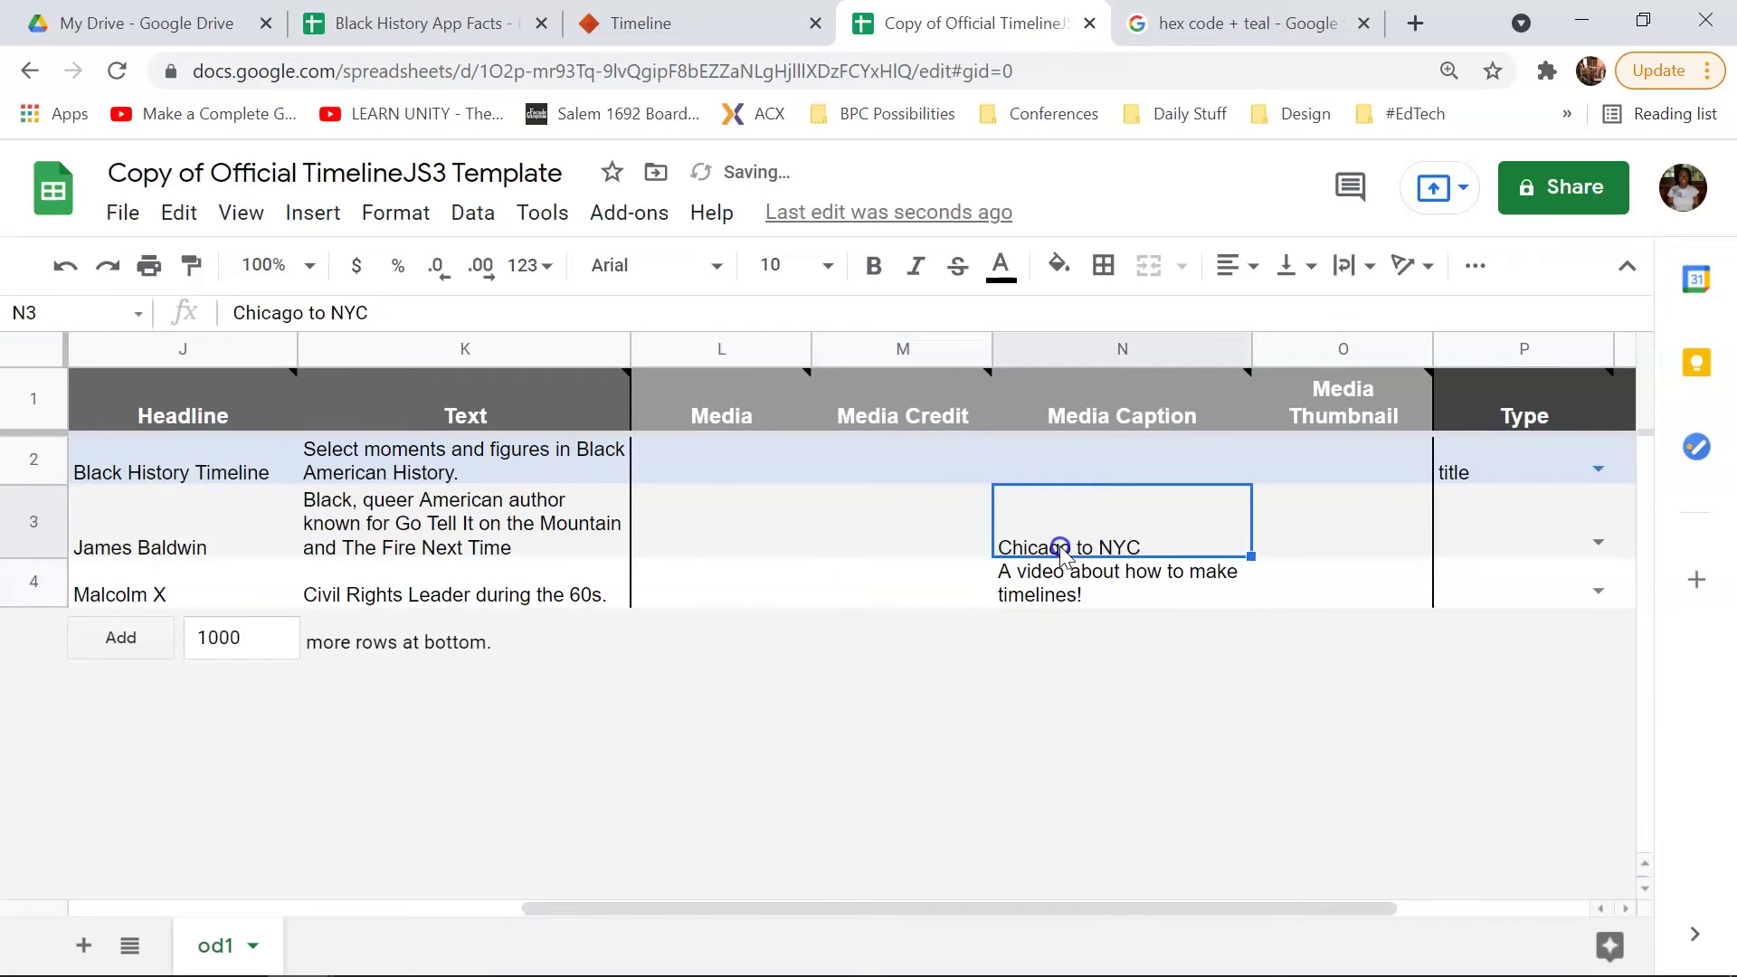
key("Delete")
left_click(1060, 575)
key("Delete")
Step: Enter the captions 'James Baldwin' in N3 and 'Malcolm X' in N4
left_click(1065, 514)
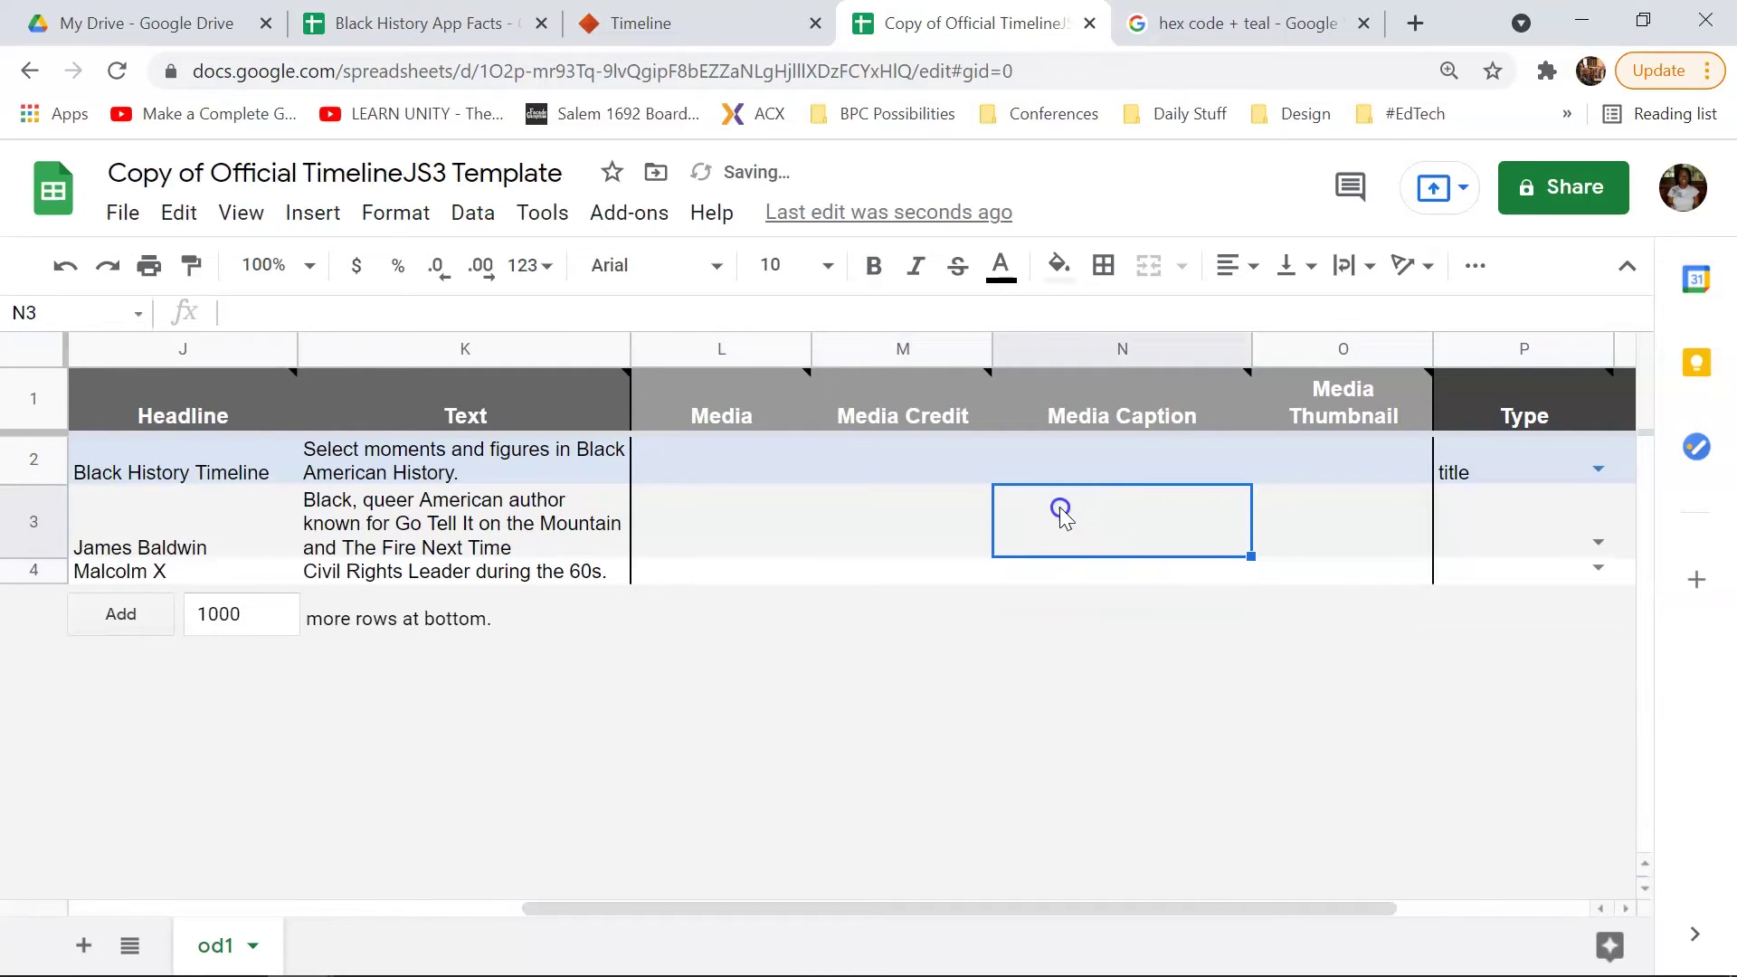
type("James Baldwin")
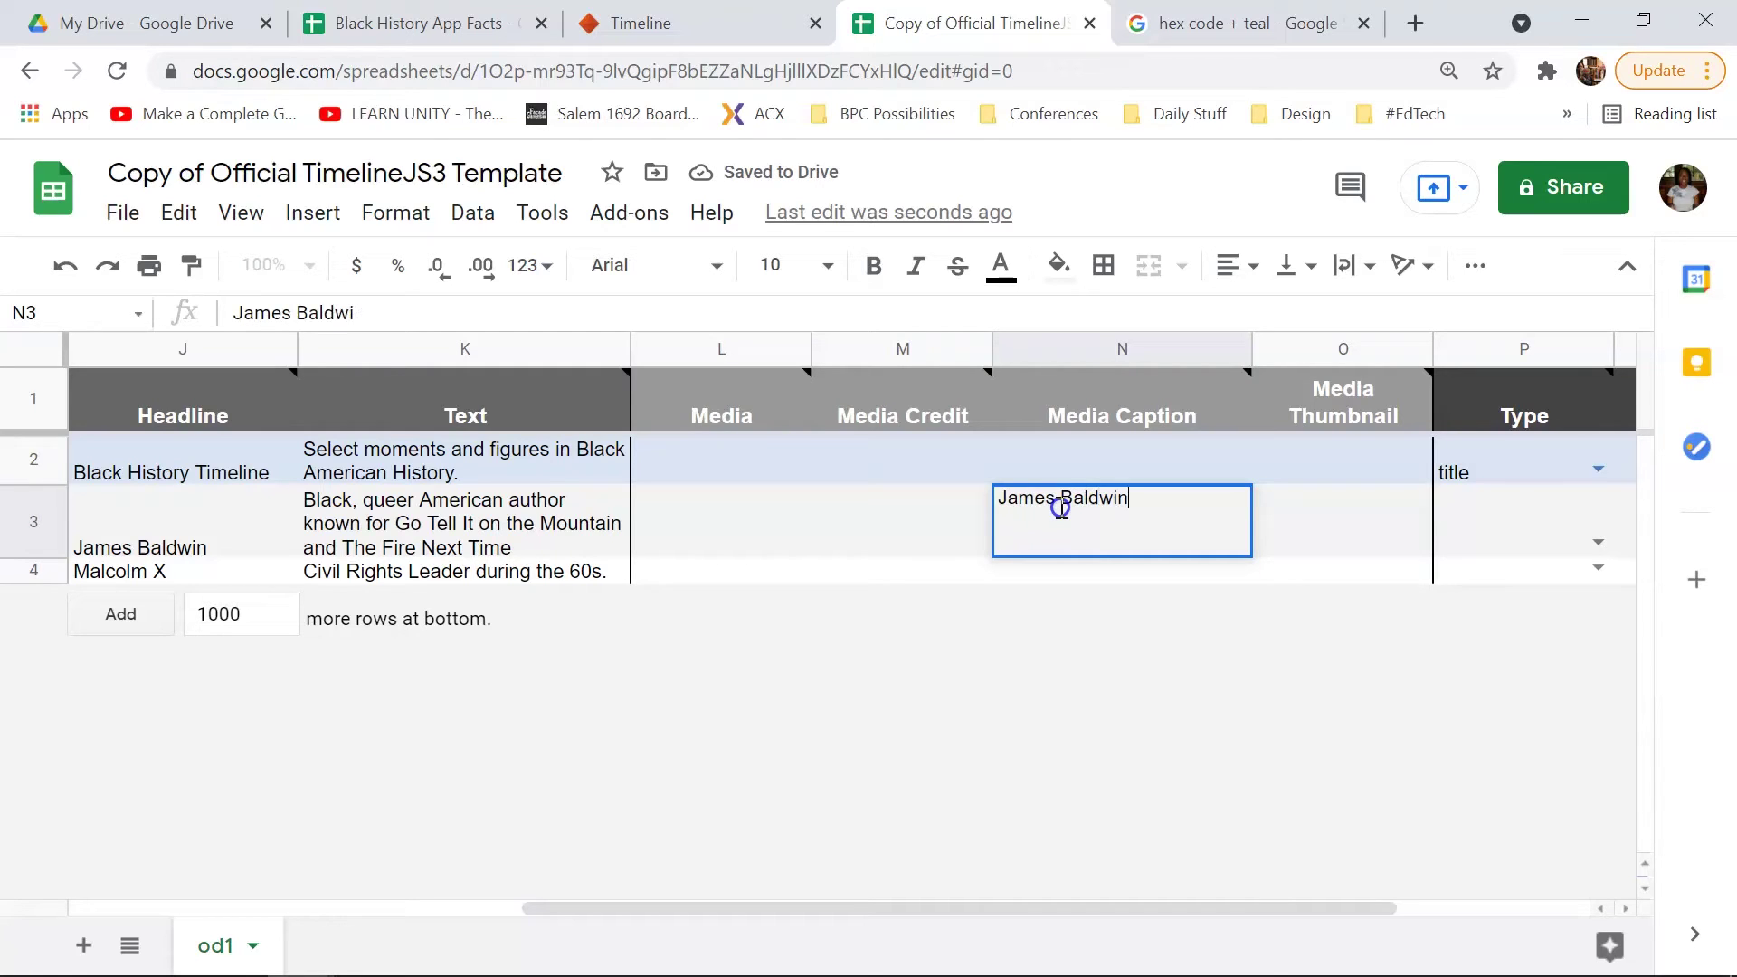
key("Return")
type("Malo")
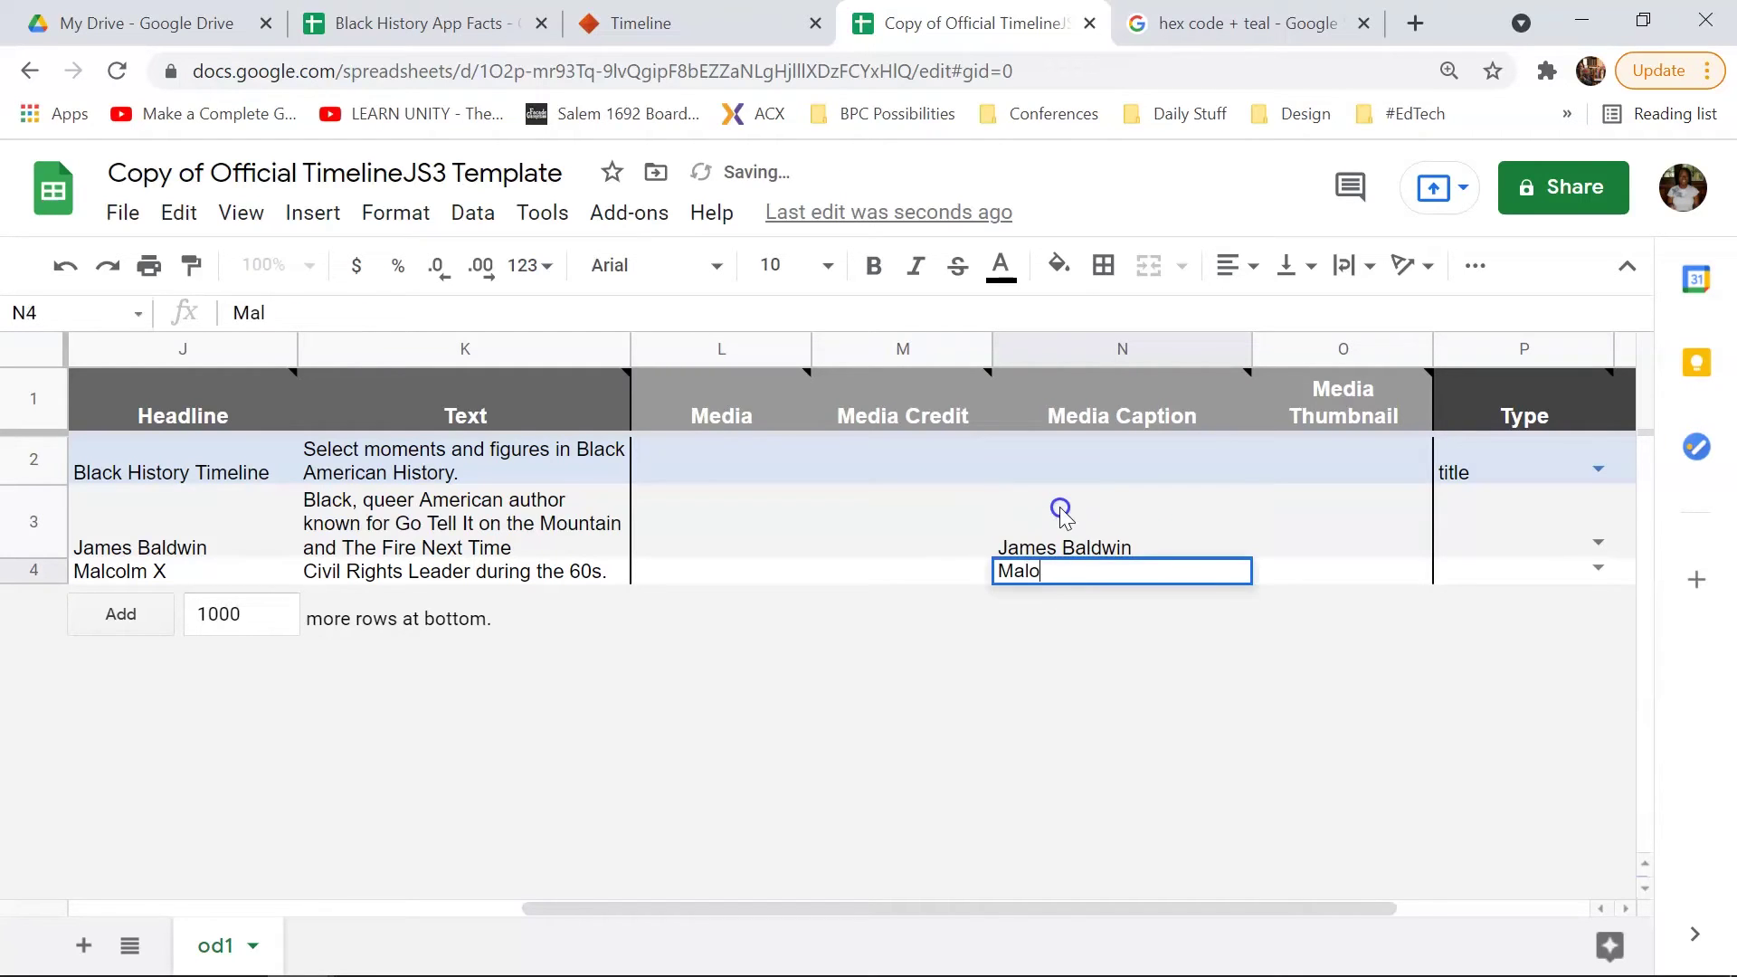
type("colm X")
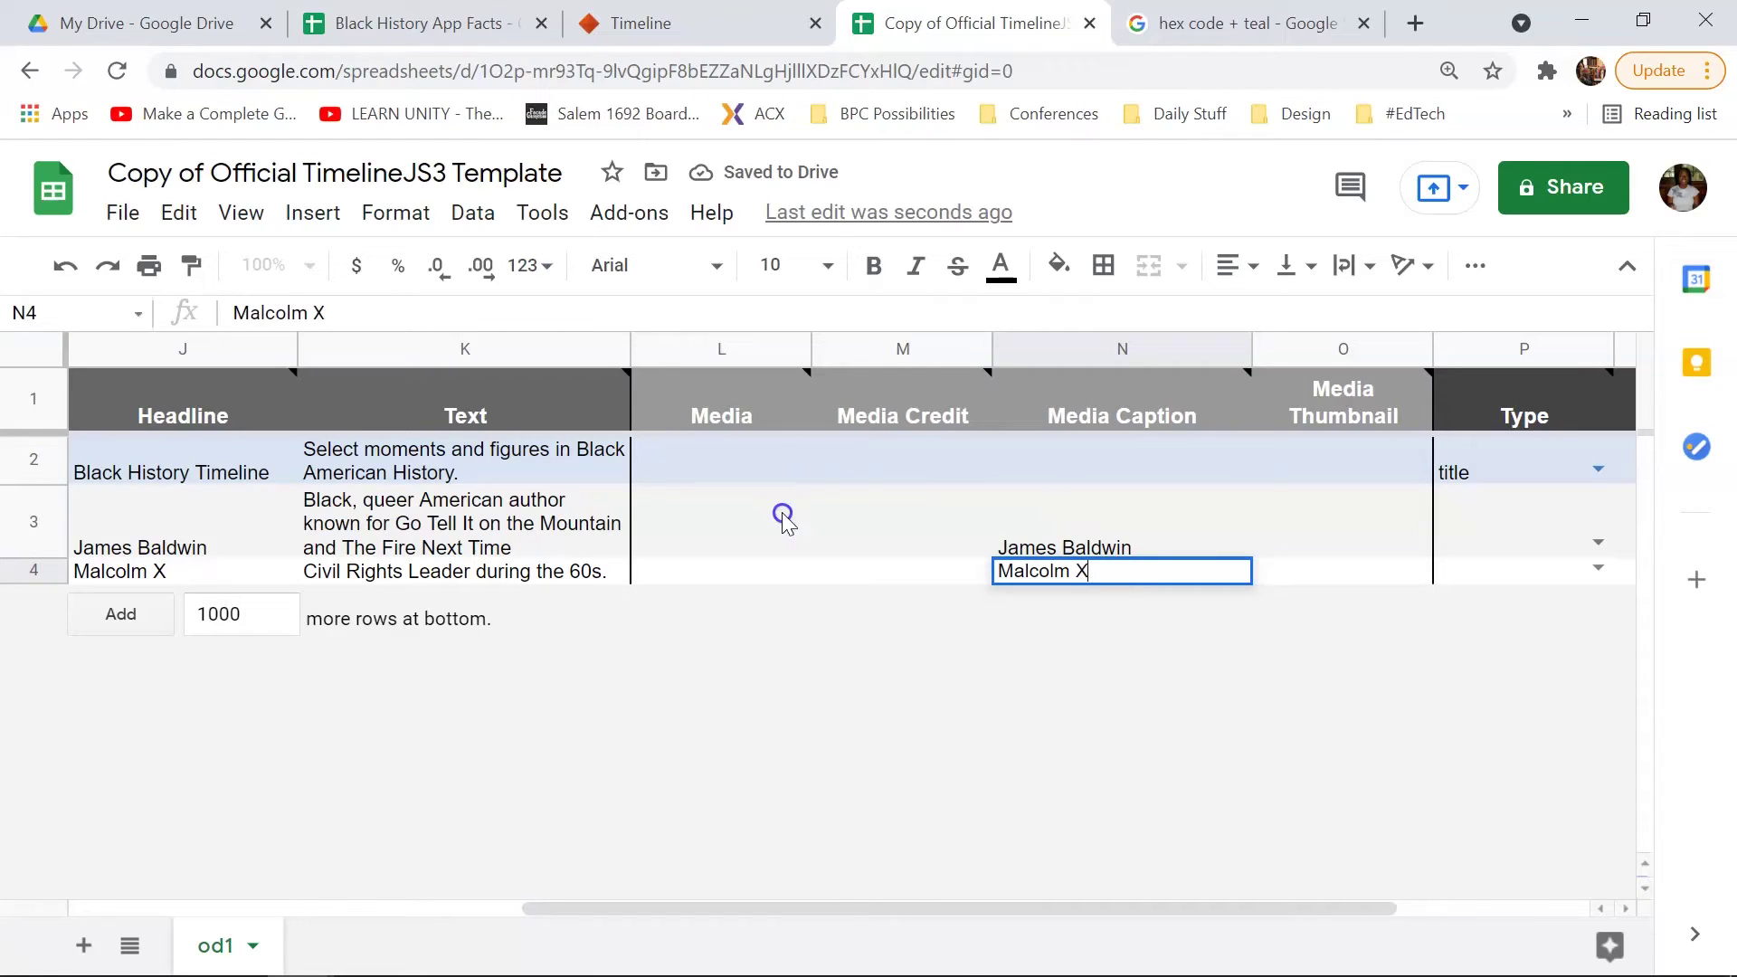
left_click(669, 505)
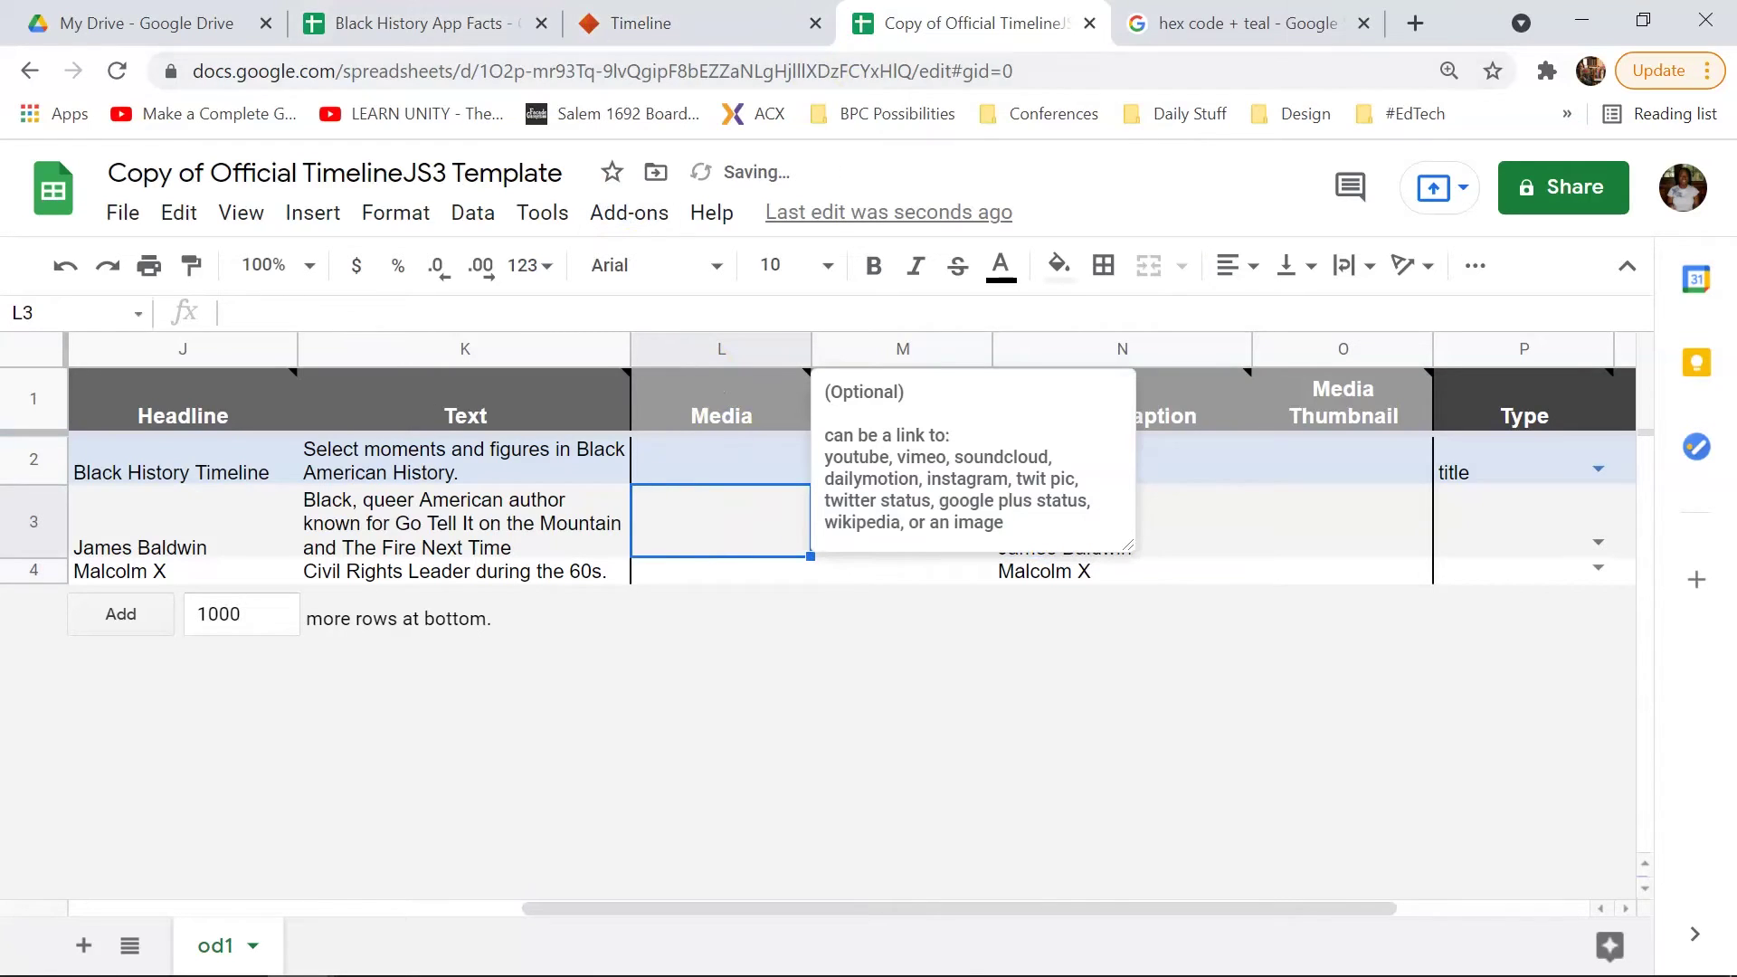
left_click(144, 23)
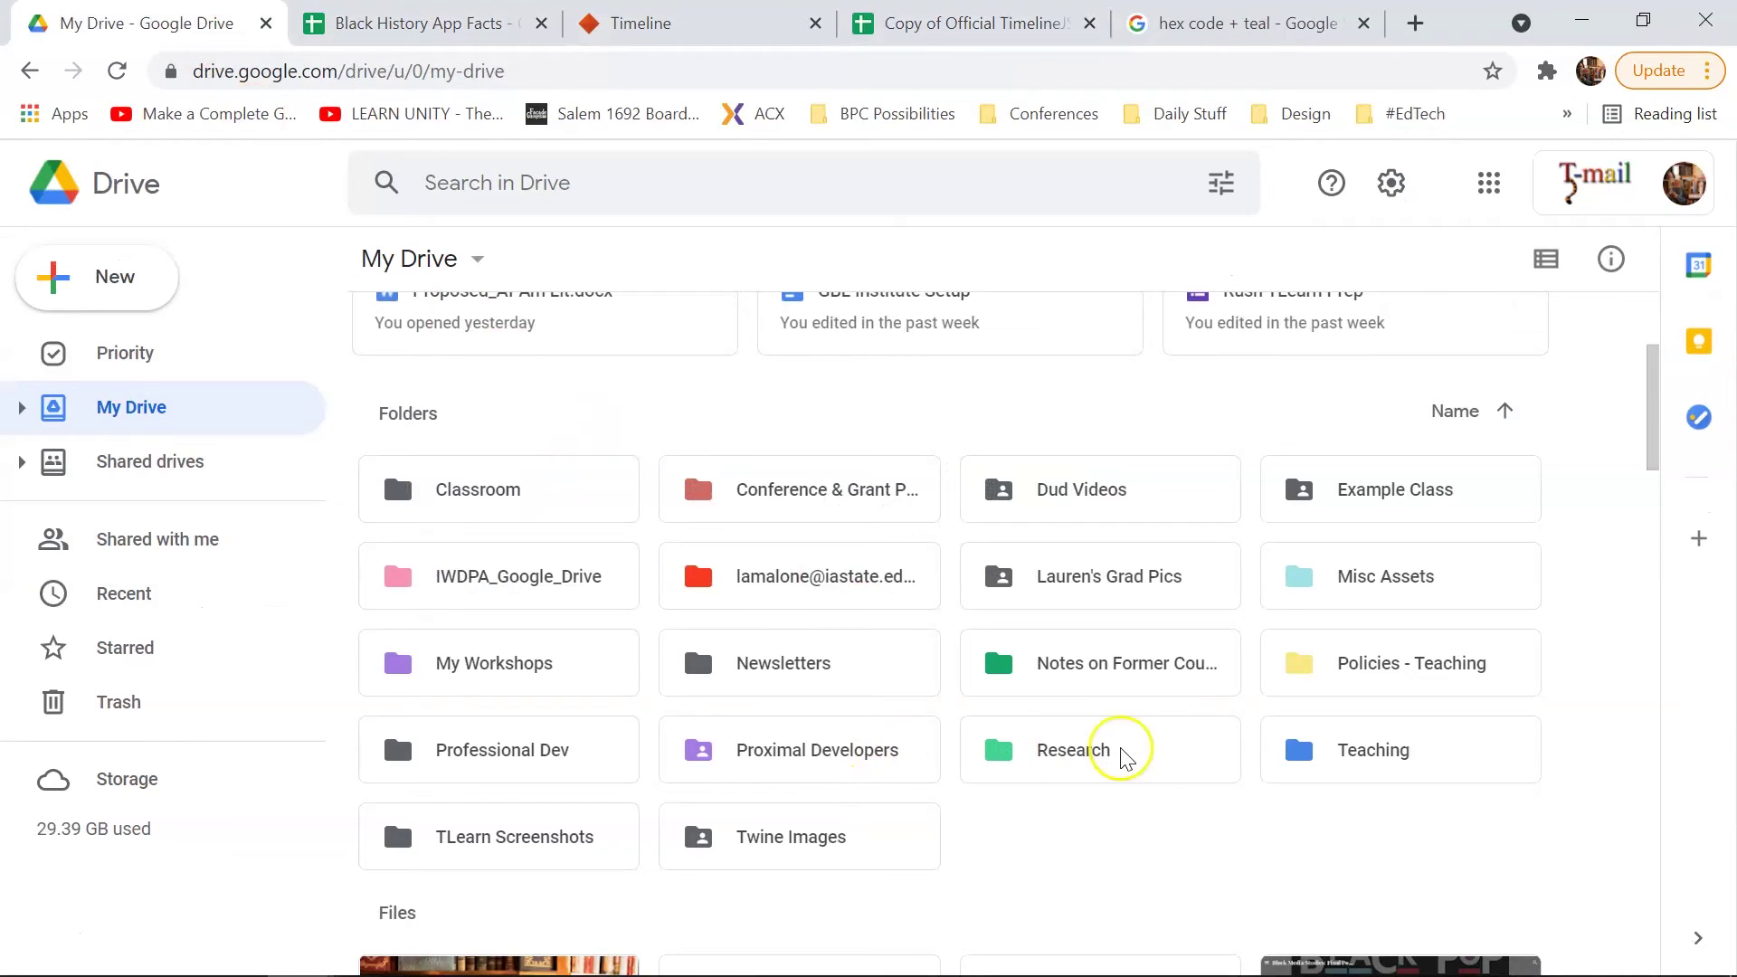
Step: Open Teaching › Af Am Lit › Black History Pictures and scroll down to the James_Baldwin image
double_click(1326, 762)
double_click(568, 398)
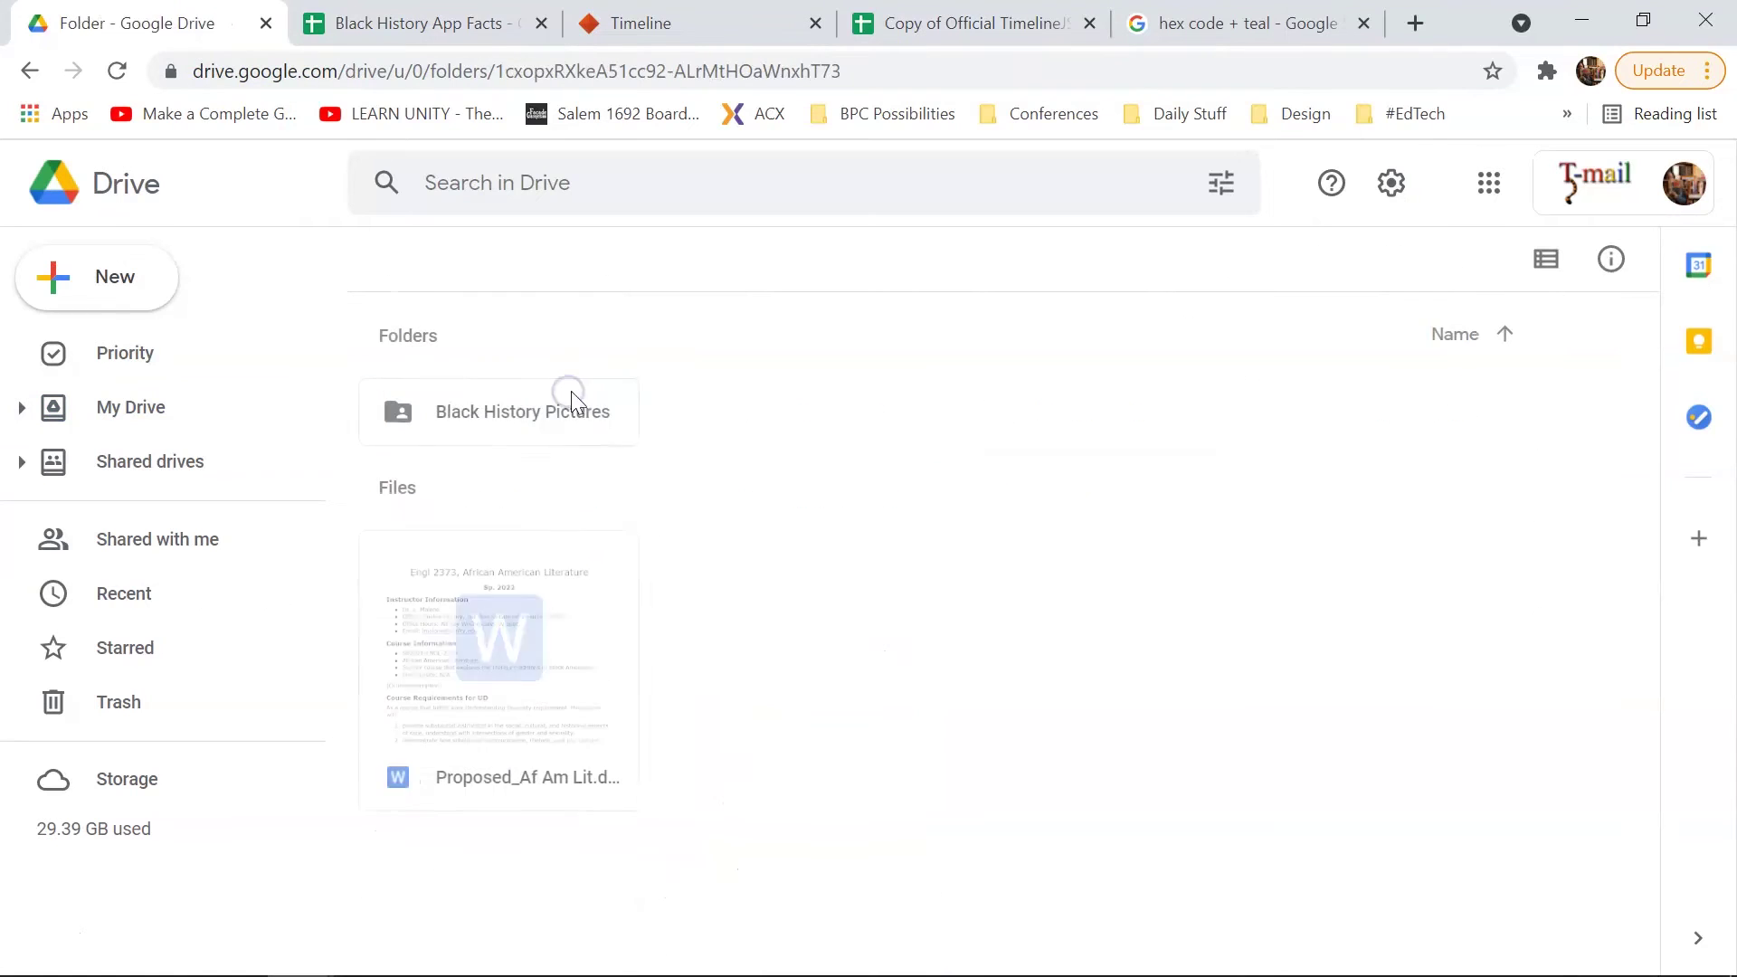
double_click(532, 413)
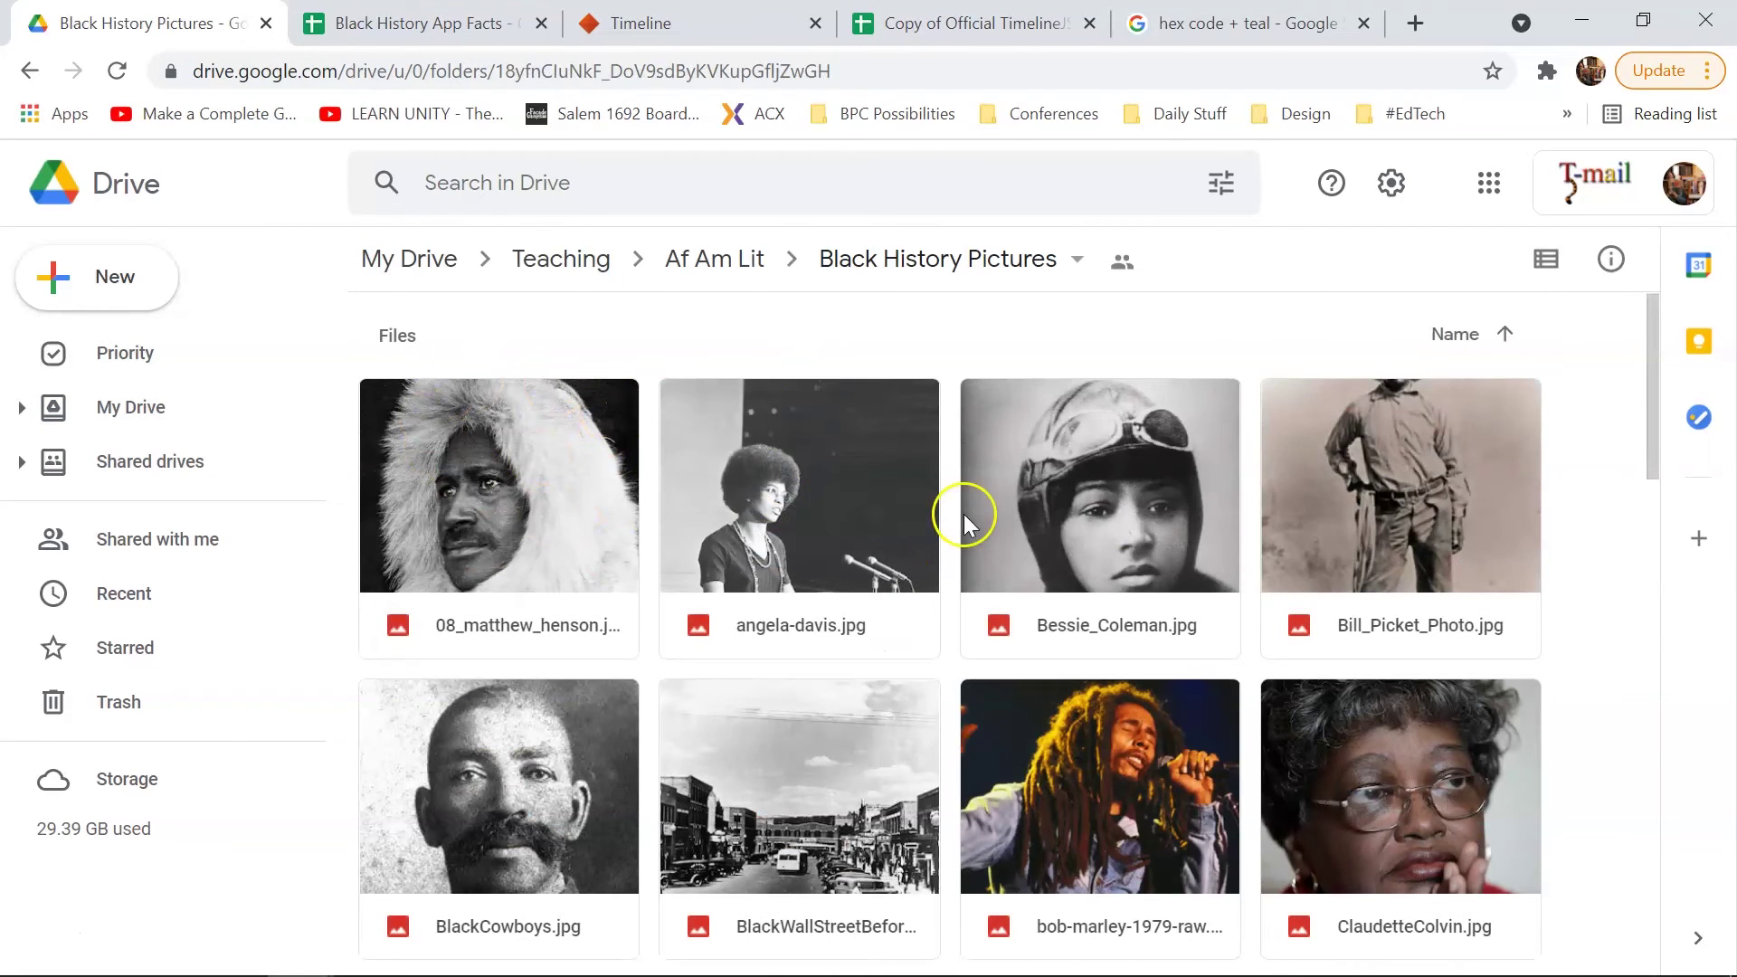
scroll(991, 600, "down", 6)
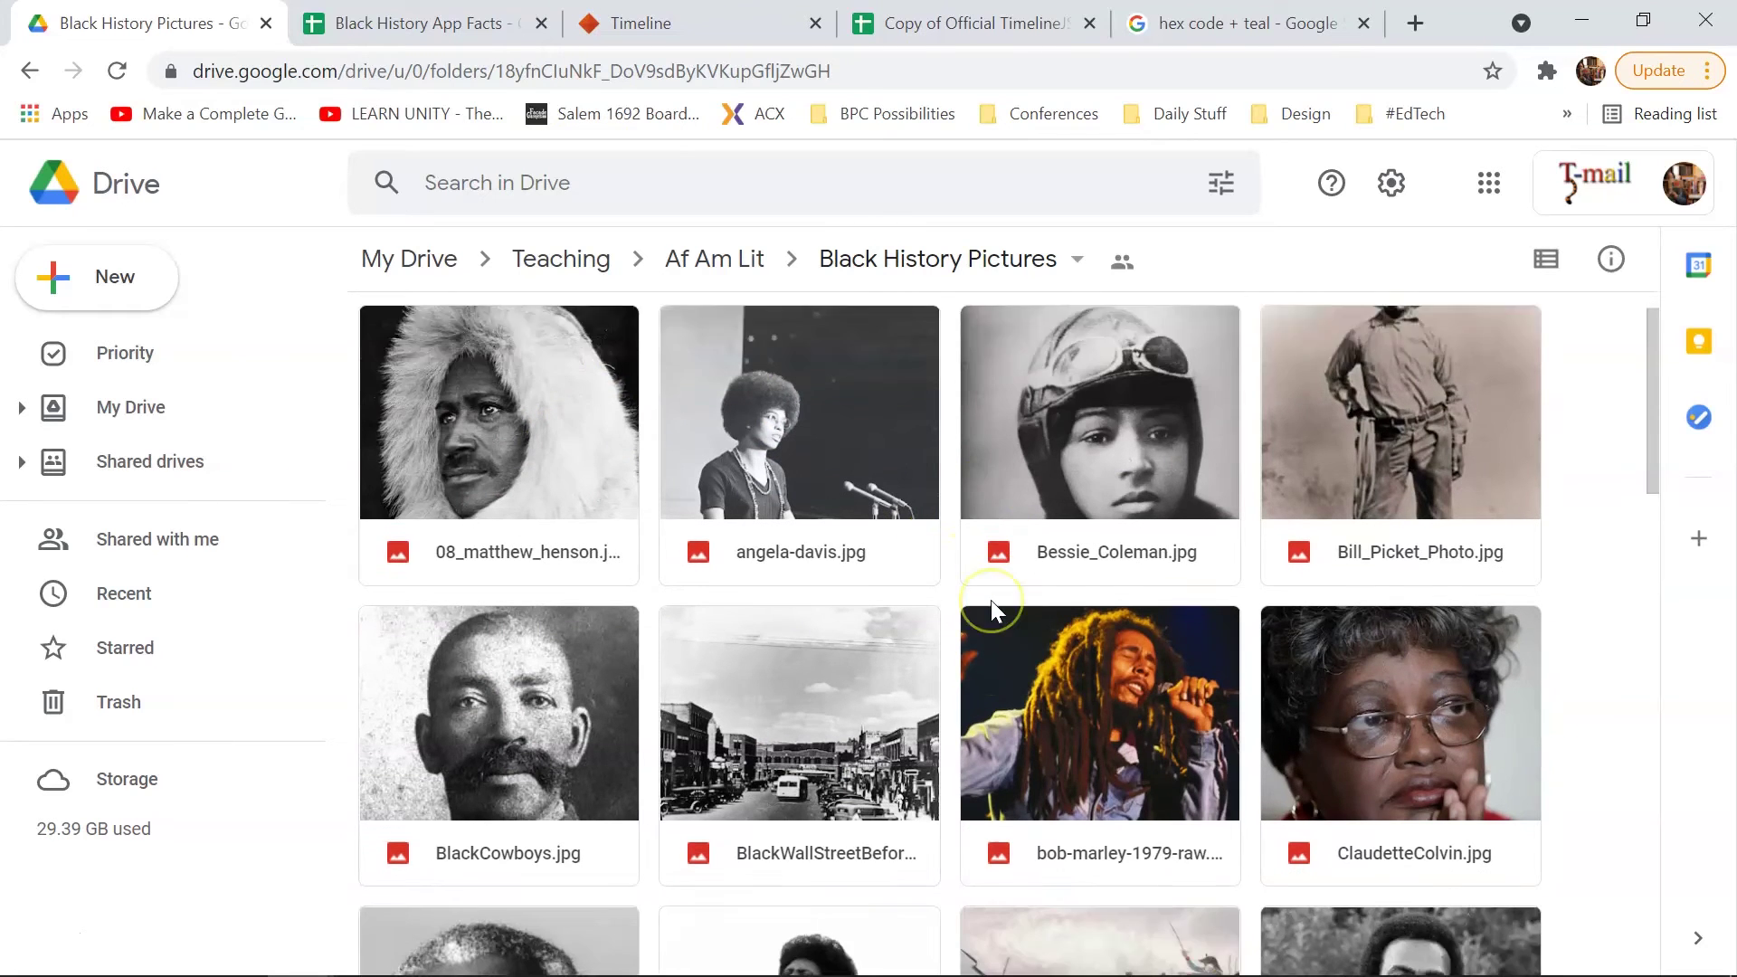
scroll(991, 600, "down", 3)
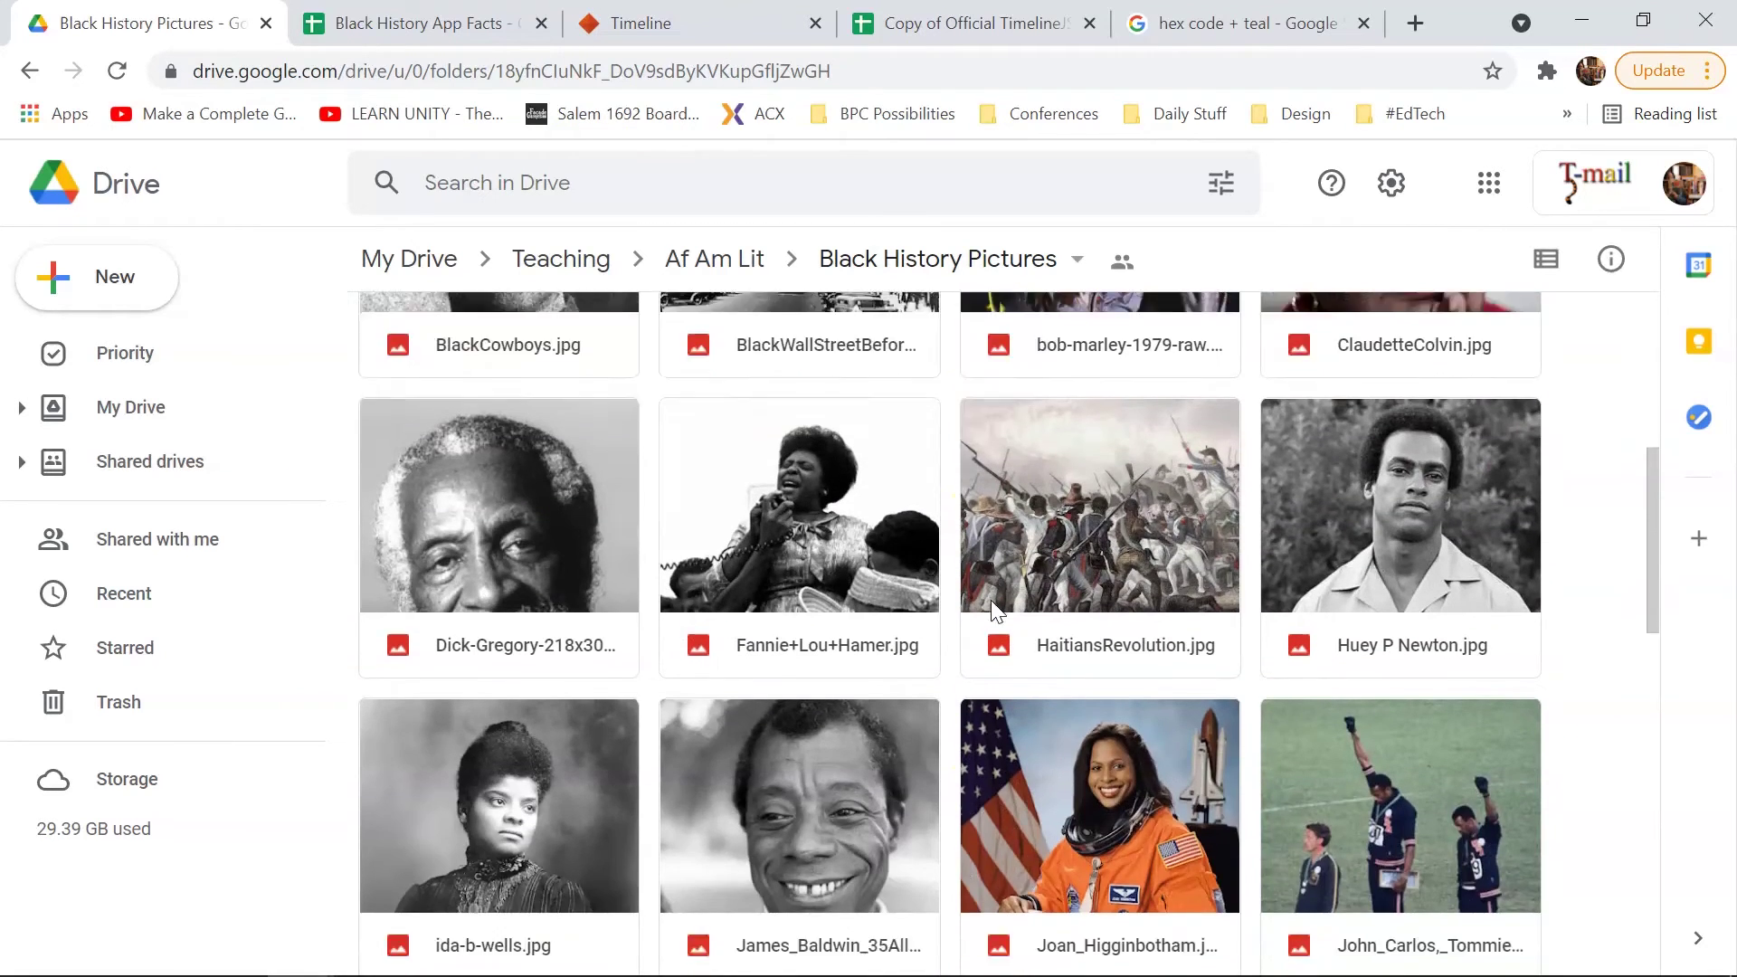
Step: Turn on link sharing for the James Baldwin photo and the Black History Pictures folder
right_click(746, 560)
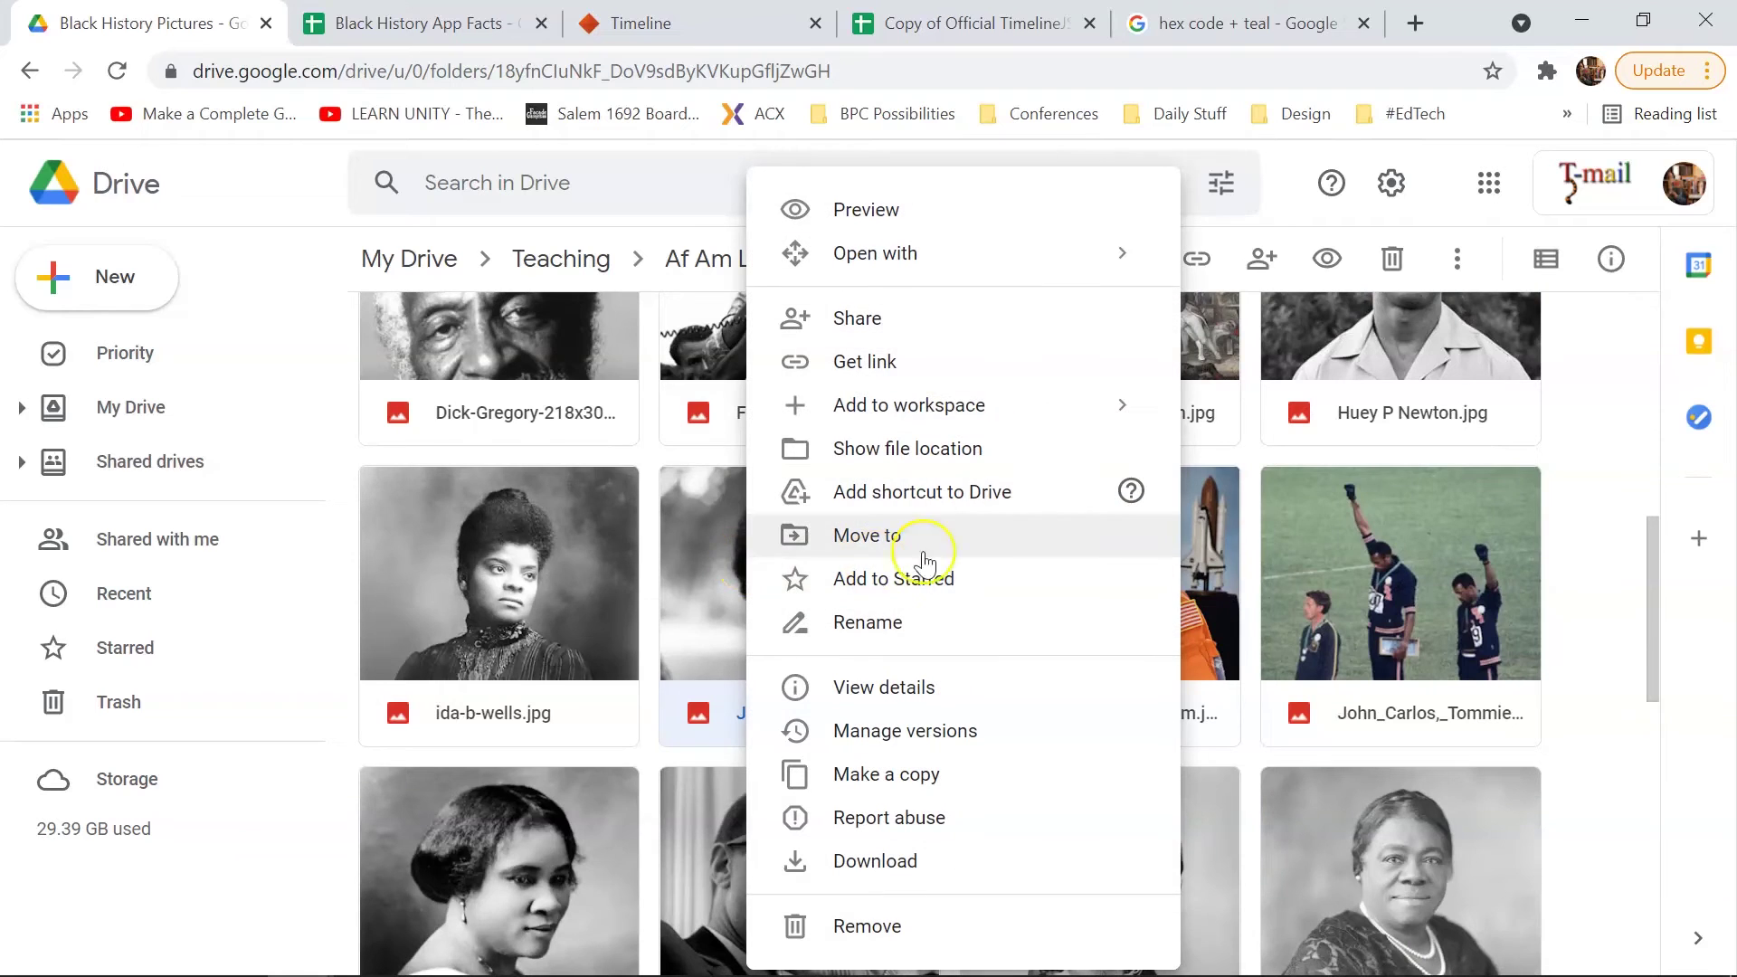
left_click(982, 367)
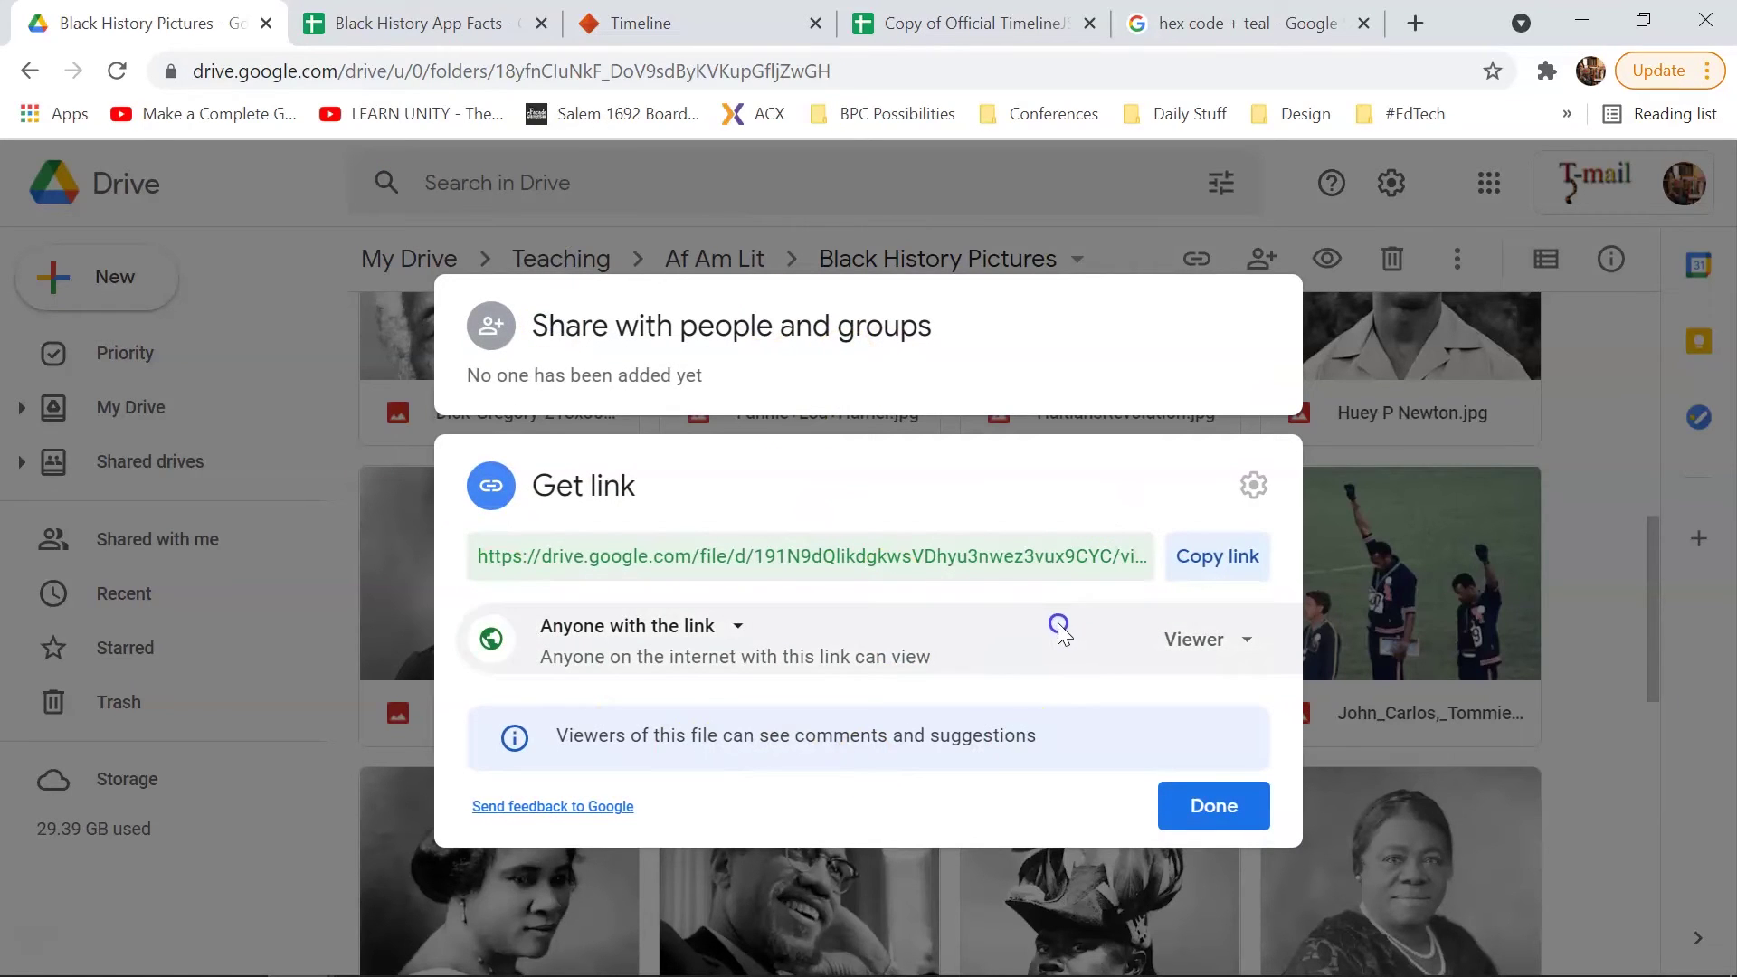
left_click(1567, 490)
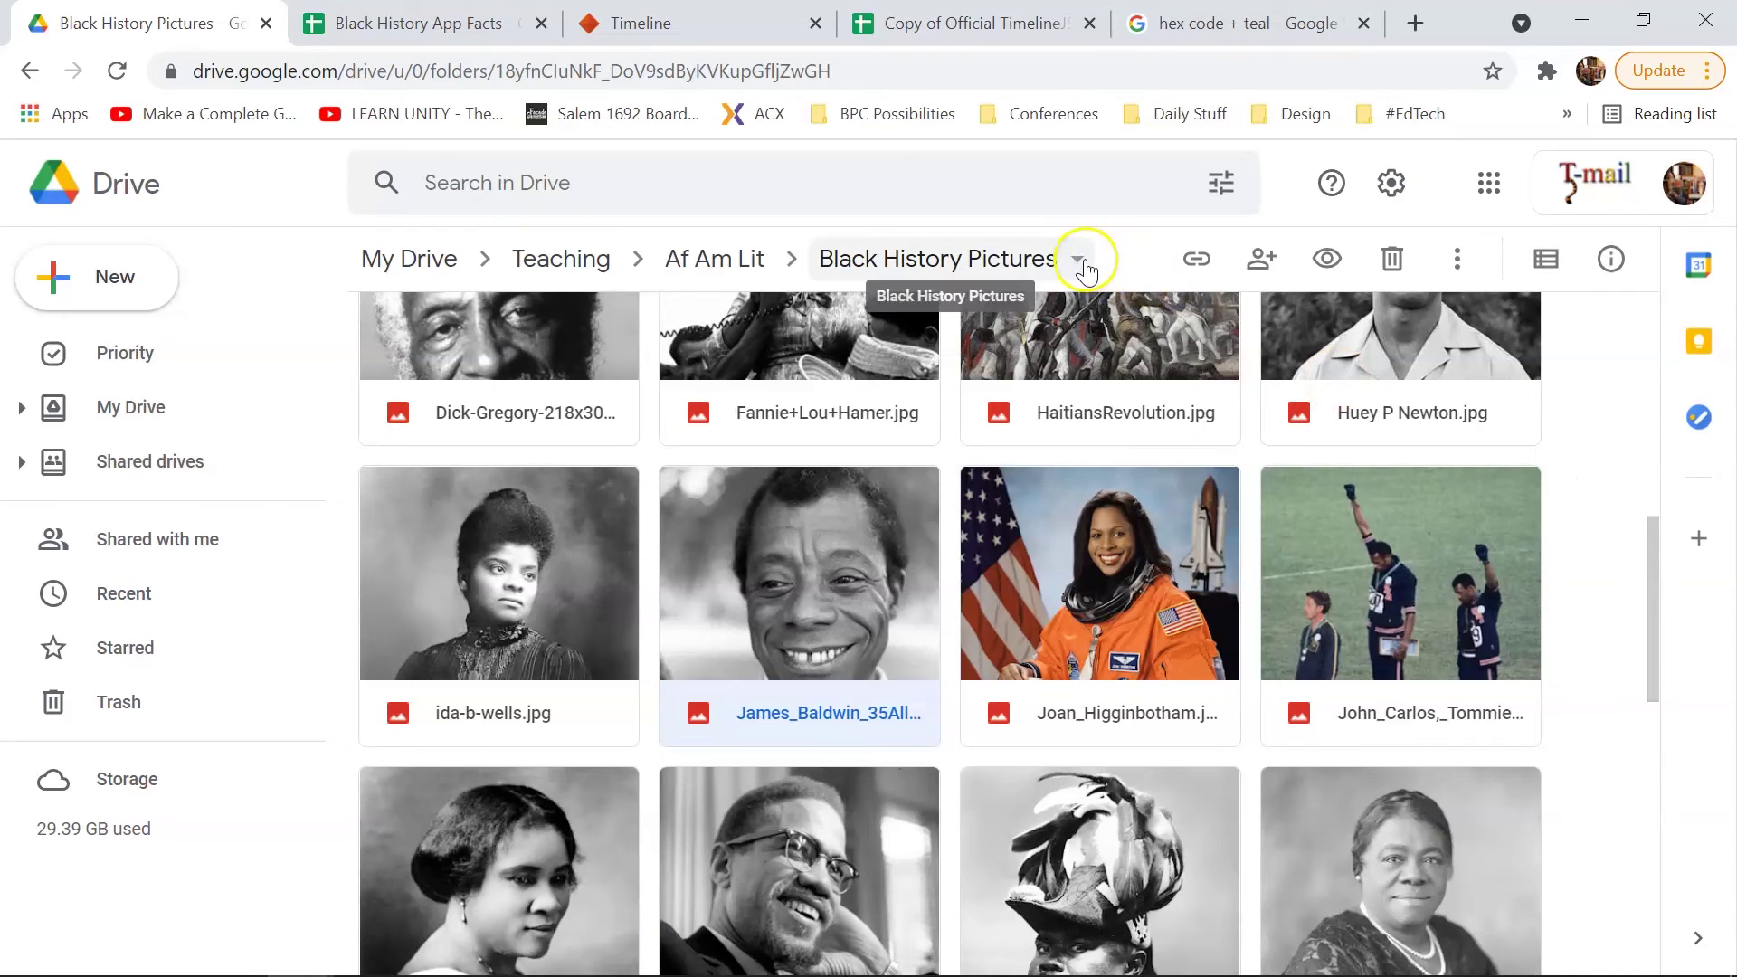
left_click(1083, 262)
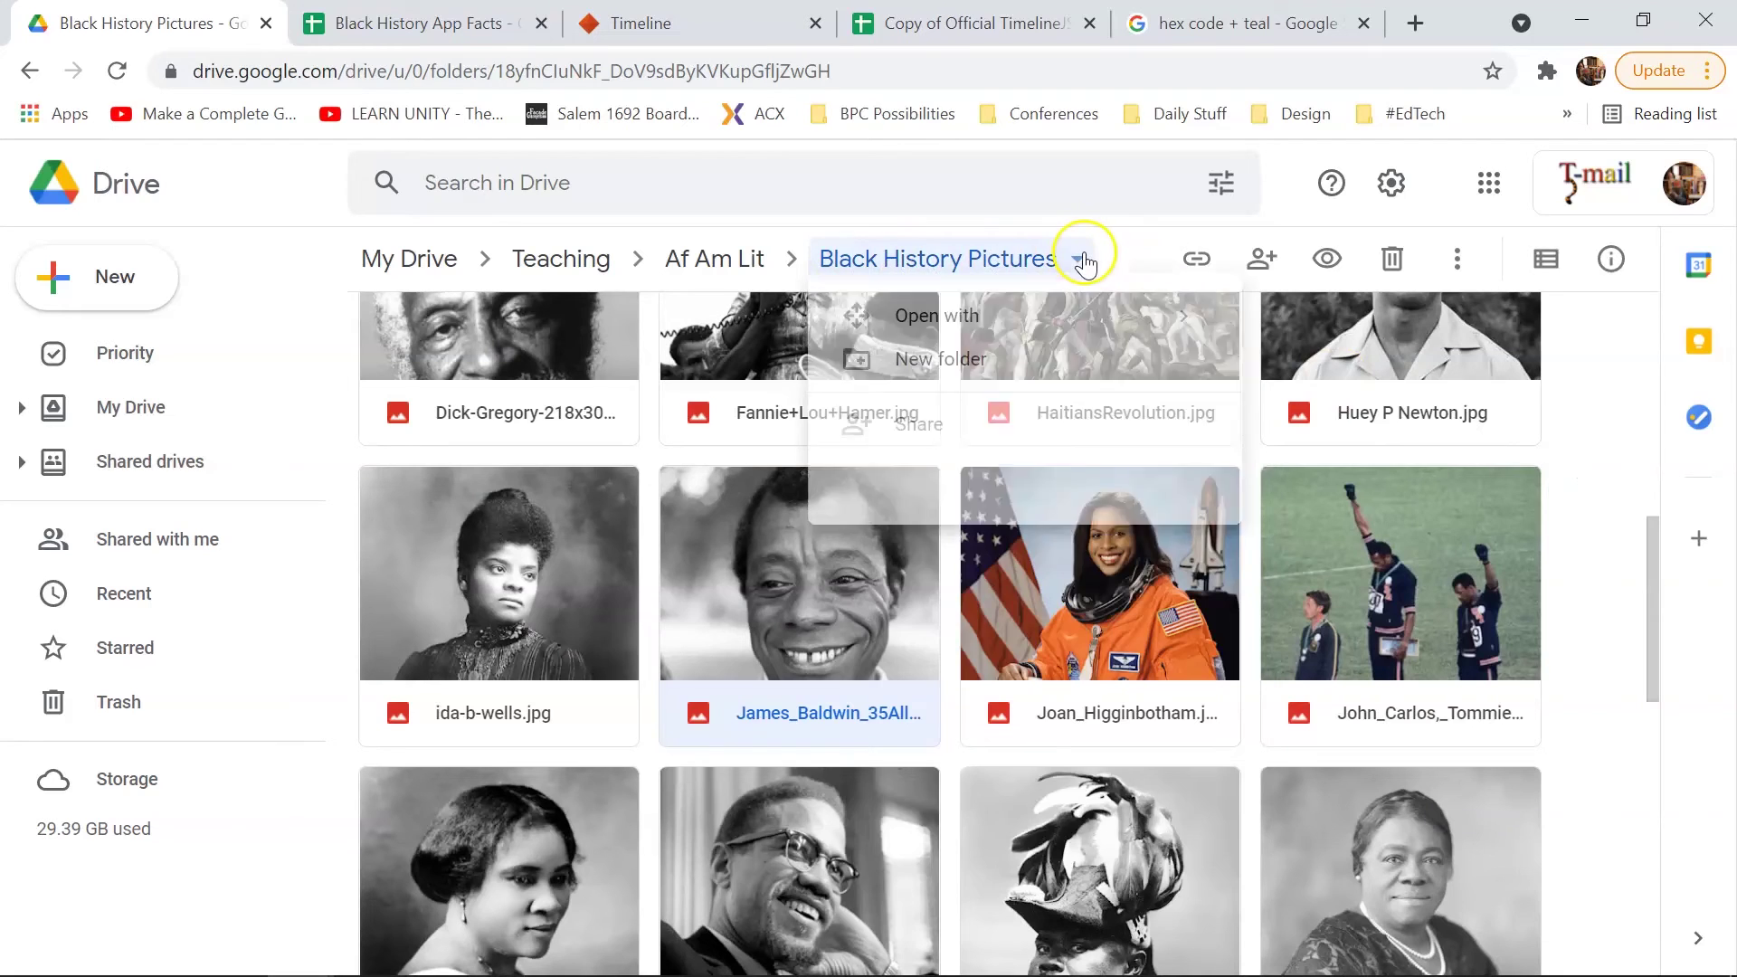
left_click(1026, 475)
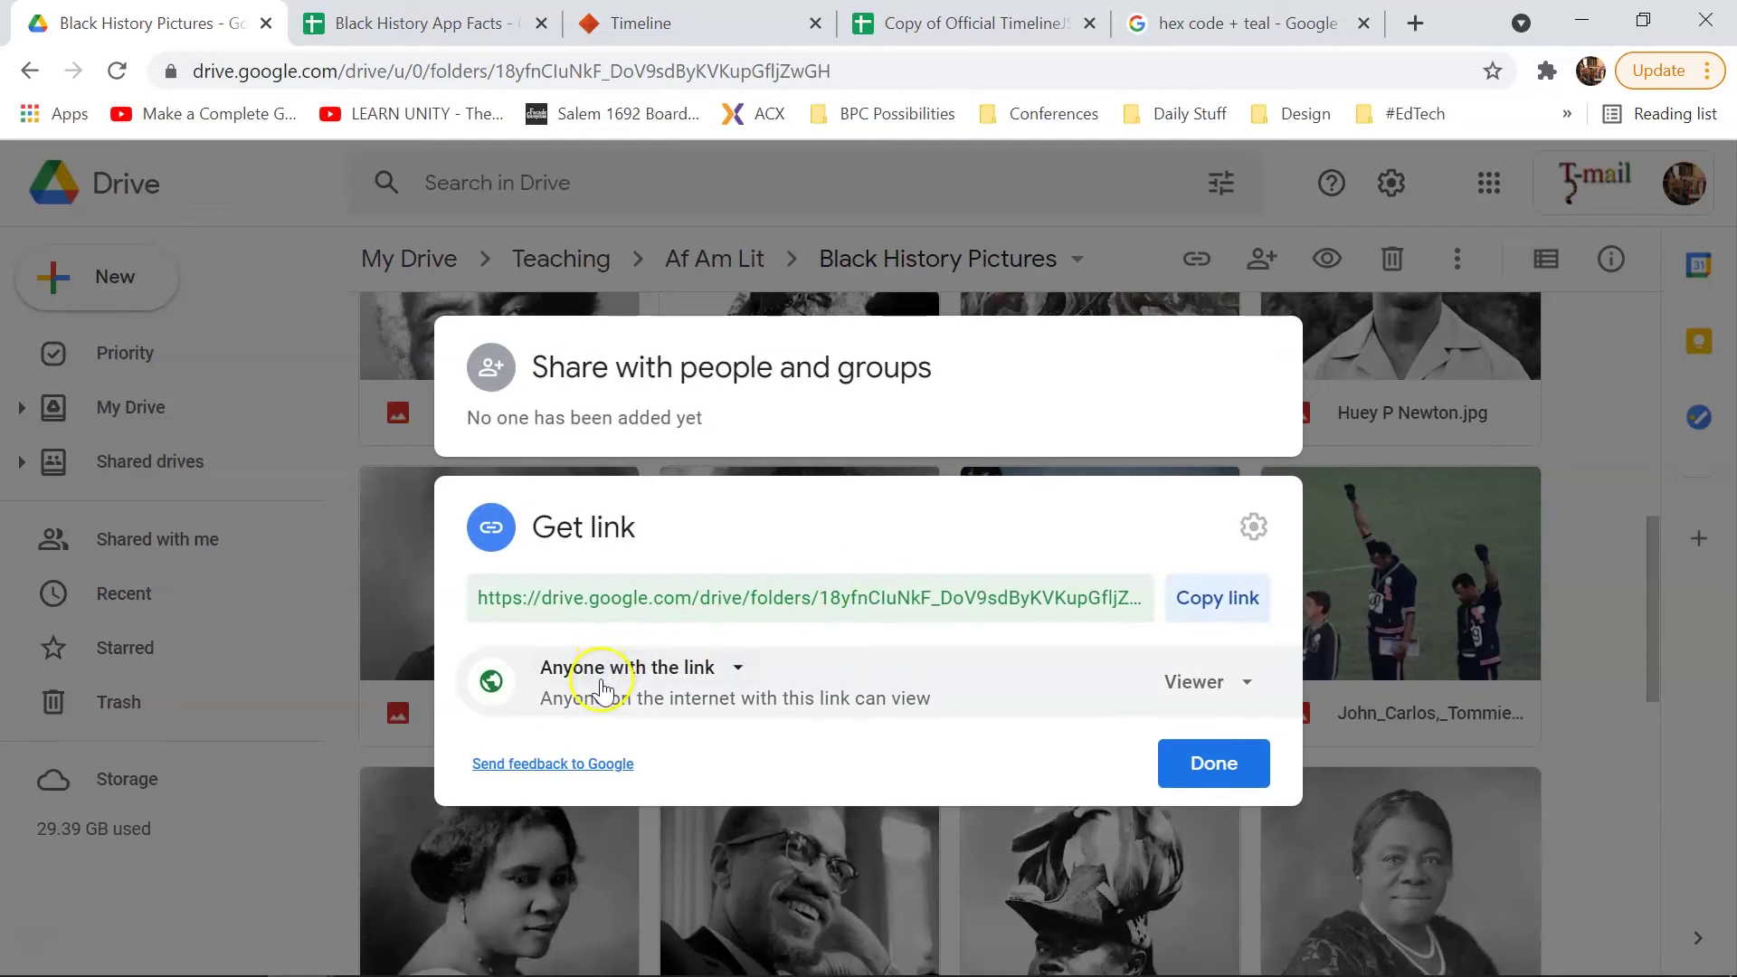
left_click(1213, 765)
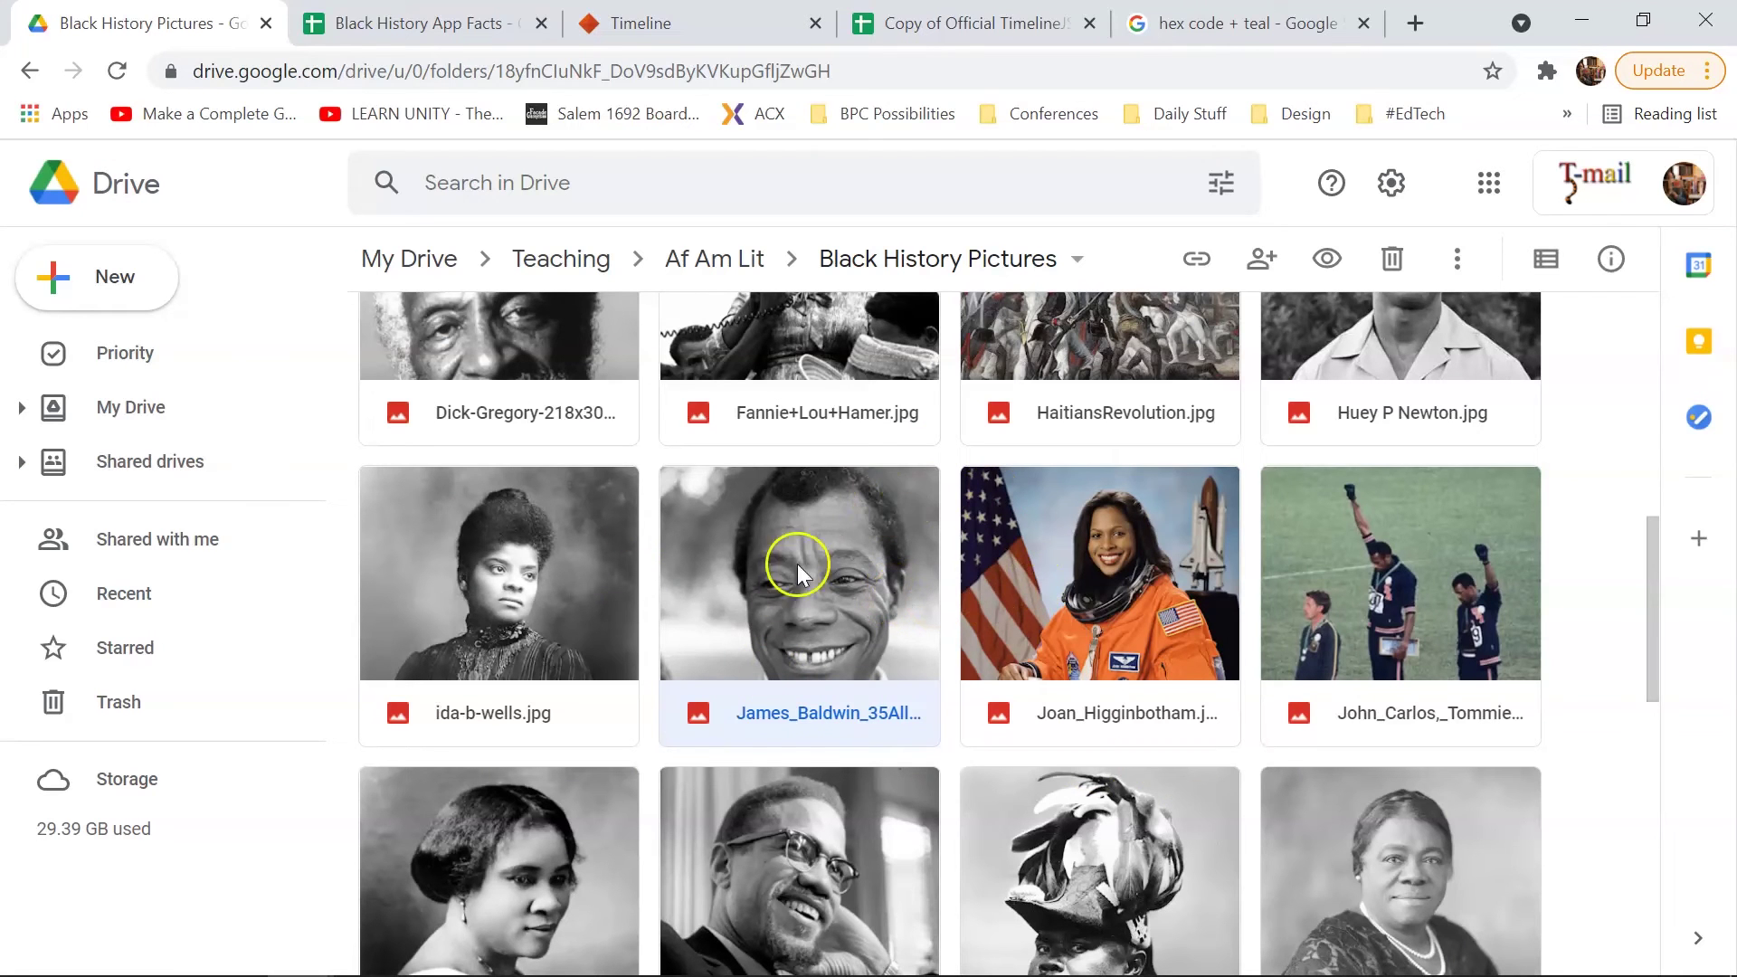
Step: Copy the James Baldwin photo's share link and paste it into cell L3
right_click(746, 616)
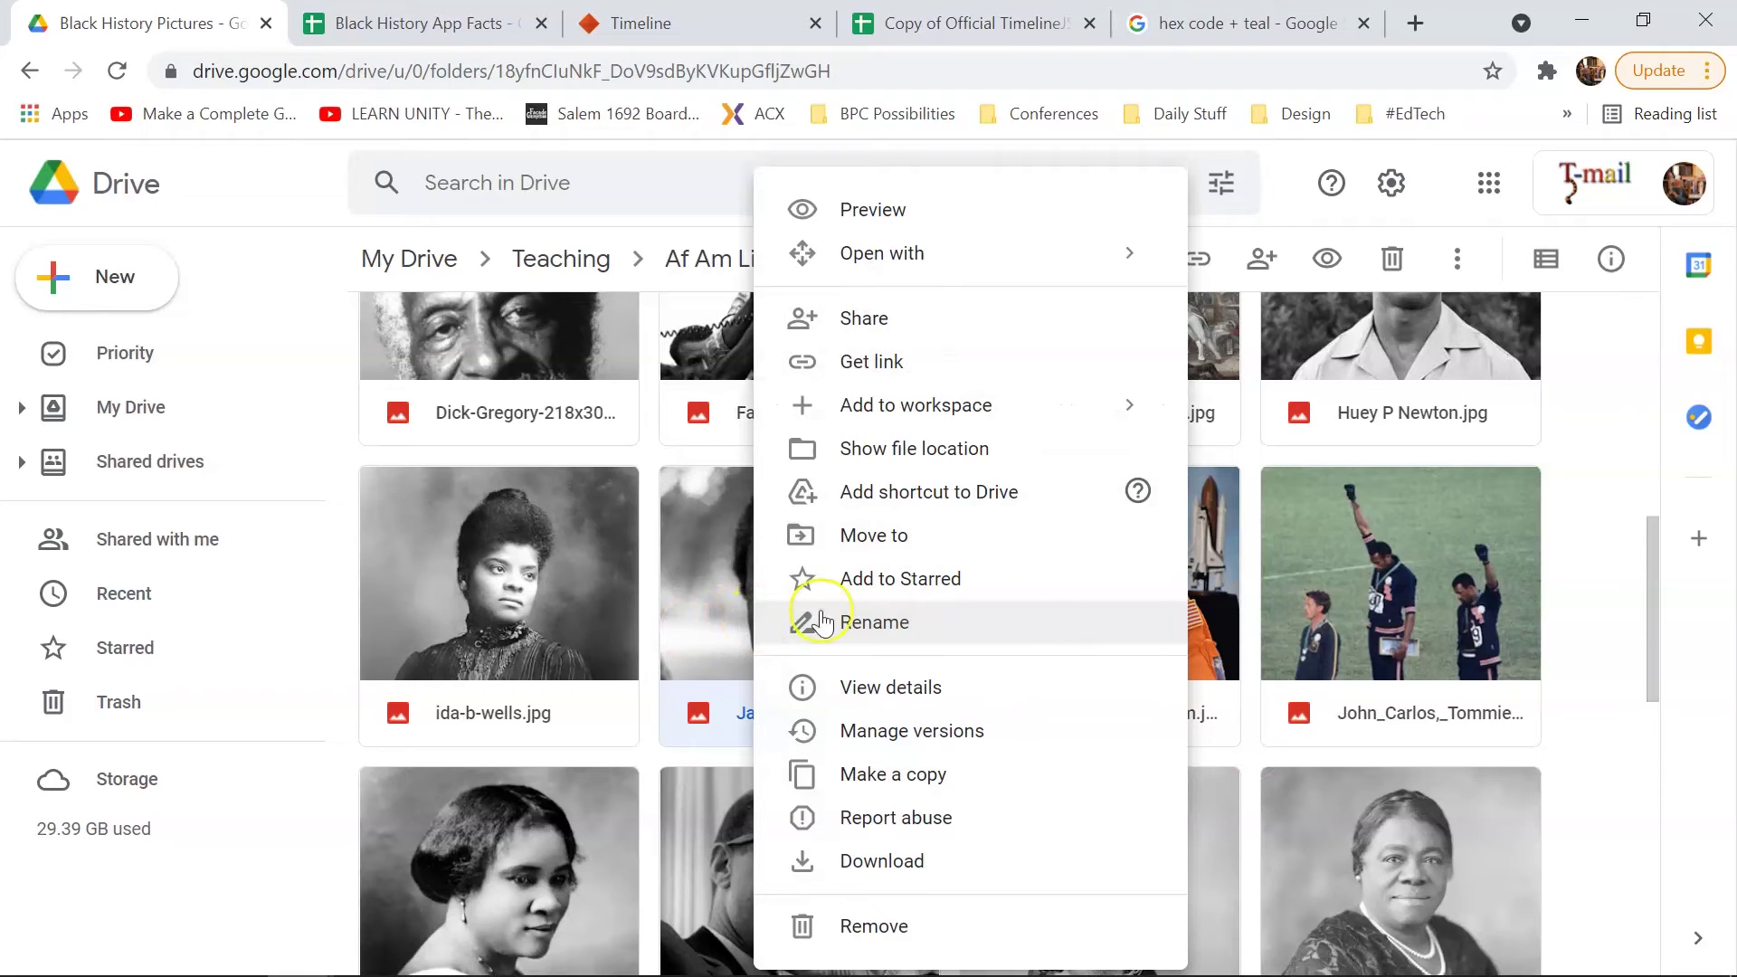
left_click(986, 367)
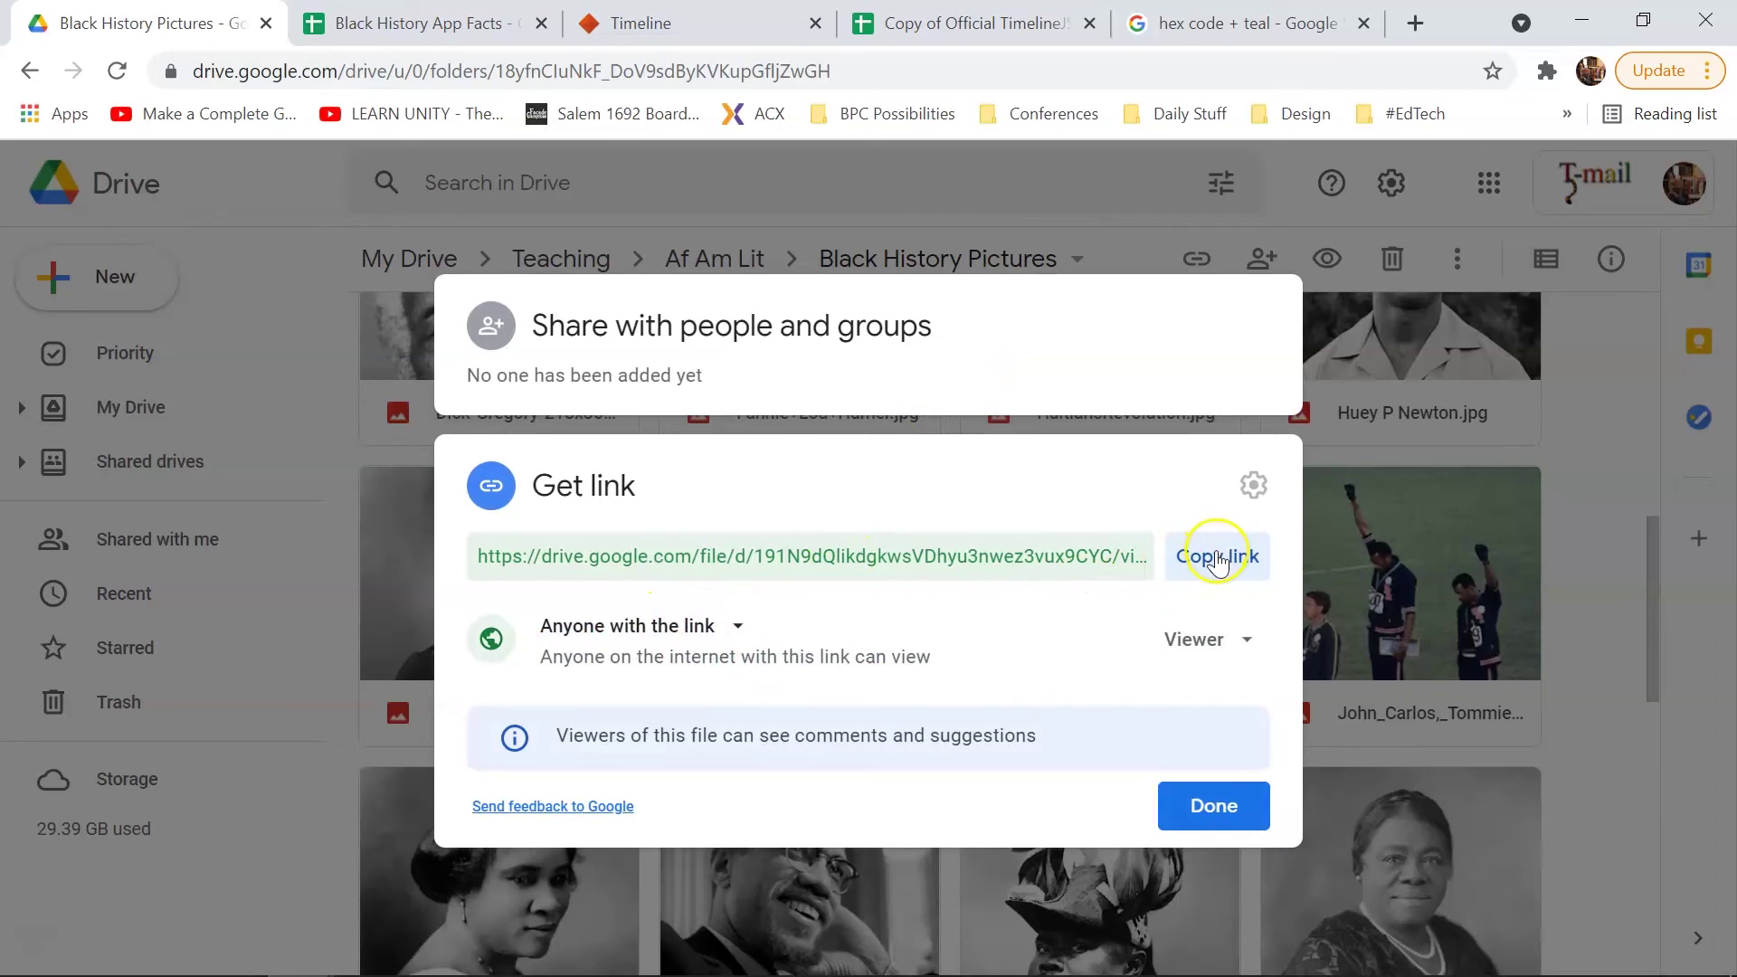
left_click(1219, 557)
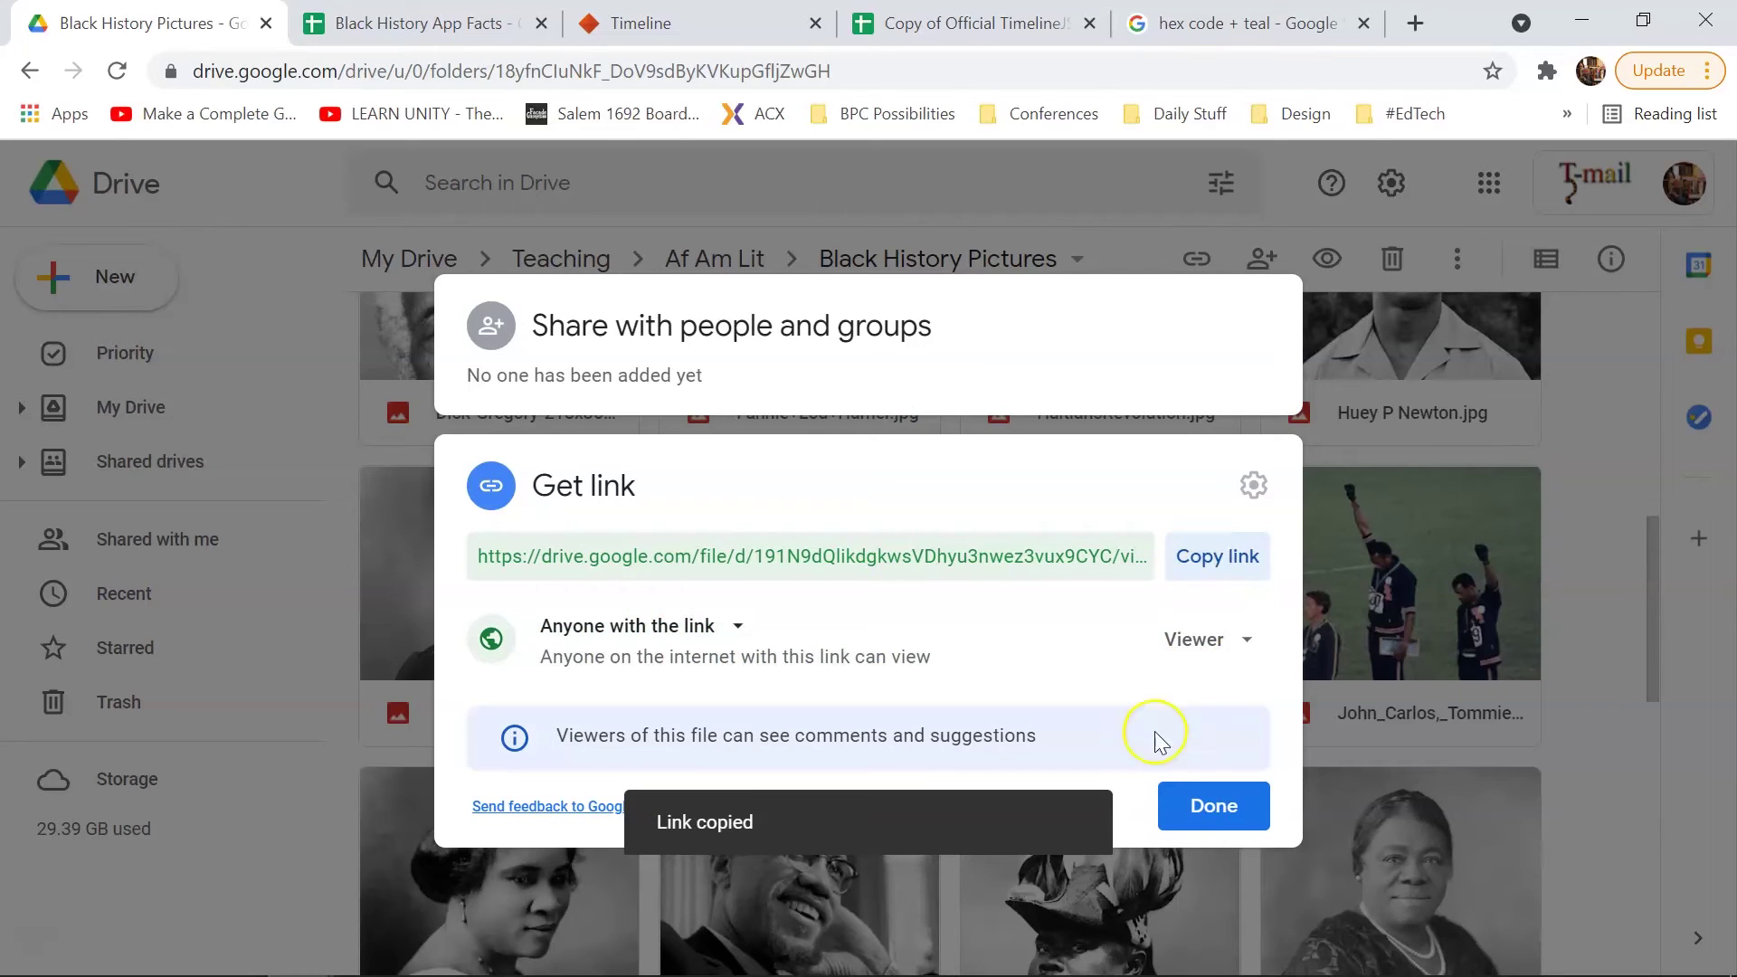
left_click(1180, 802)
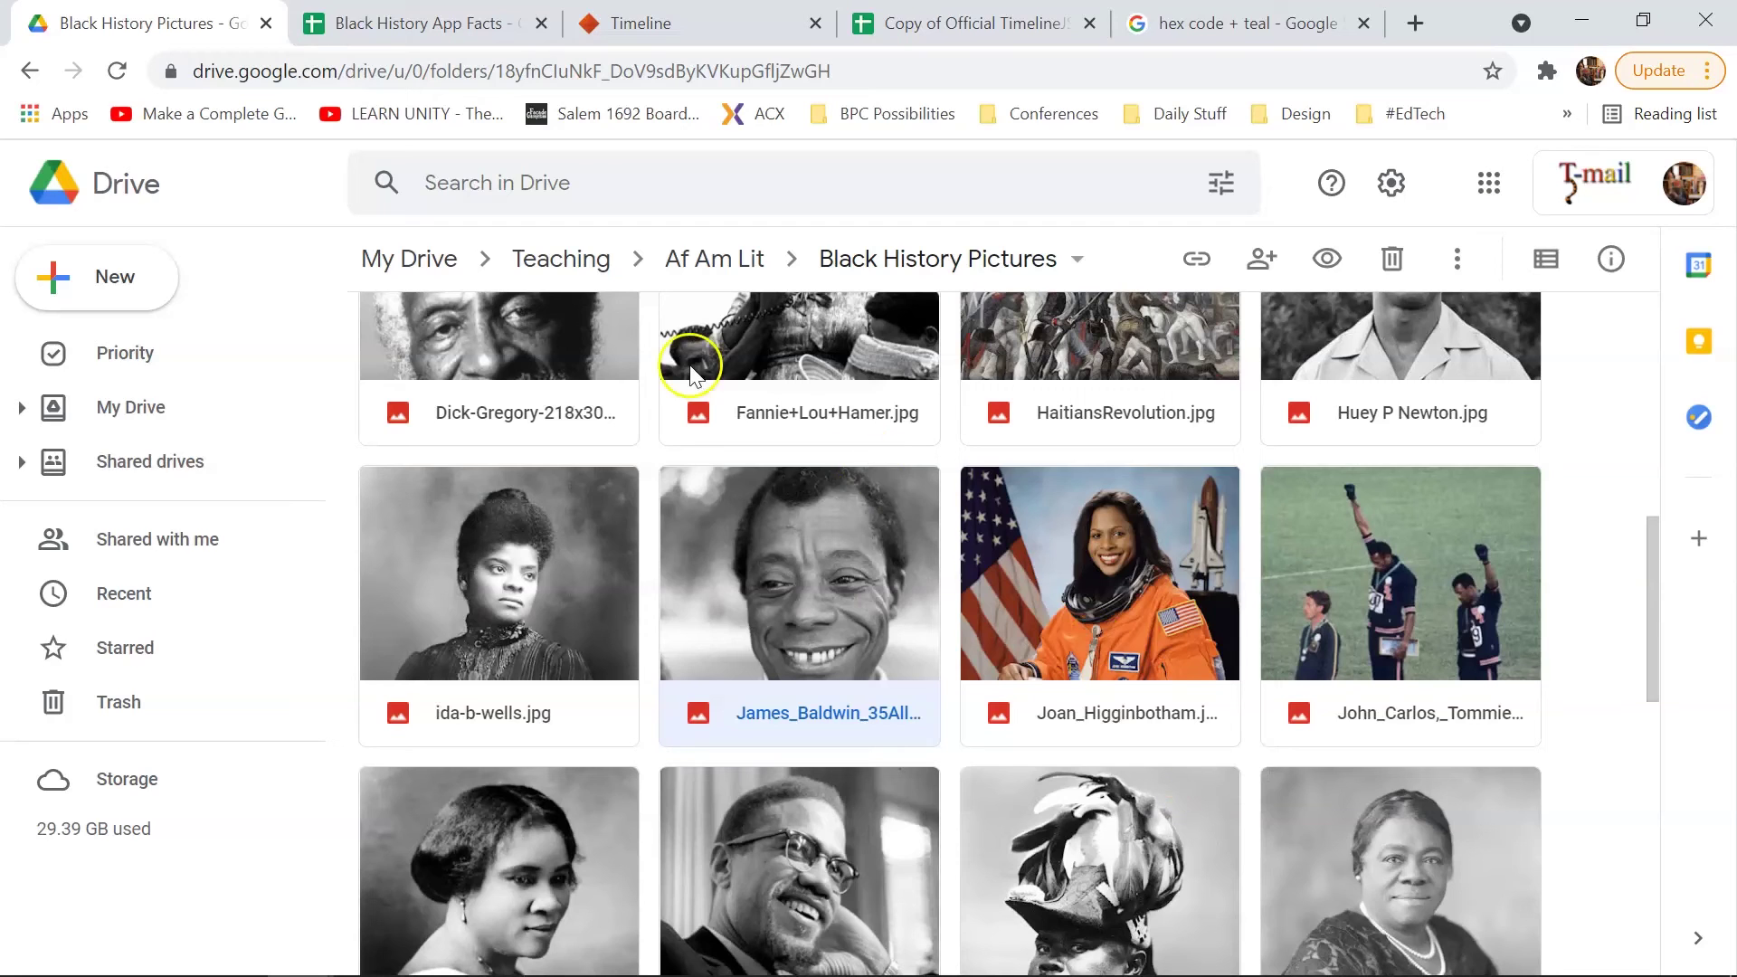
left_click(434, 27)
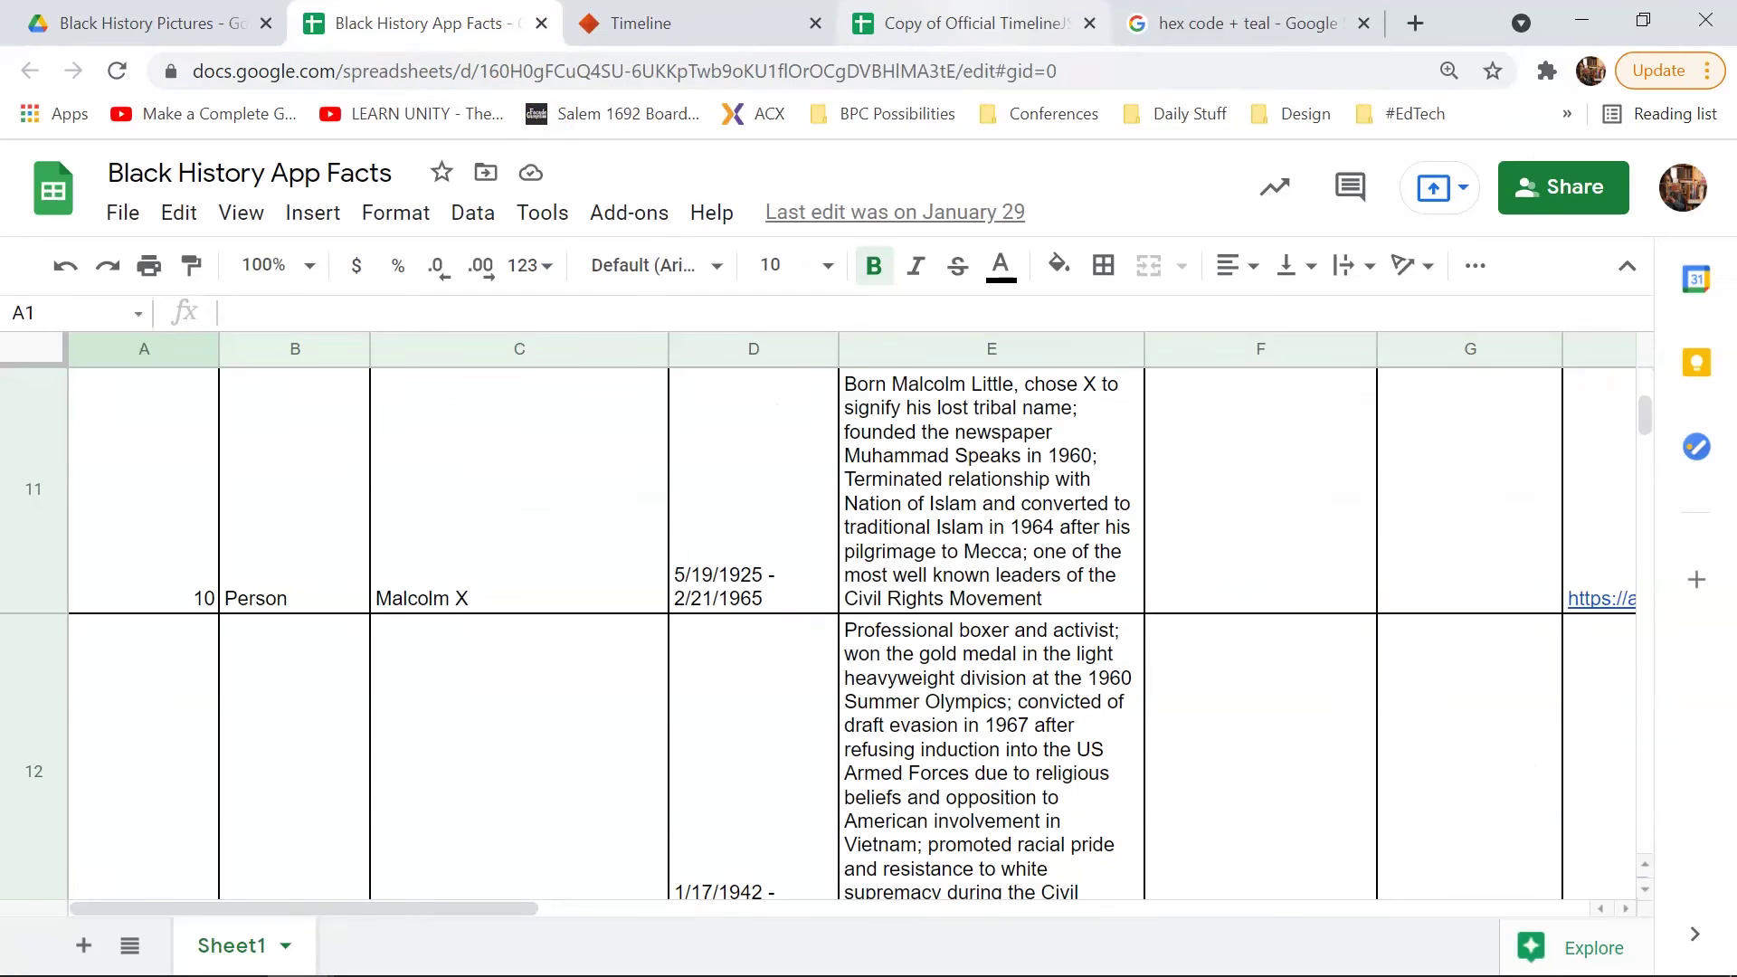
left_click(973, 22)
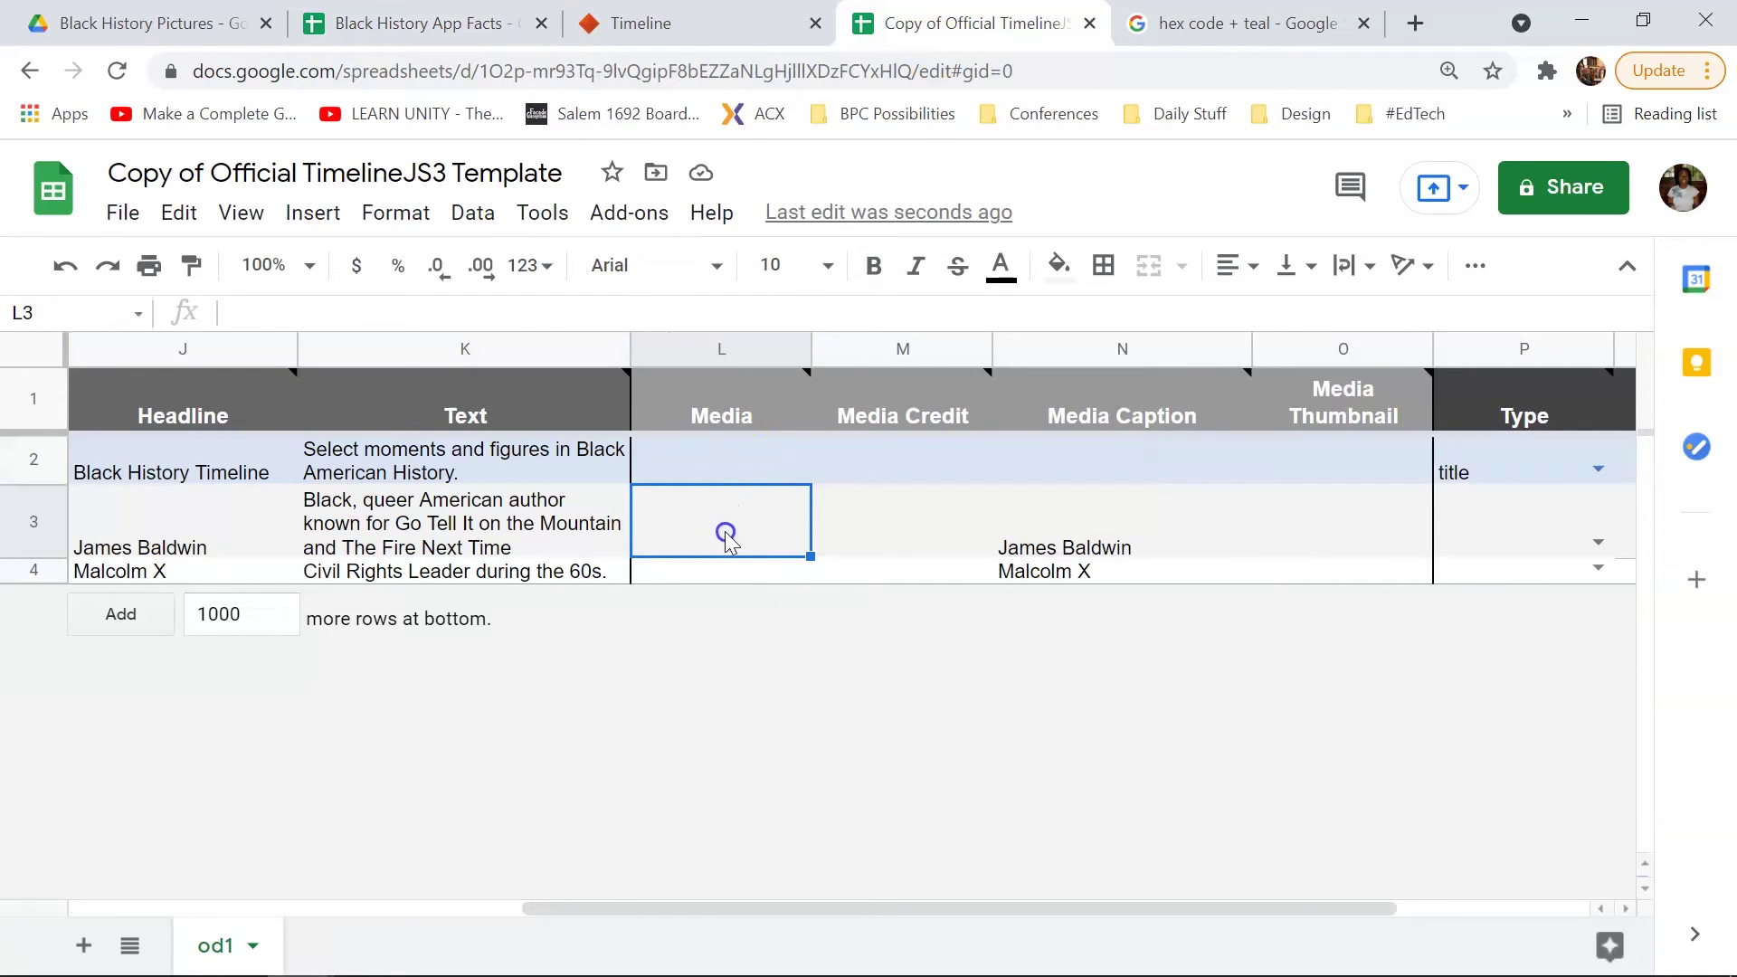
key("ctrl+v")
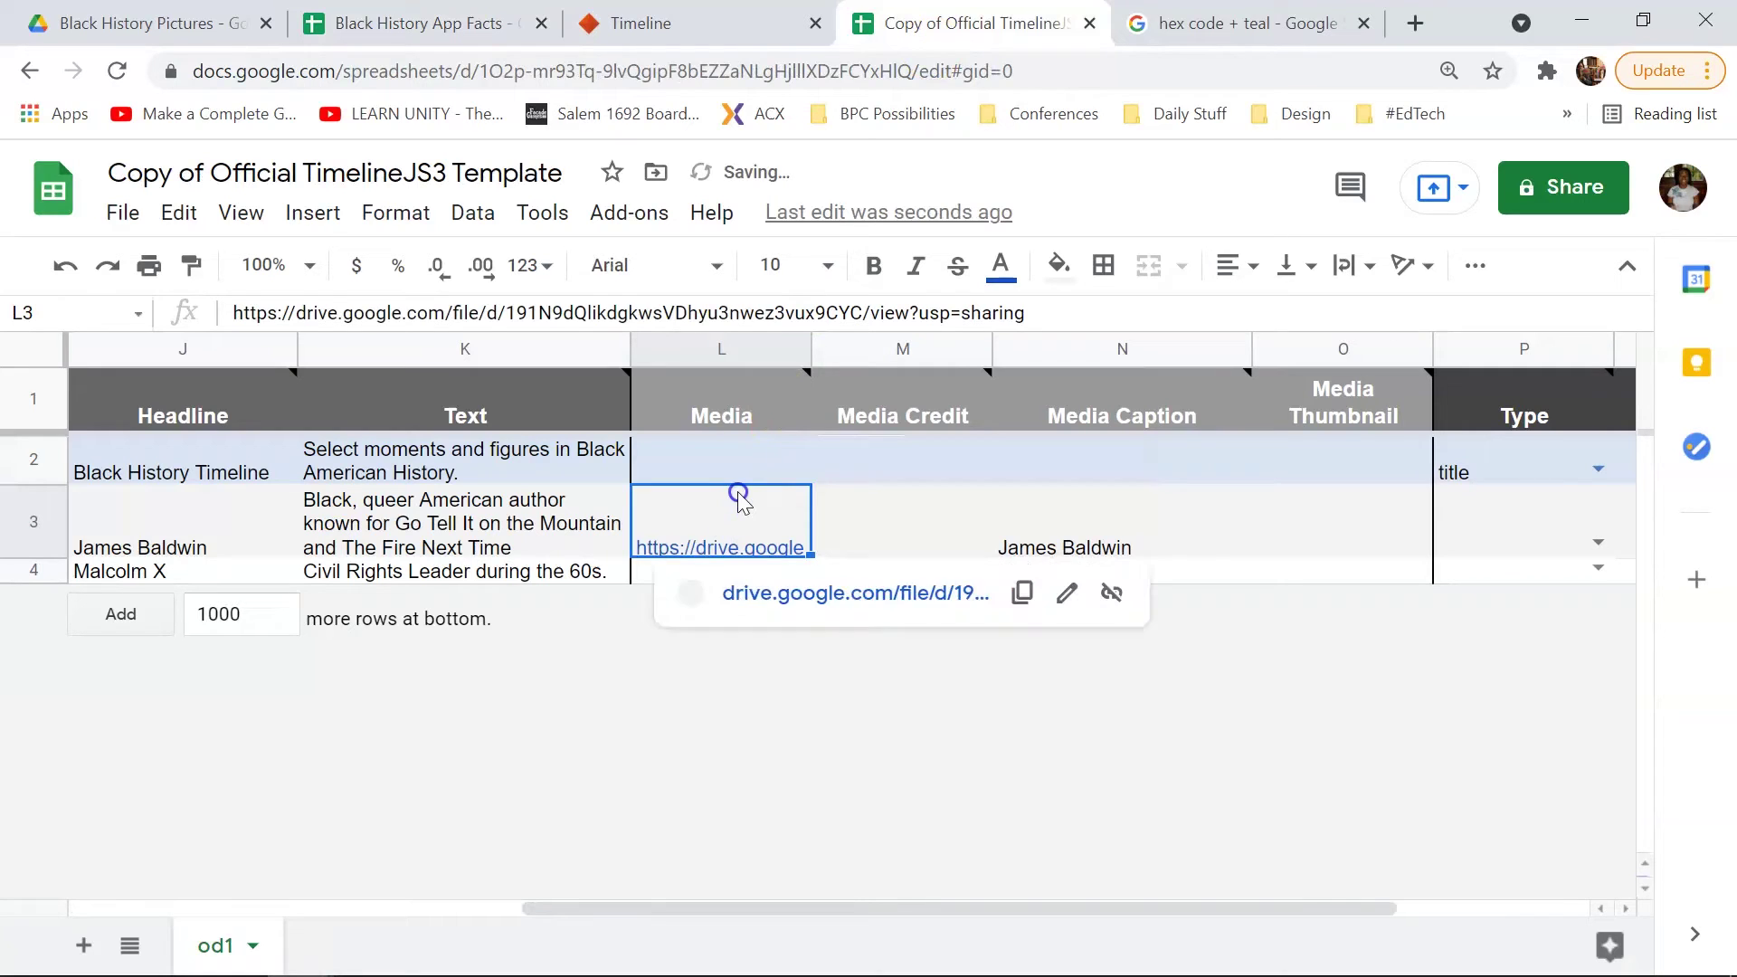
left_click(648, 577)
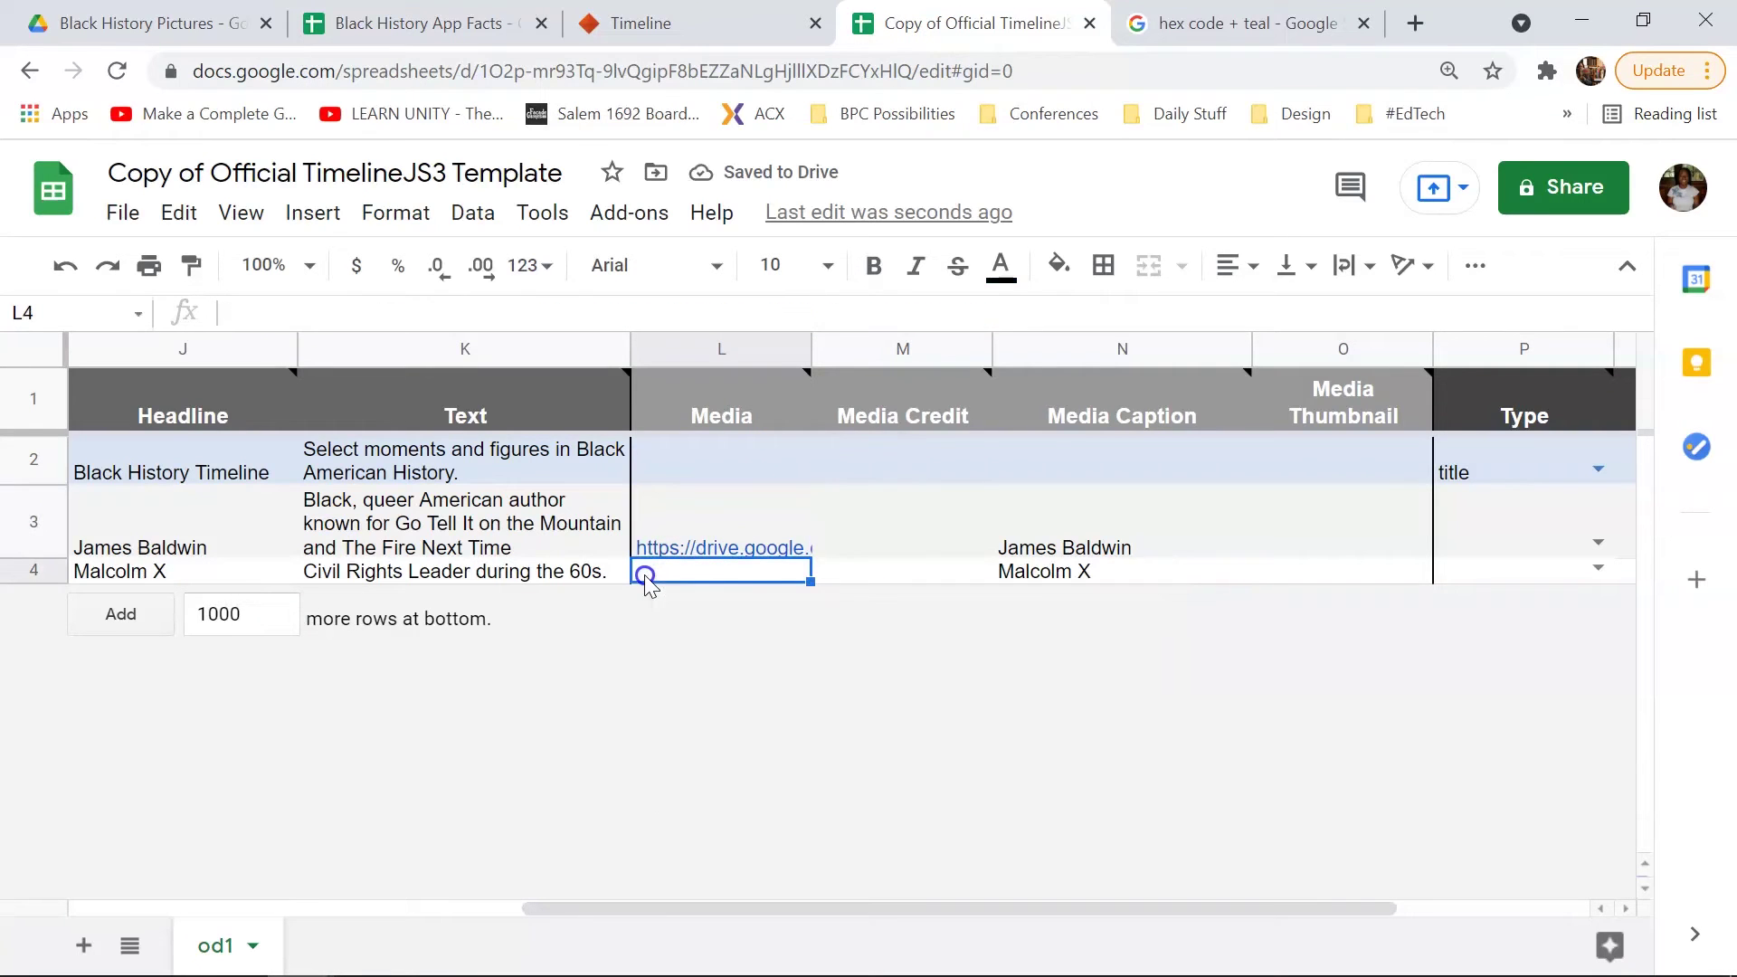
Step: Copy the Malcolm X photo's share link and paste it into cell L4
left_click(251, 22)
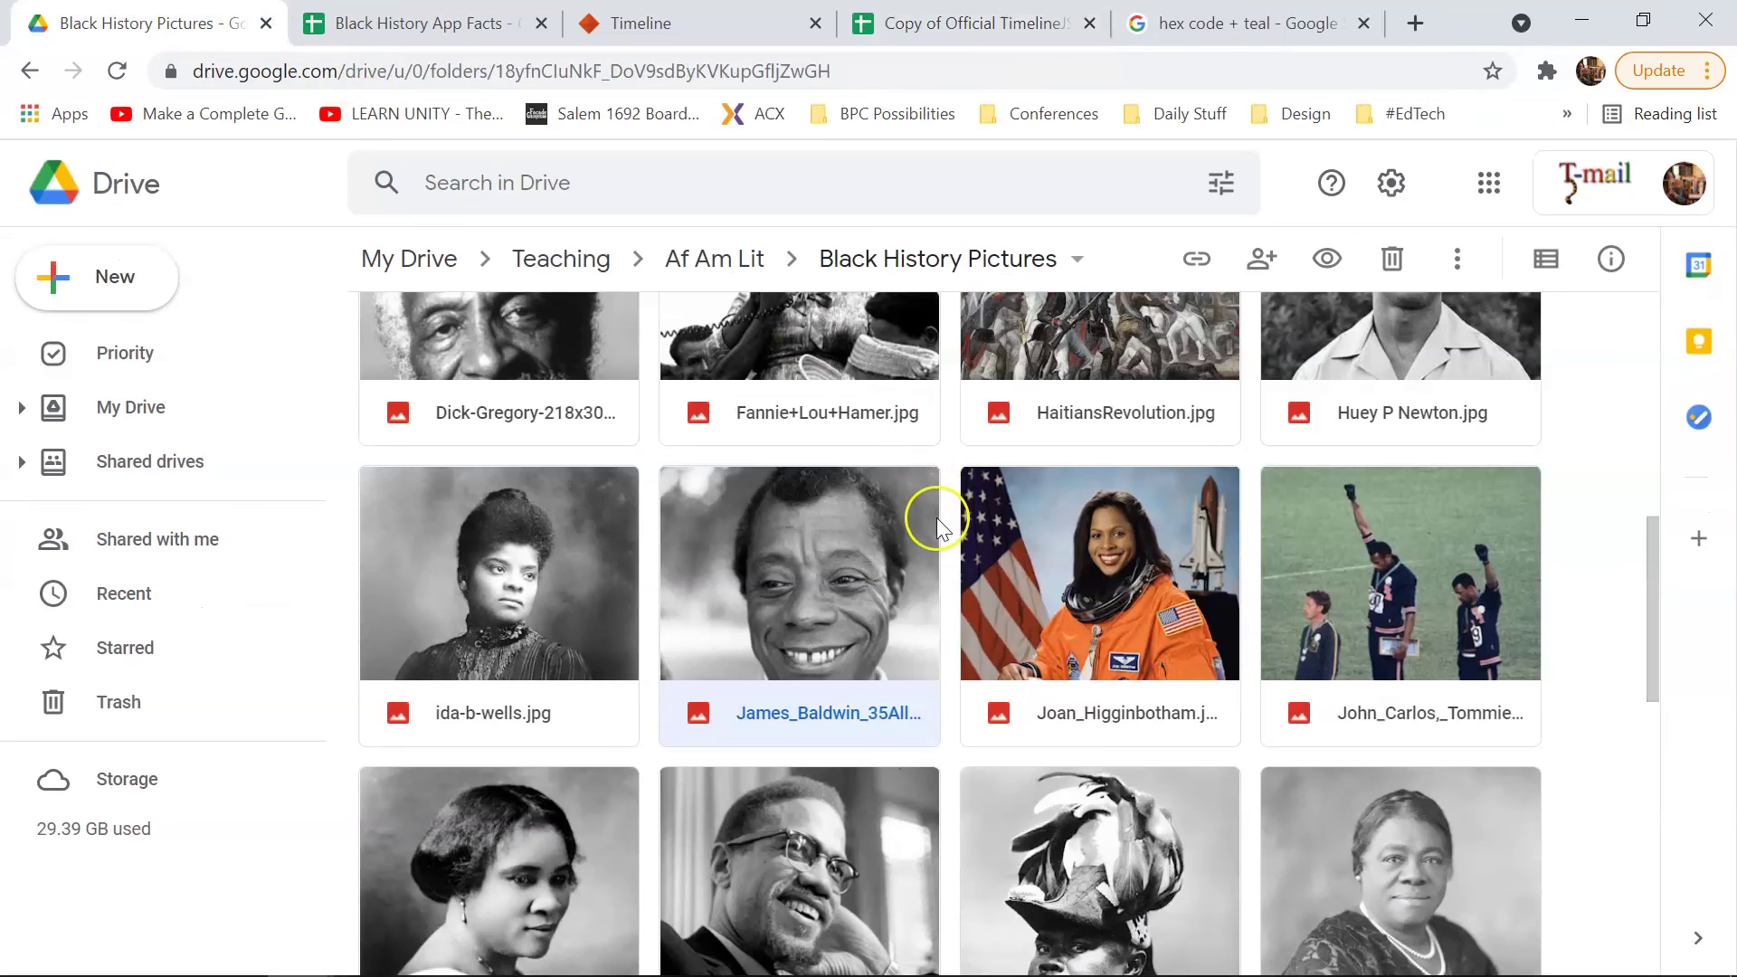
scroll(939, 525, "down", 3)
right_click(795, 464)
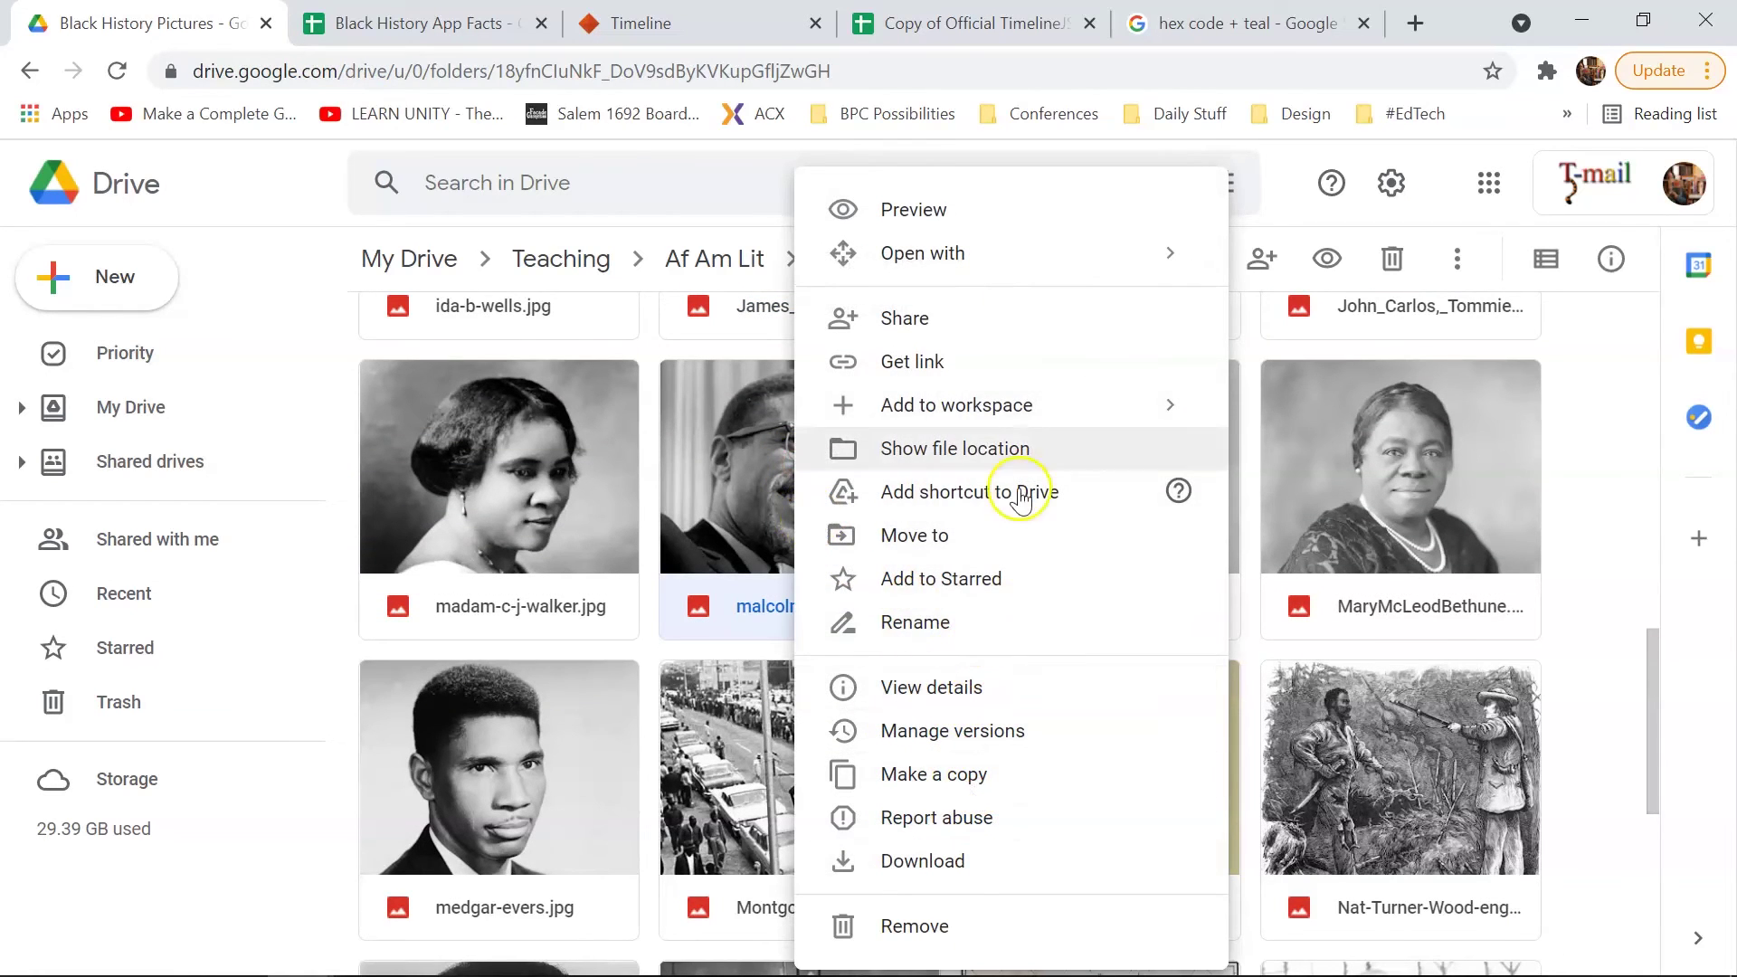
left_click(1019, 365)
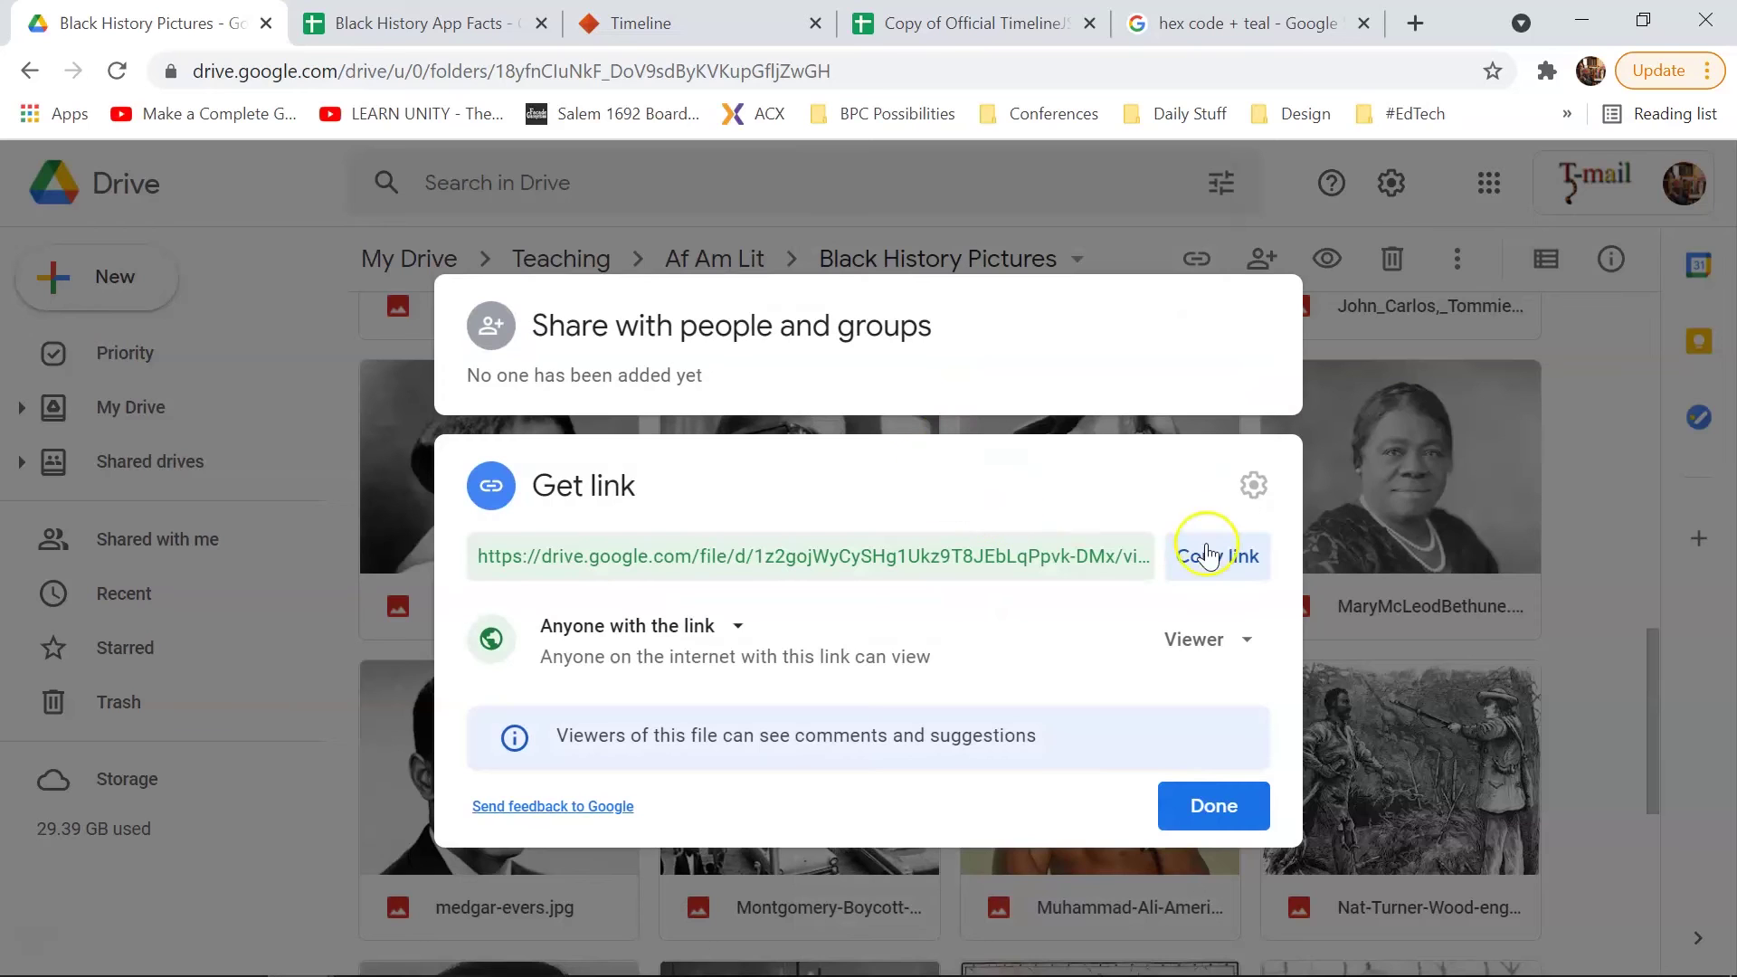
left_click(1207, 555)
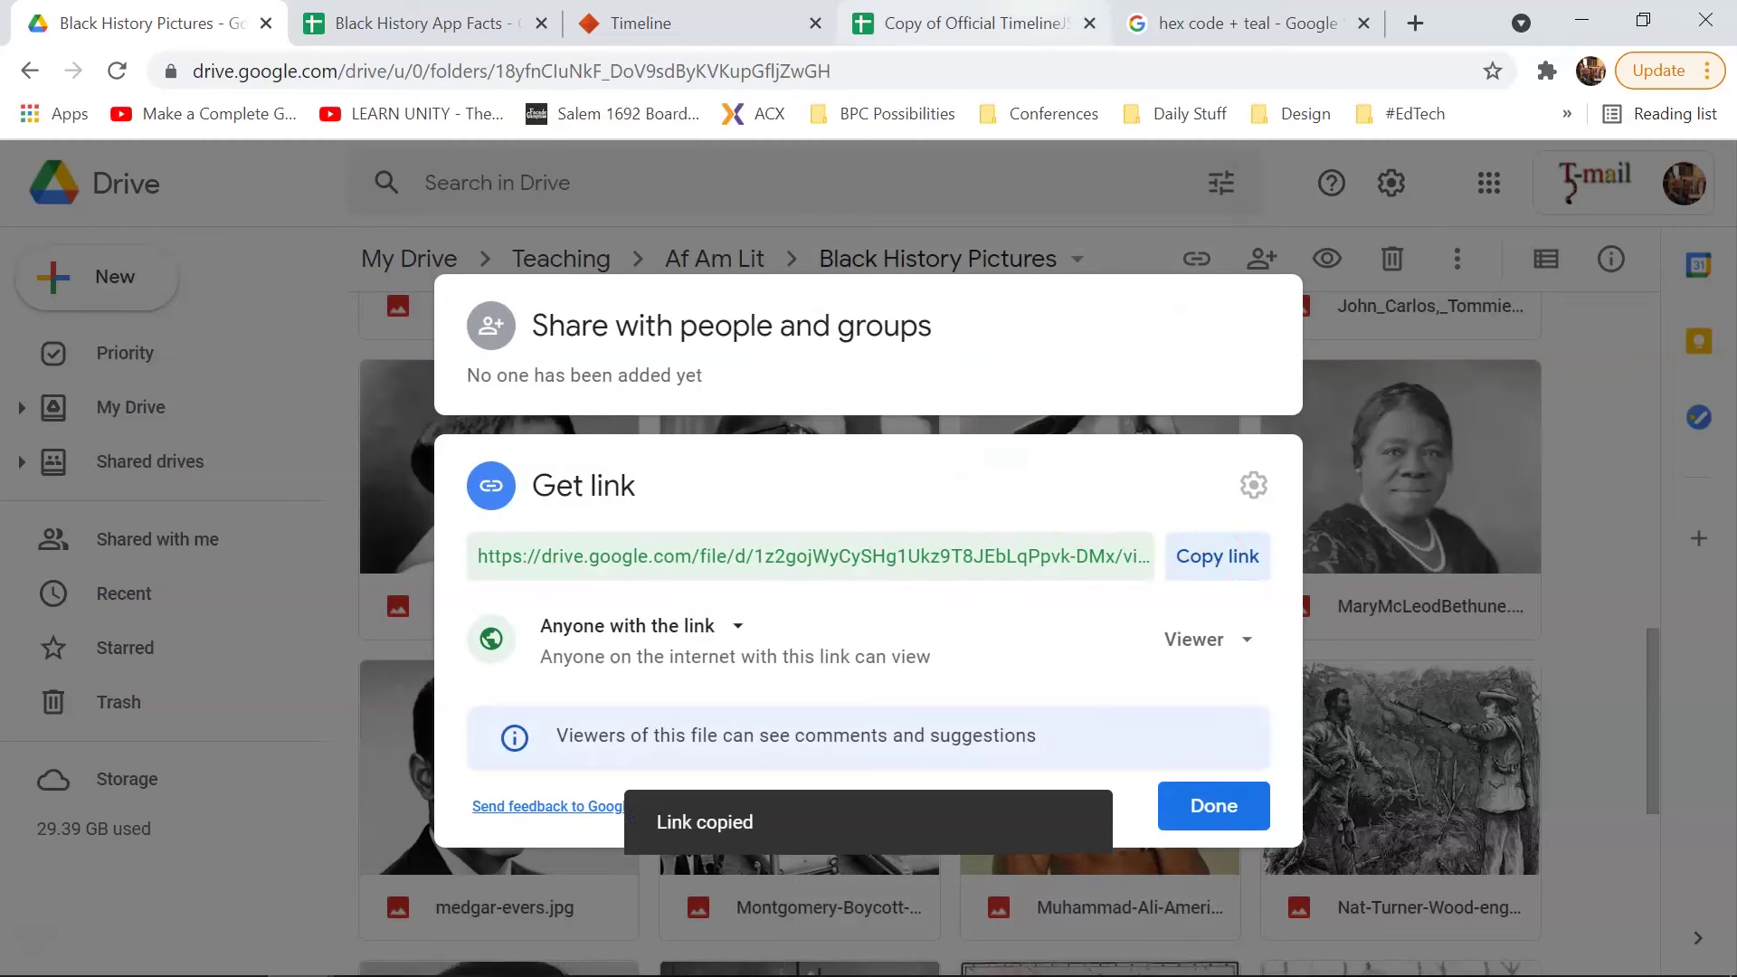
left_click(973, 22)
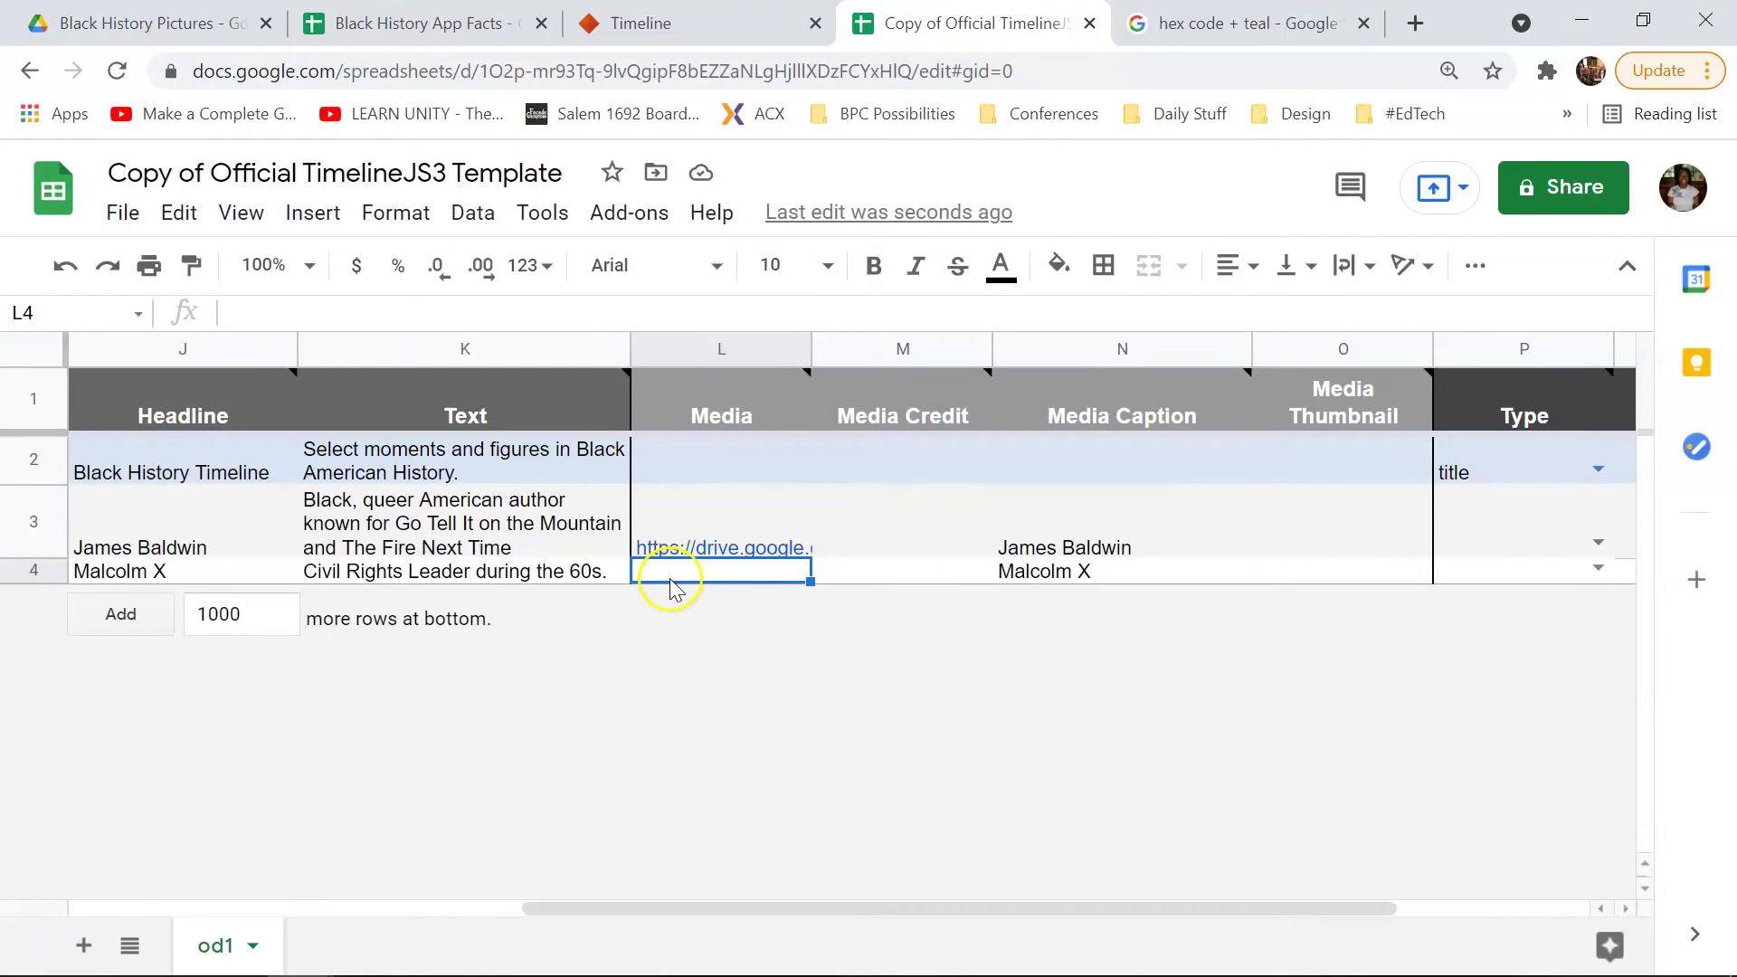
key("ctrl+v")
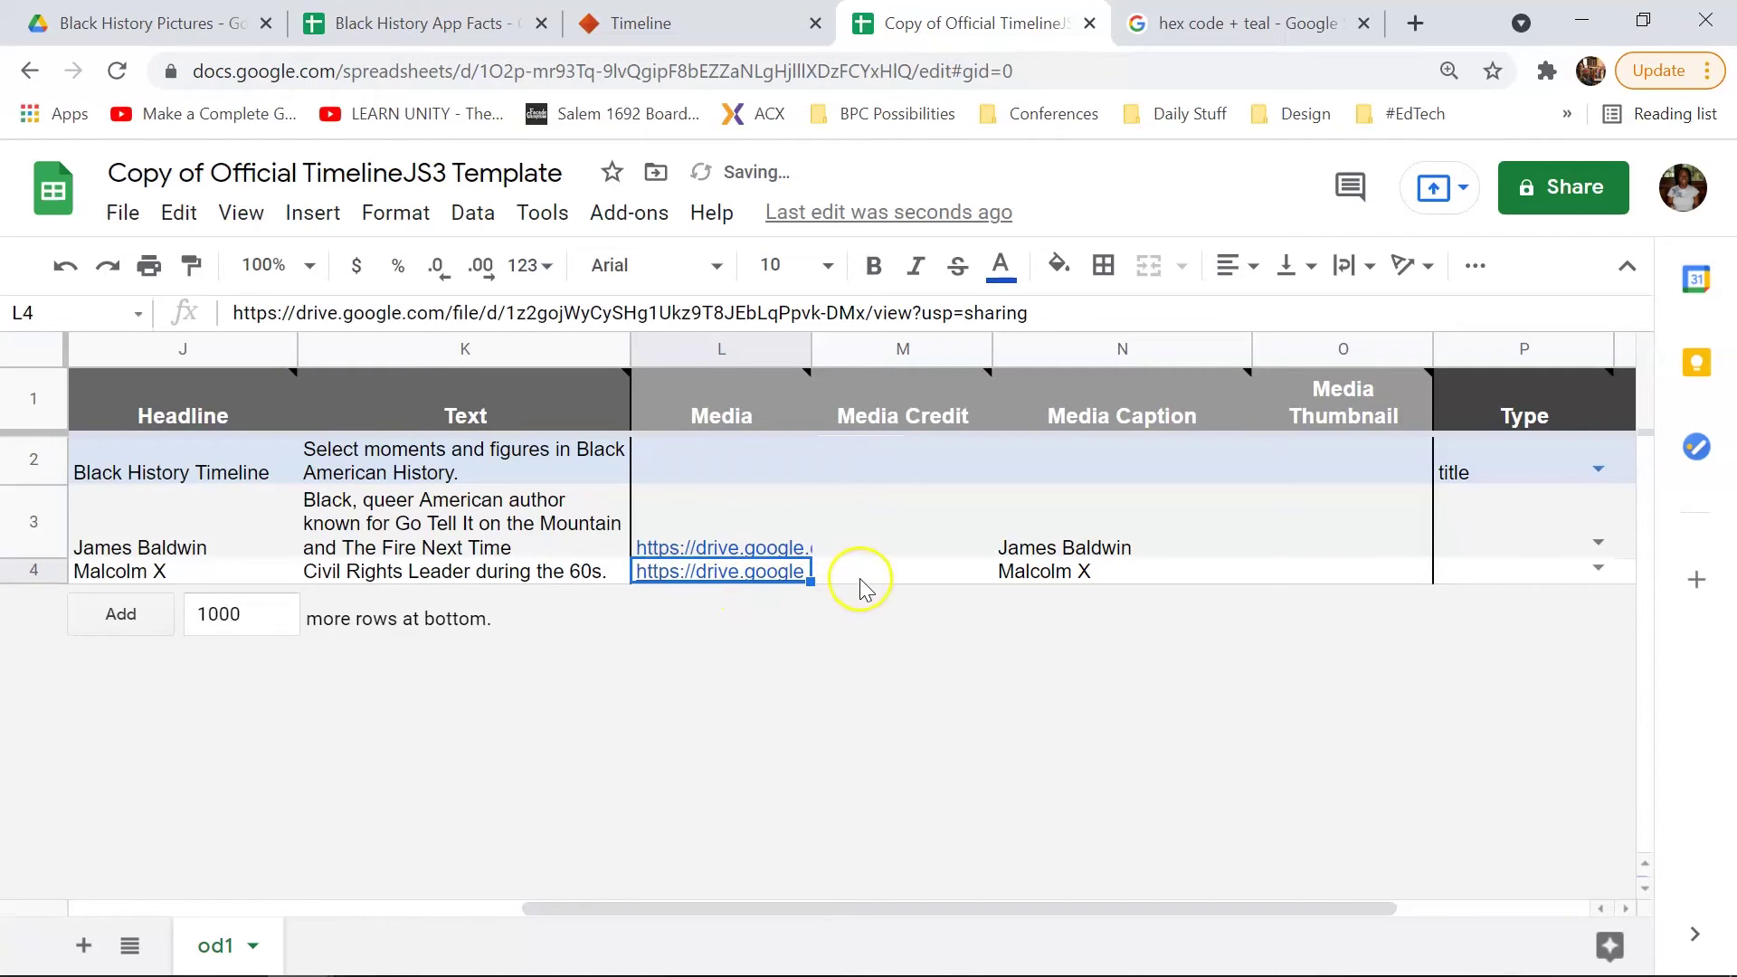
Step: Enter History.com as the Media Credit in both M3 and M4
left_click(896, 532)
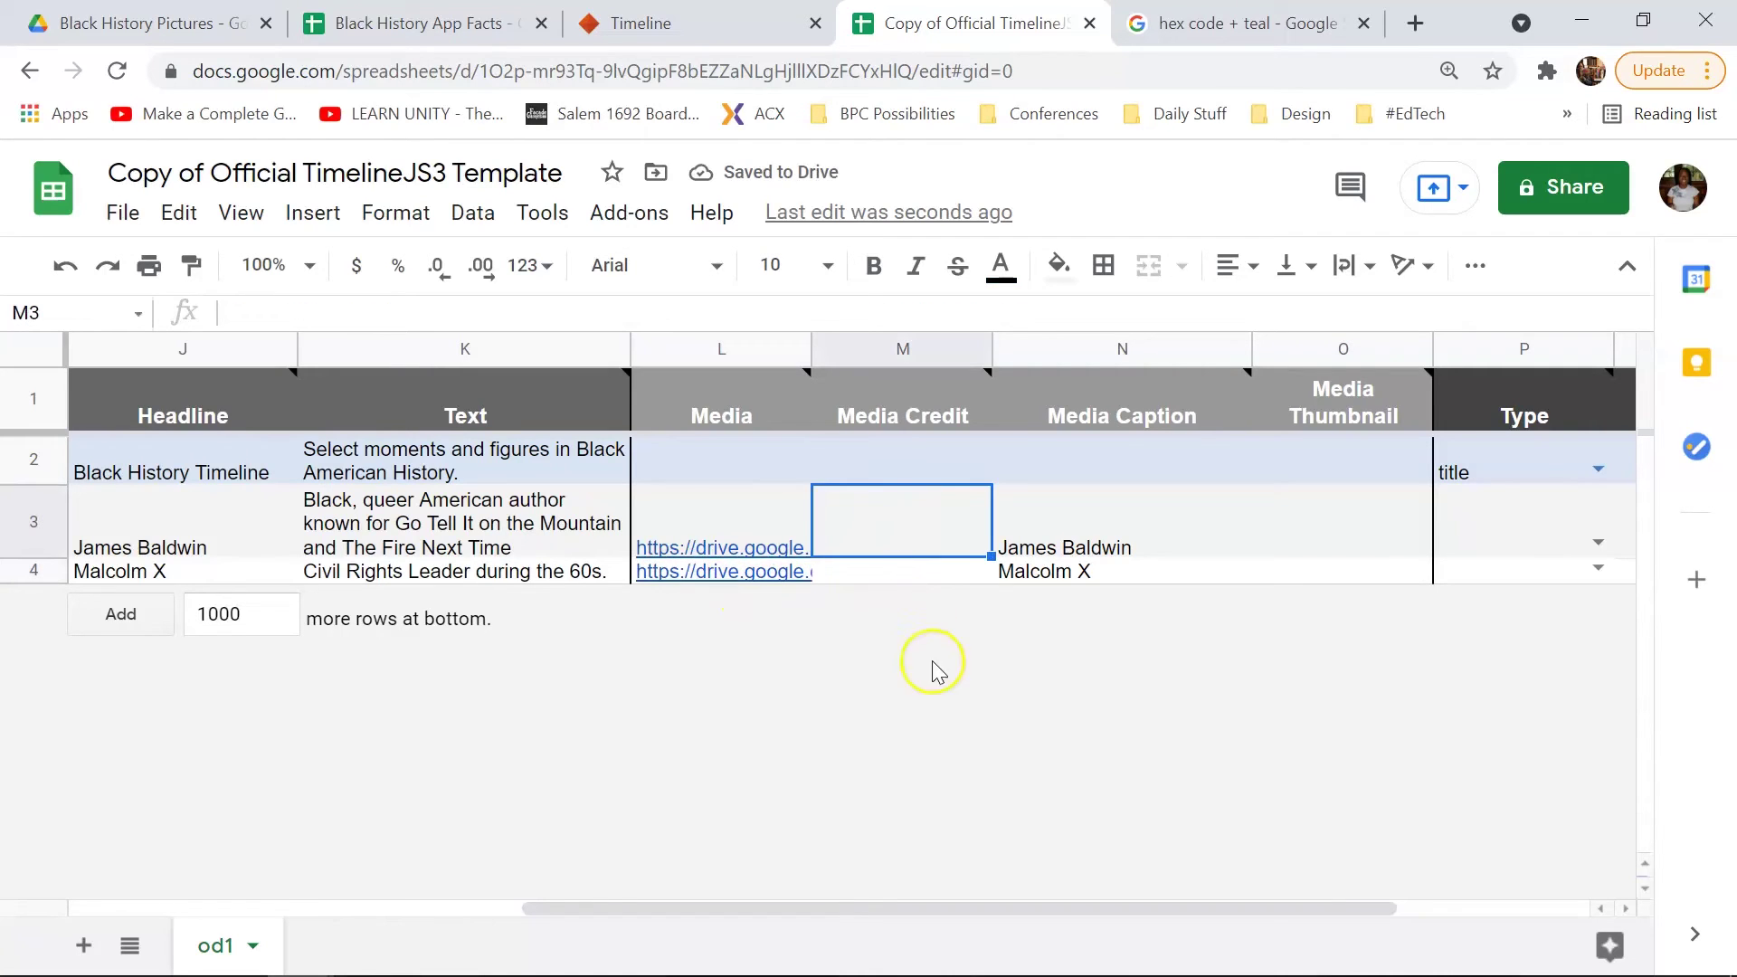
type("History")
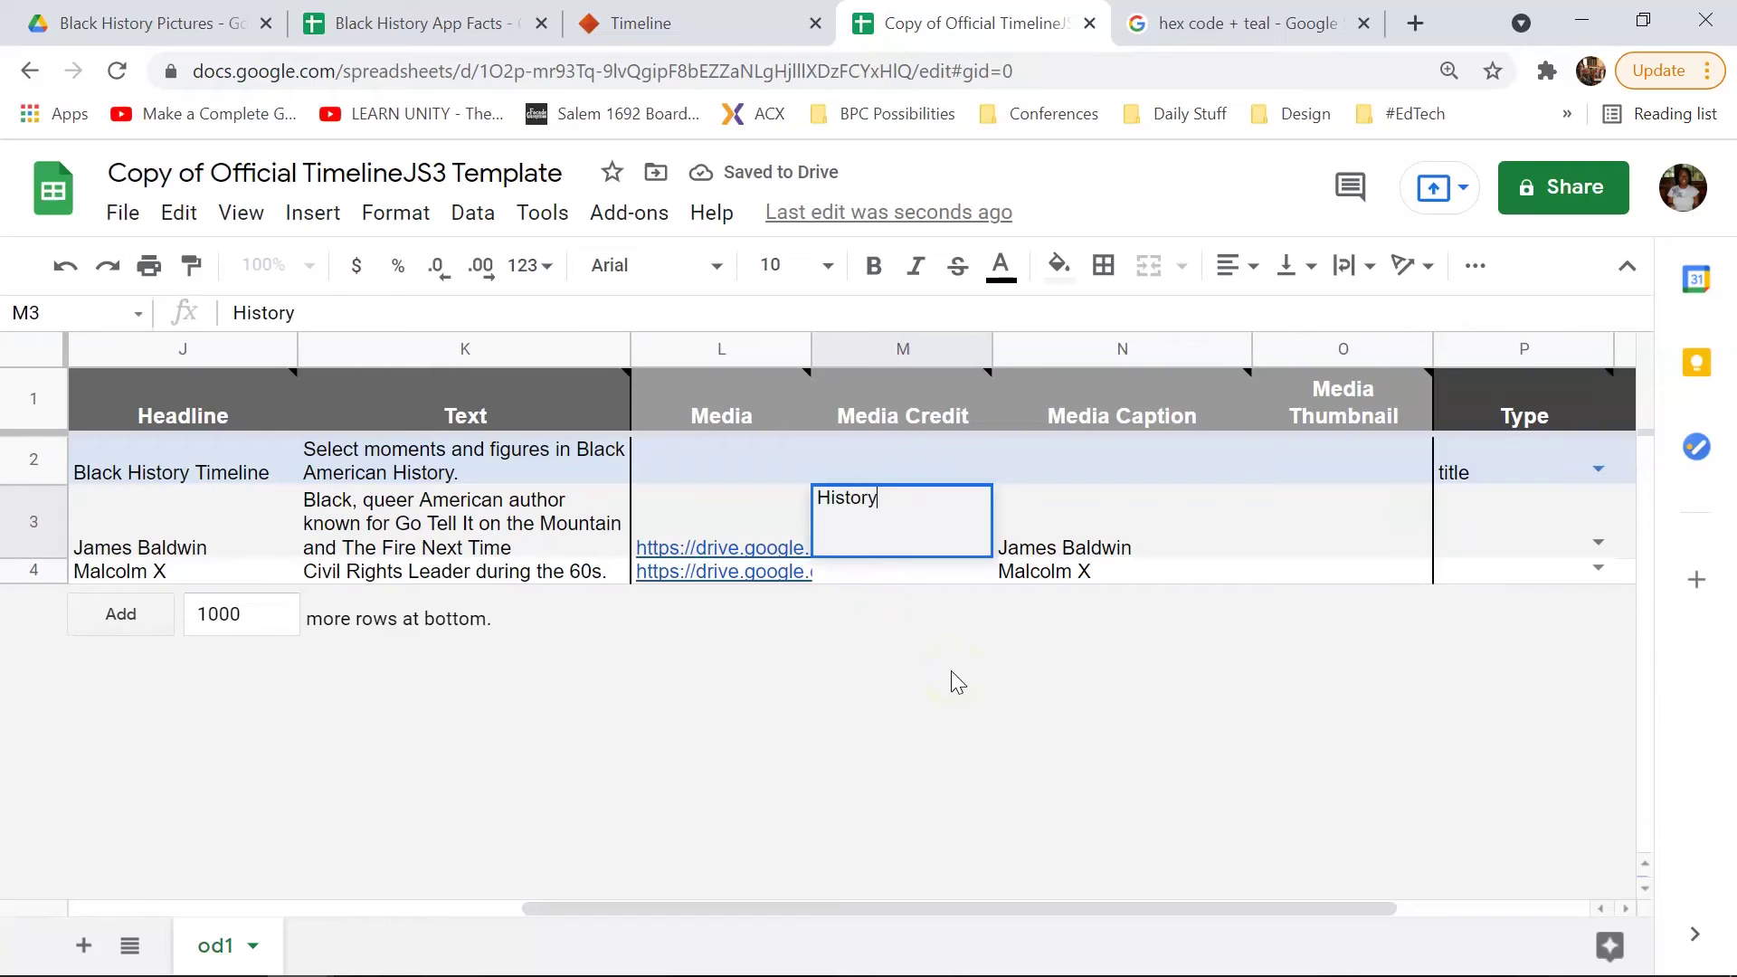
type(".com")
key("Return")
type("His")
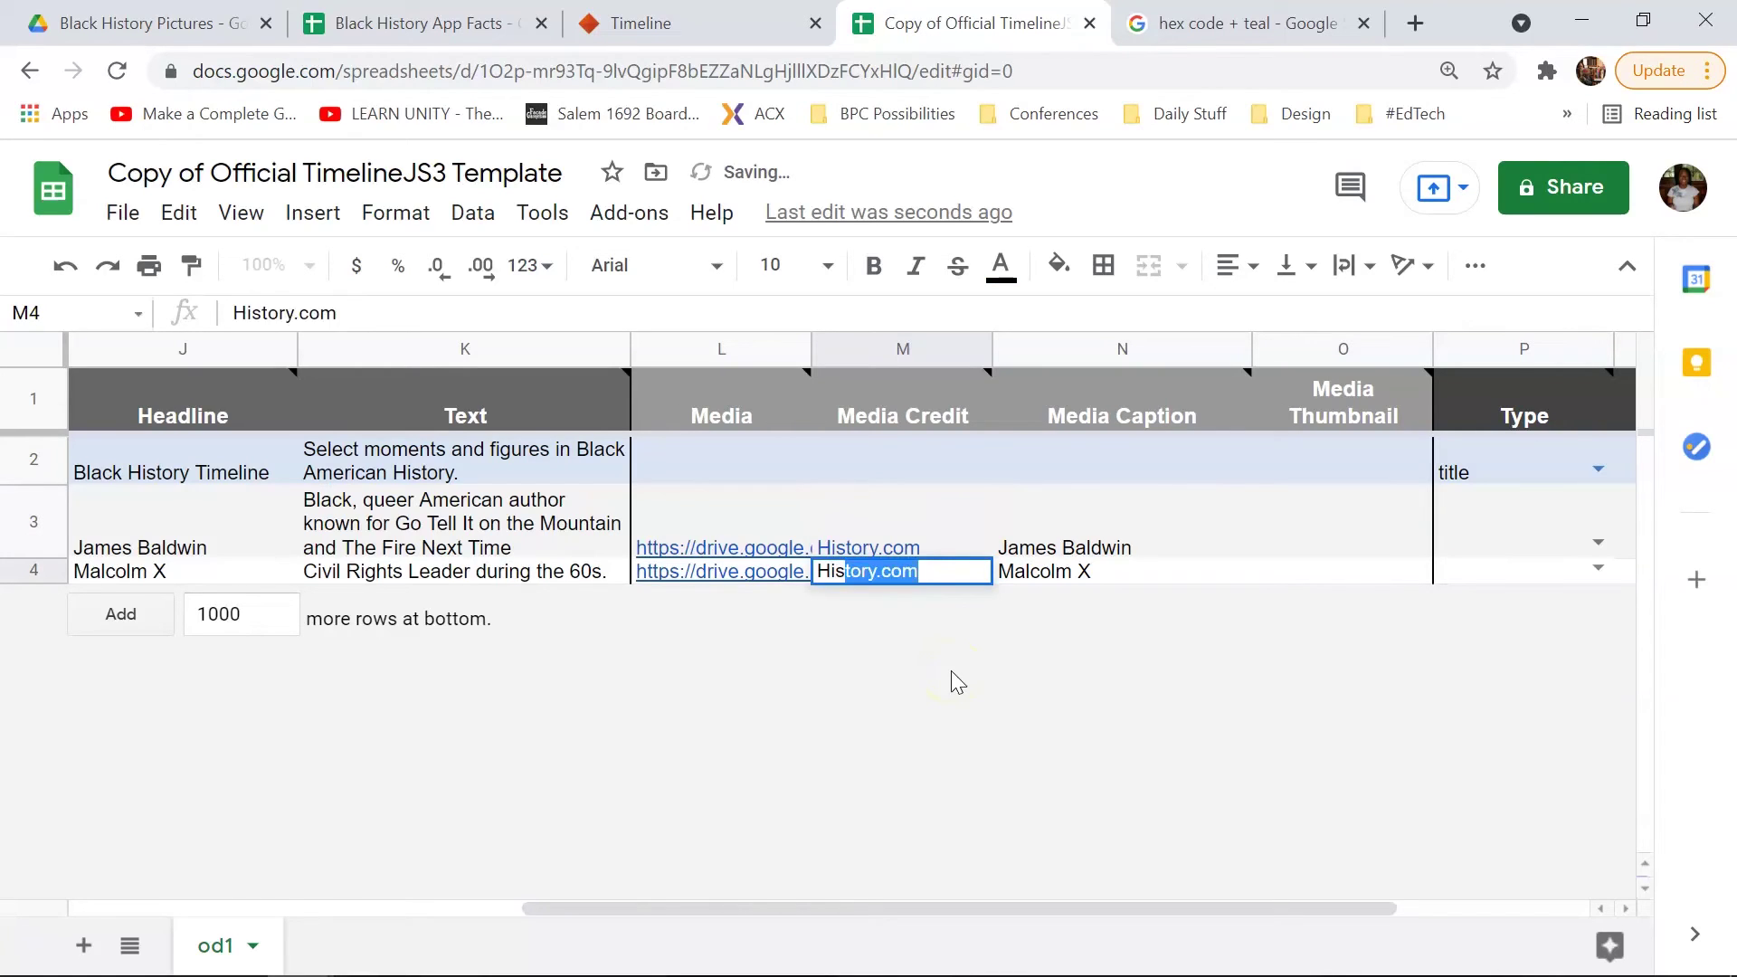
type("tory.")
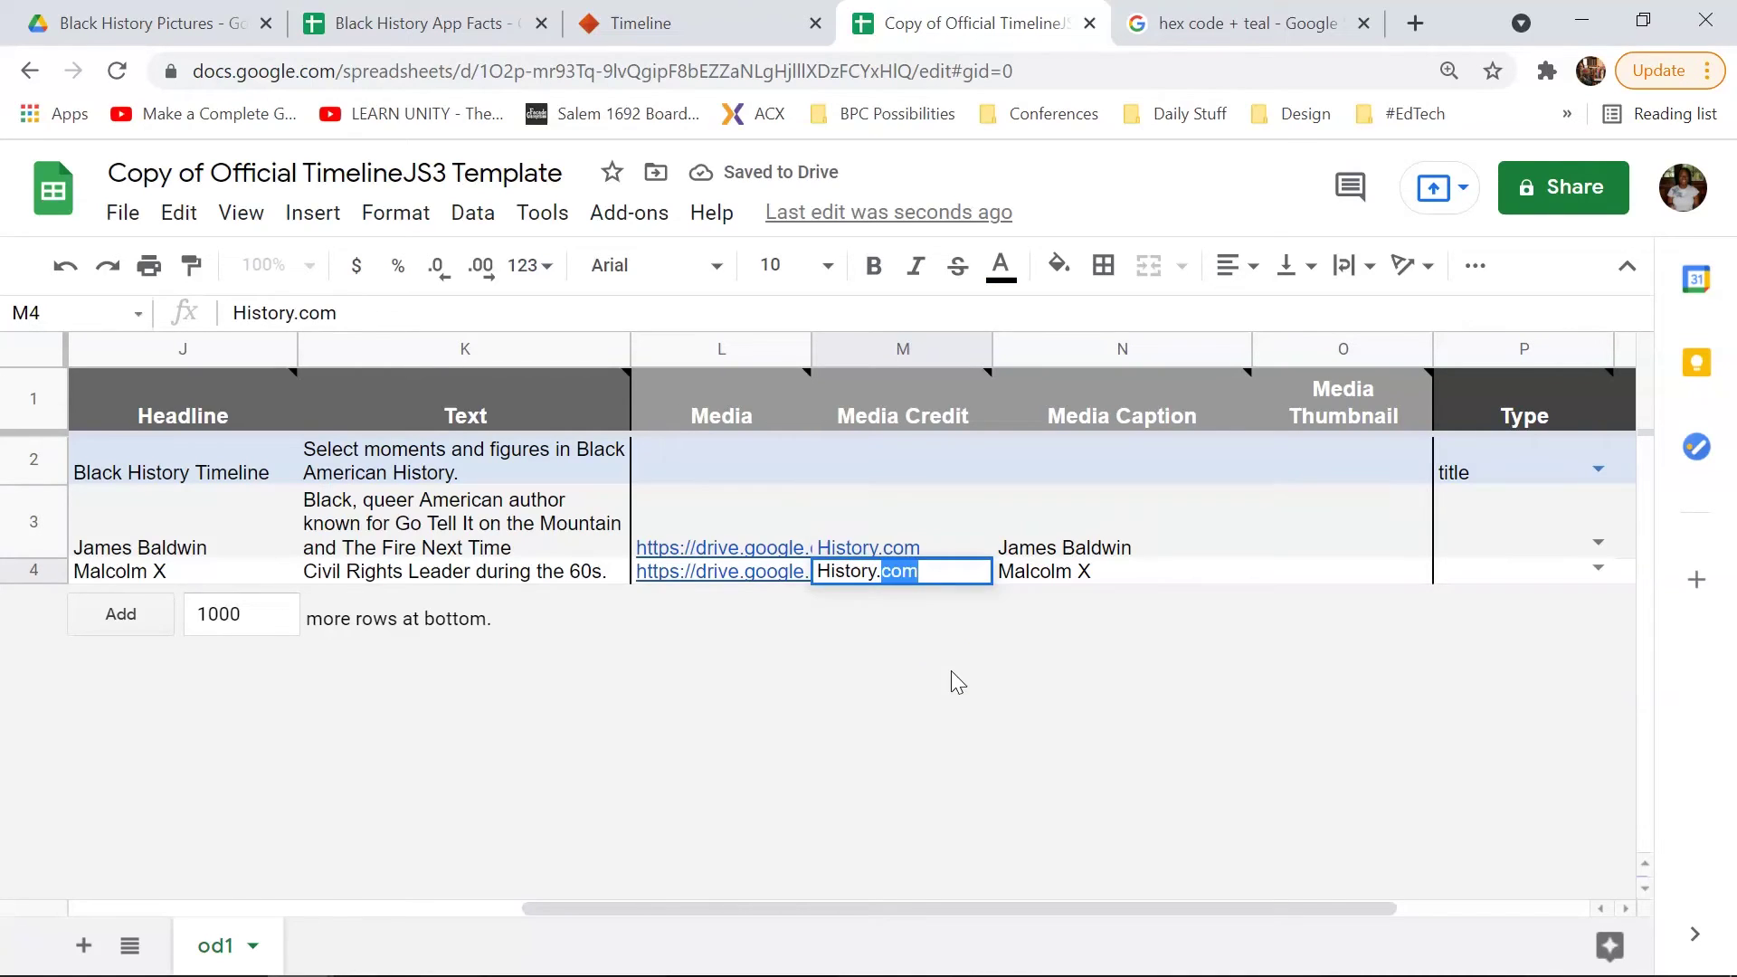
key("Return")
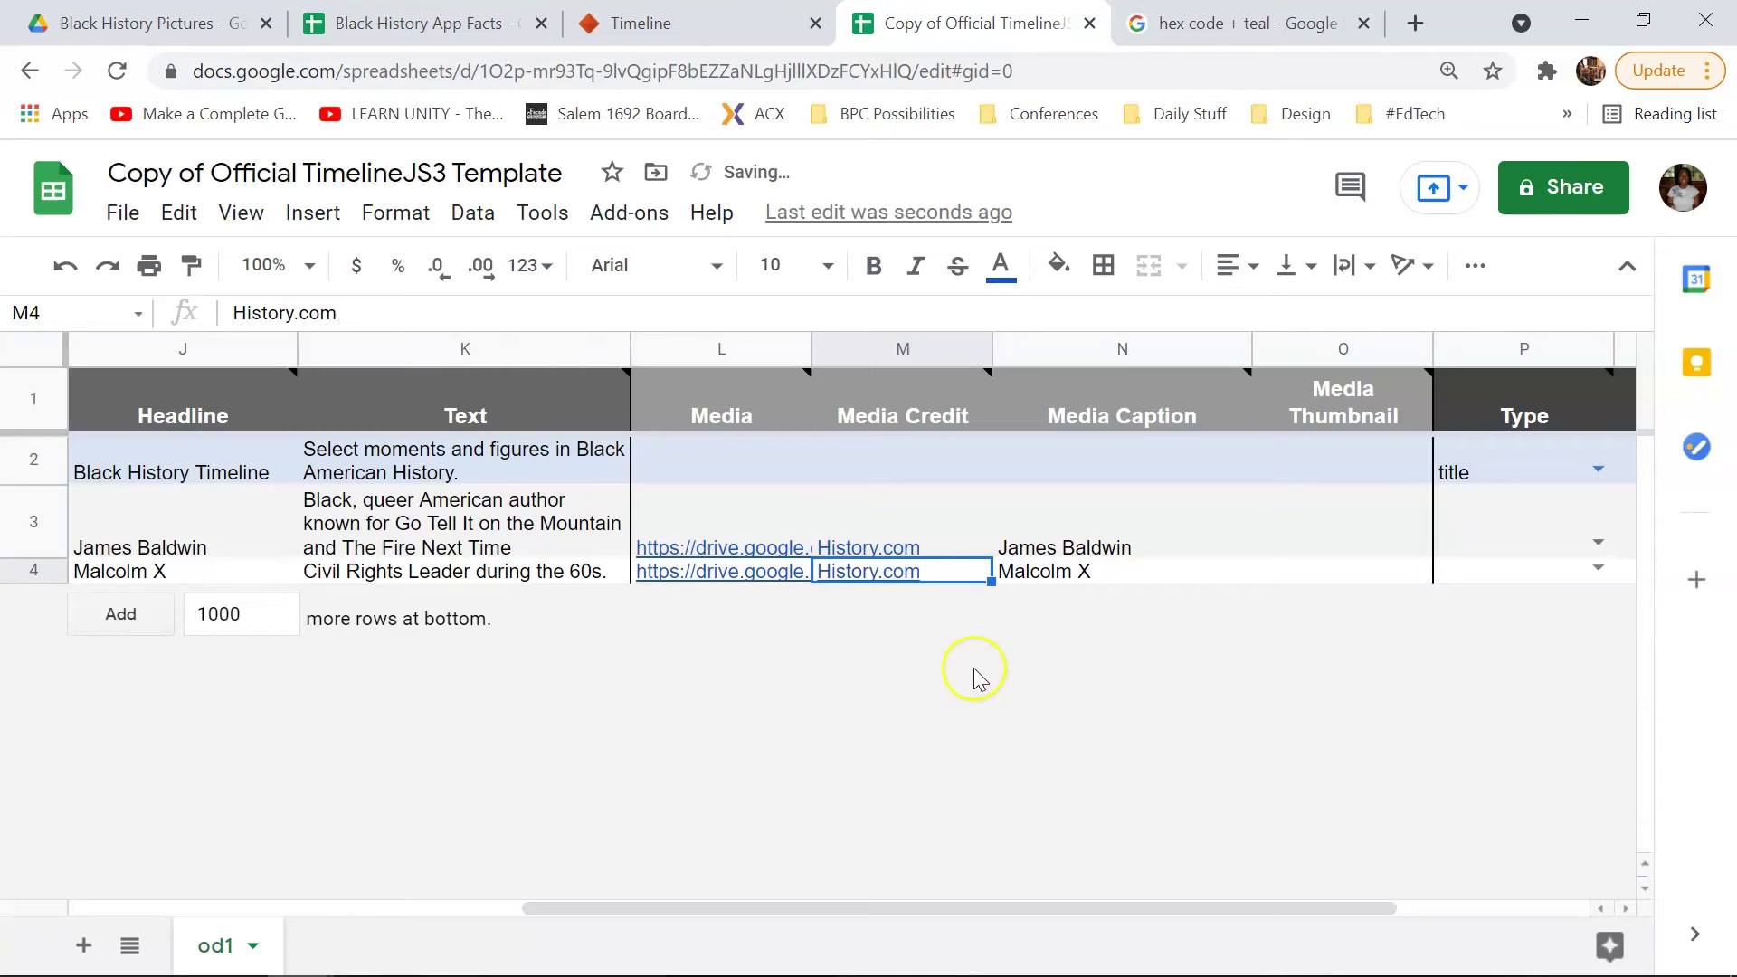
left_click_drag(1094, 908, 1240, 905)
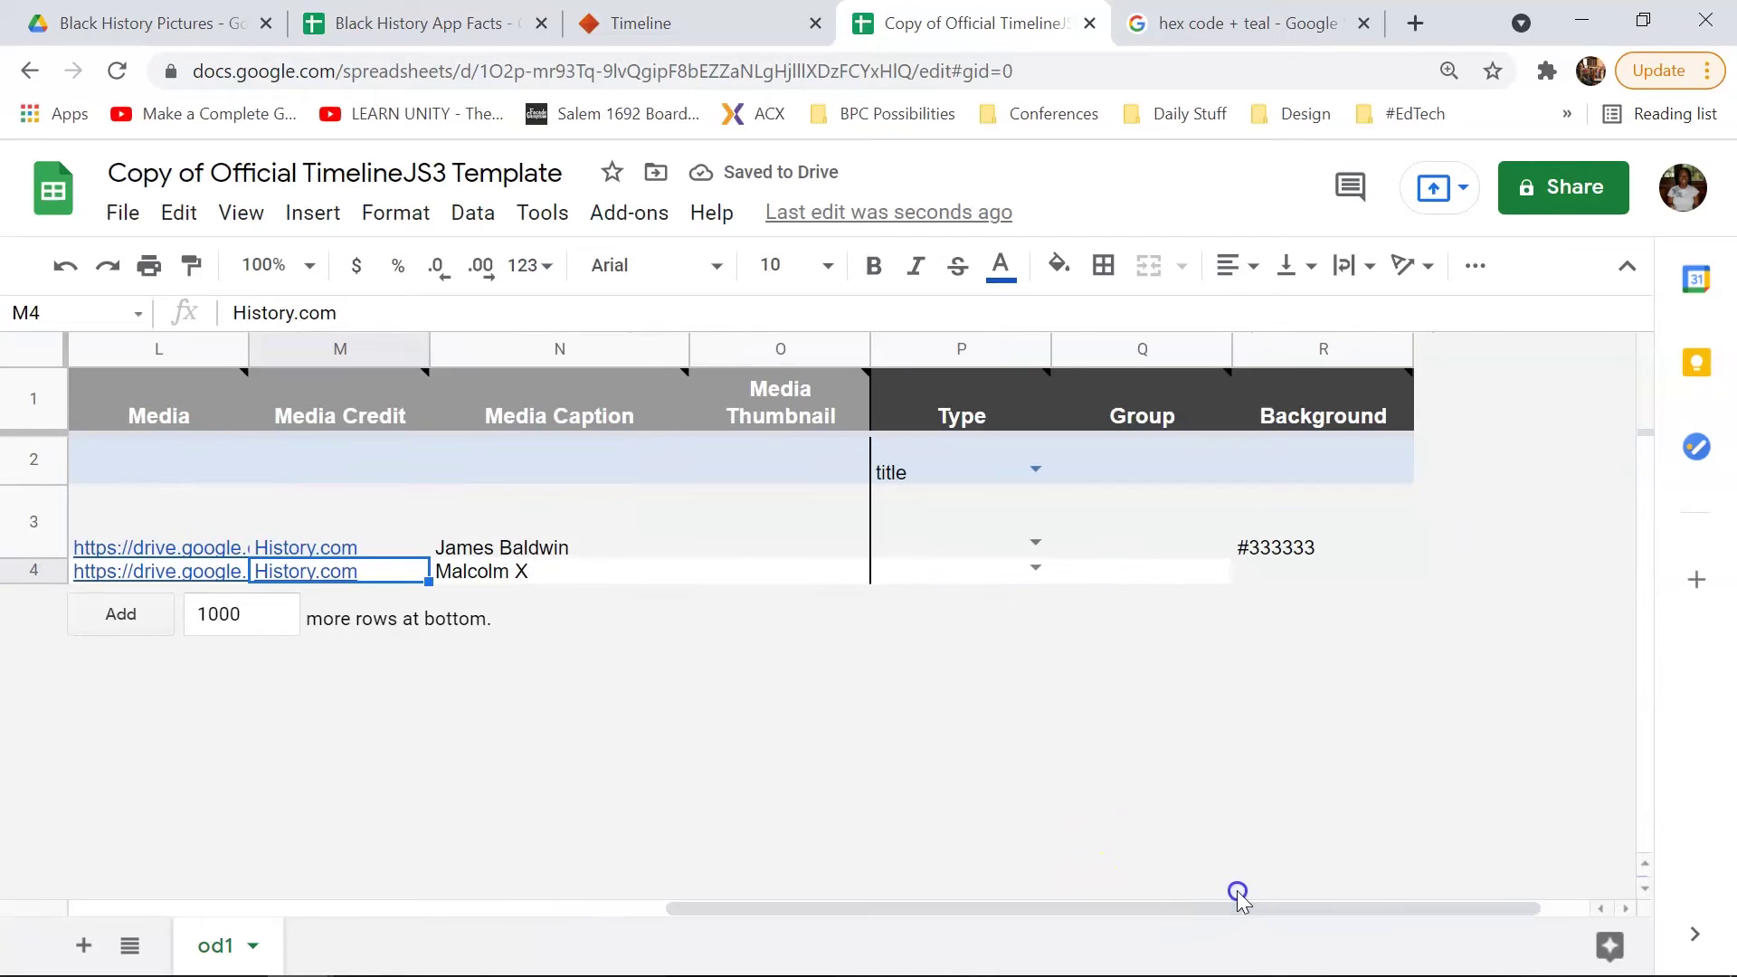
mouse_move(241, 555)
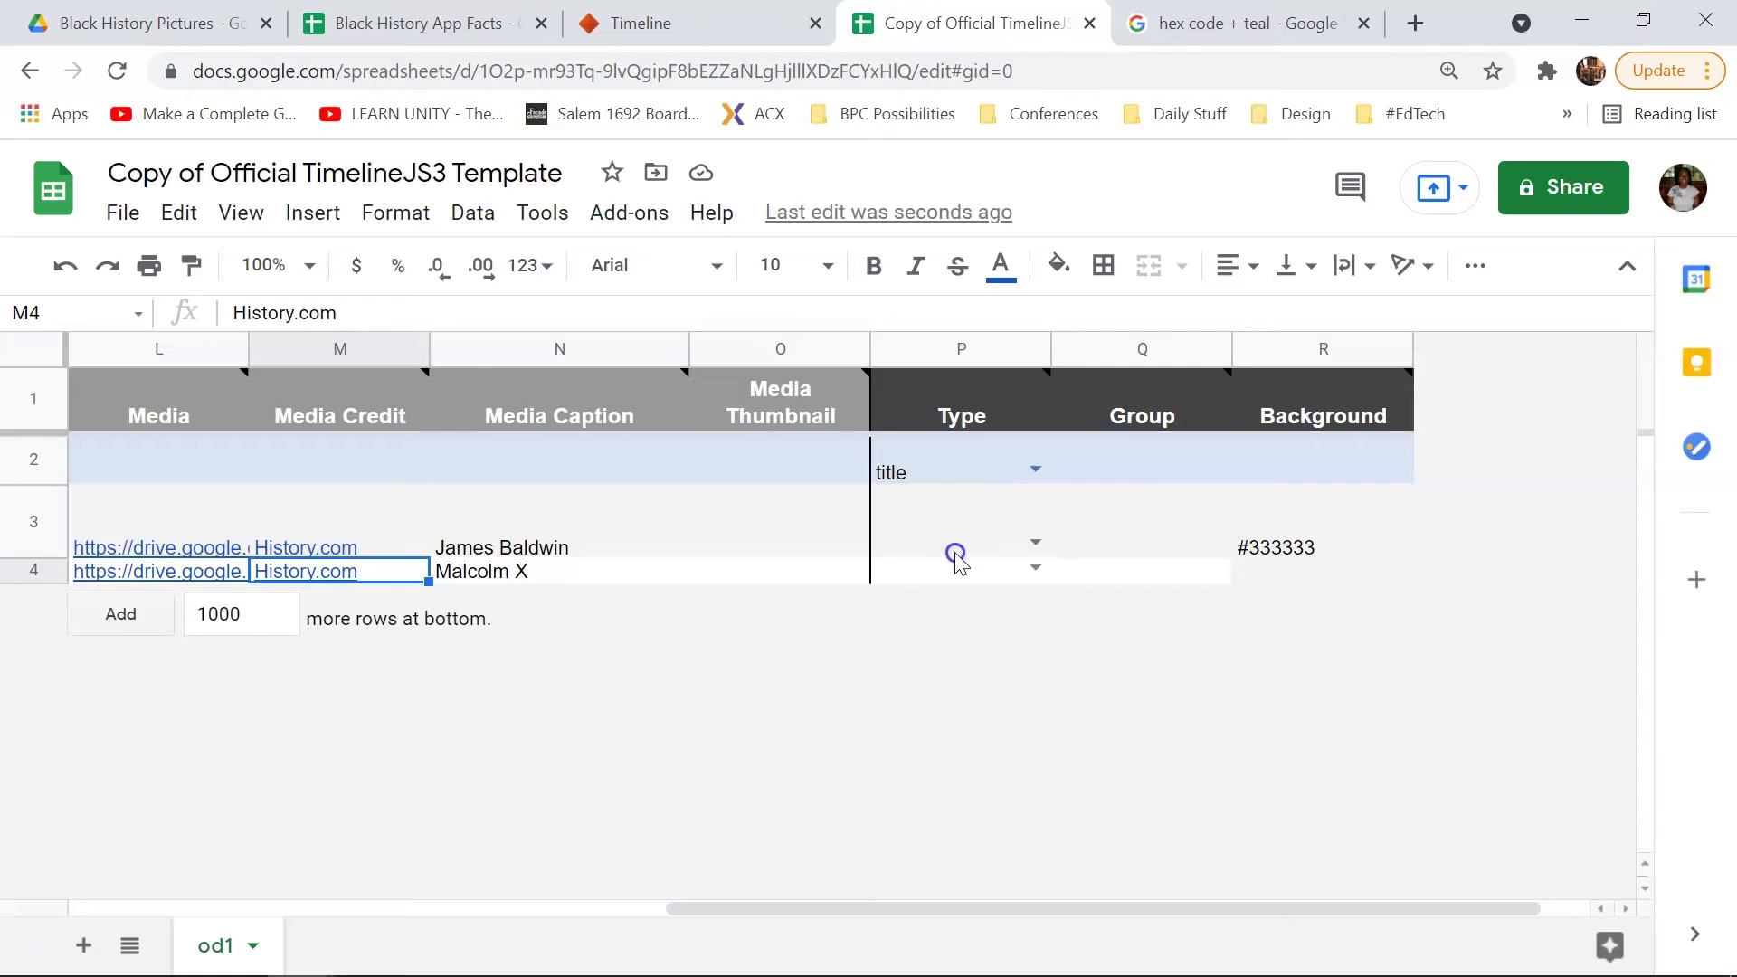
Step: Copy the teal hex code #008080 from the search results into R4 at font size 11
left_click(1304, 513)
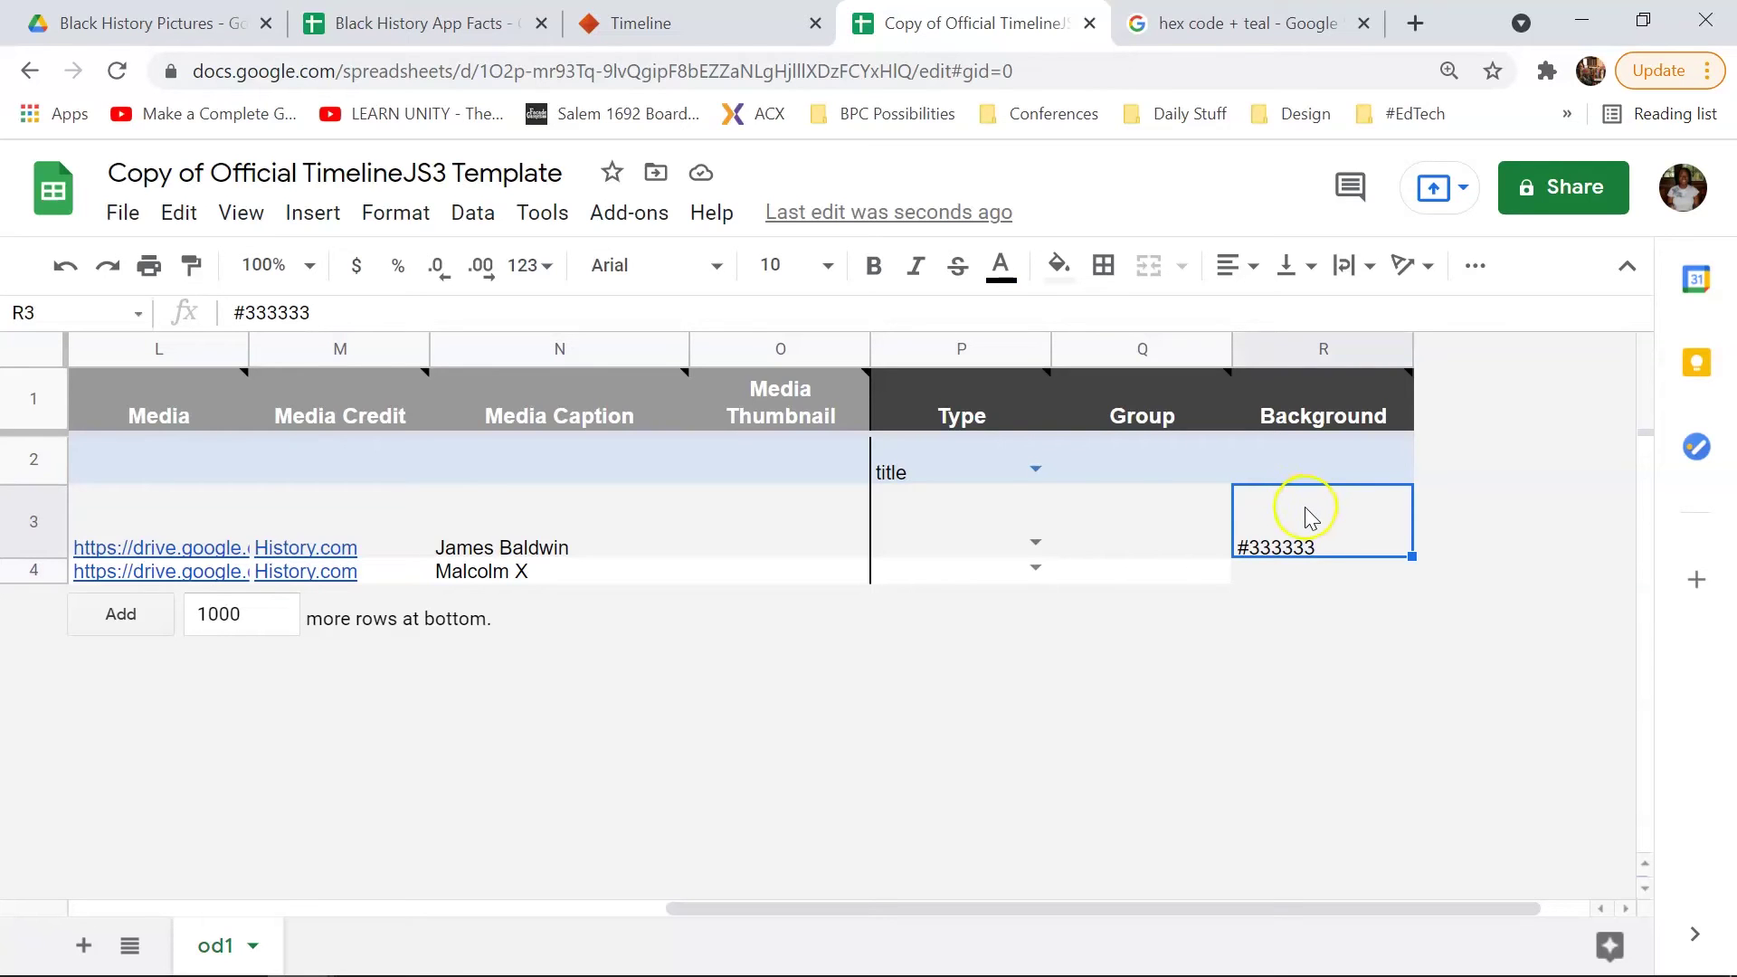
left_click(1283, 20)
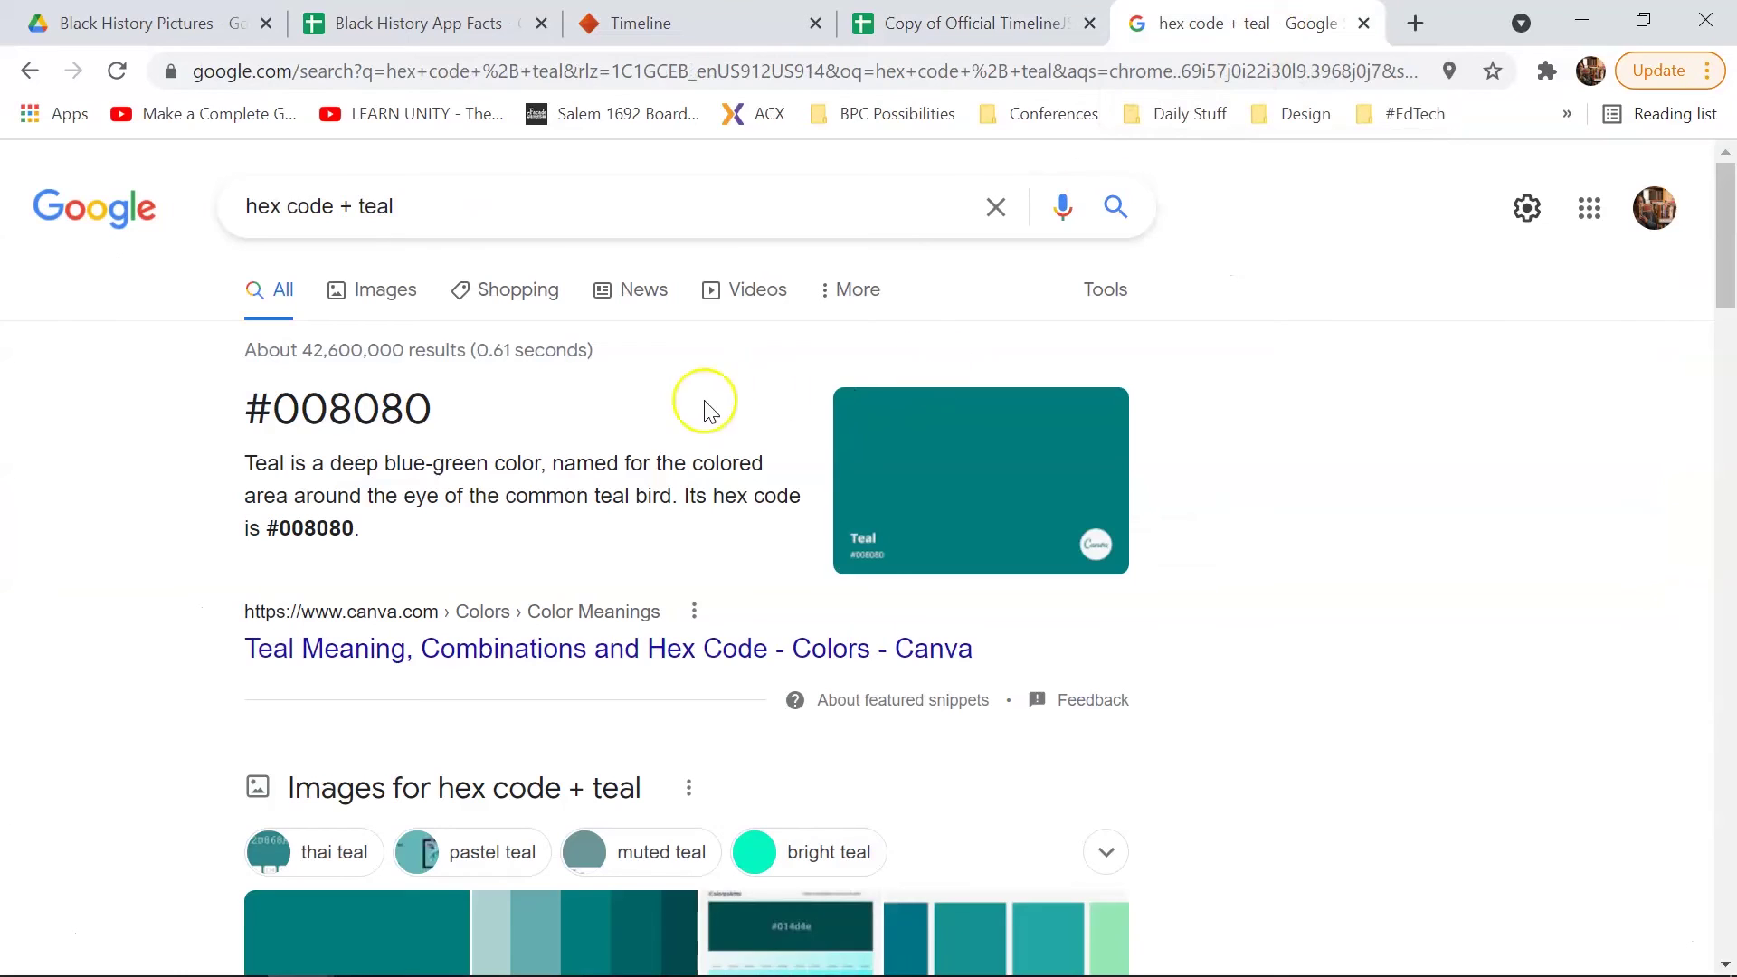
left_click_drag(432, 409, 246, 409)
key("ctrl+c")
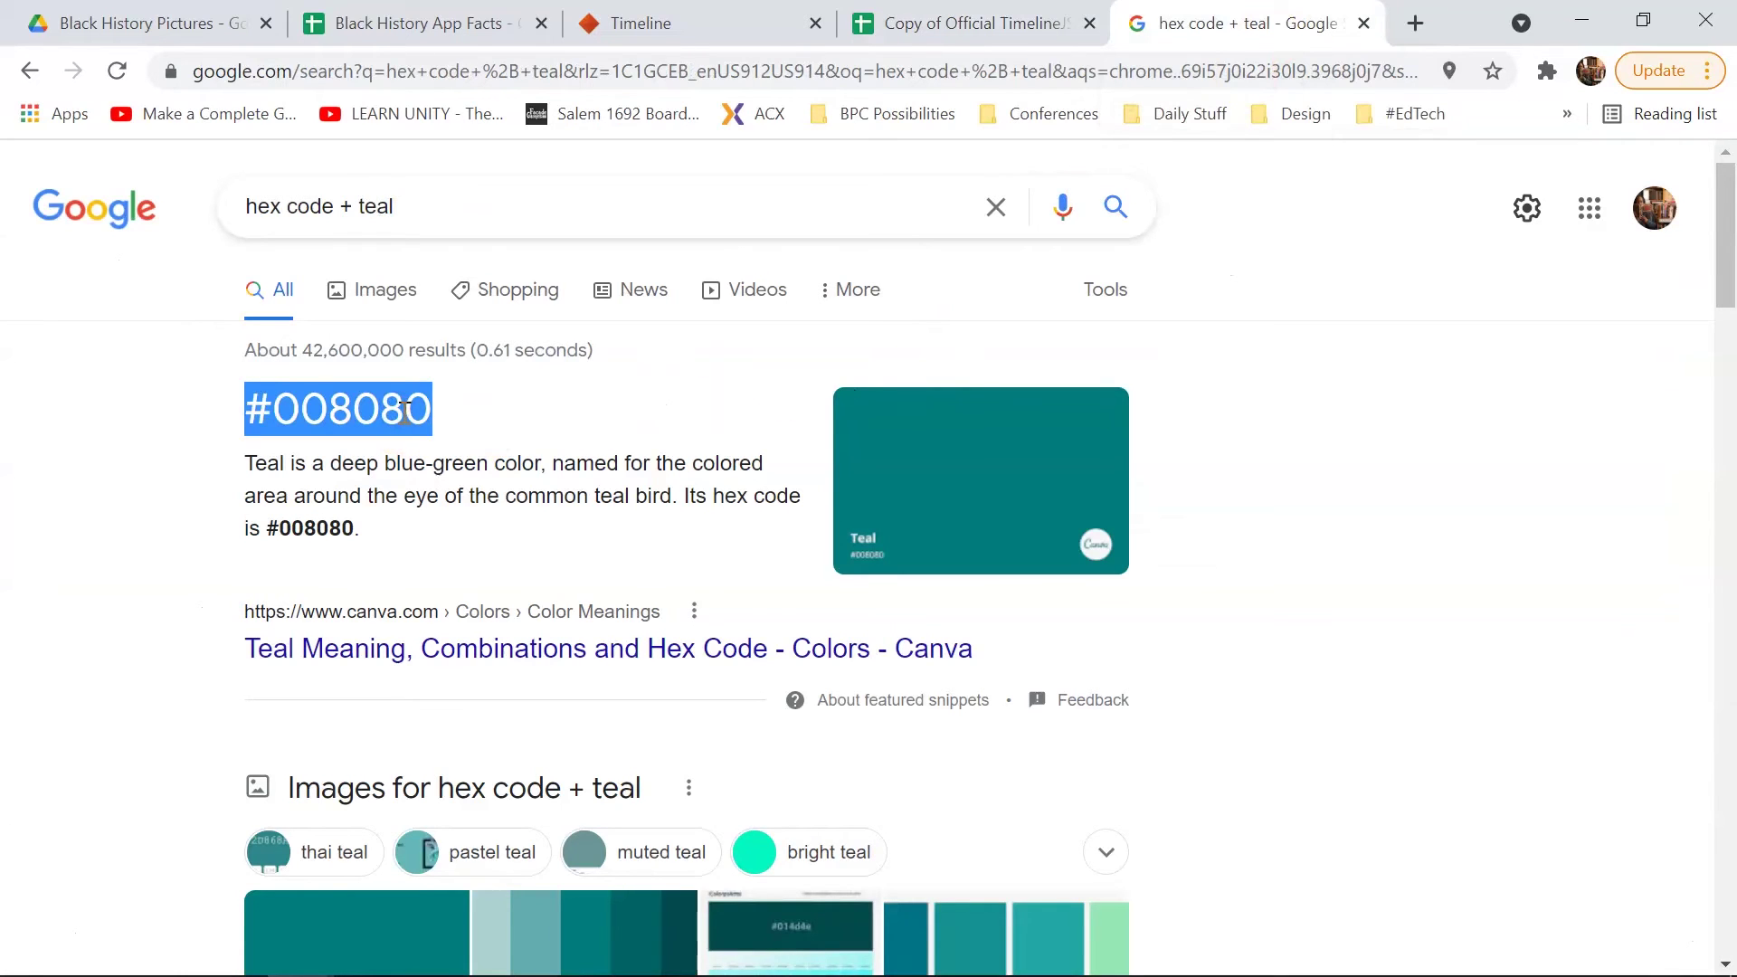
left_click(860, 16)
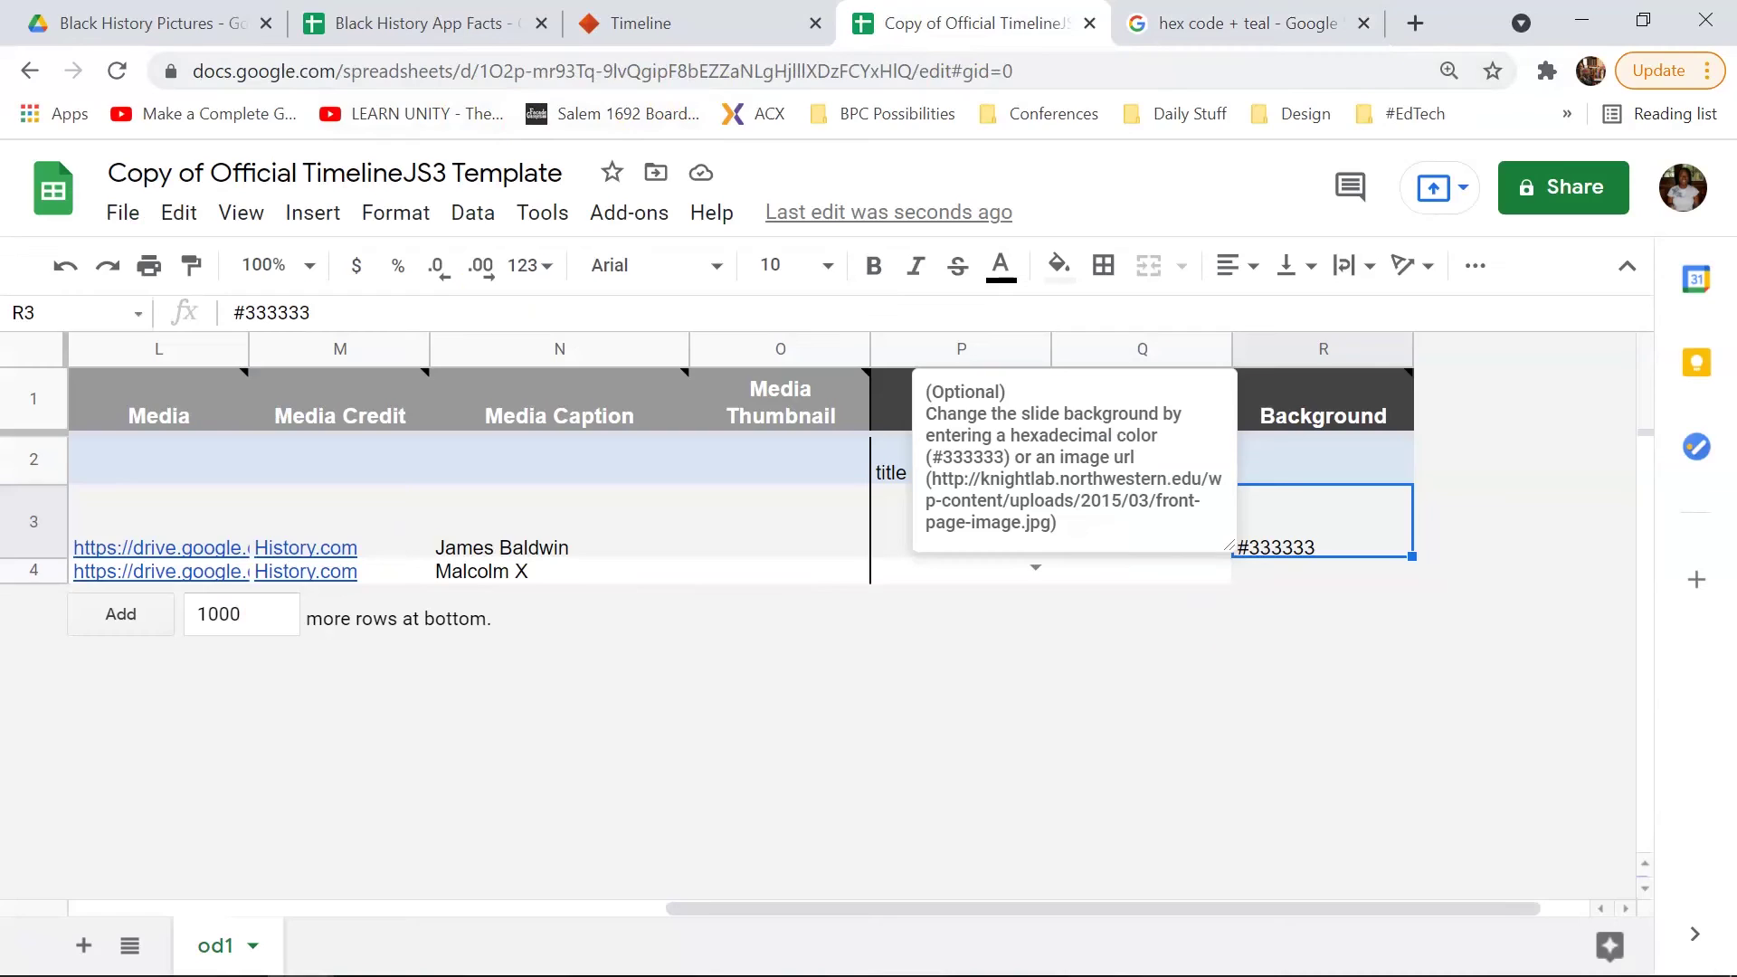
left_click(1311, 572)
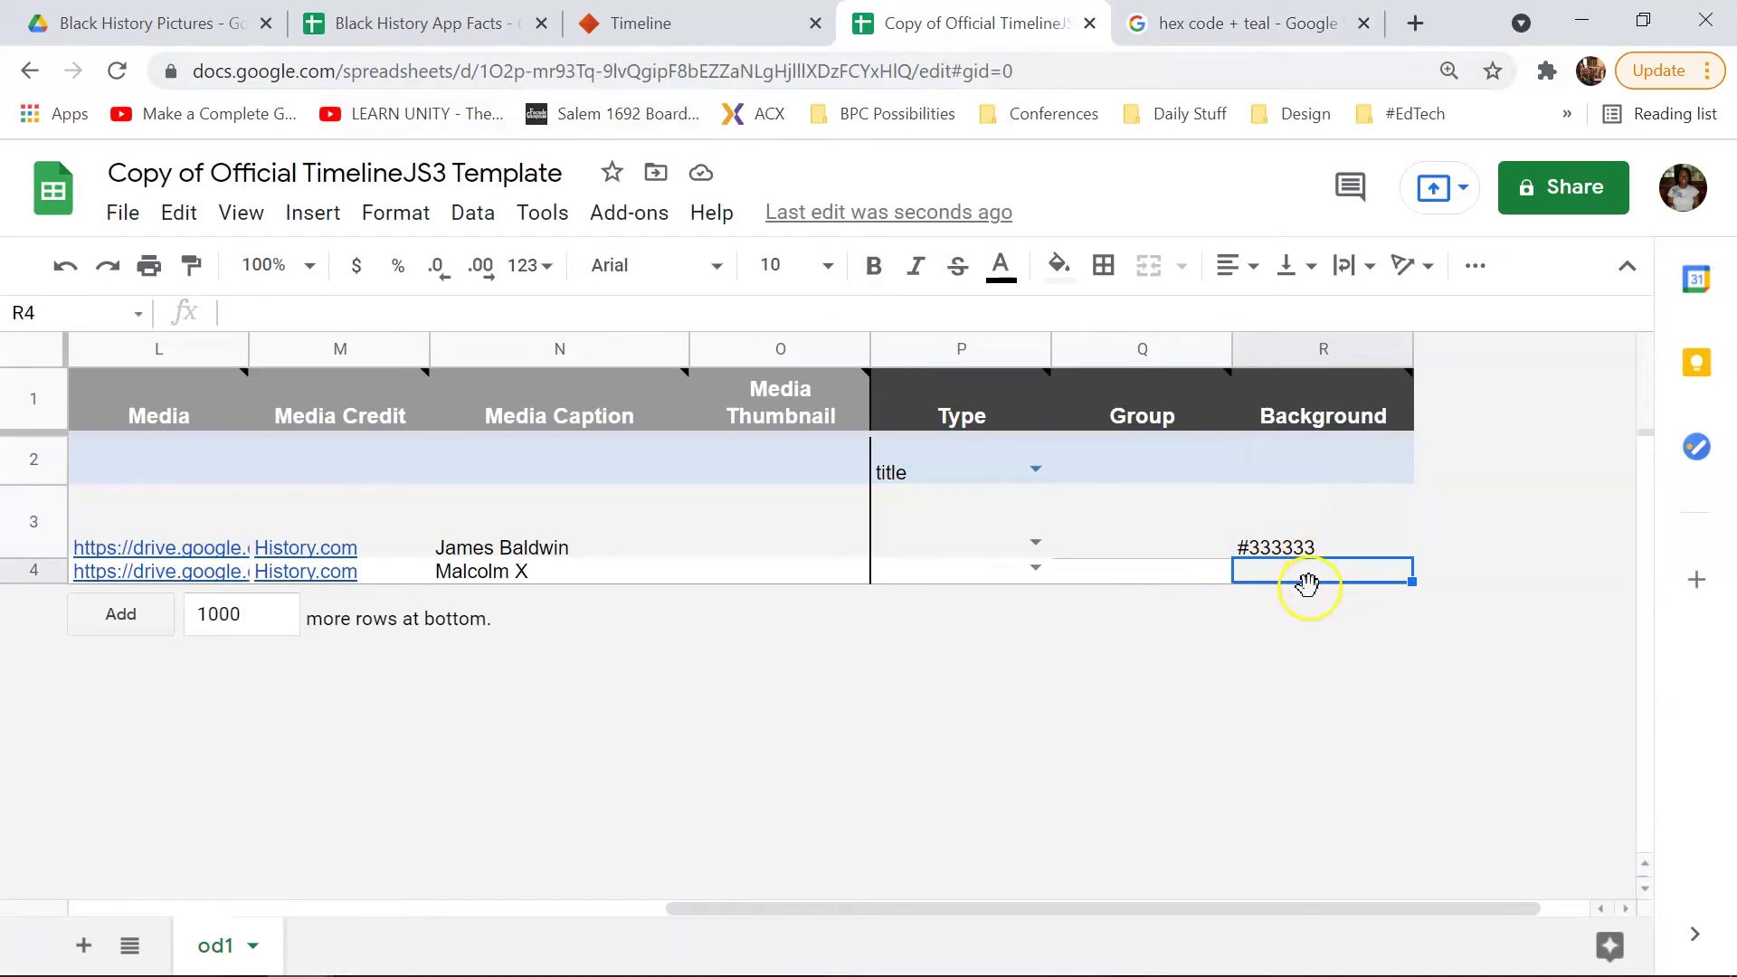
key("ctrl+v")
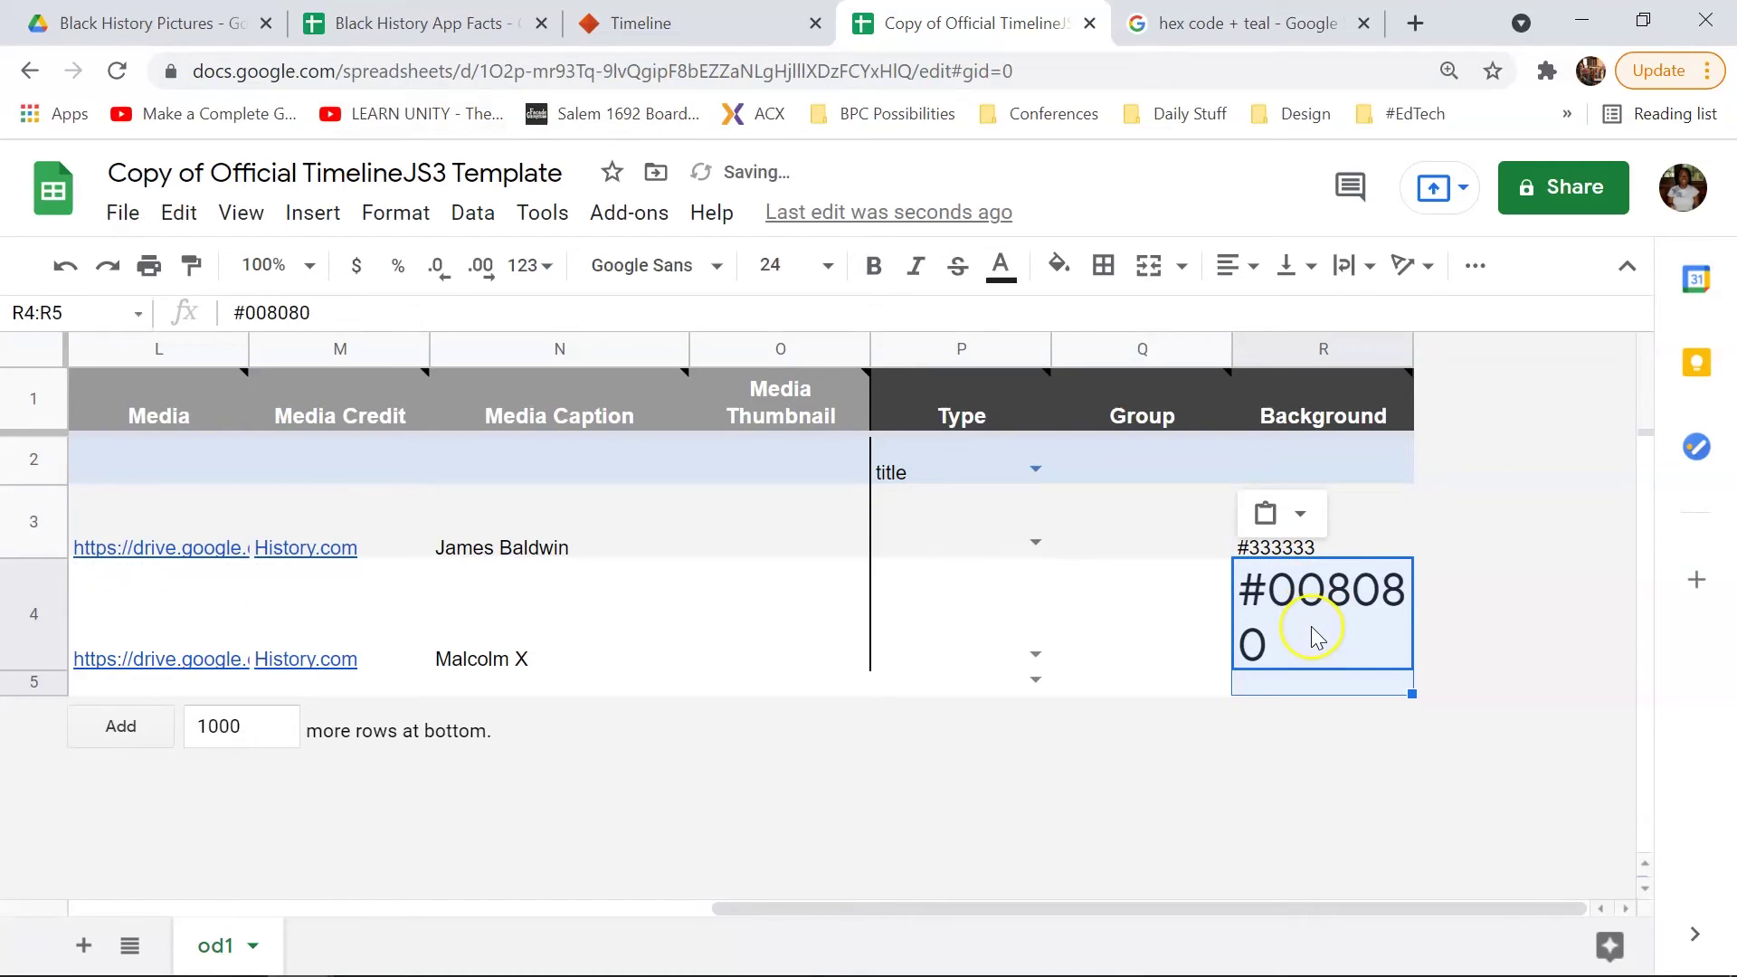
left_click(839, 268)
left_click(775, 558)
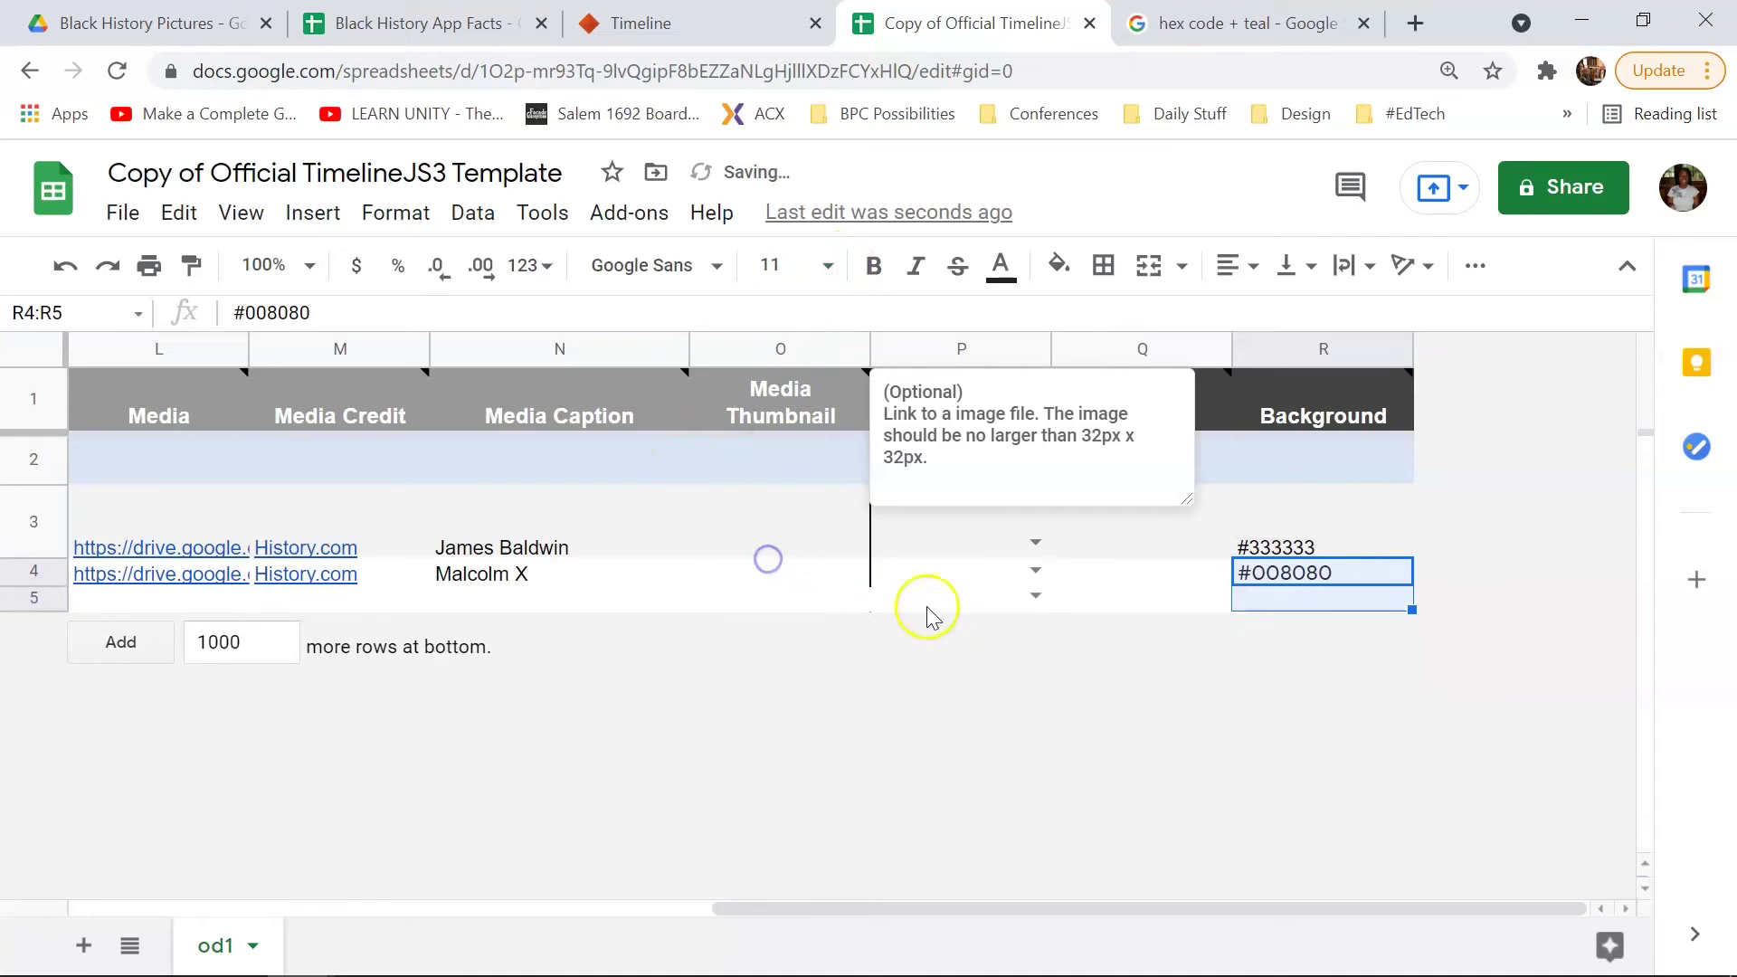
left_click(1345, 599)
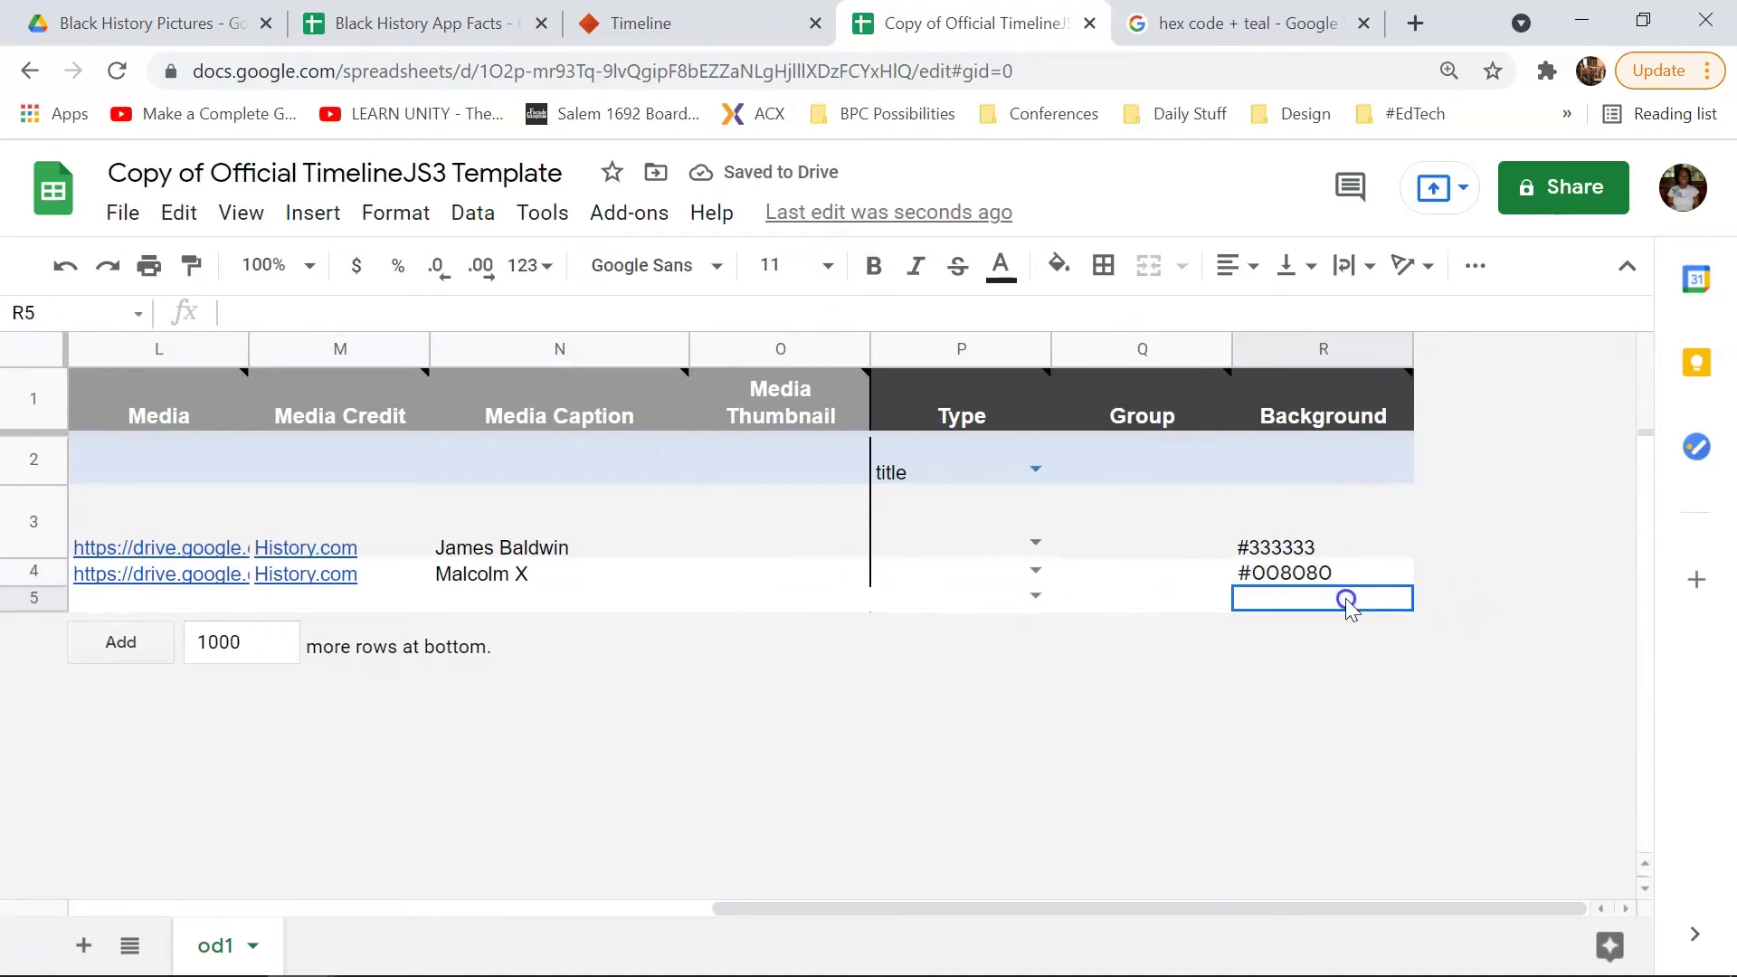
Step: Scroll the finished timeline sheet back to column A
left_click_drag(1129, 904, 177, 877)
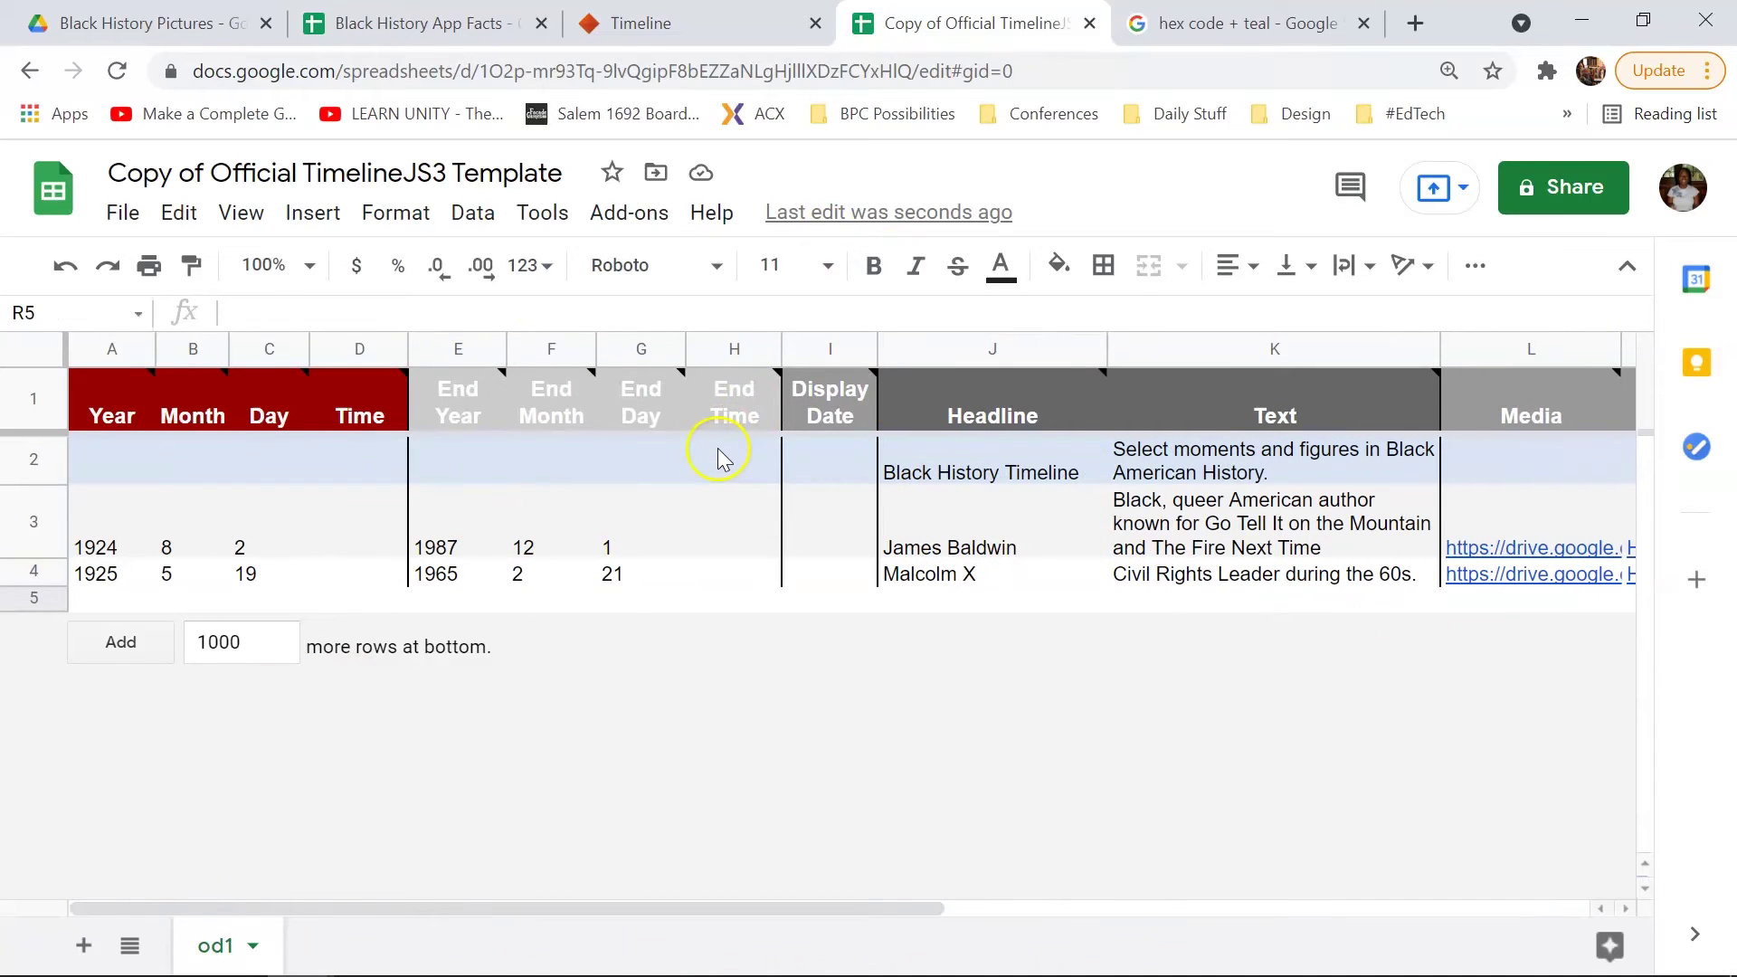
mouse_move(731, 412)
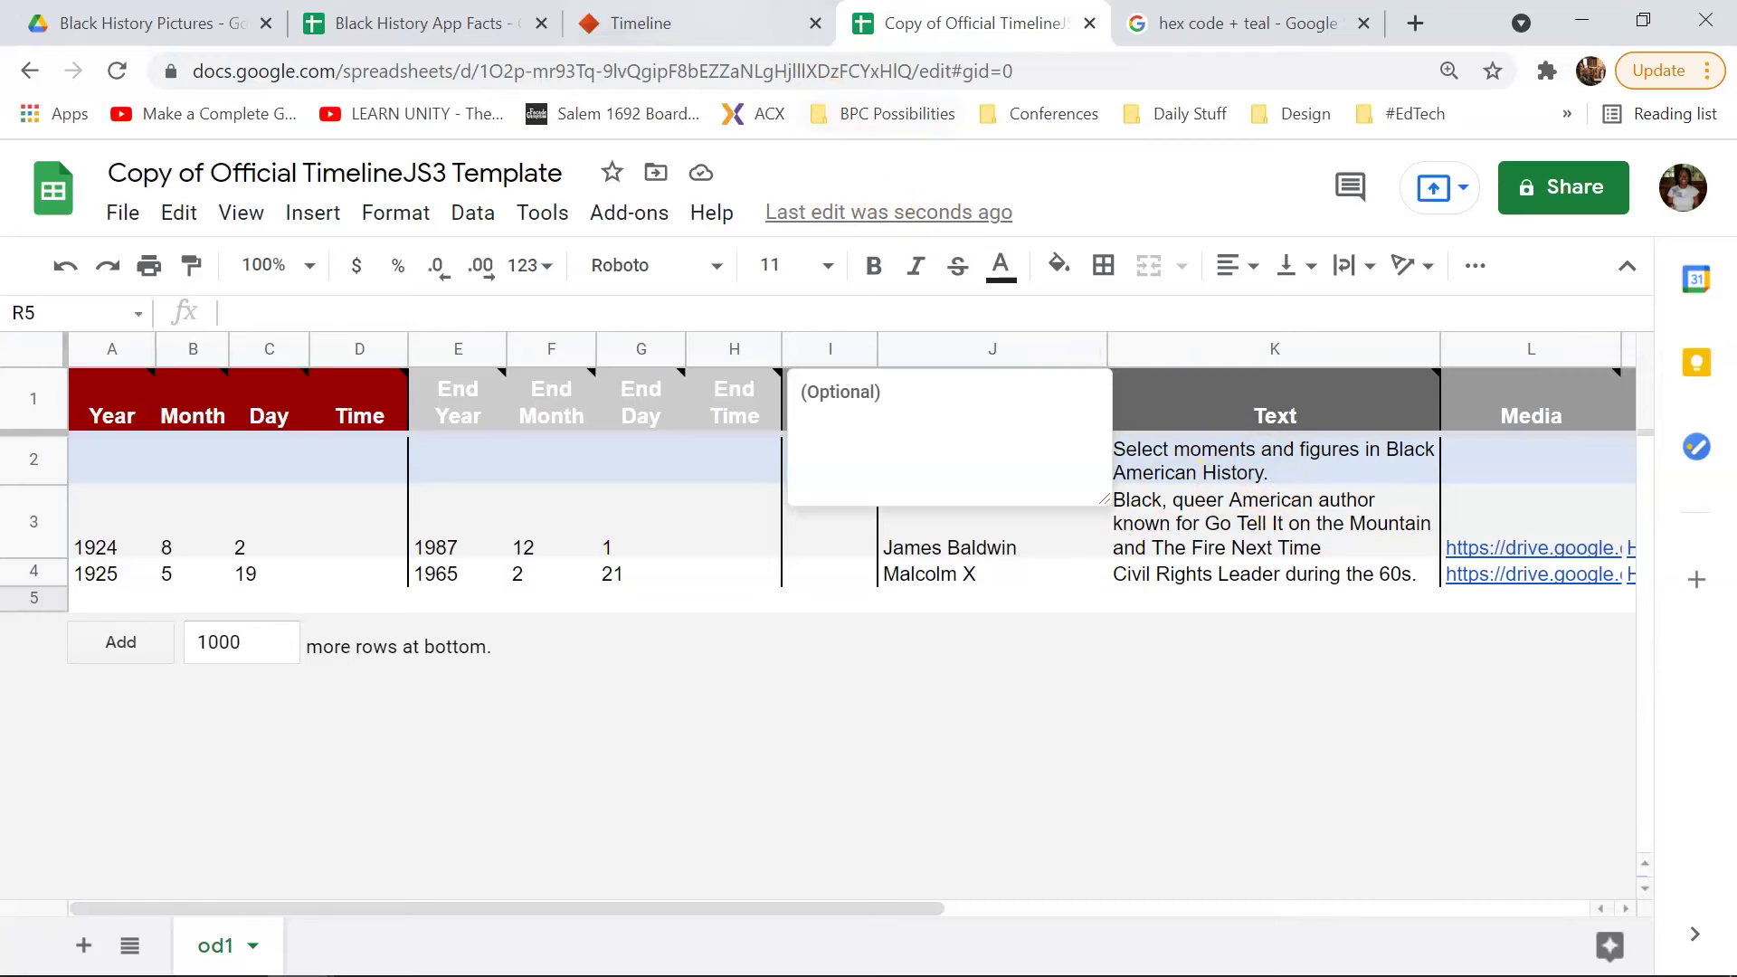
Step: Read TimelineJS's step 2 'Publish to the web', then return to the template spreadsheet
left_click(651, 23)
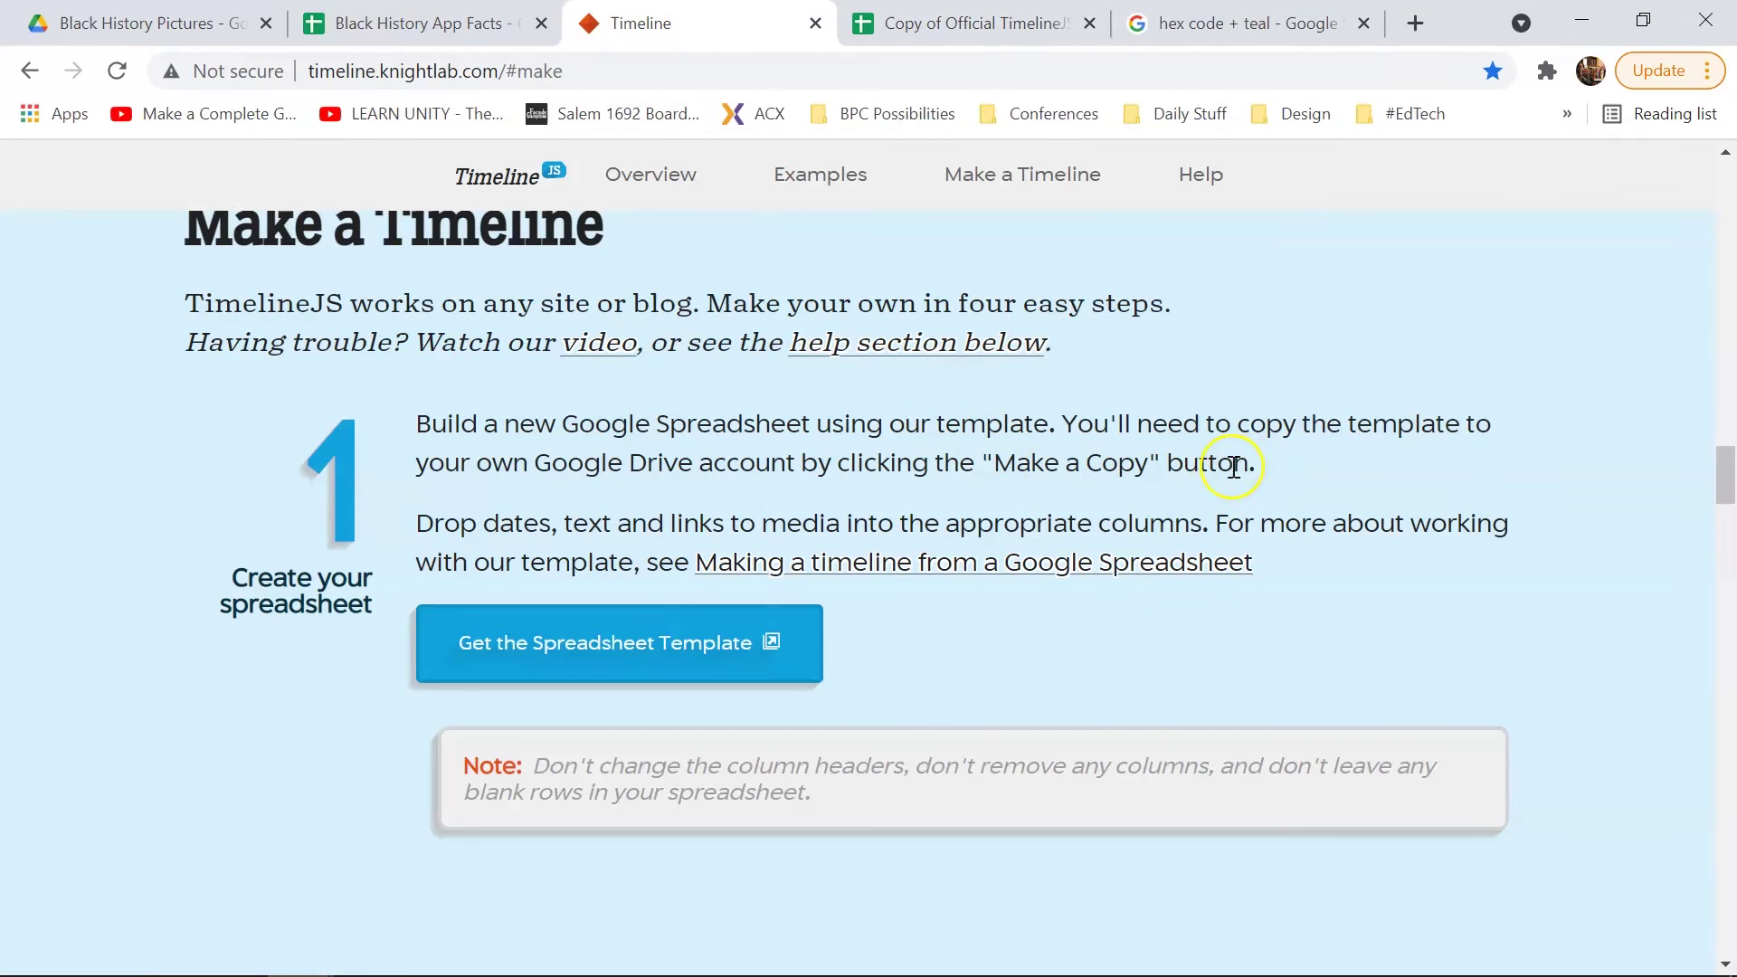
scroll(1448, 453, "down", 7)
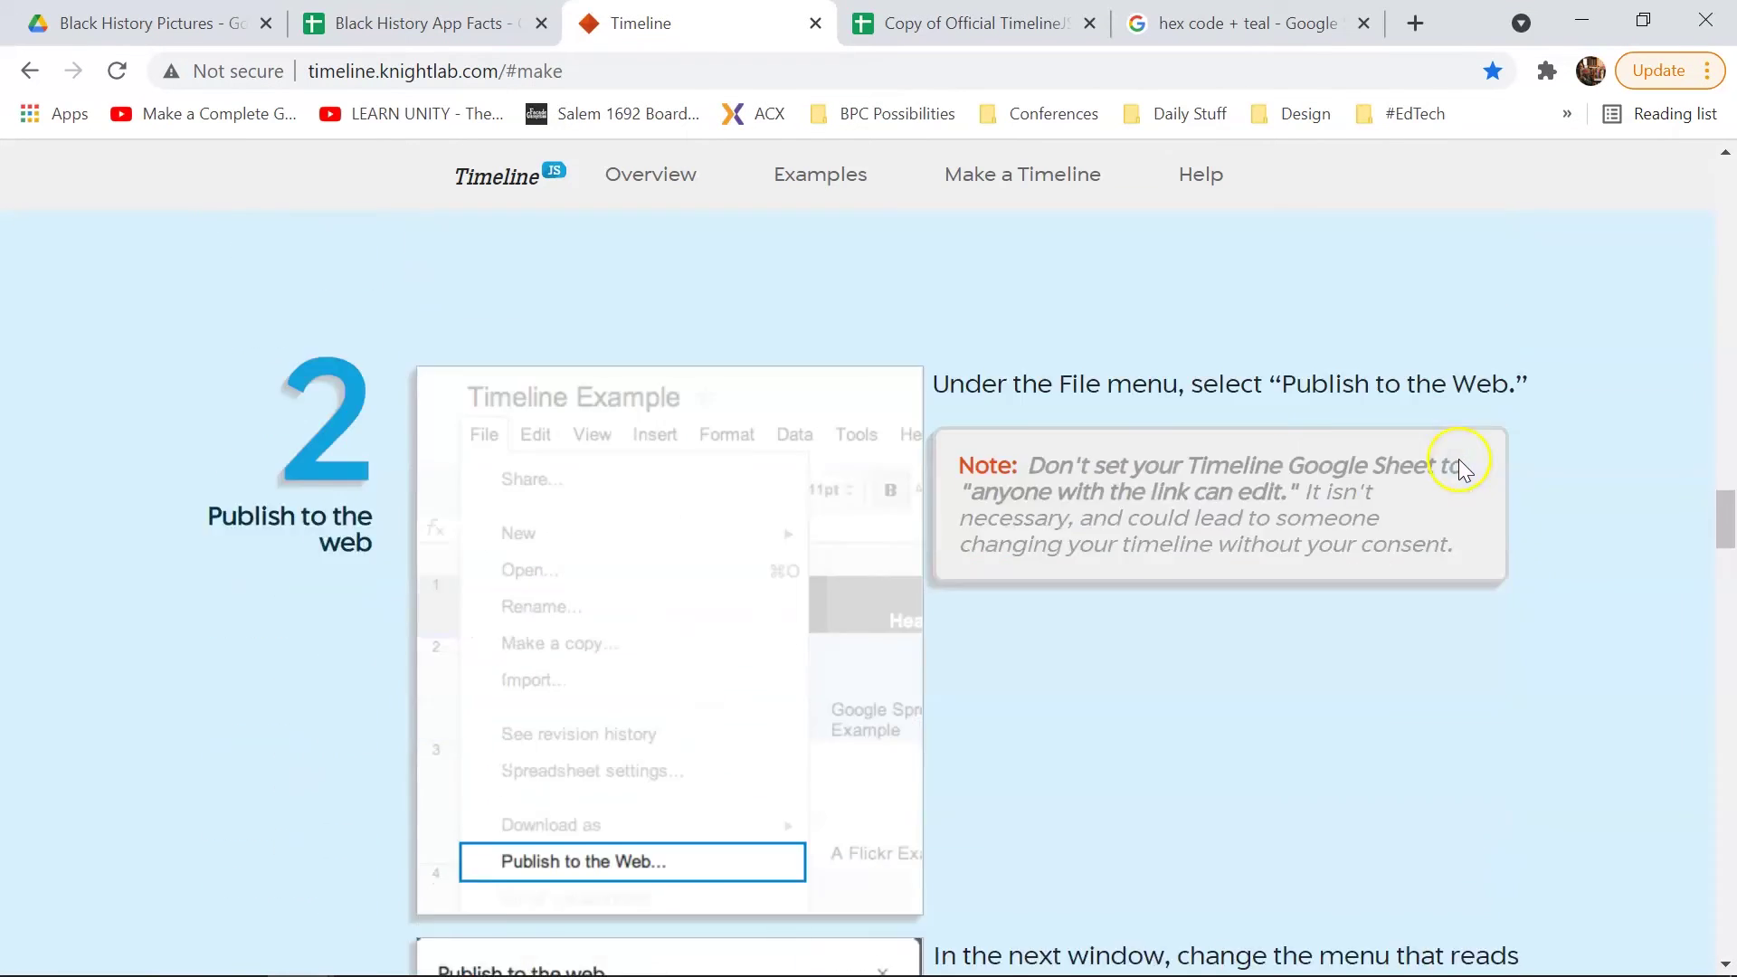
scroll(1551, 491, "down", 2)
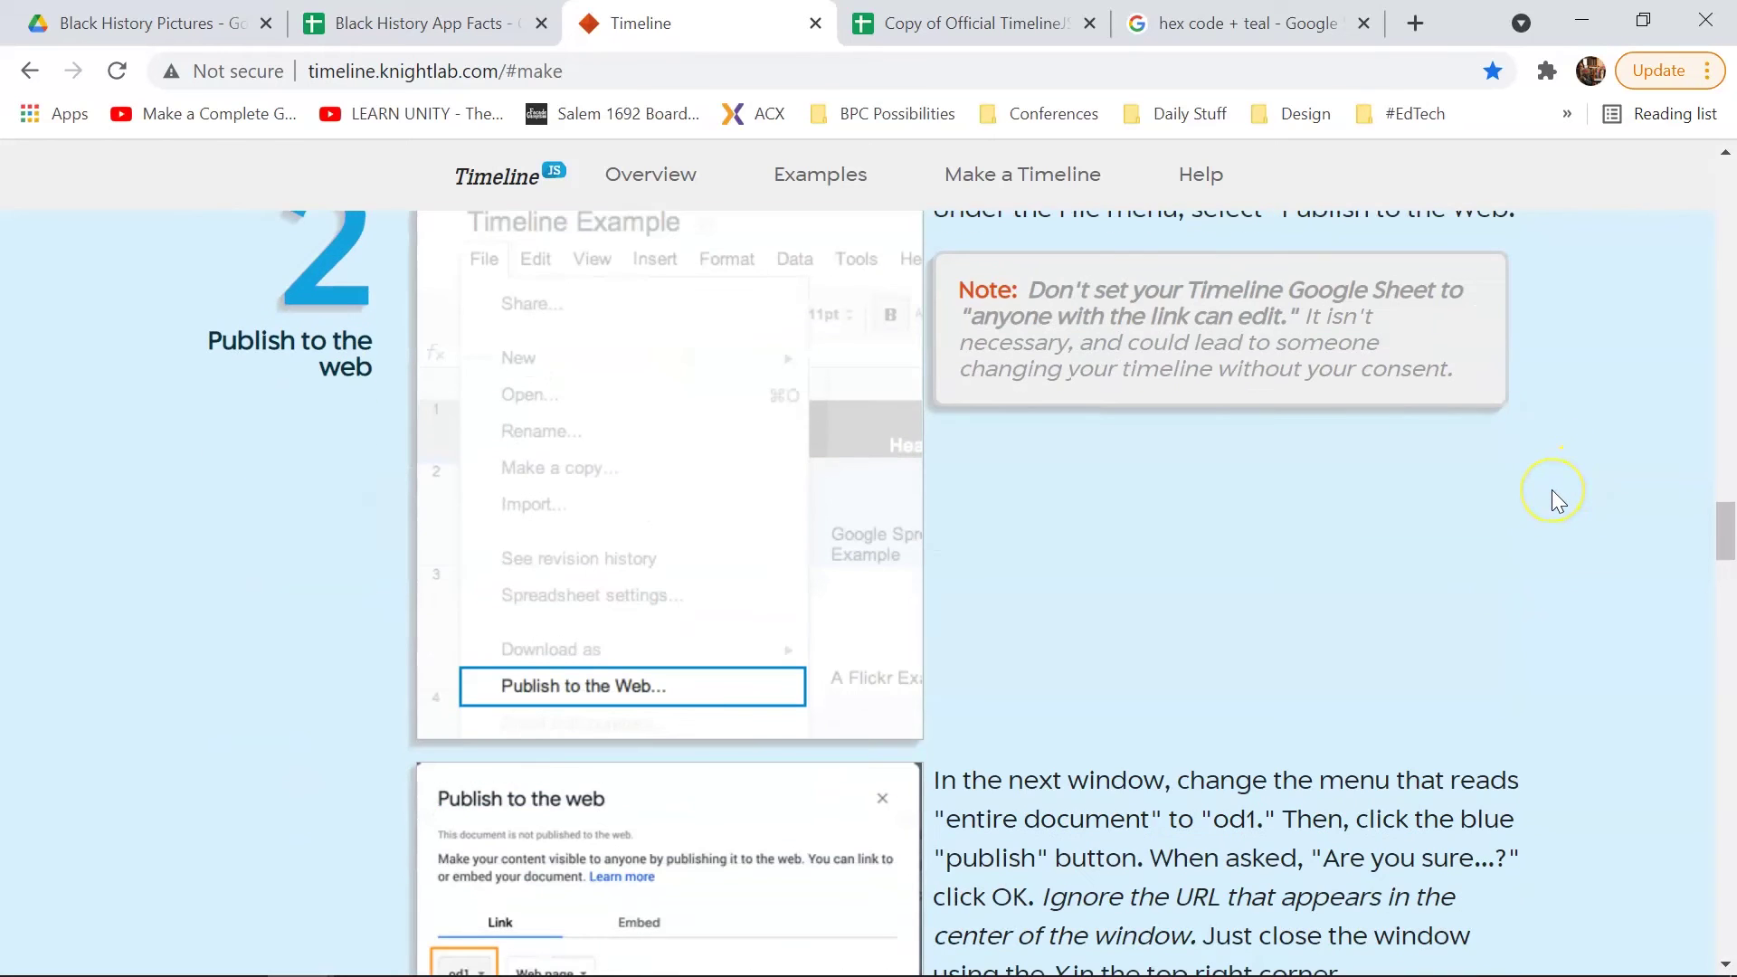
scroll(1551, 490, "up", 2)
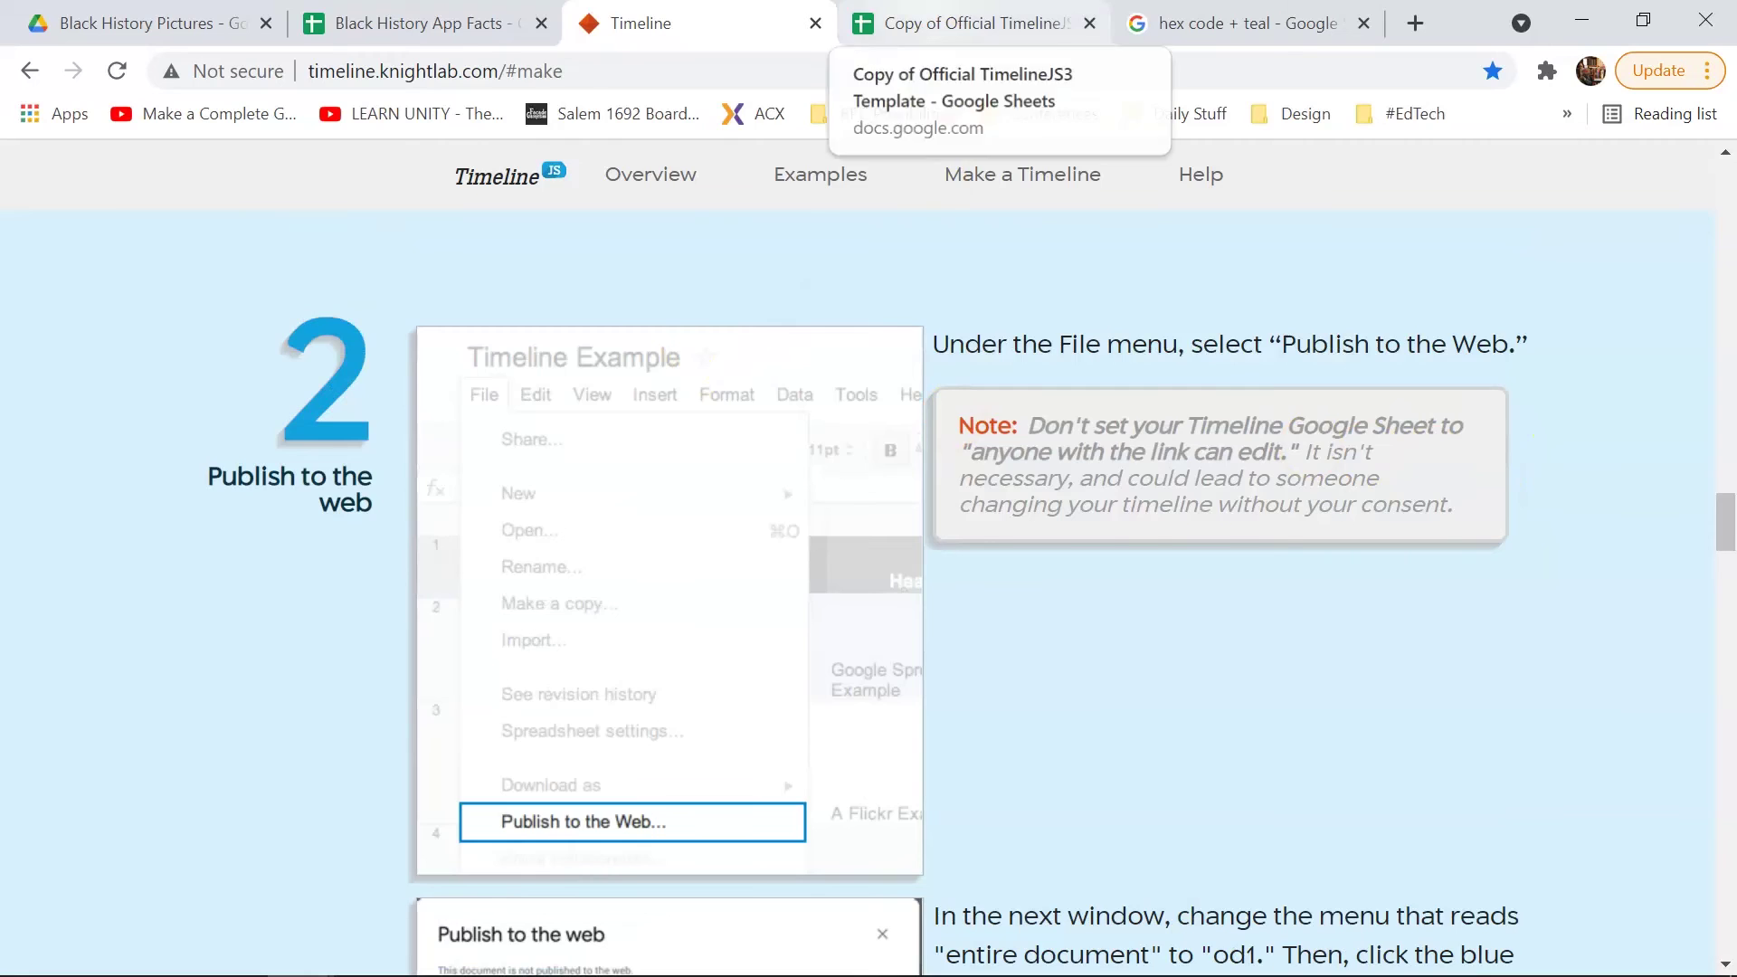
left_click(959, 22)
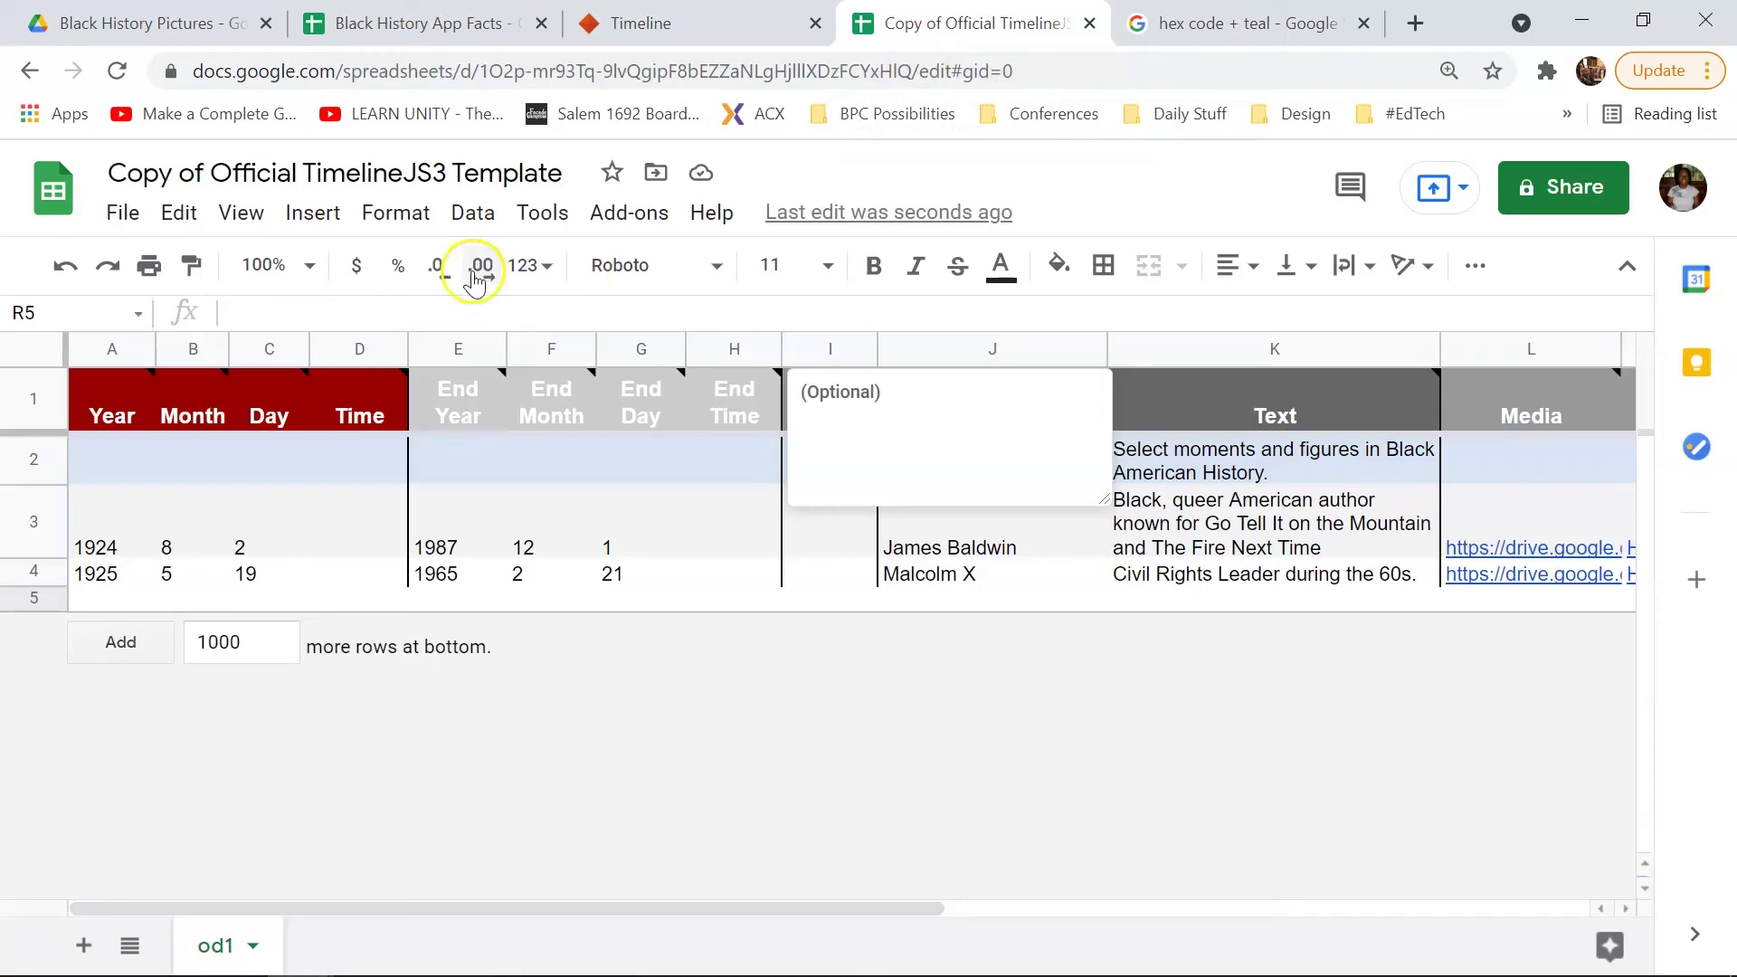
Step: Publish only the od1 sheet to the web, then select the spreadsheet's web address
left_click(126, 219)
scroll(226, 769, "down", 3)
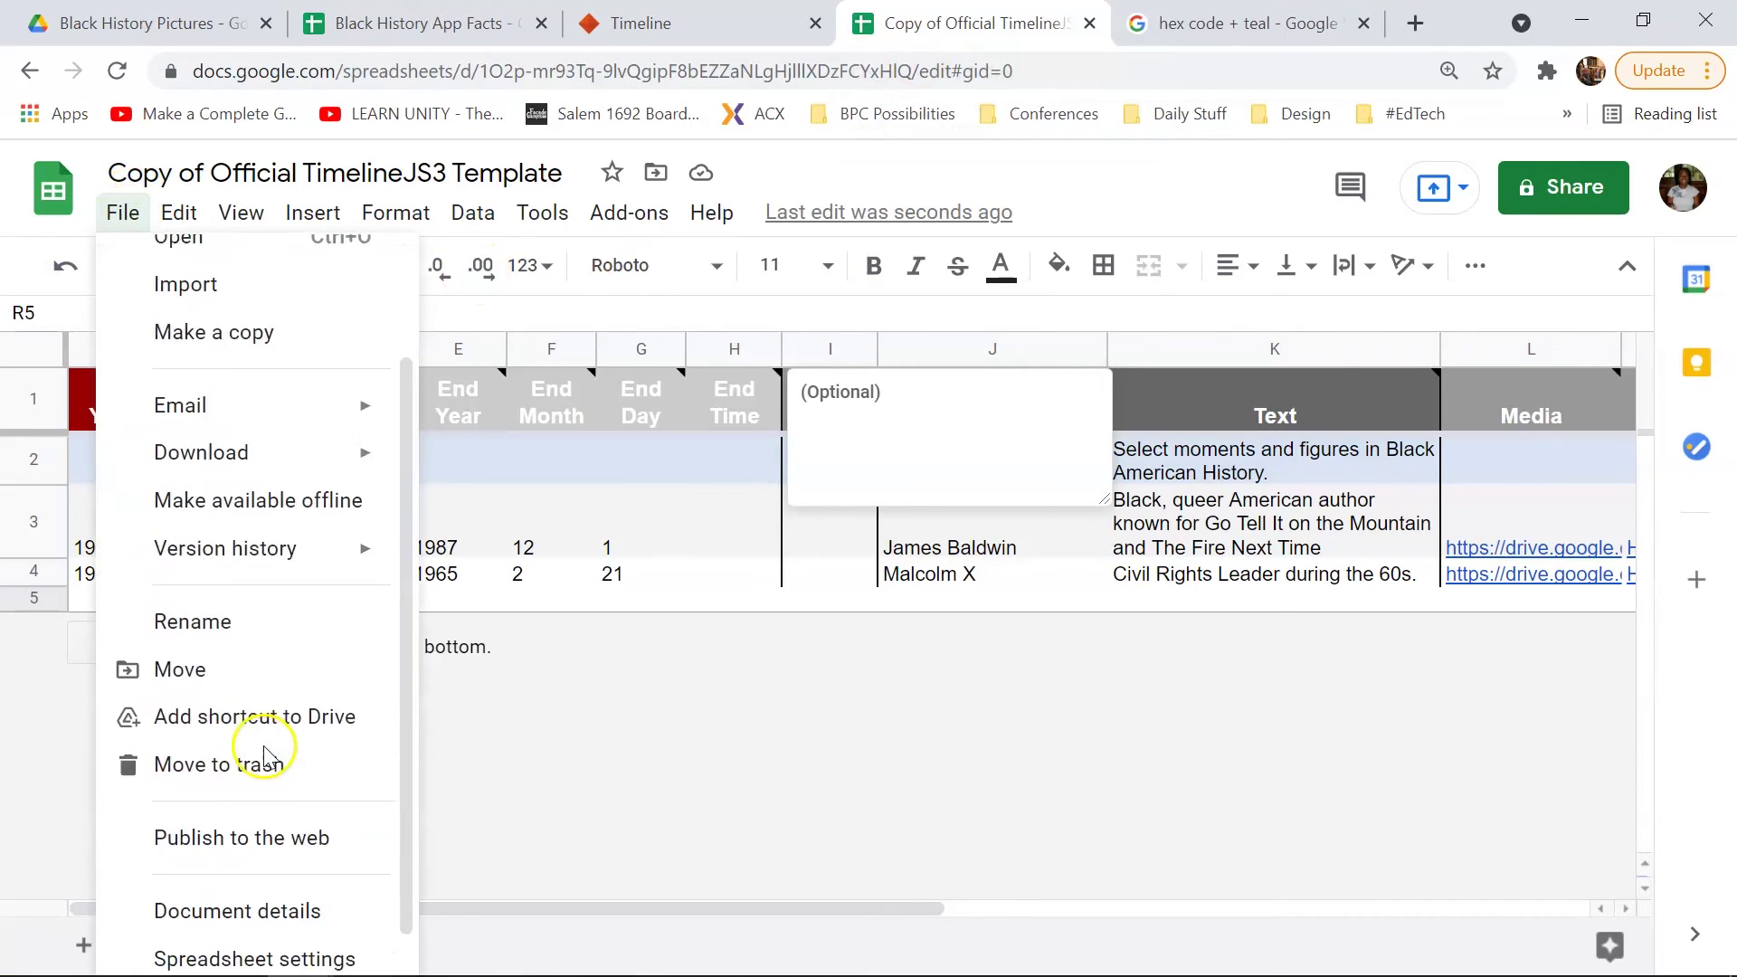
left_click(277, 801)
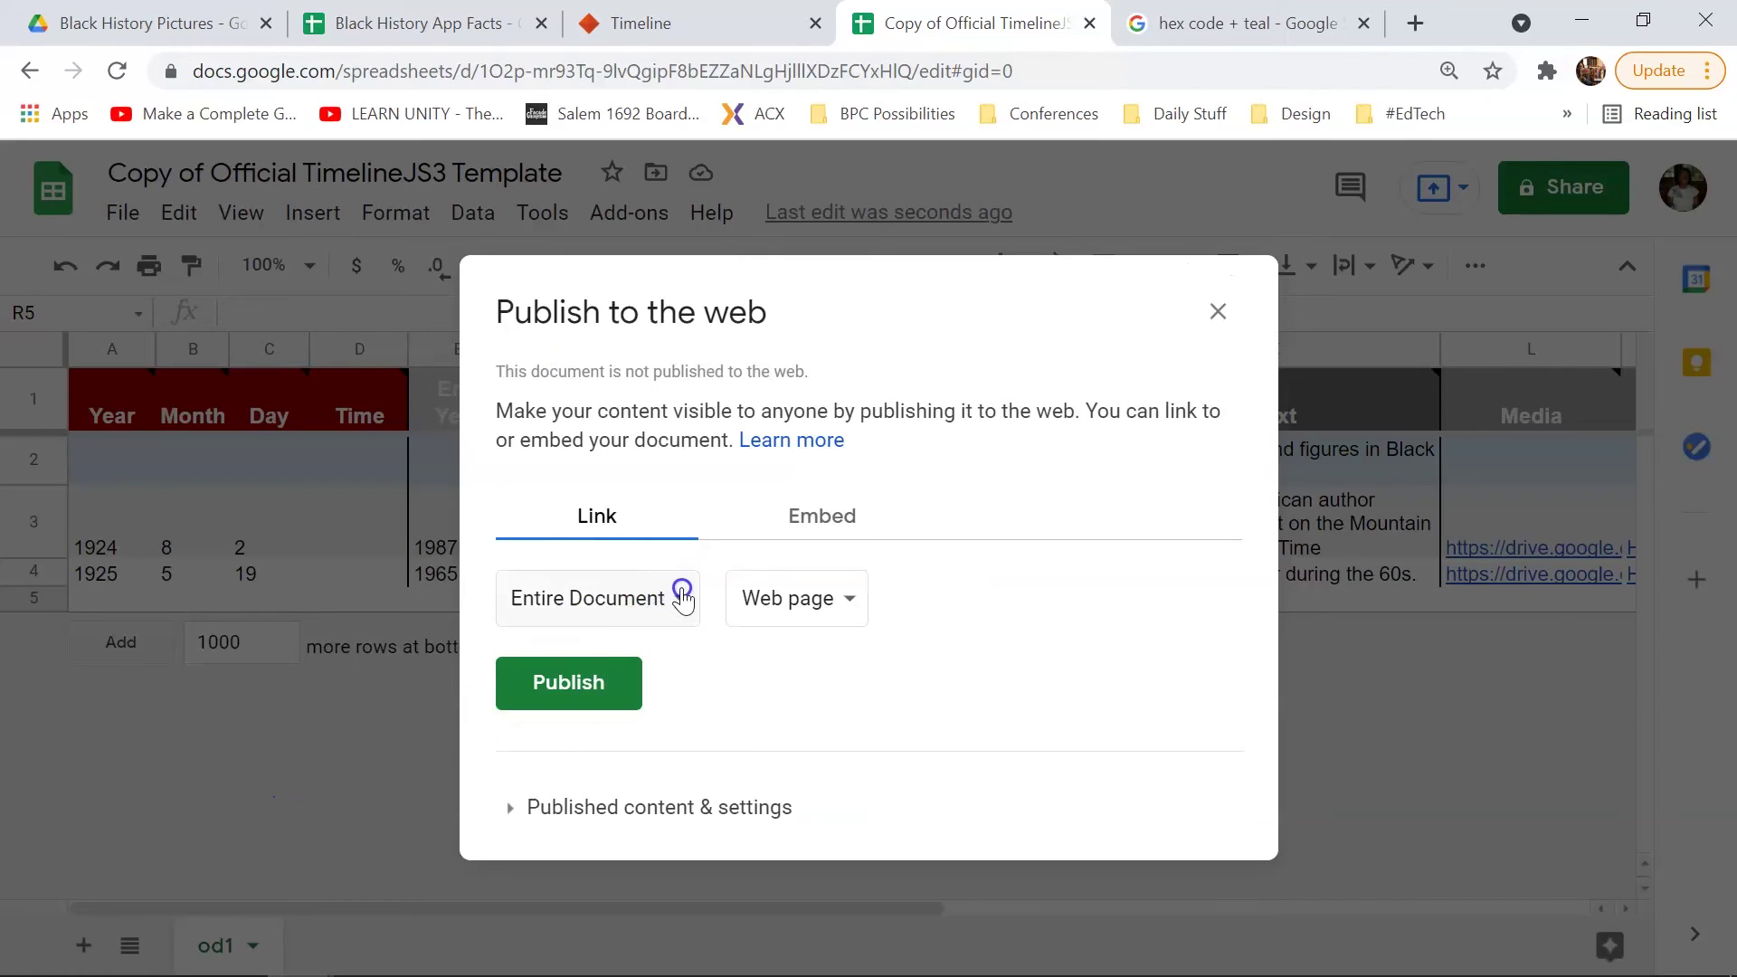
left_click(684, 608)
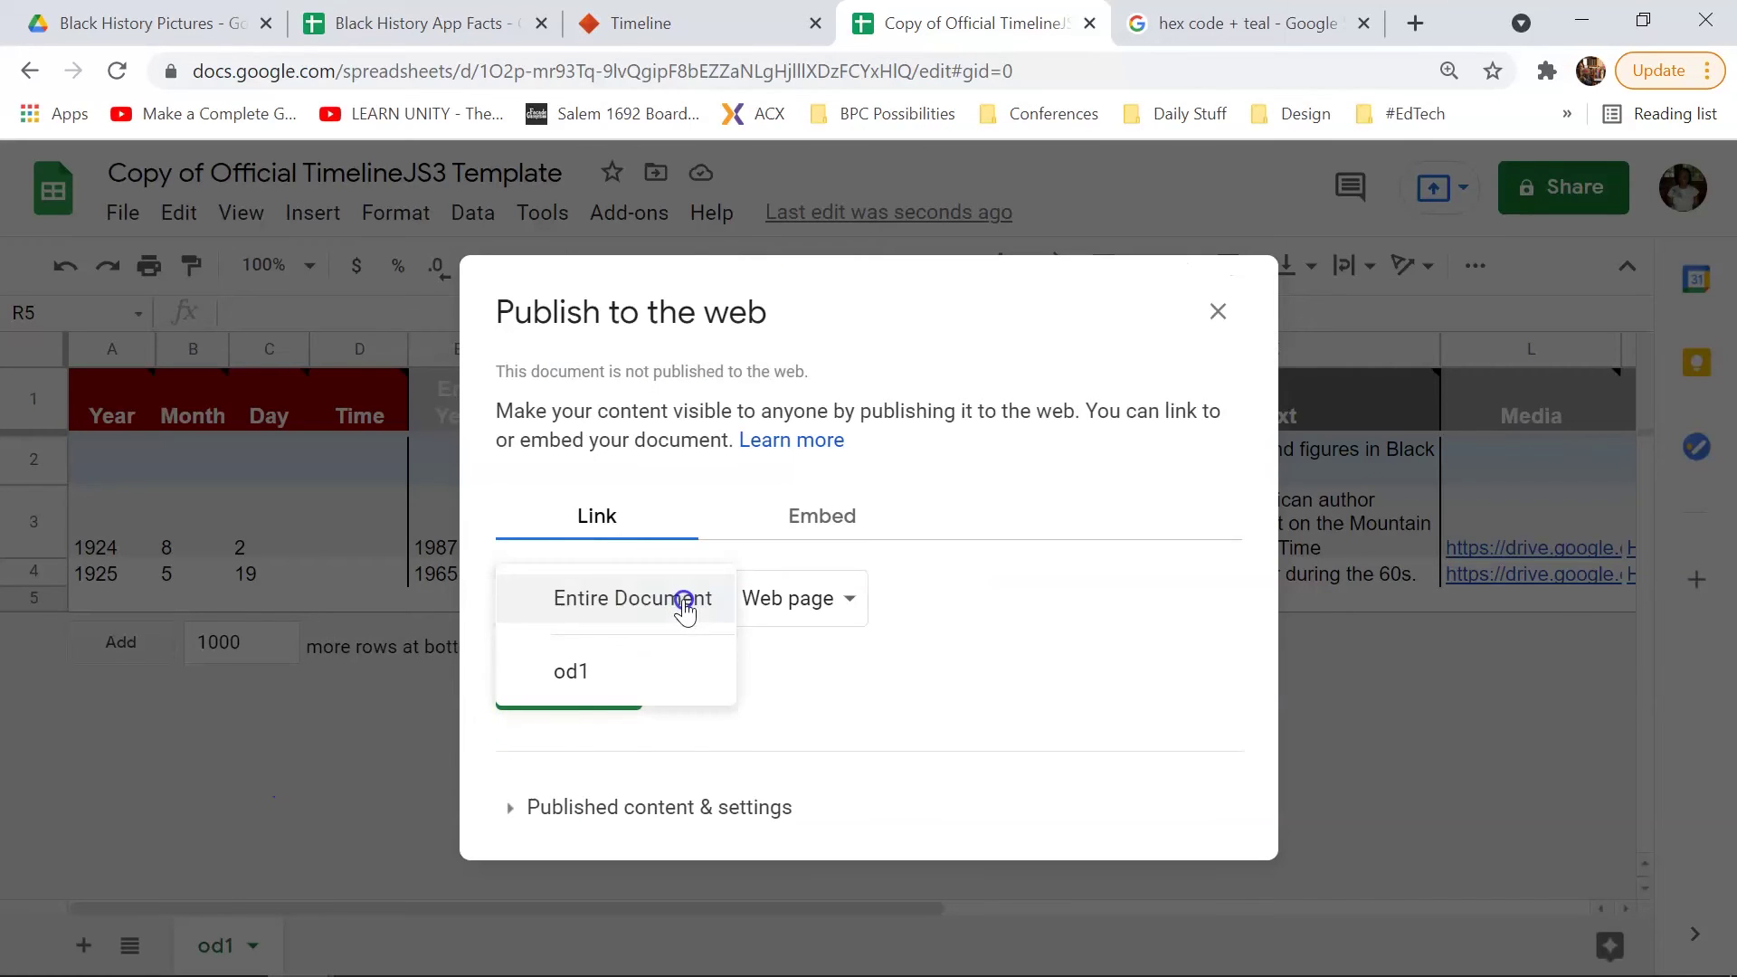
left_click(595, 677)
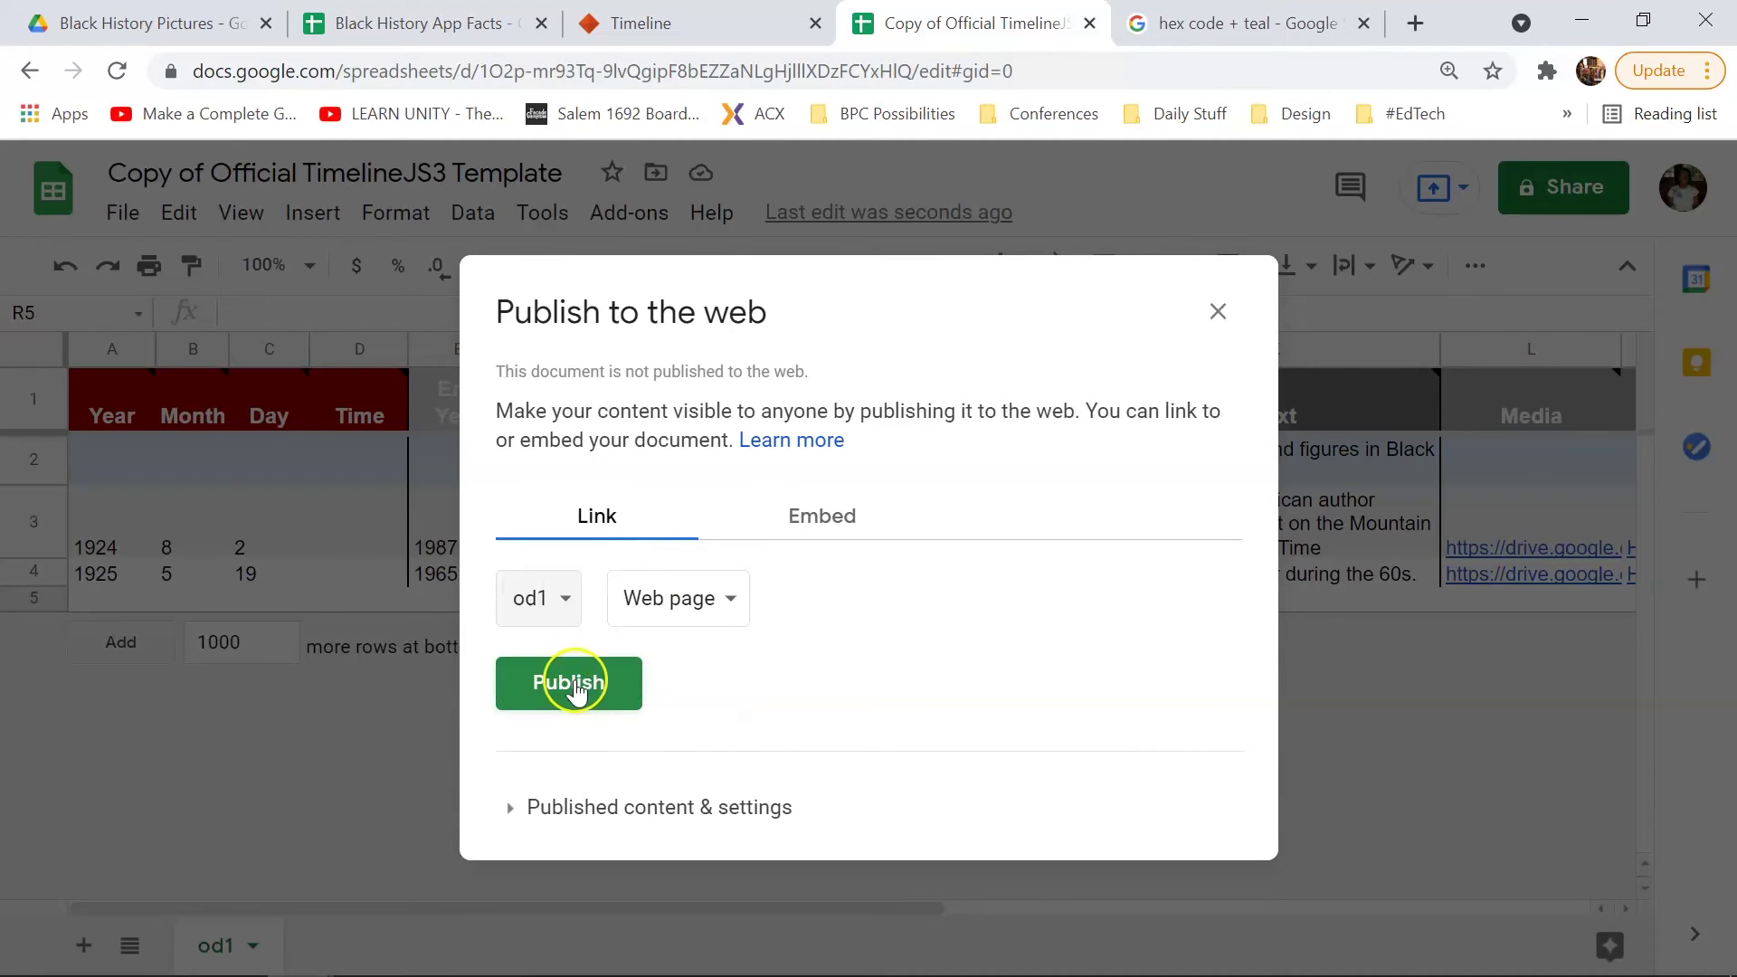
left_click(576, 689)
left_click(1008, 222)
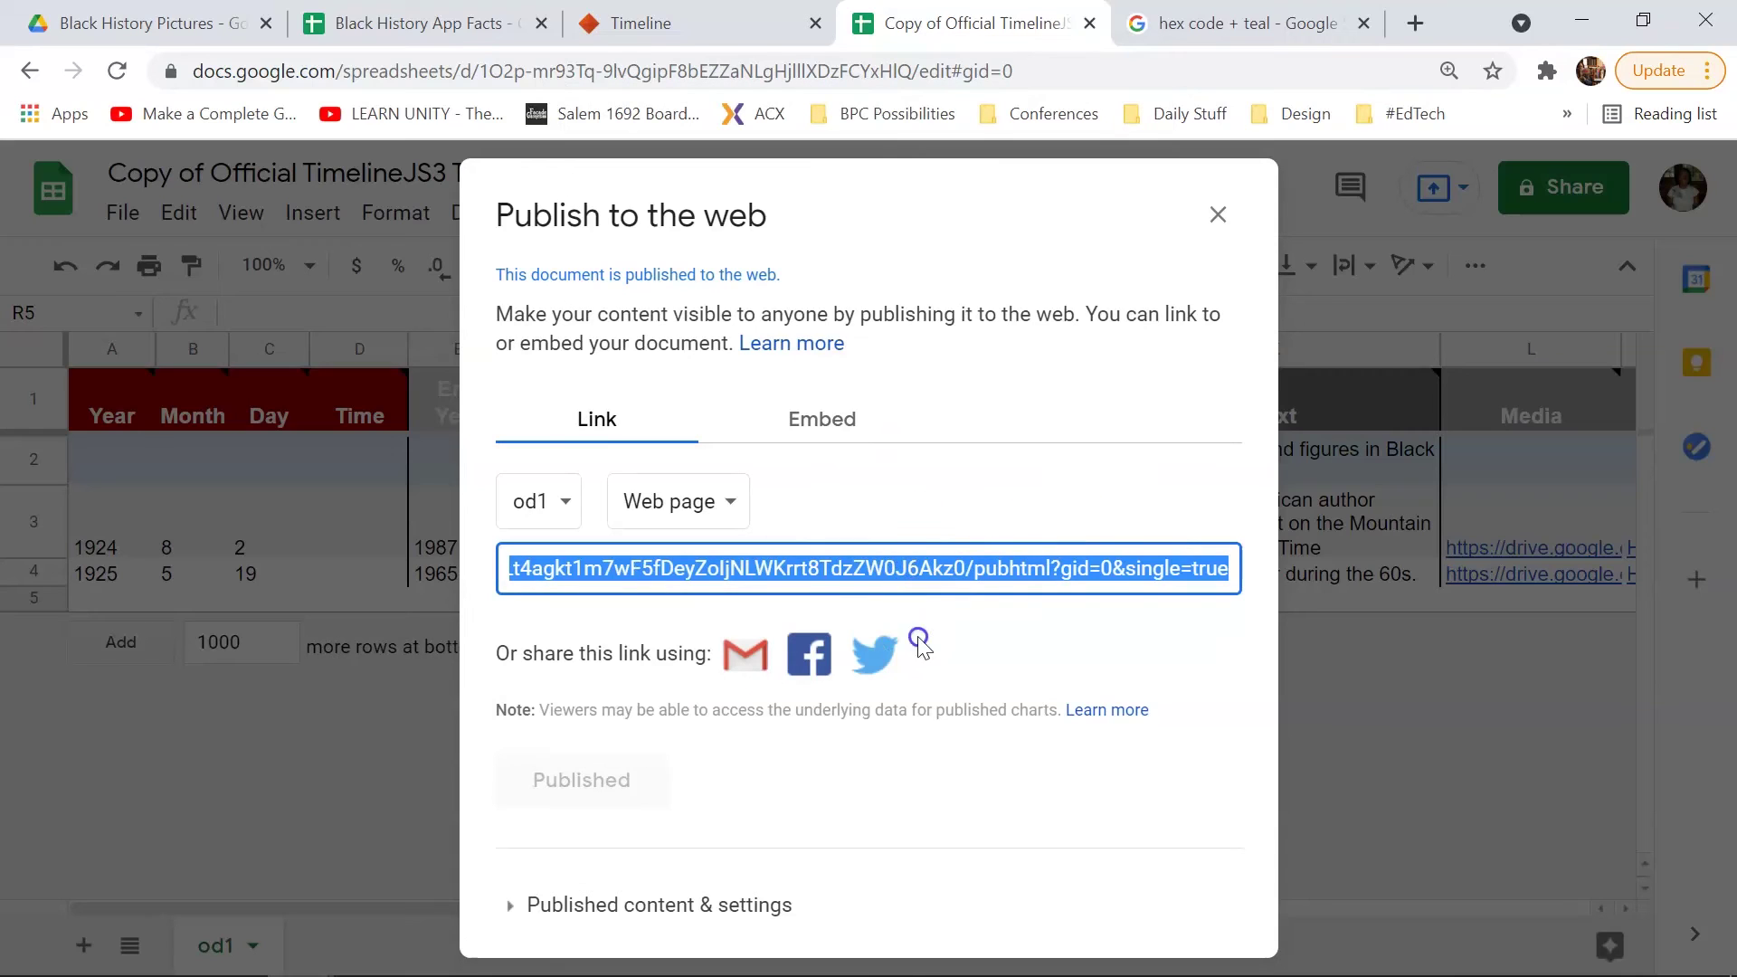
left_click(1218, 214)
left_click(1055, 75)
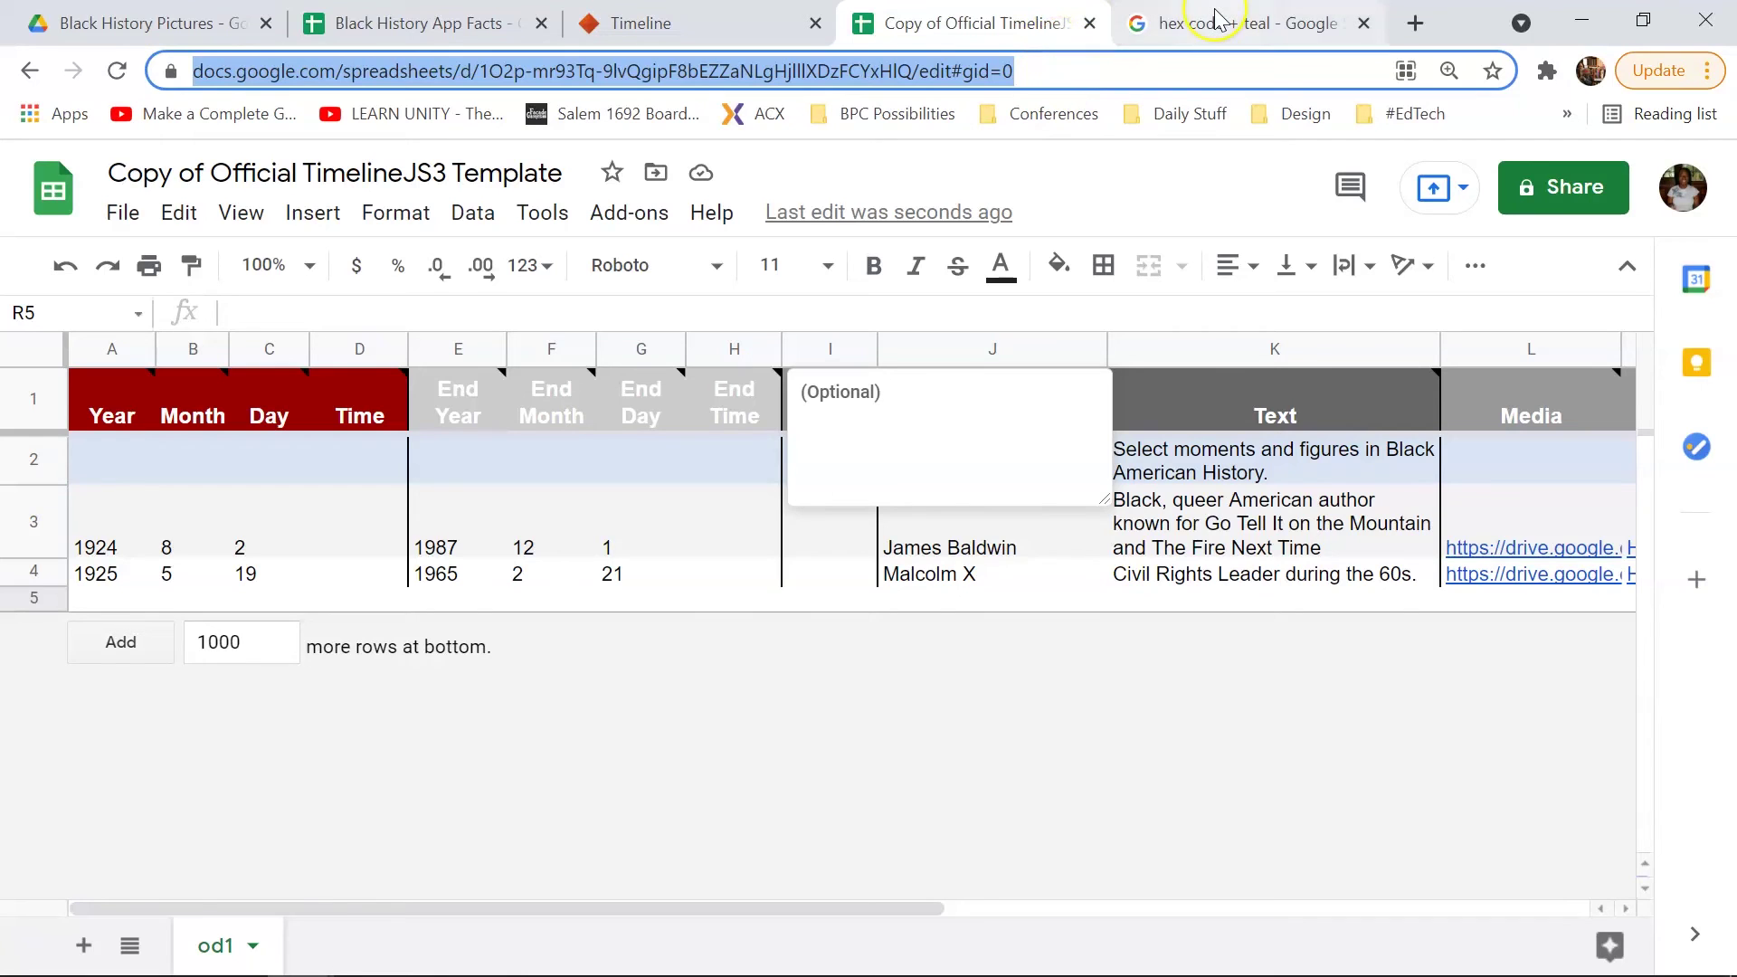
Step: Scroll the TimelineJS page to step 3 'Generate your timeline', showing width 100% and height 650
left_click(698, 25)
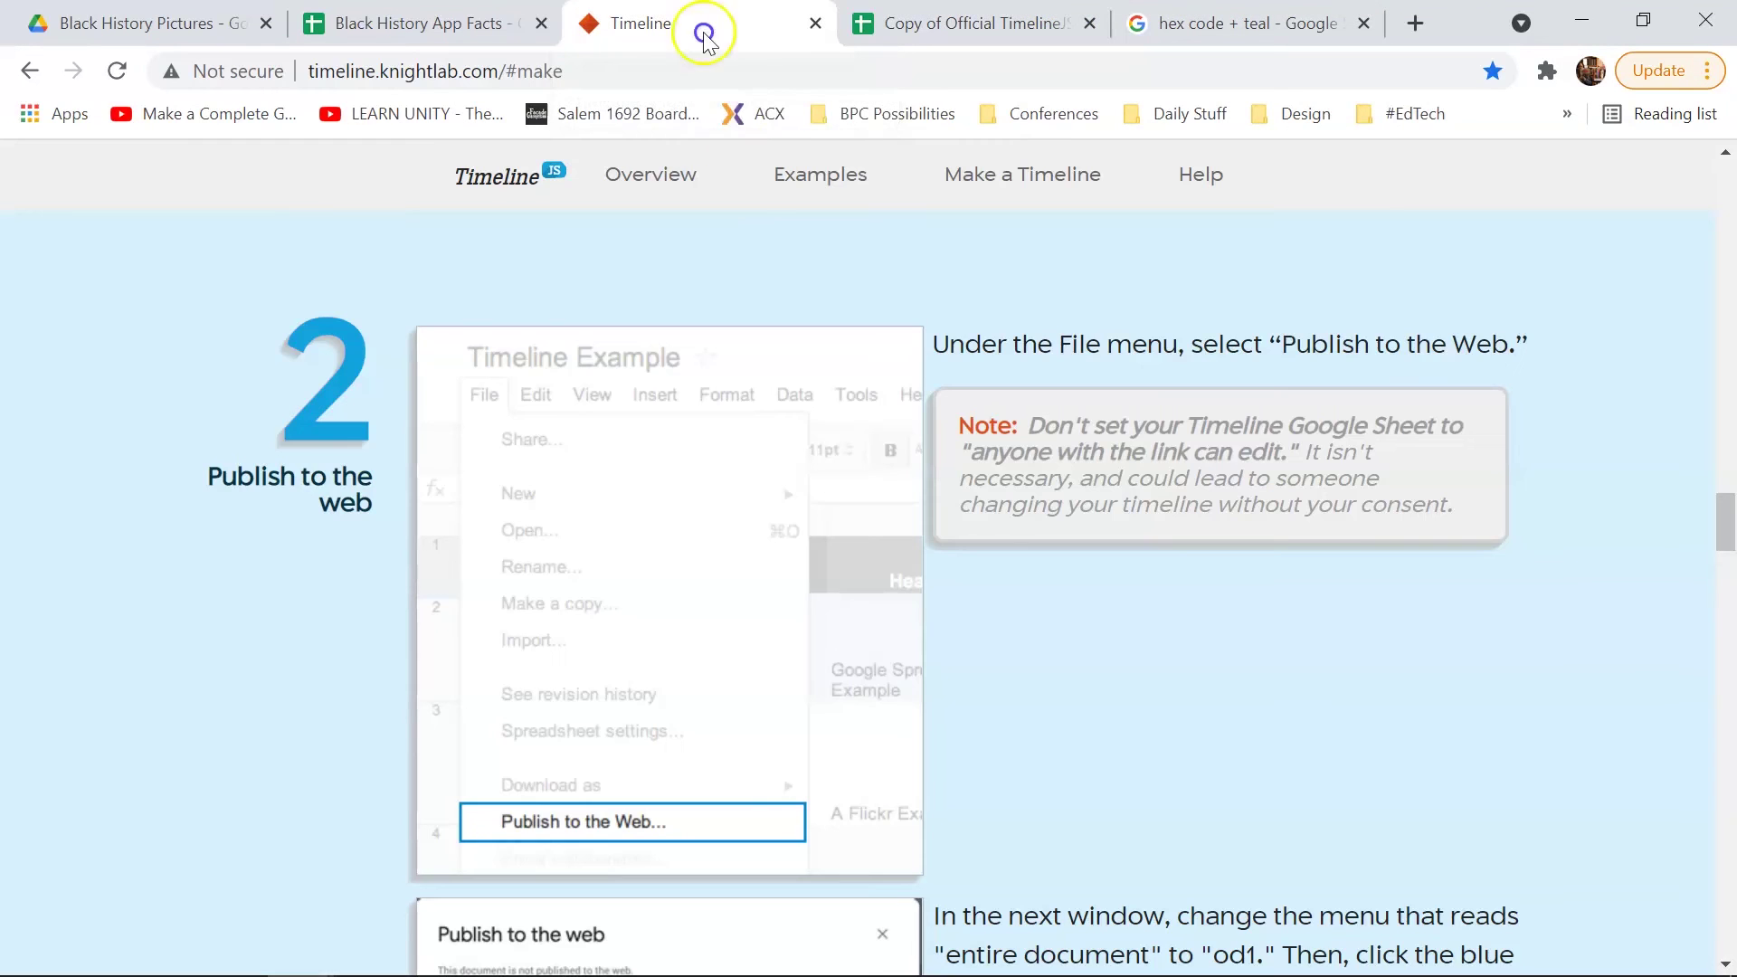
scroll(1027, 438, "down", 12)
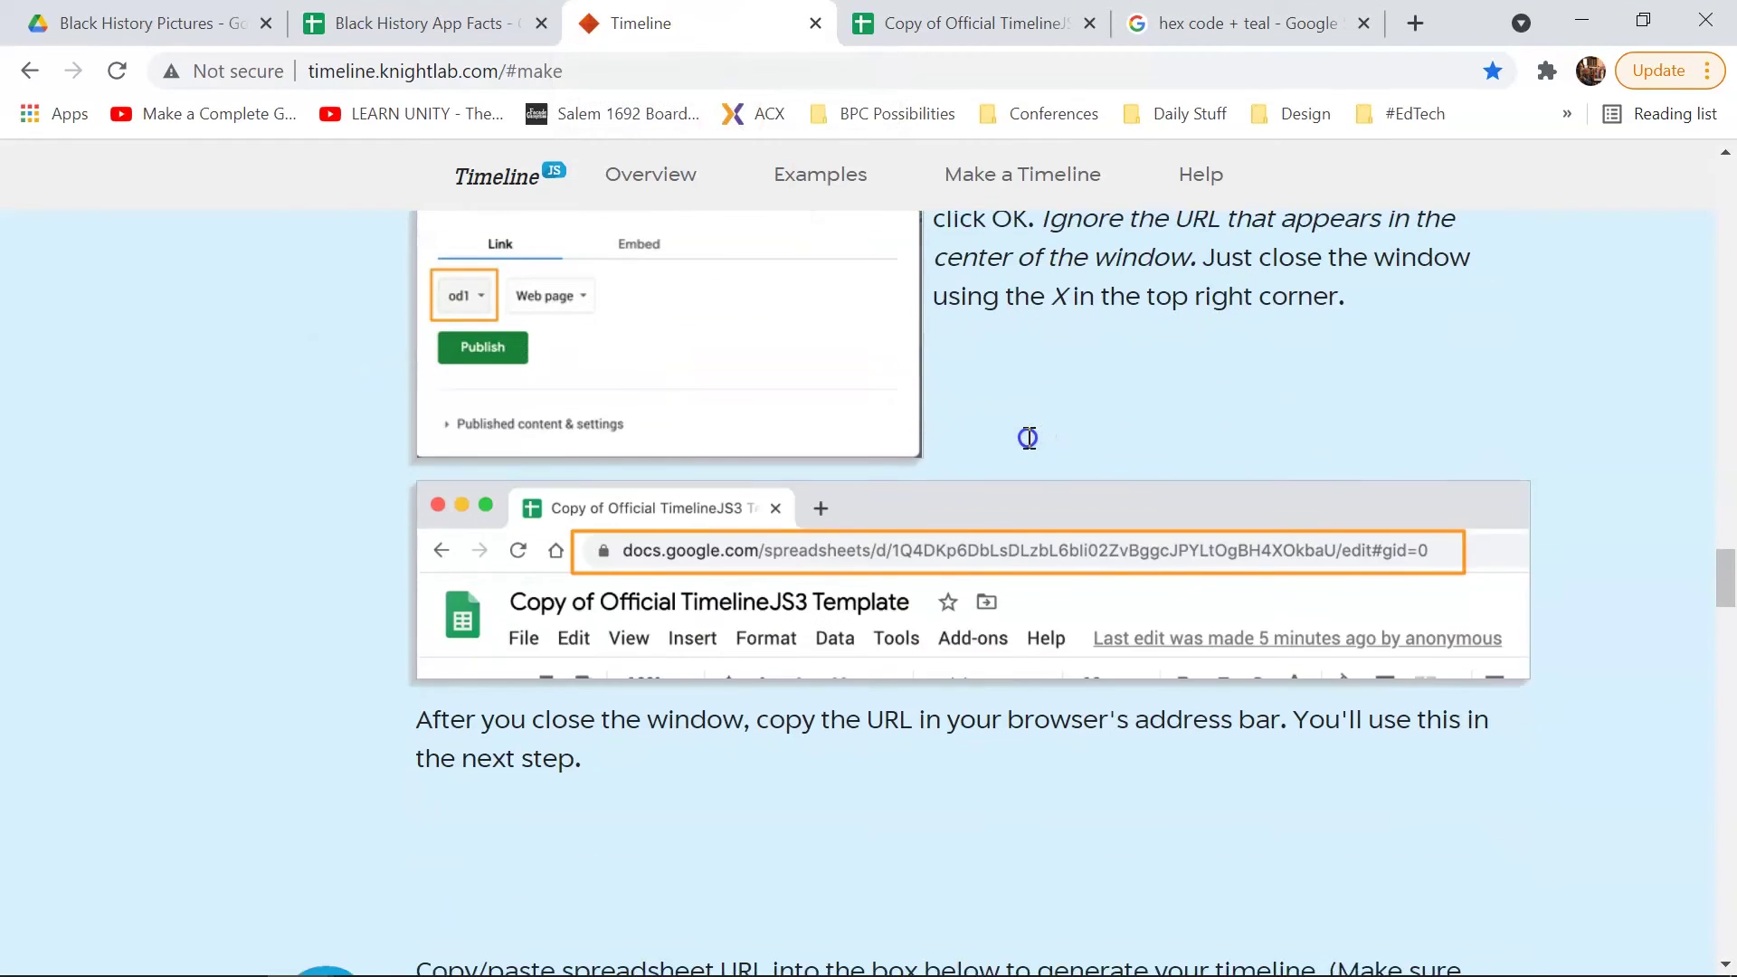
scroll(1028, 438, "down", 6)
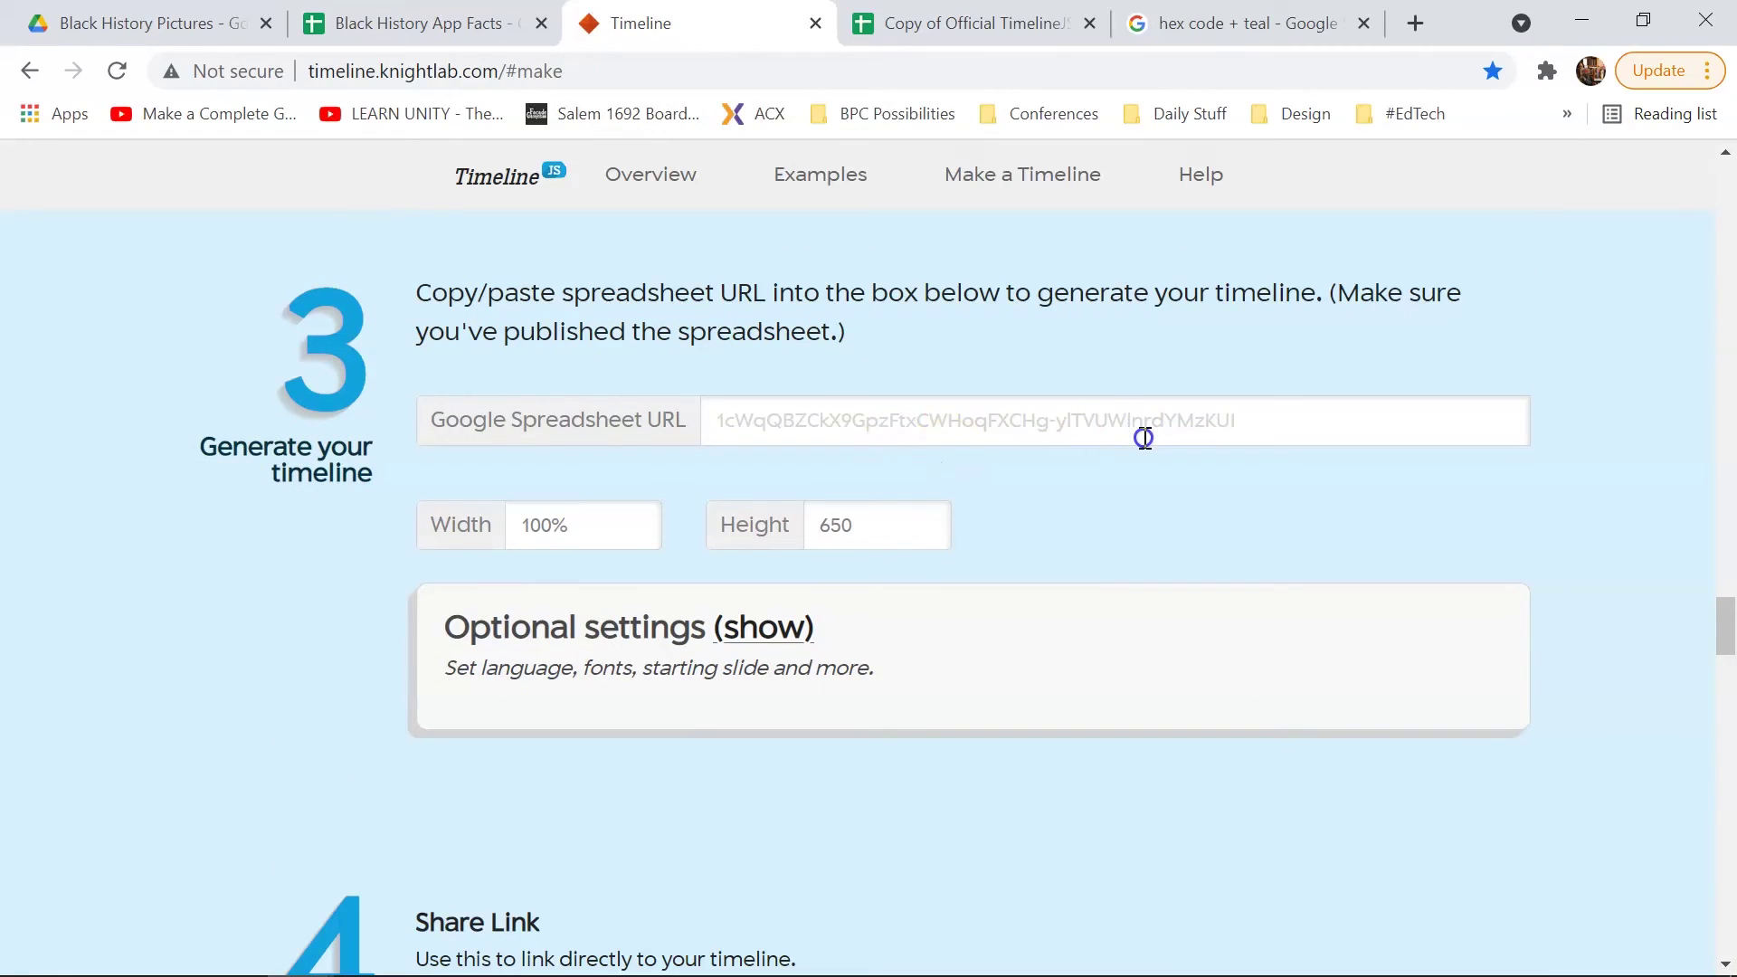
scroll(1081, 559, "down", 3)
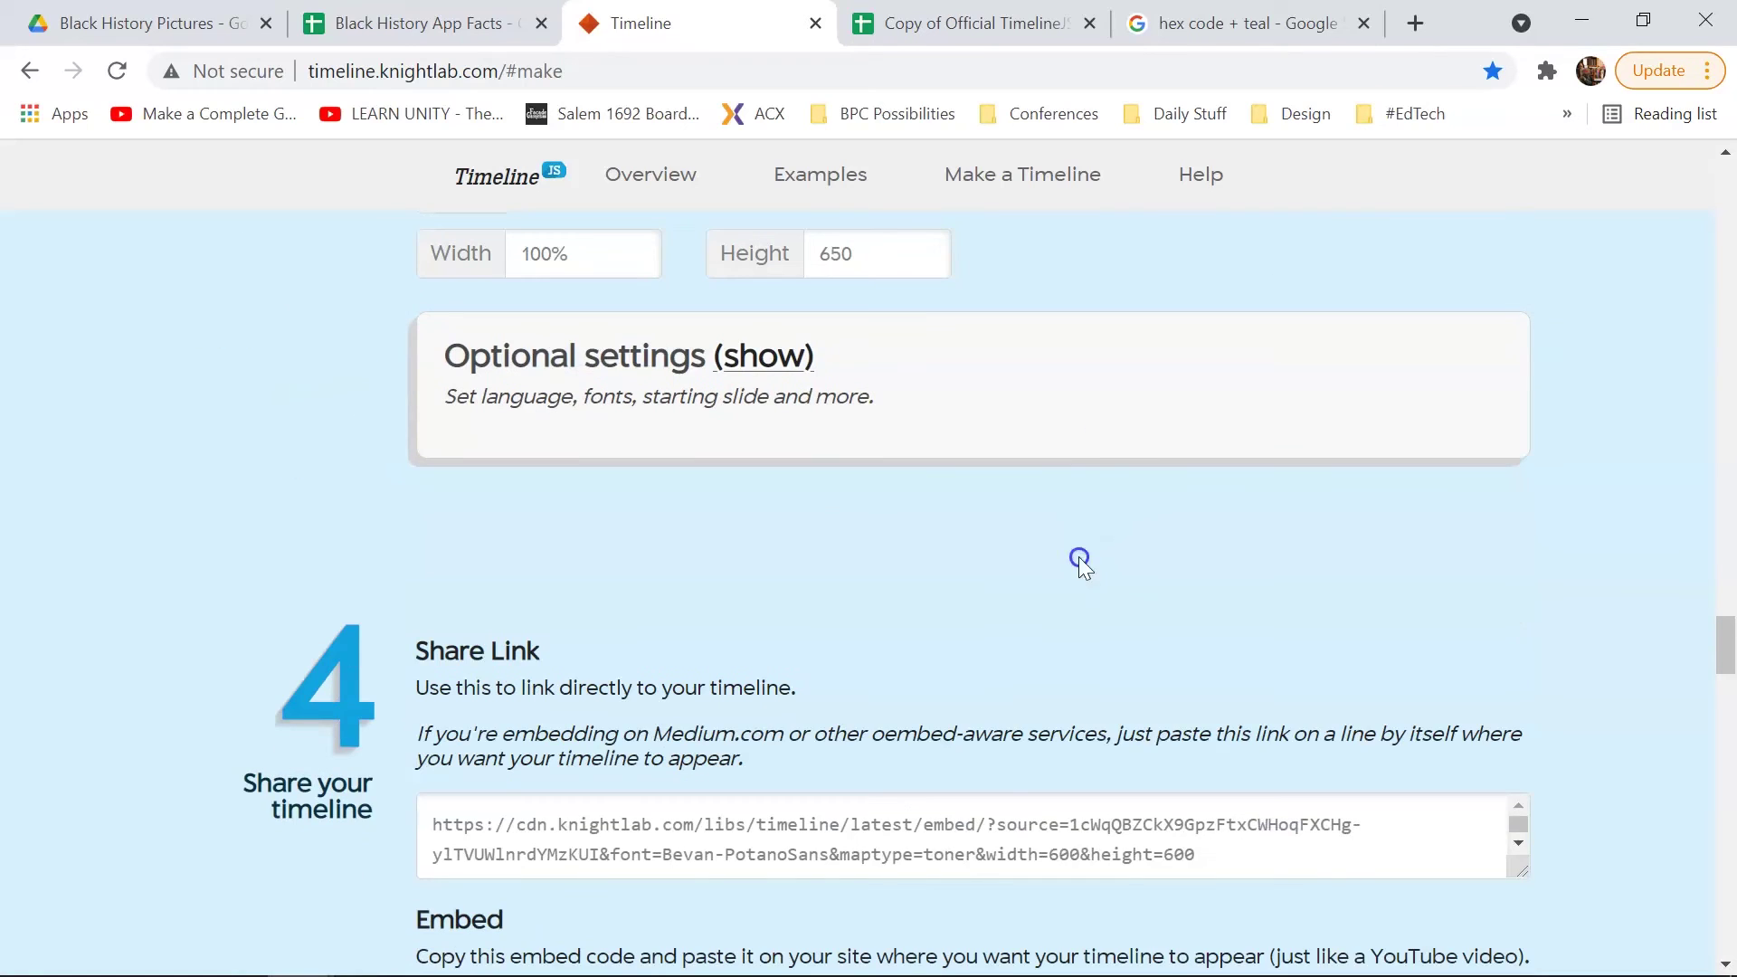
scroll(930, 789, "down", 7)
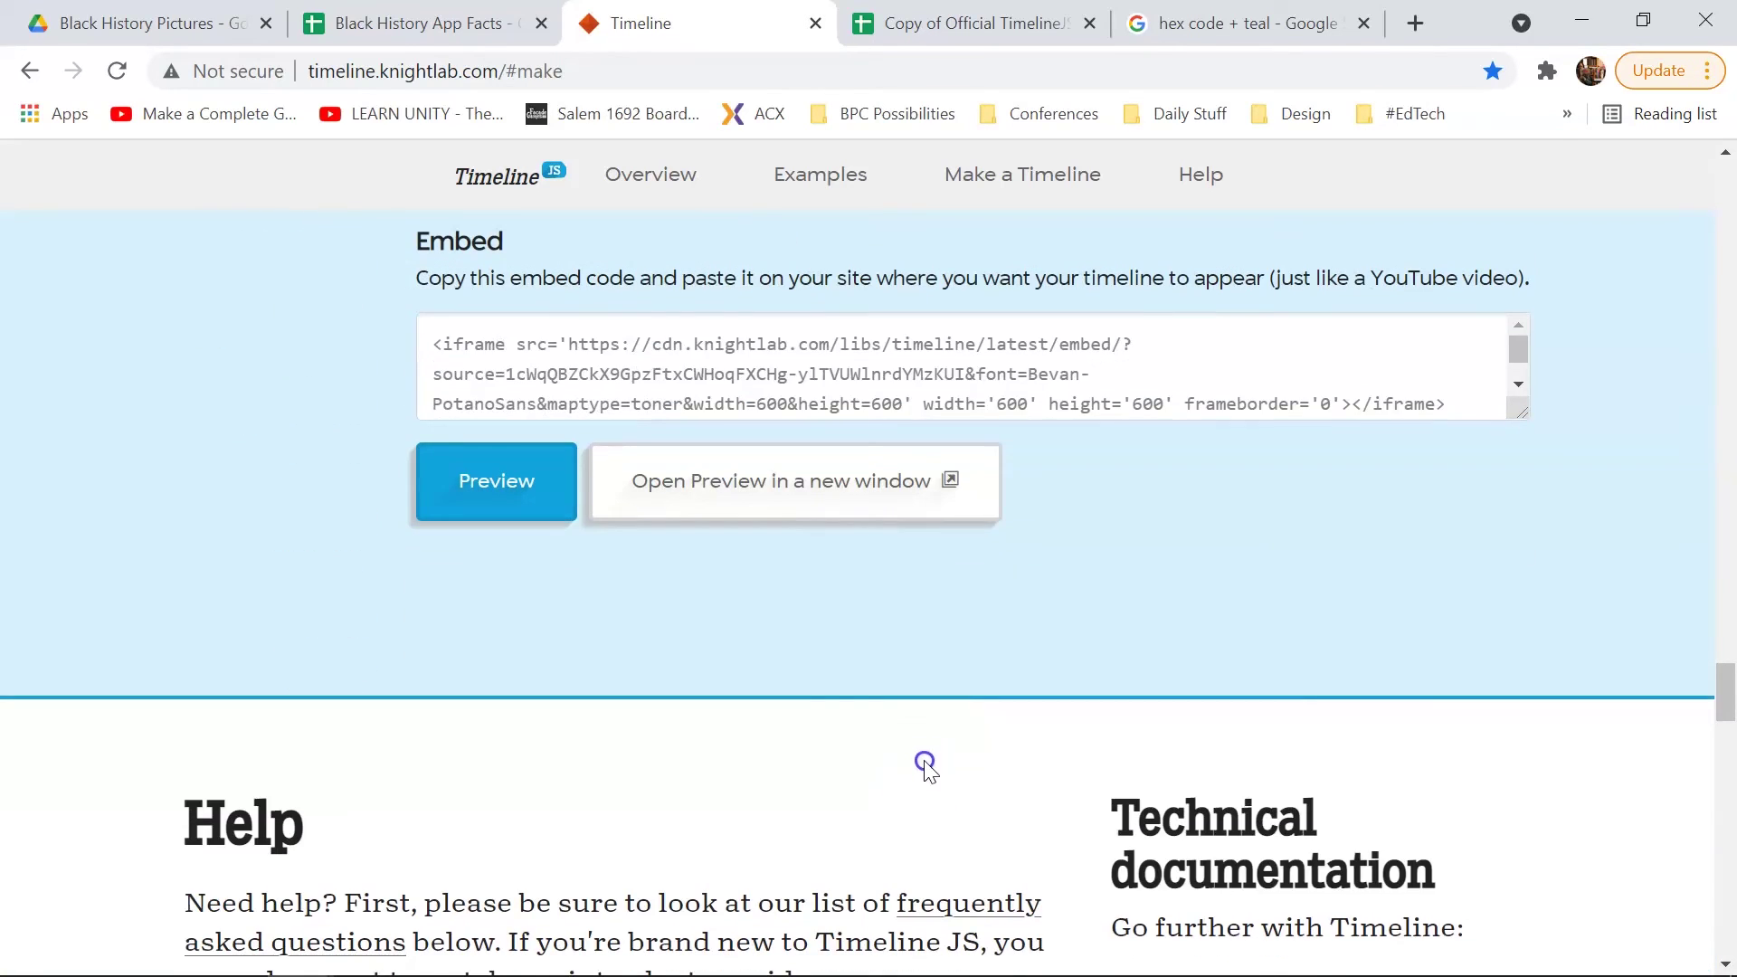
scroll(843, 639, "up", 10)
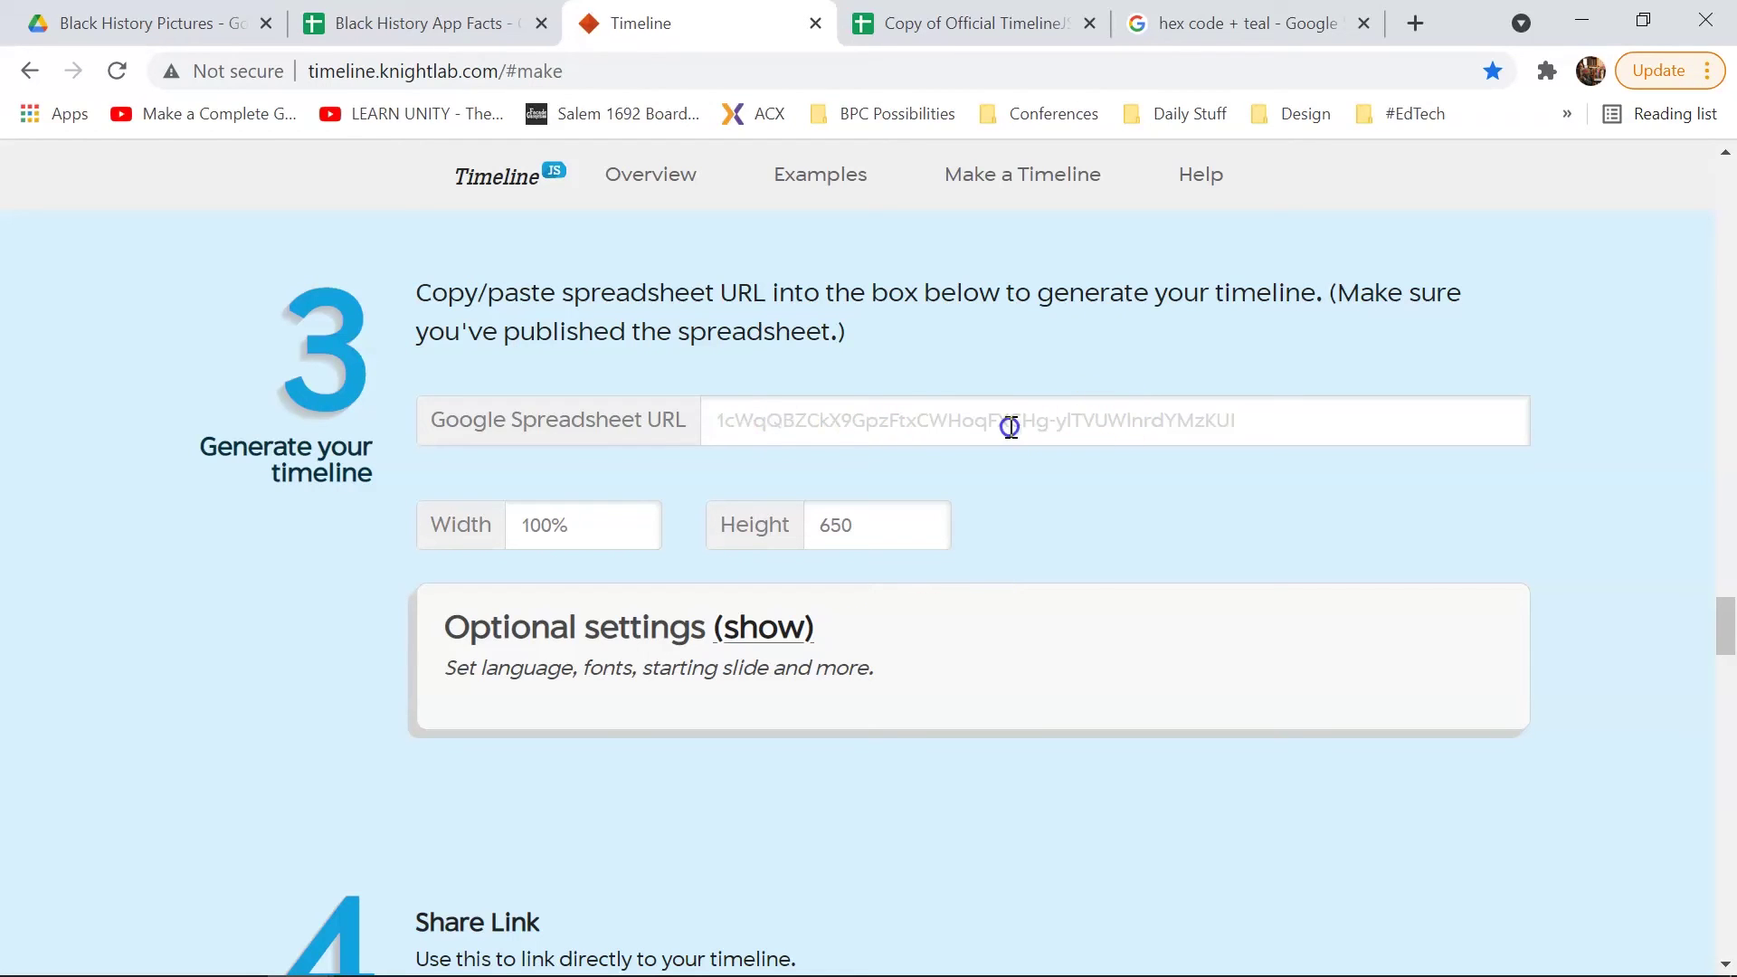
left_click_drag(446, 646, 657, 611)
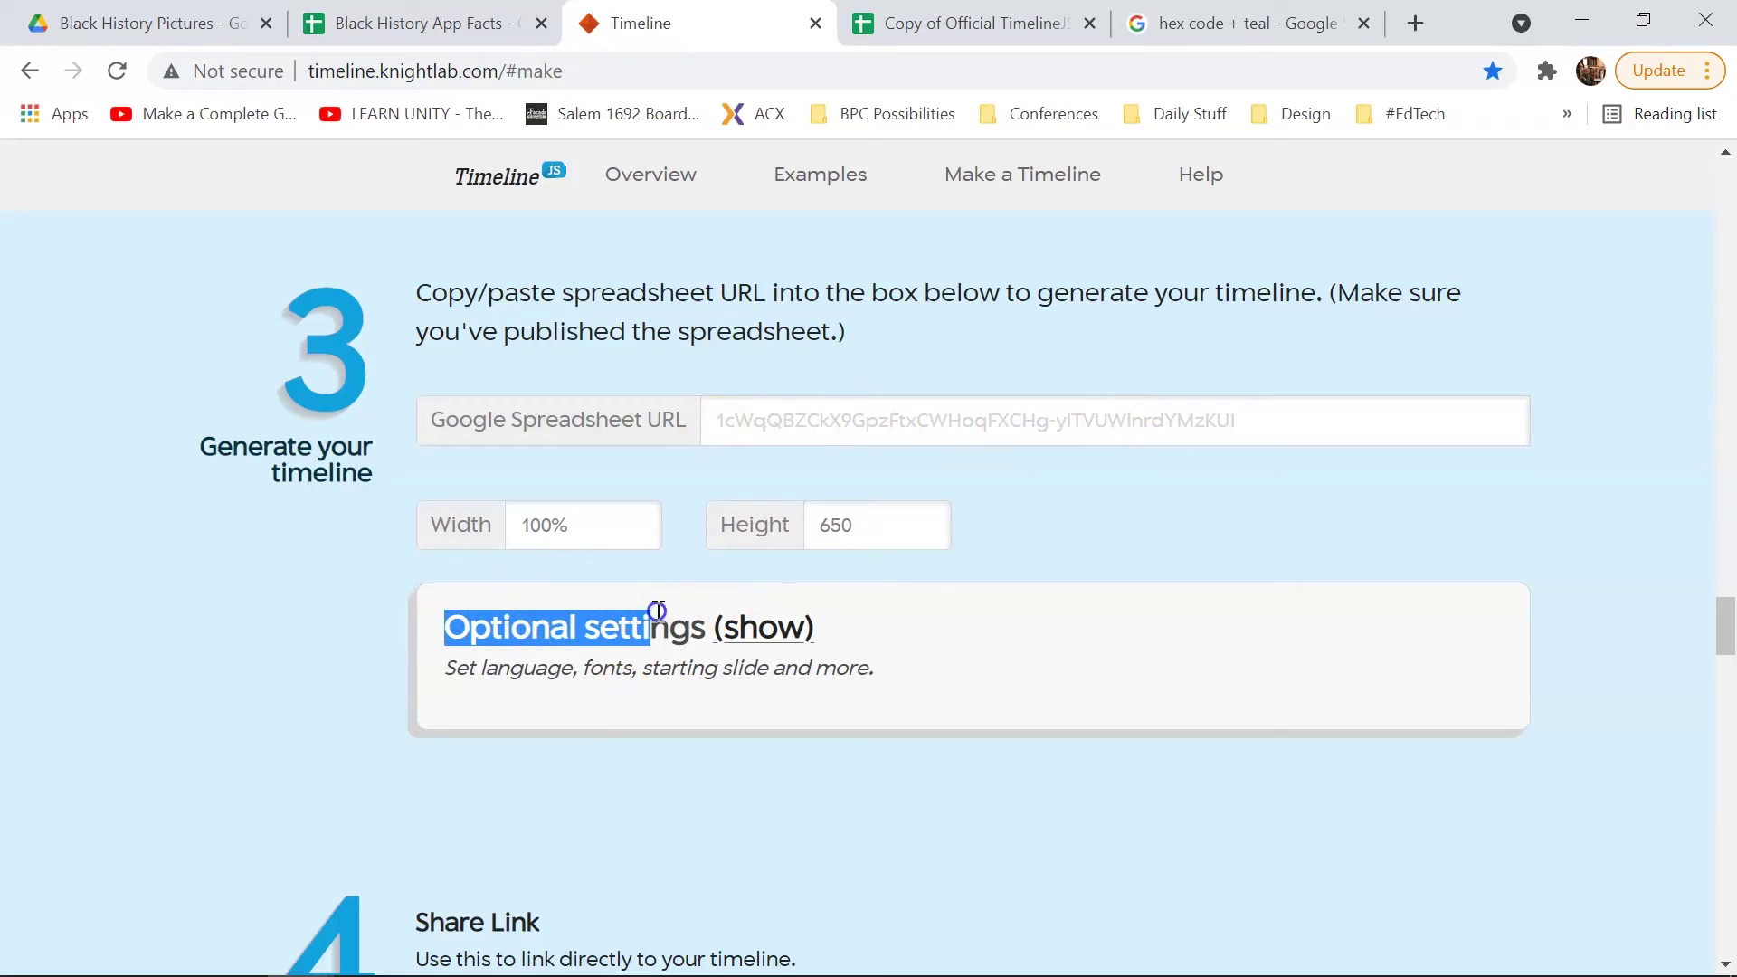
Step: Change the timeline's font pairing from PT Sans Narrow / PT Serif to Medula One & Lato
left_click(770, 623)
scroll(861, 624, "down", 3)
scroll(860, 630, "down", 2)
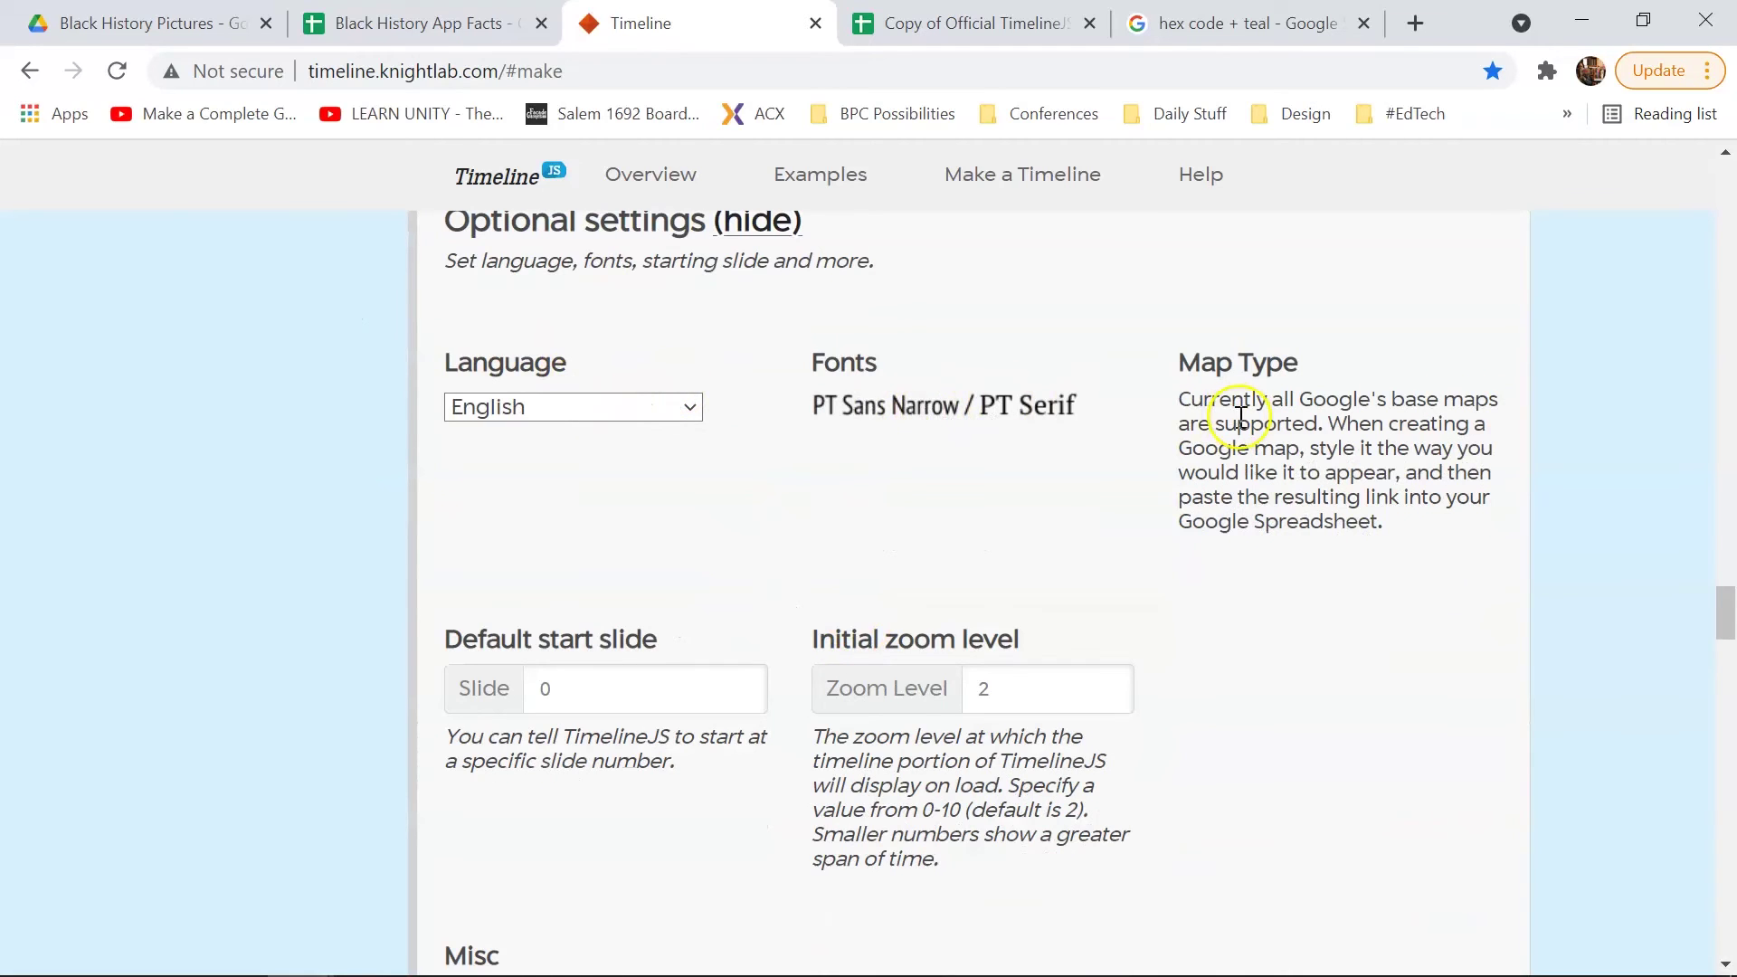
scroll(866, 629, "down", 4)
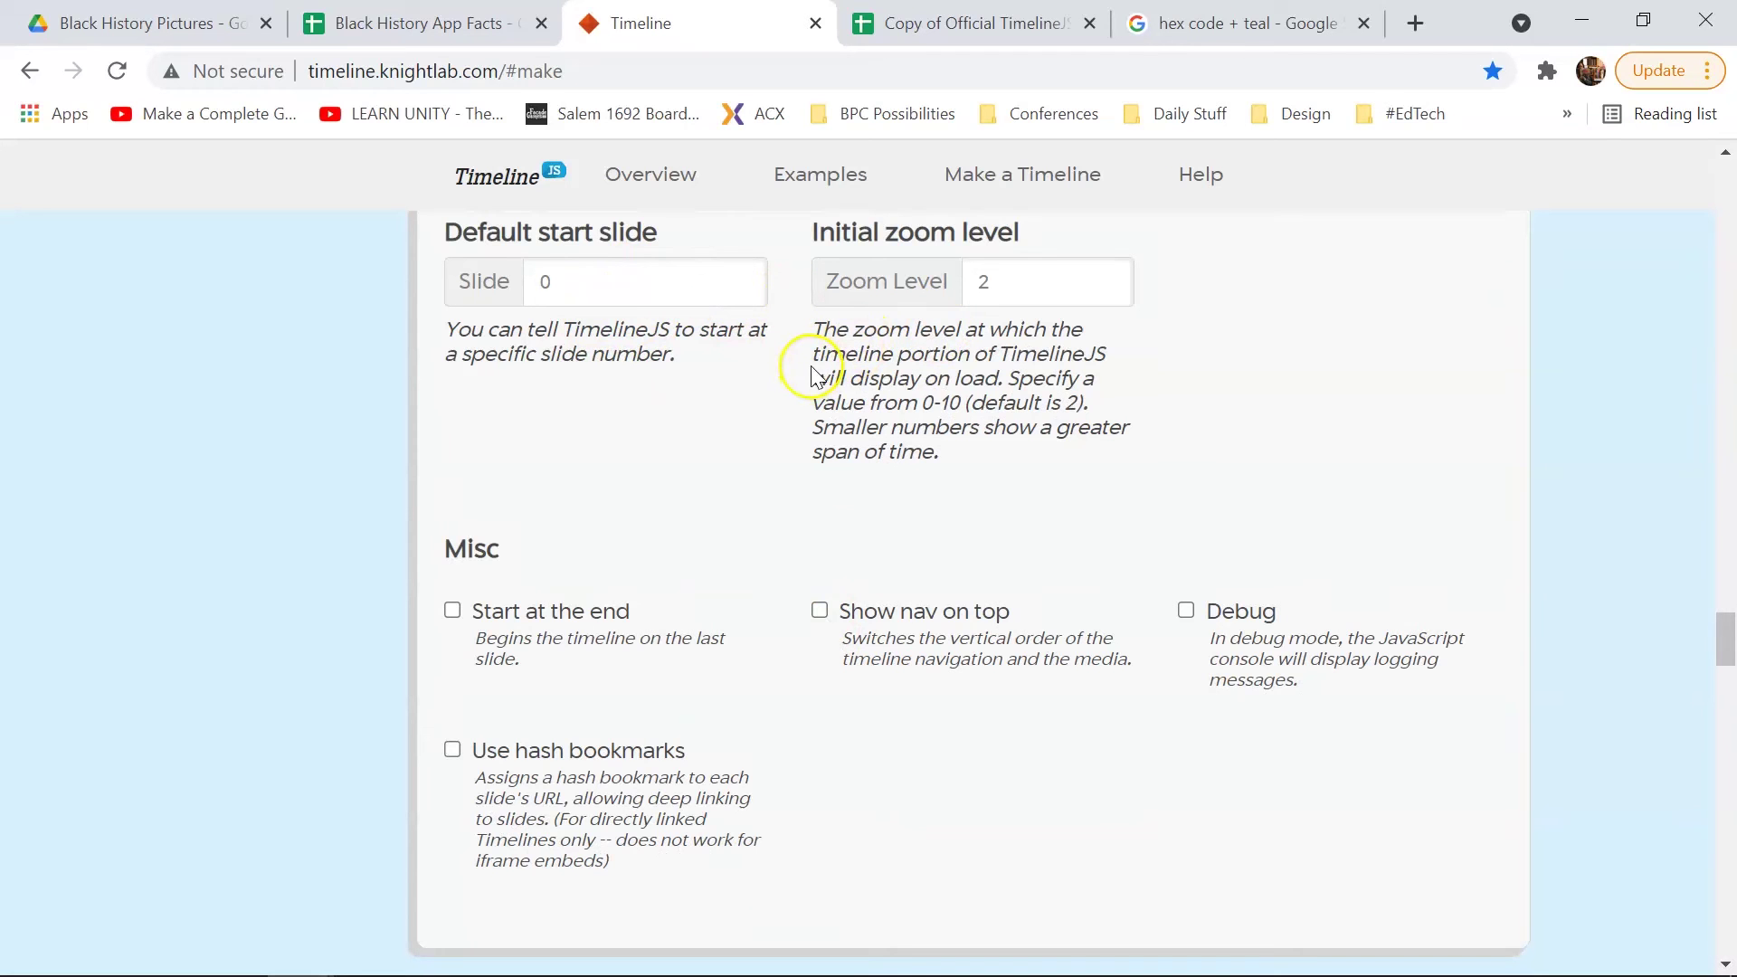
scroll(734, 707, "up", 5)
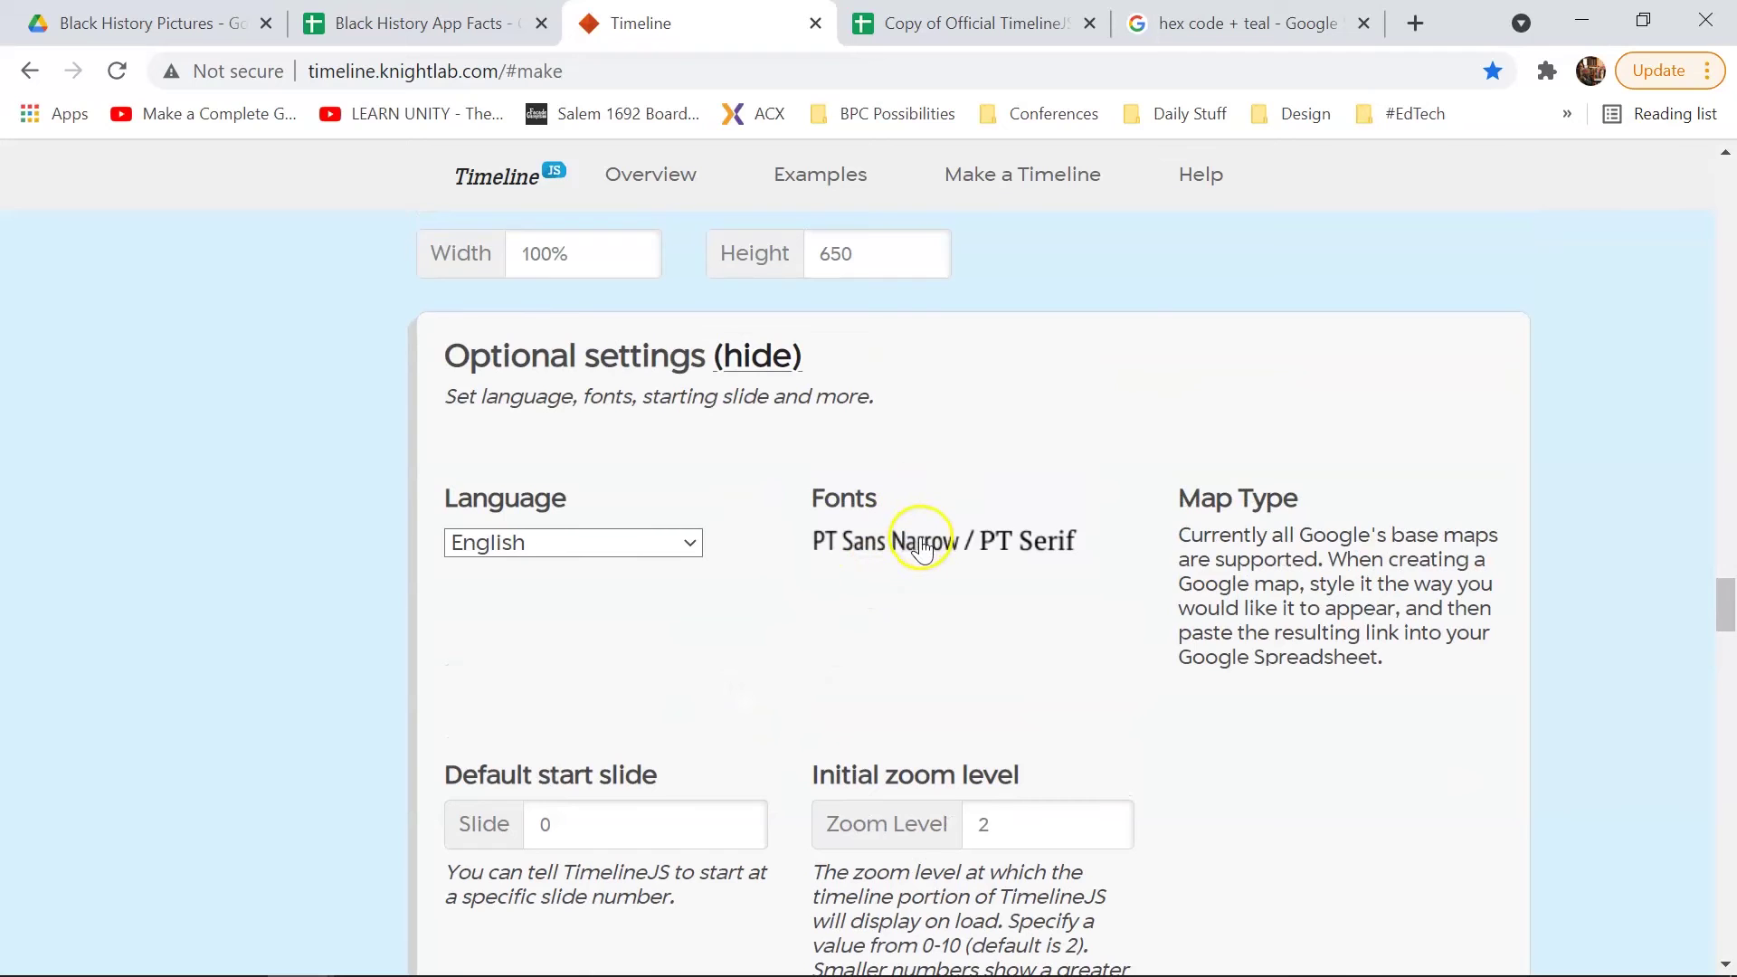
left_click(921, 546)
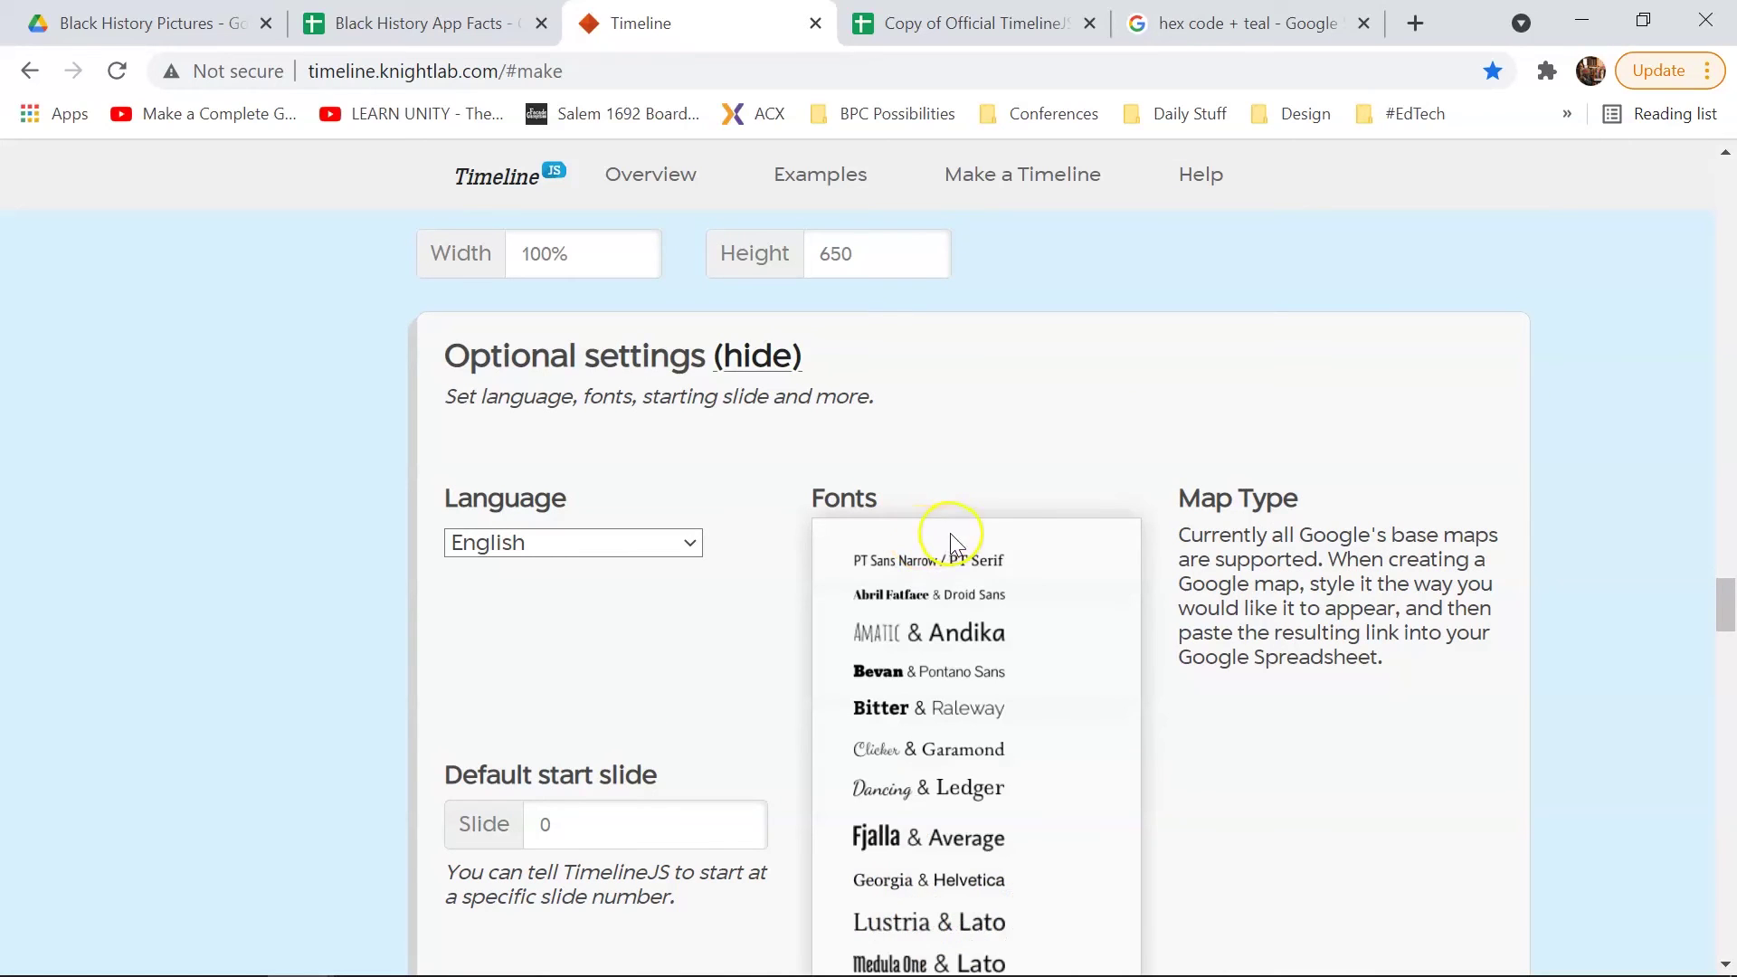
scroll(969, 540, "down", 3)
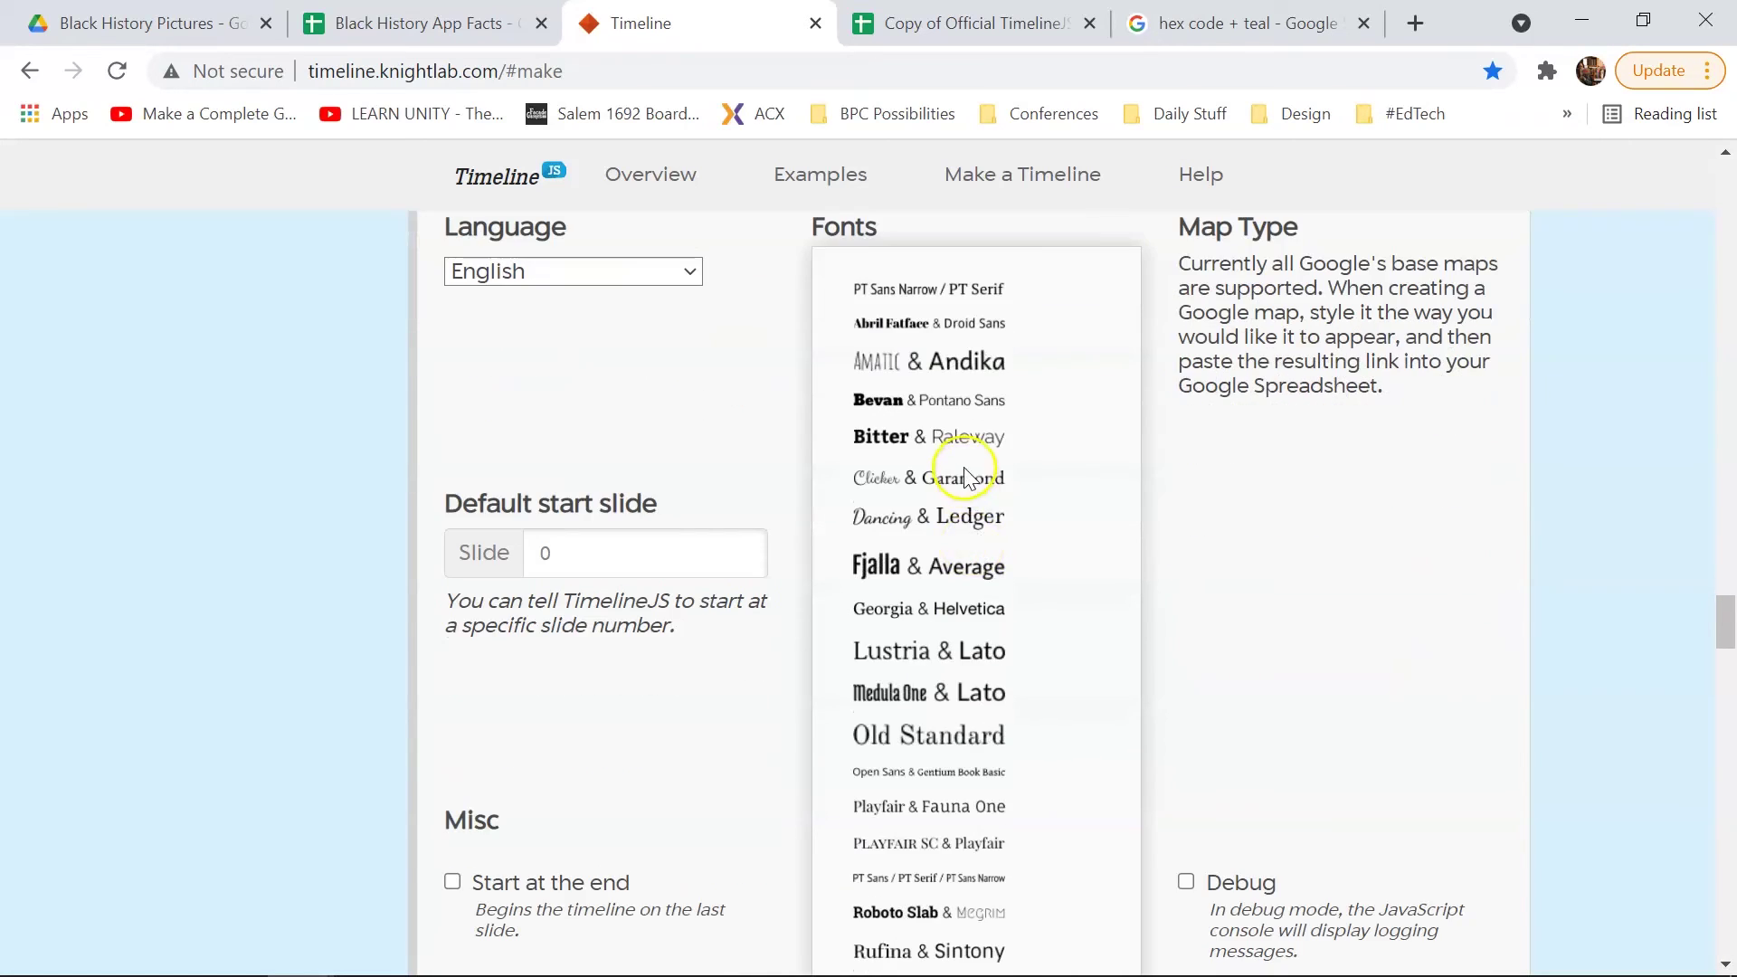
scroll(966, 570, "down", 1)
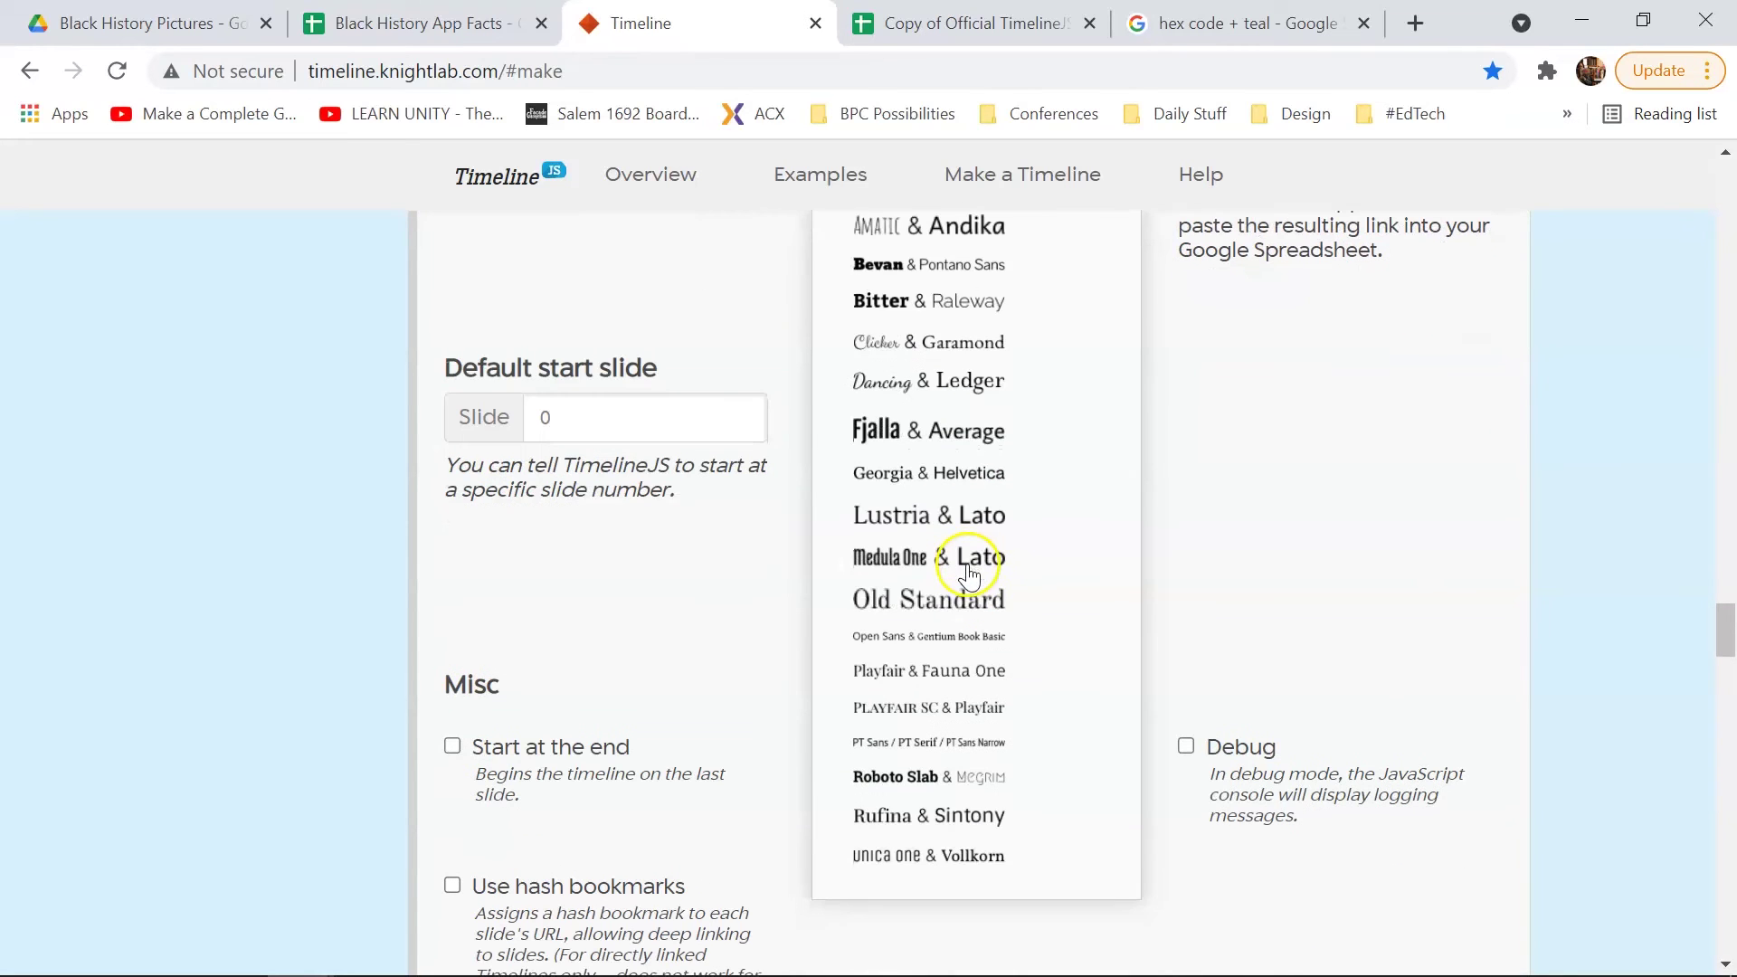
left_click(904, 558)
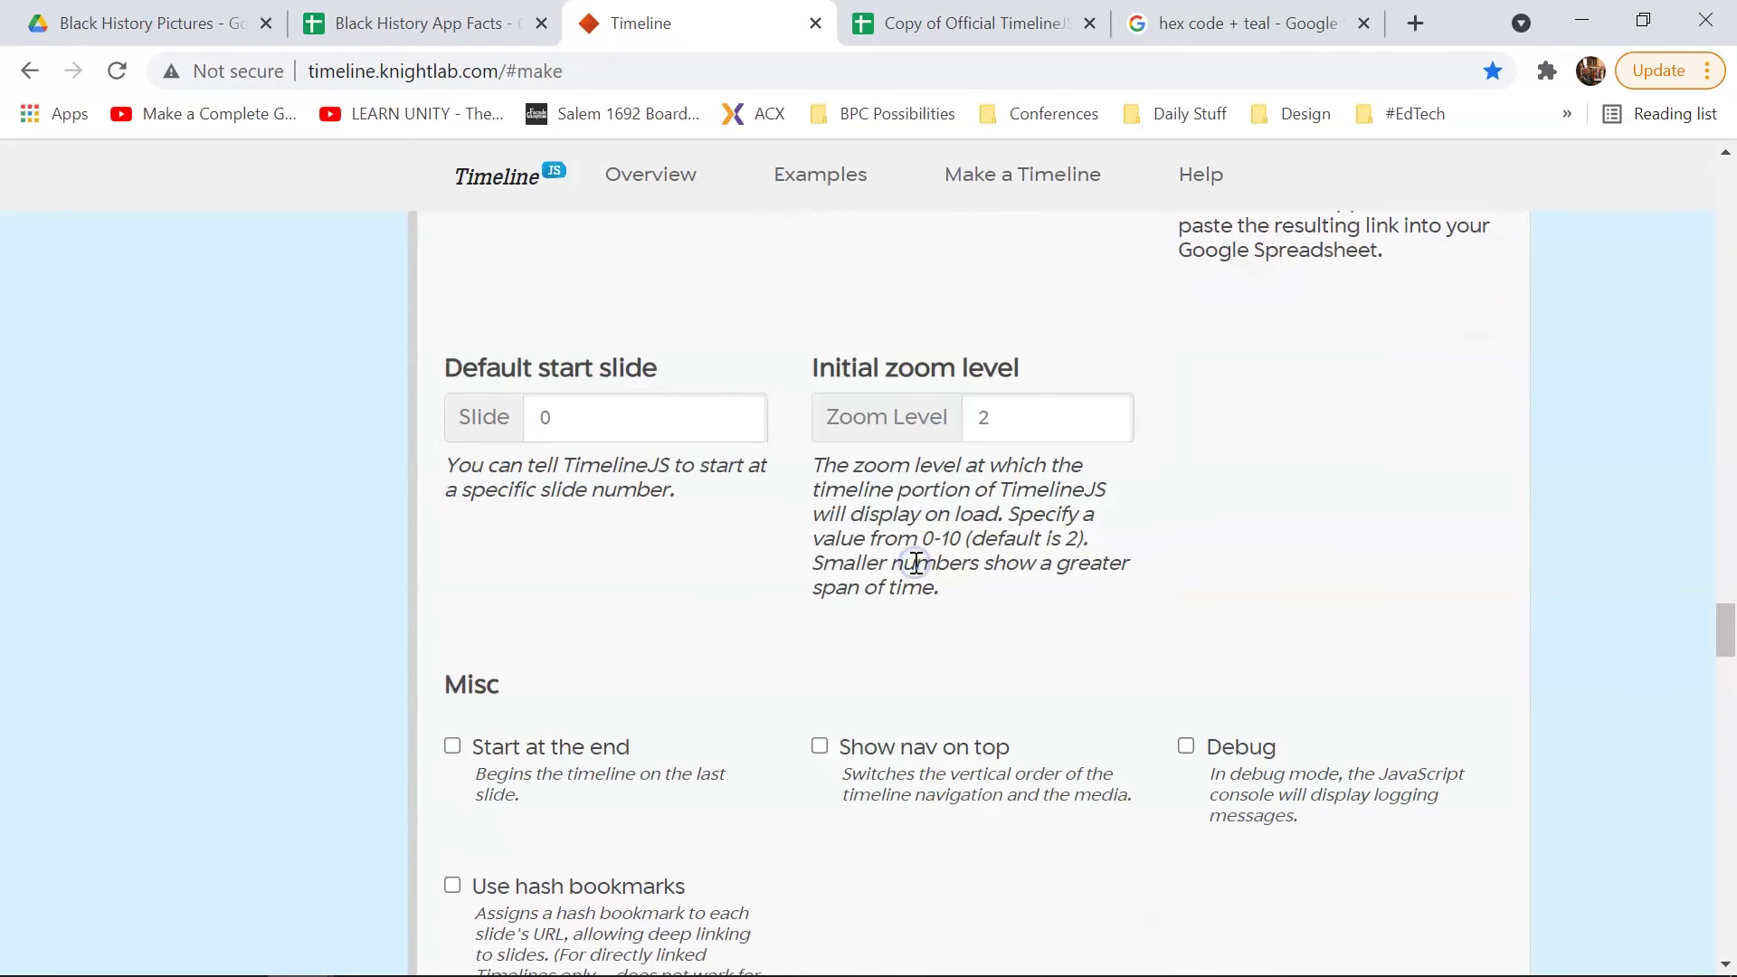
scroll(913, 553, "up", 6)
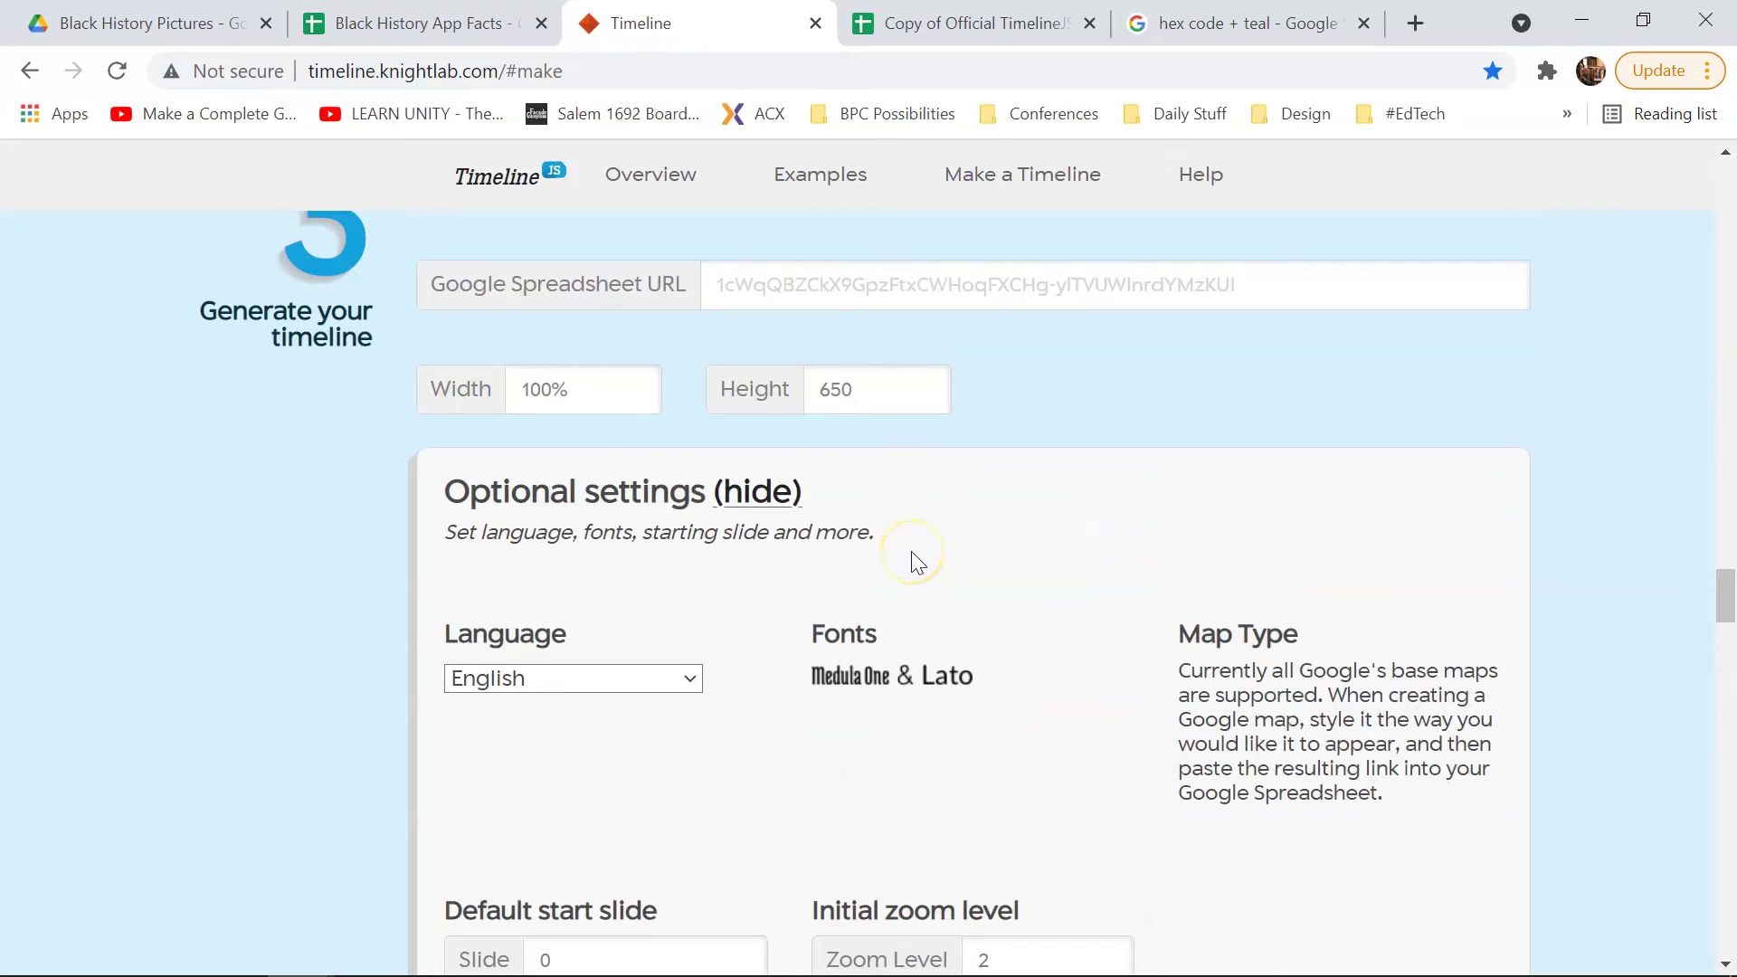
Step: Paste the copied spreadsheet link into the TimelineJS URL field and scroll toward the preview
left_click(829, 274)
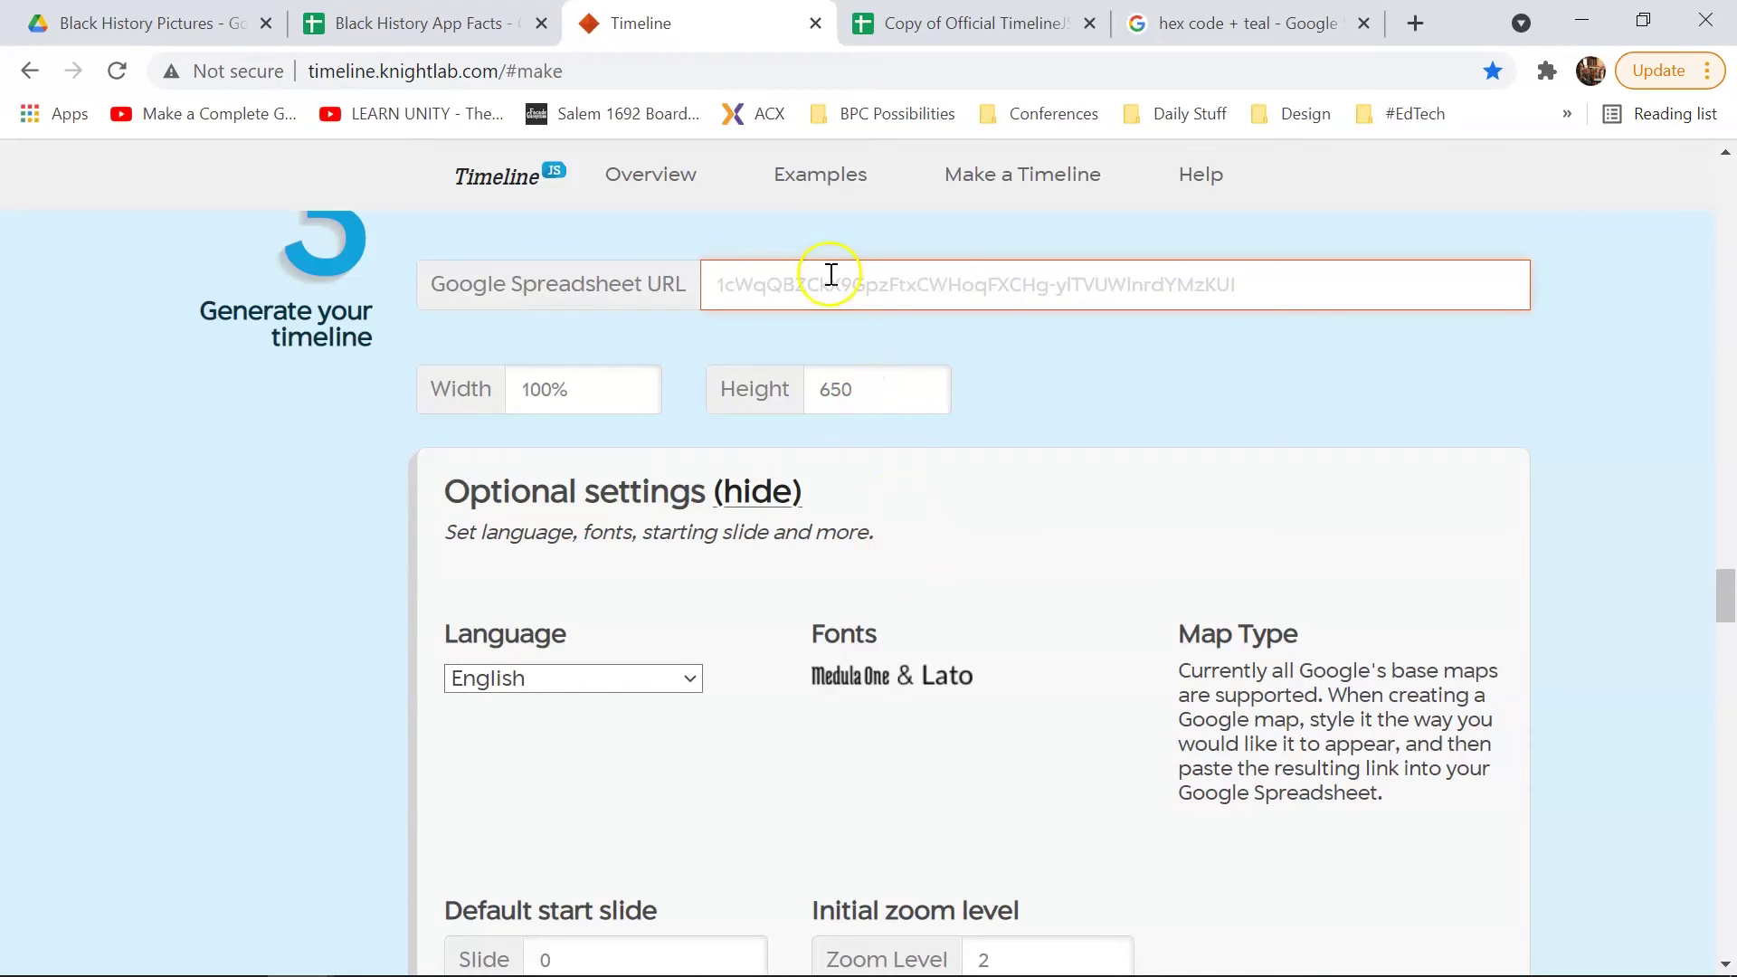
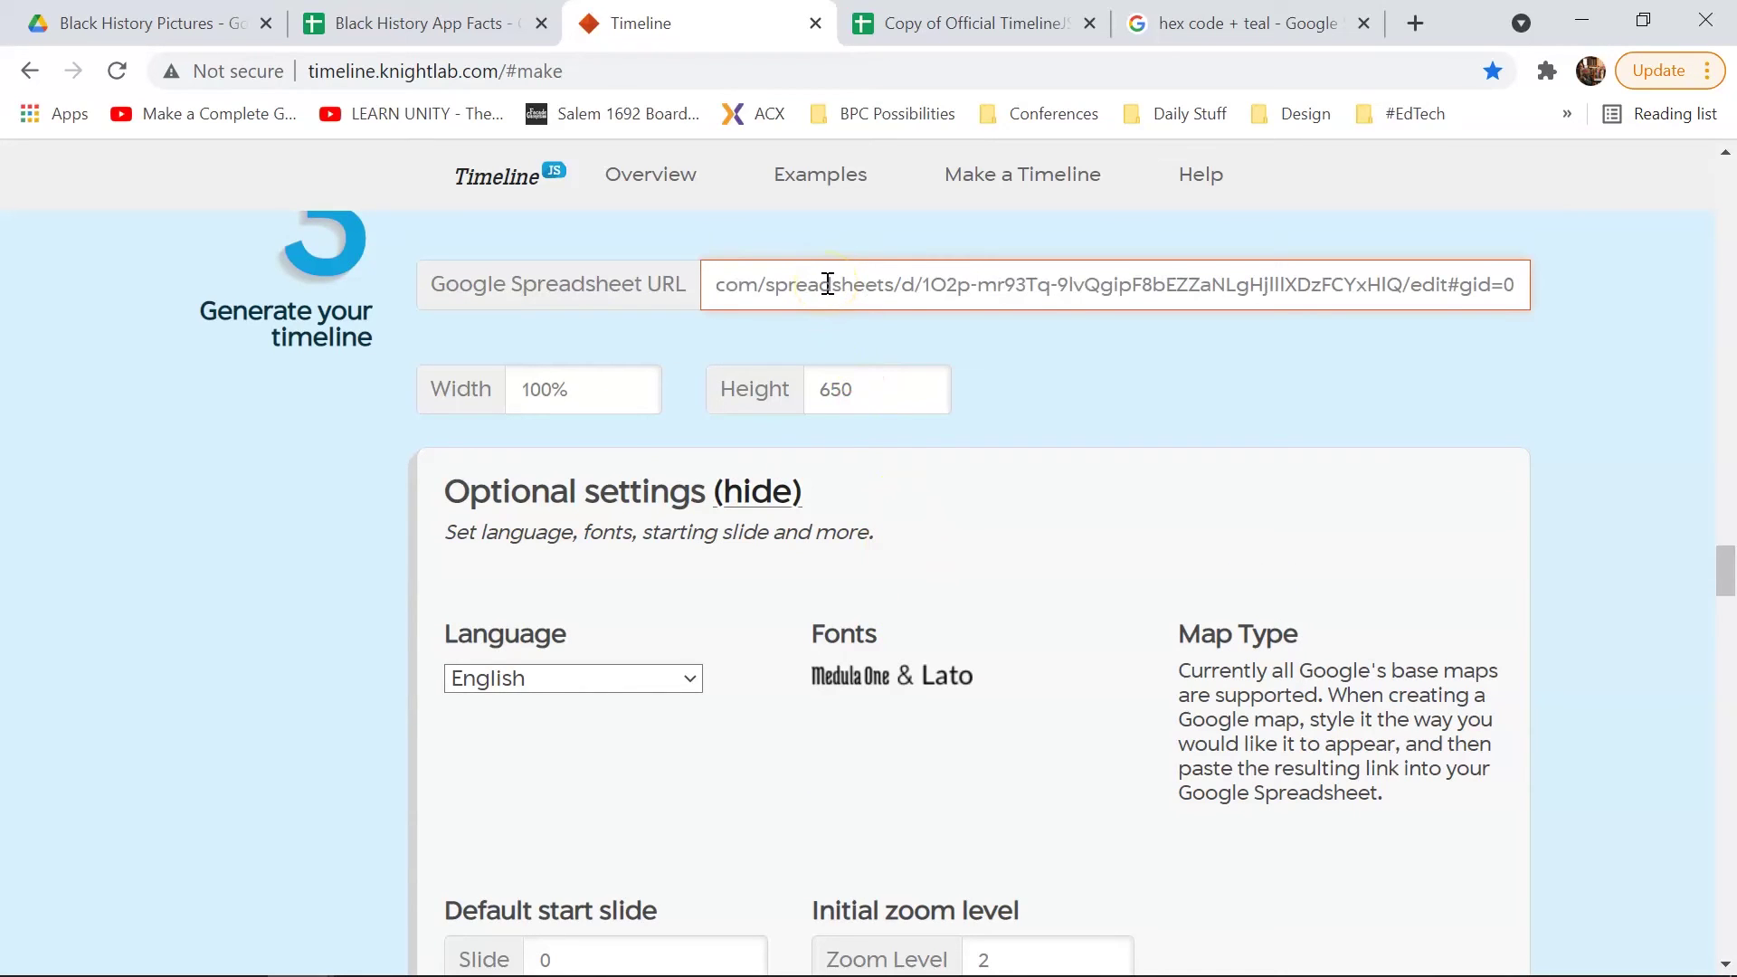
scroll(1530, 399, "down", 15)
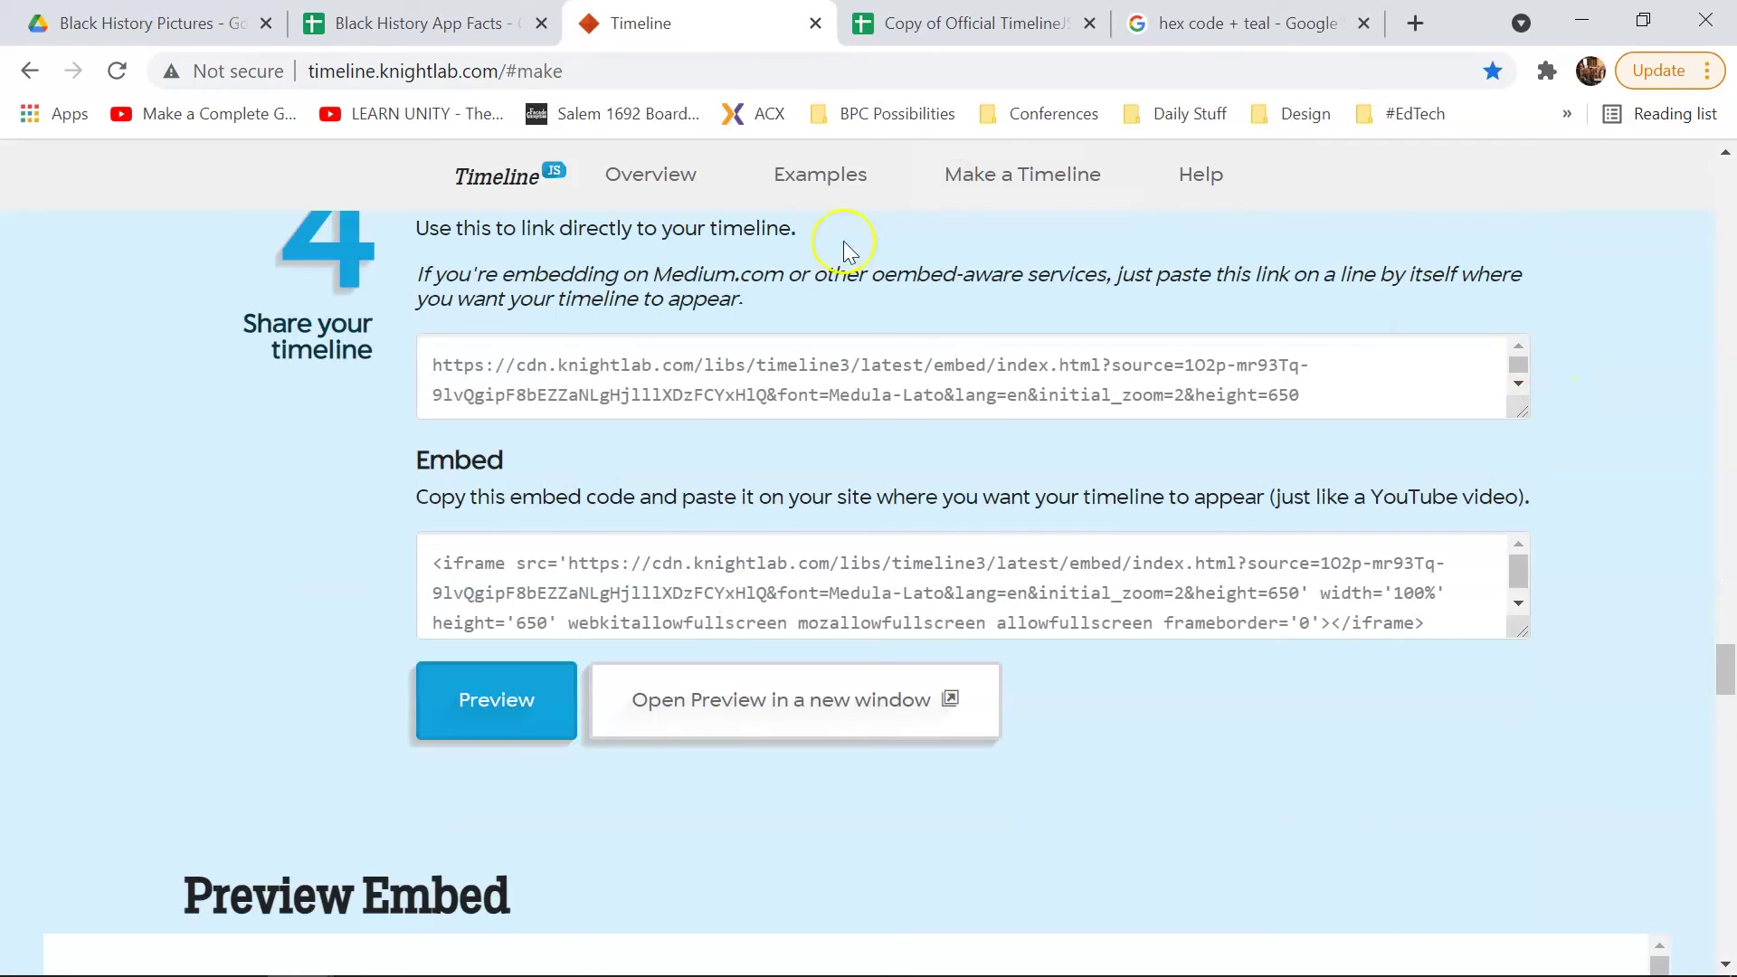
scroll(1403, 593, "down", 3)
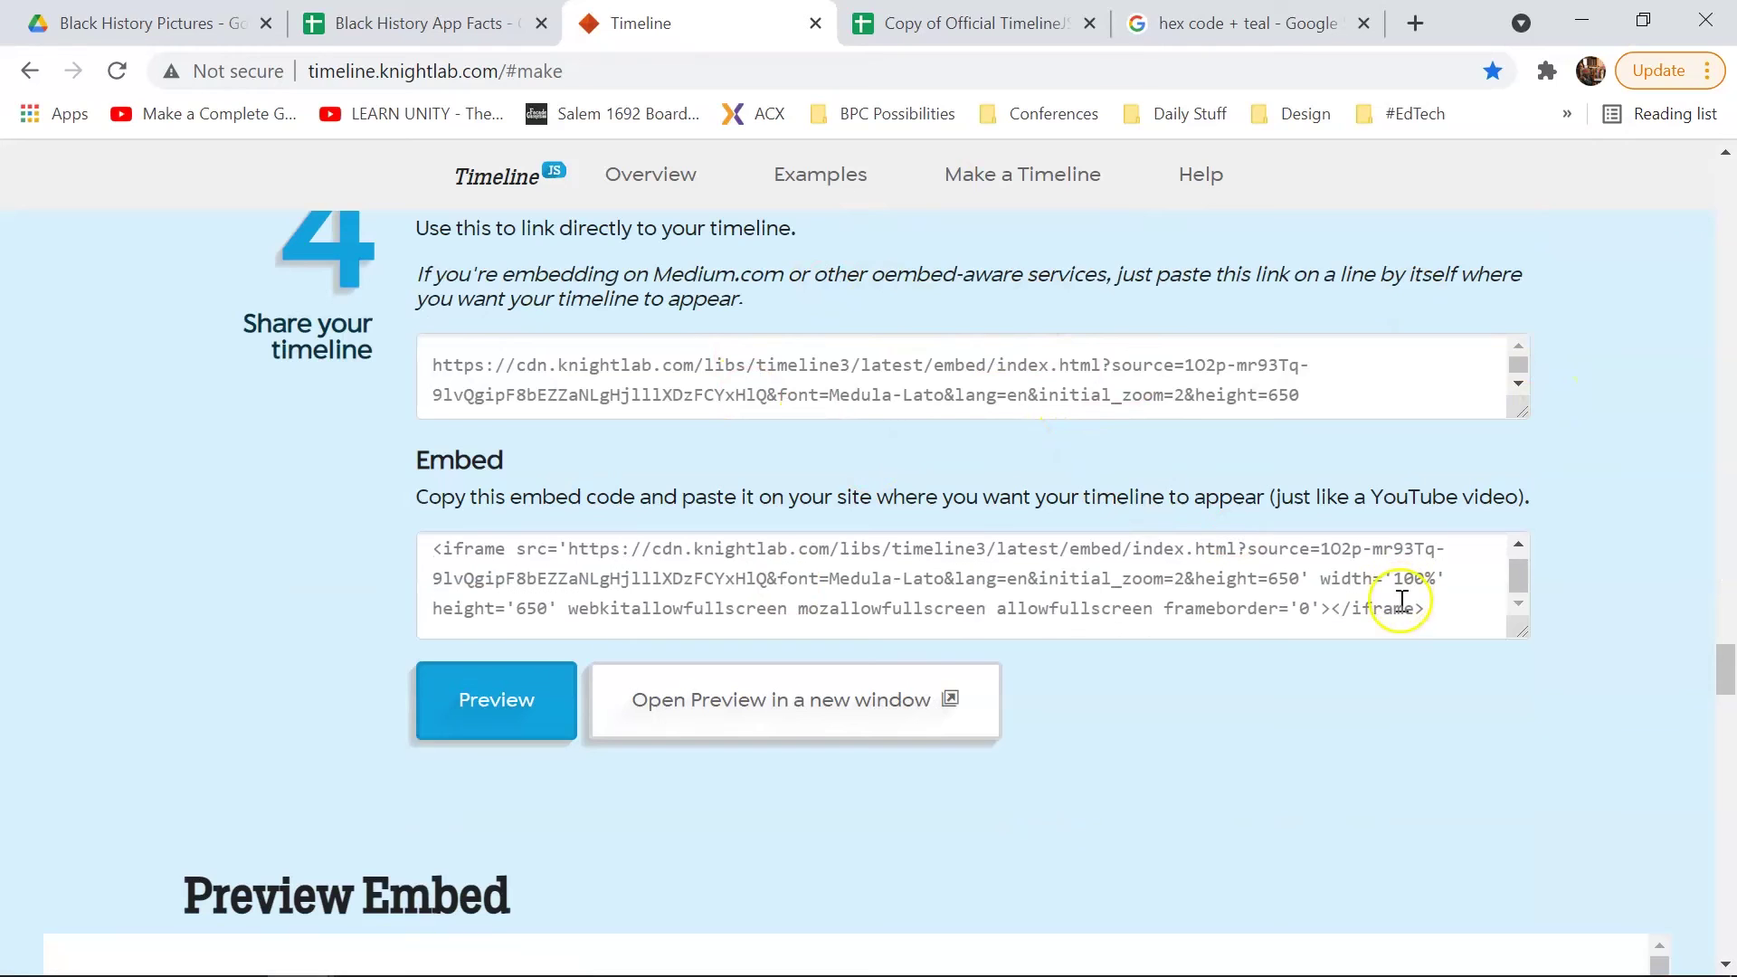
scroll(1131, 484, "down", 4)
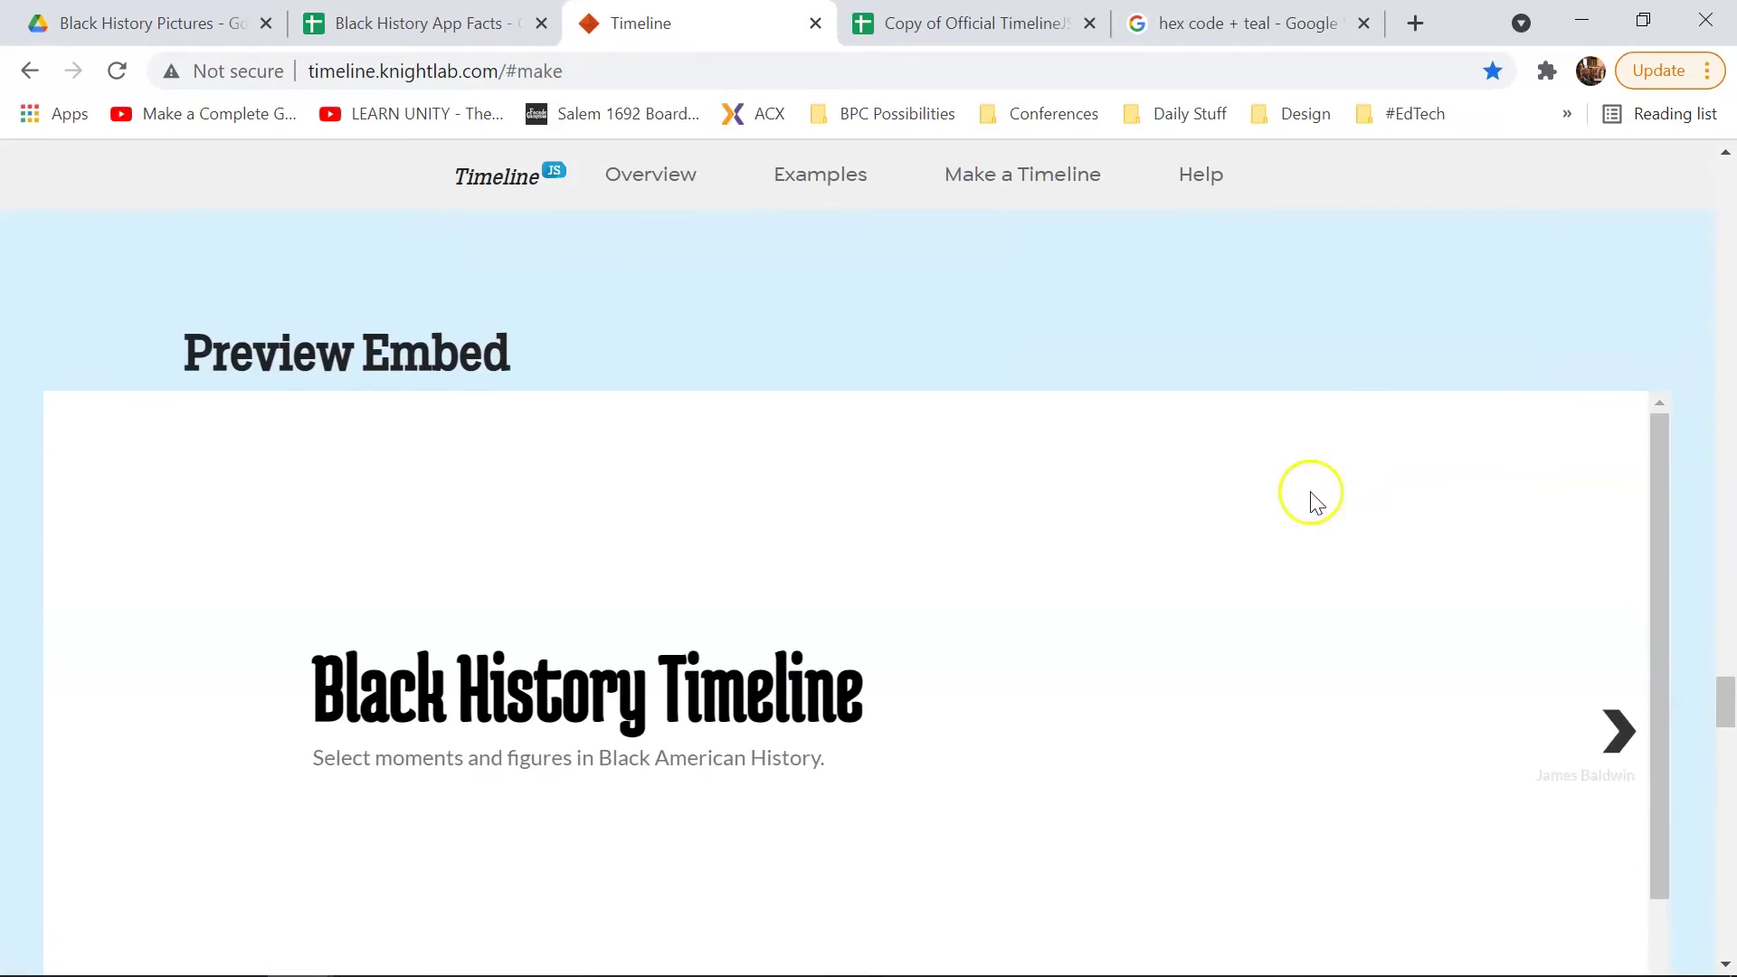
Step: Check the Black History Timeline title and subtitle in the Preview Embed, now in Medula One
scroll(1675, 397, "down", 2)
scroll(1675, 396, "up", 3)
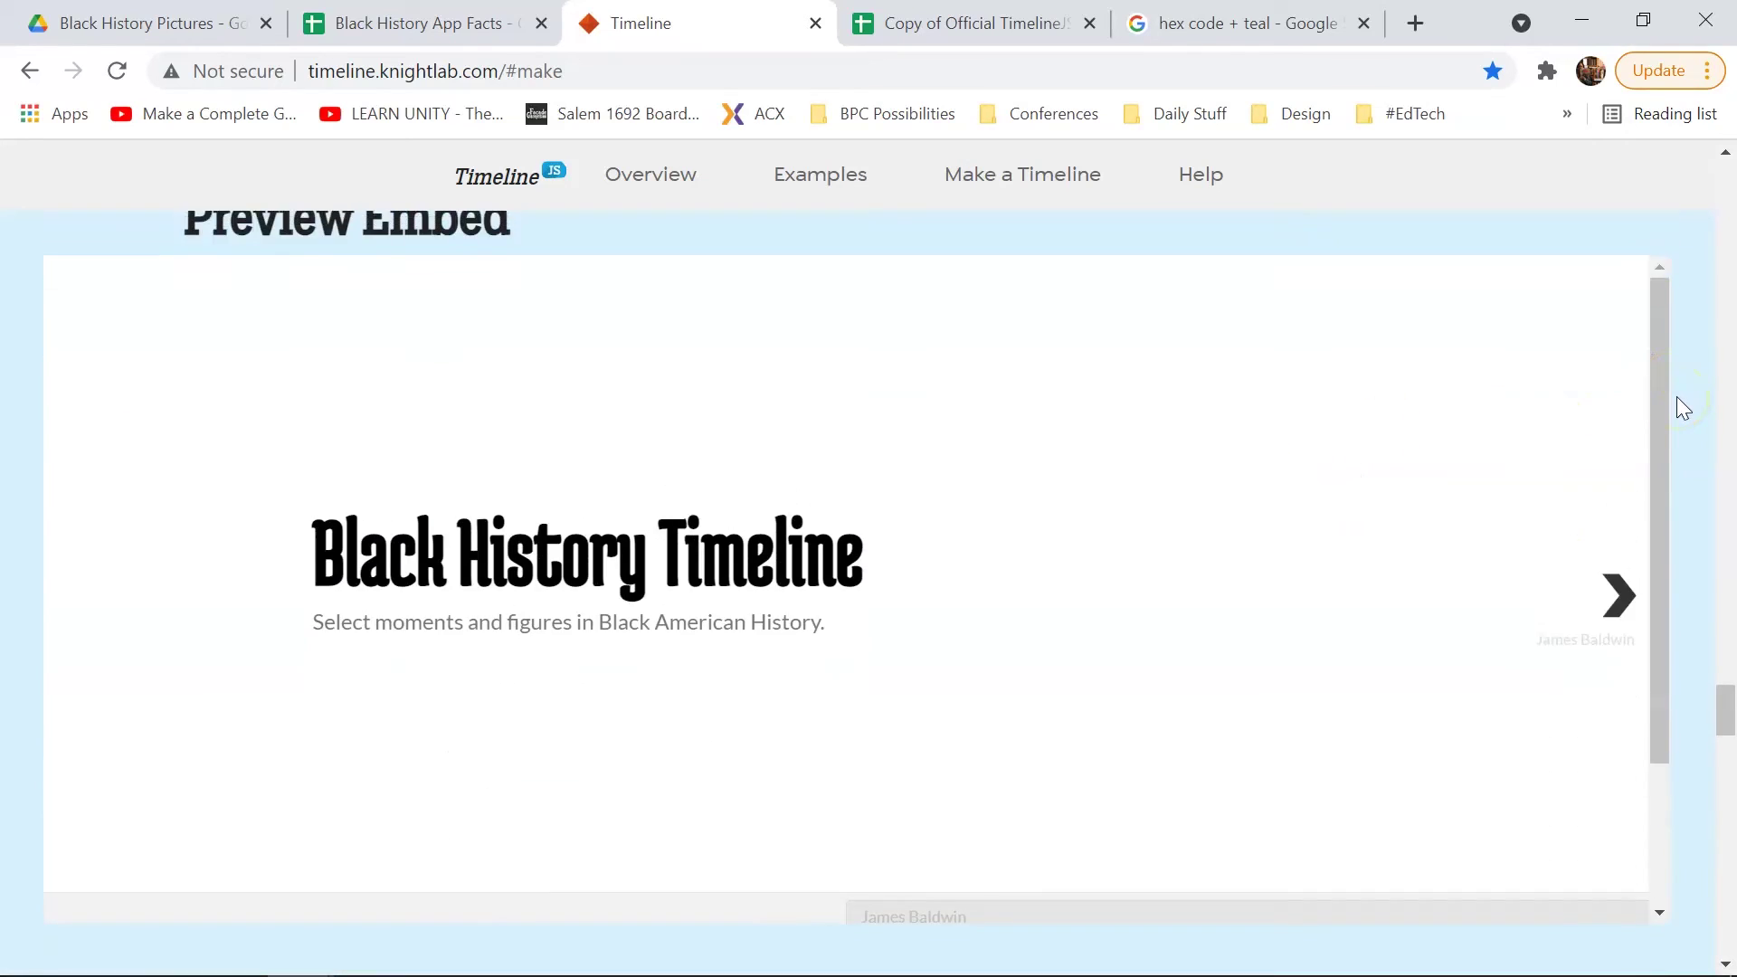
scroll(1672, 421, "down", 2)
left_click_drag(305, 566, 875, 529)
left_click(748, 621)
triple_click(748, 620)
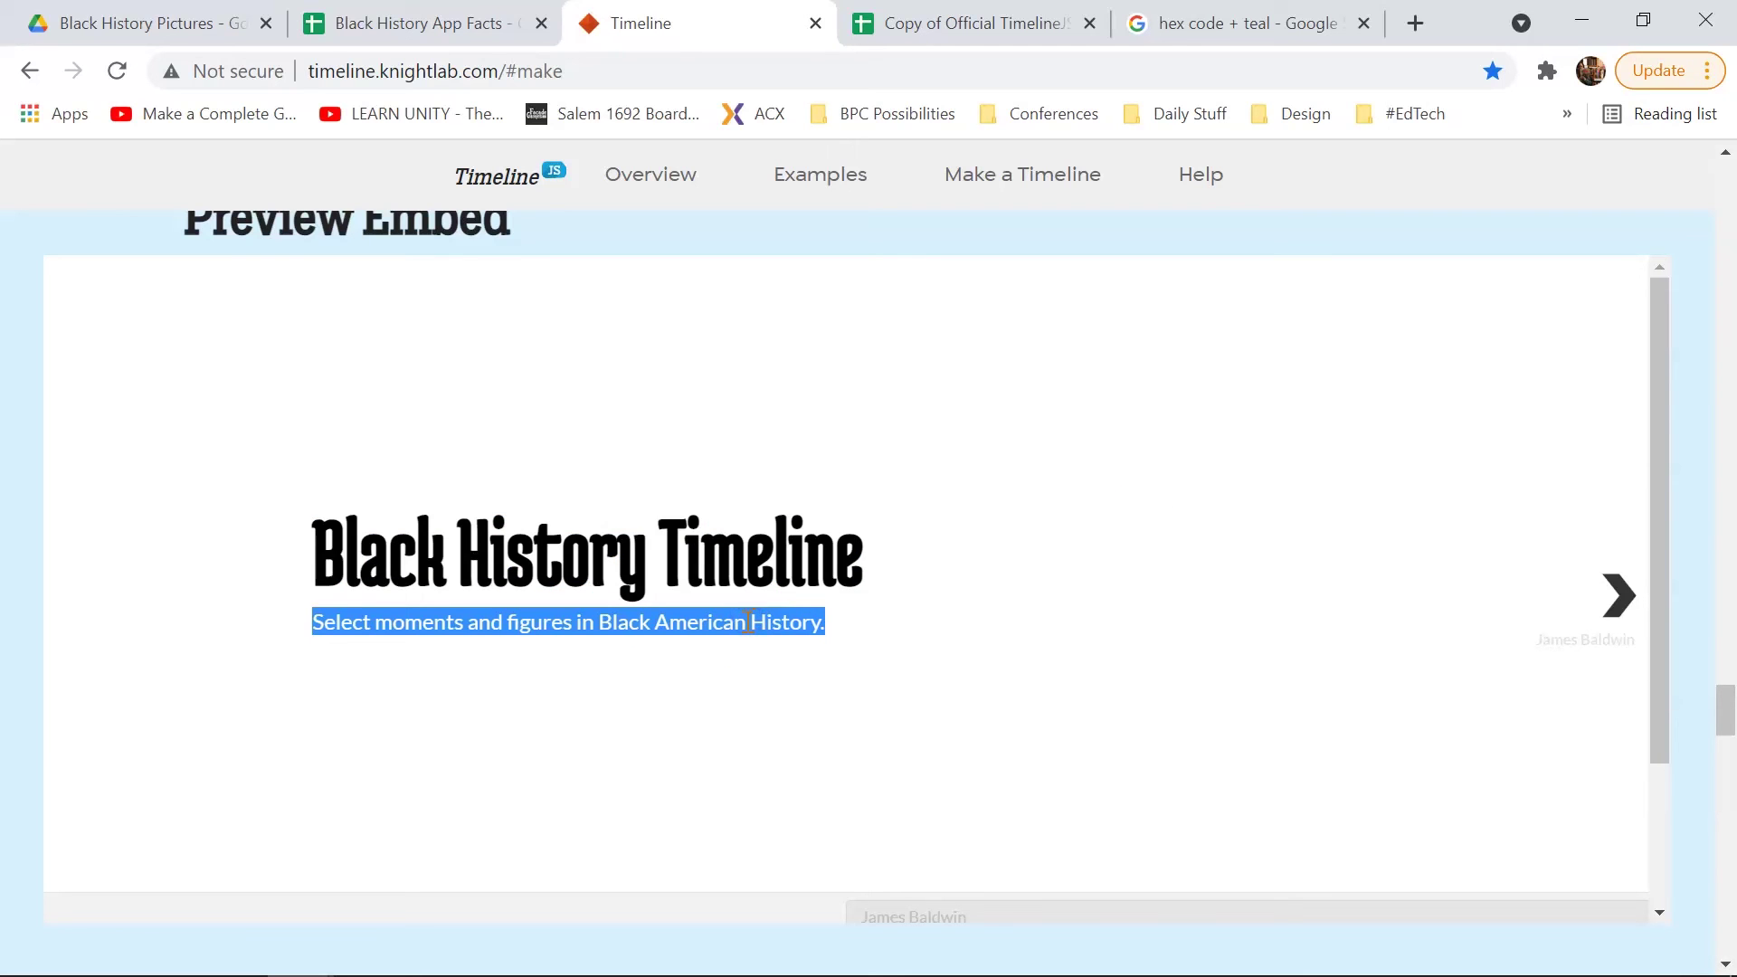
left_click(714, 622)
scroll(714, 624, "down", 2)
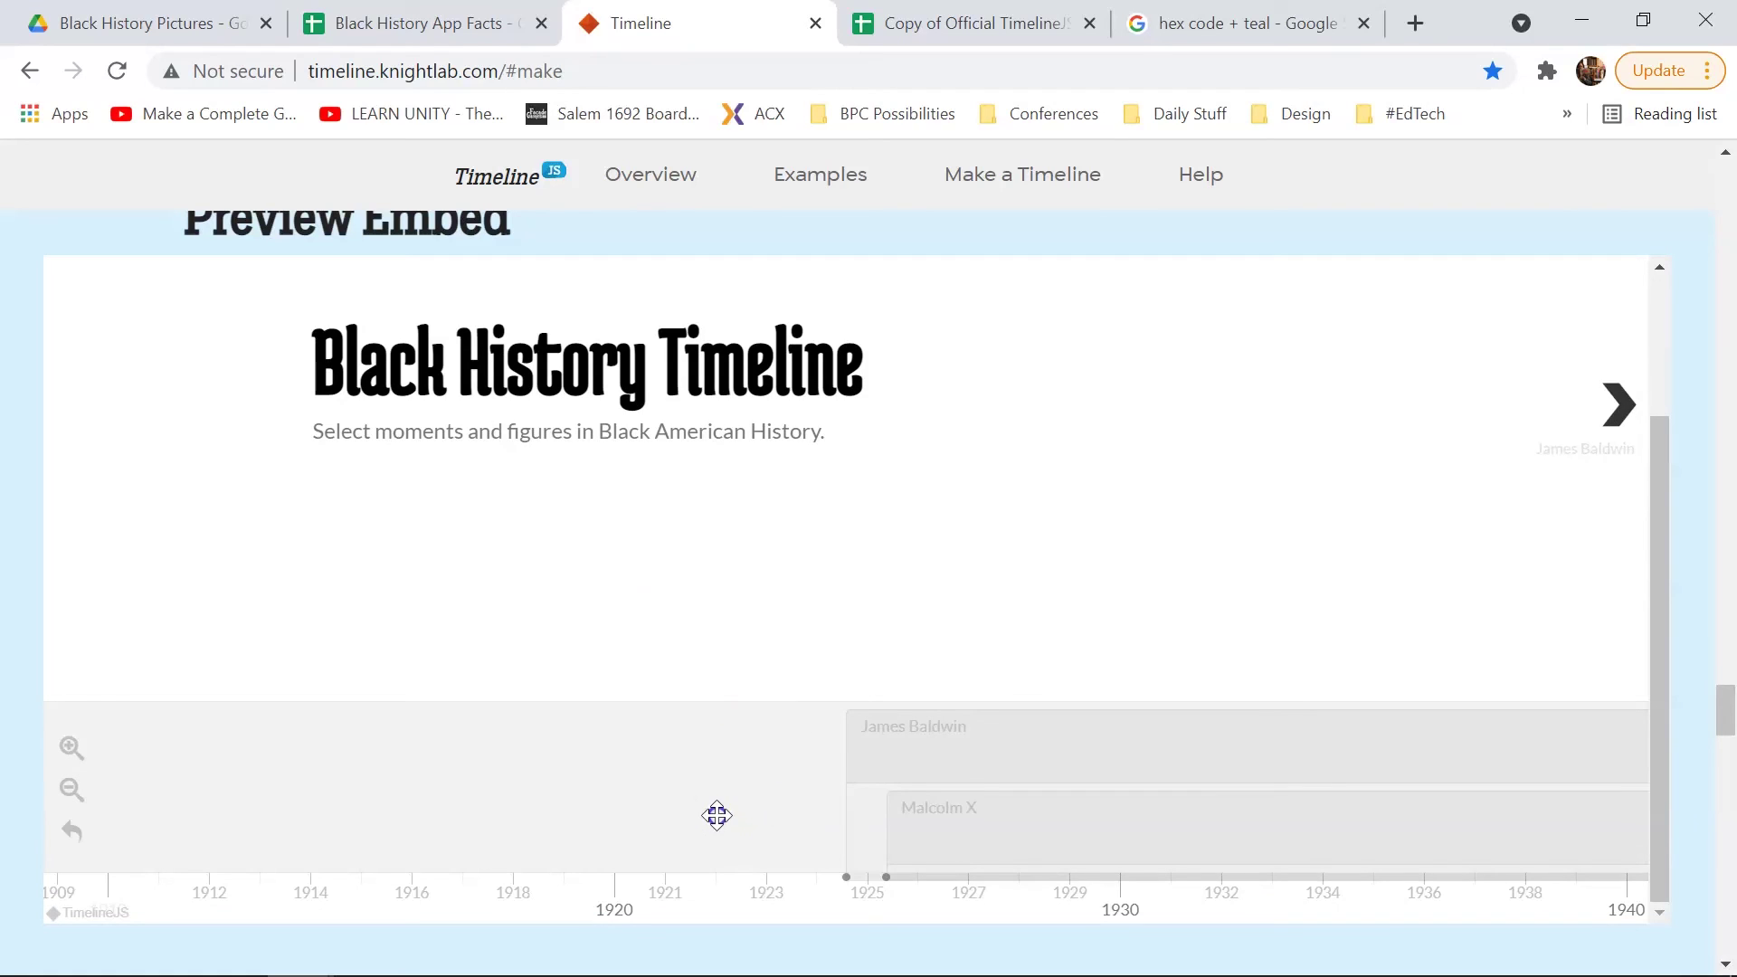
Step: Check the James Baldwin and Malcolm X event markers on the timeline navigator
left_click(889, 737)
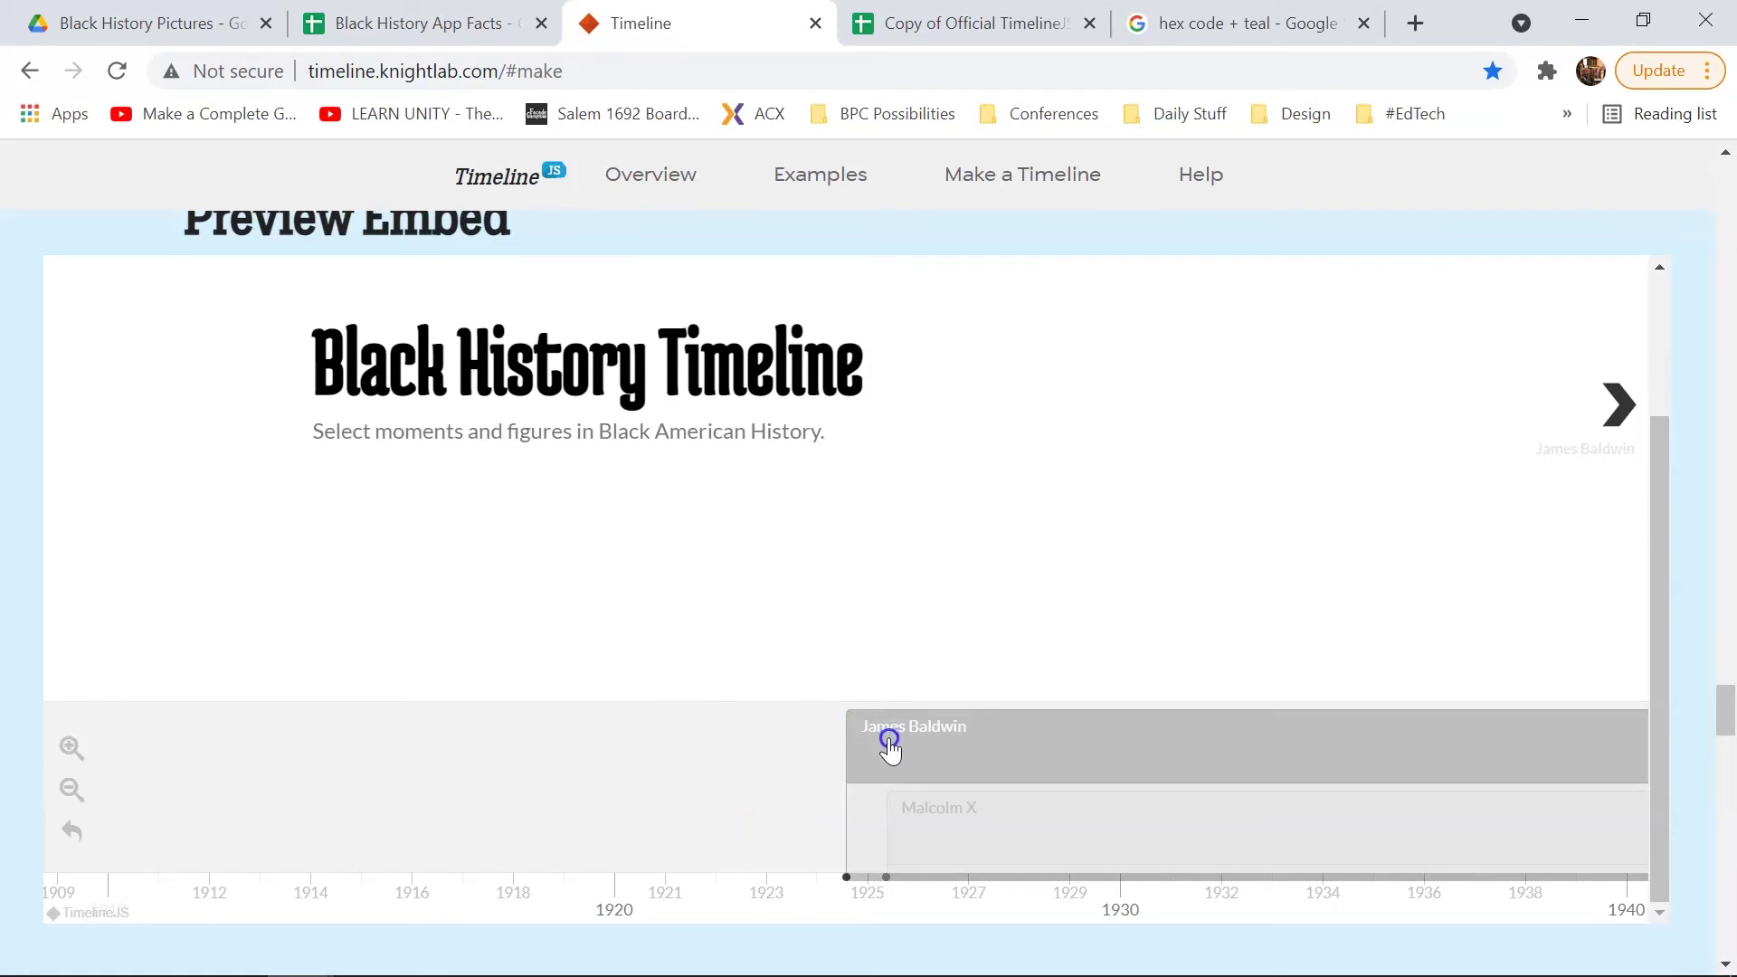
left_click(893, 797)
left_click(885, 746)
left_click(892, 801)
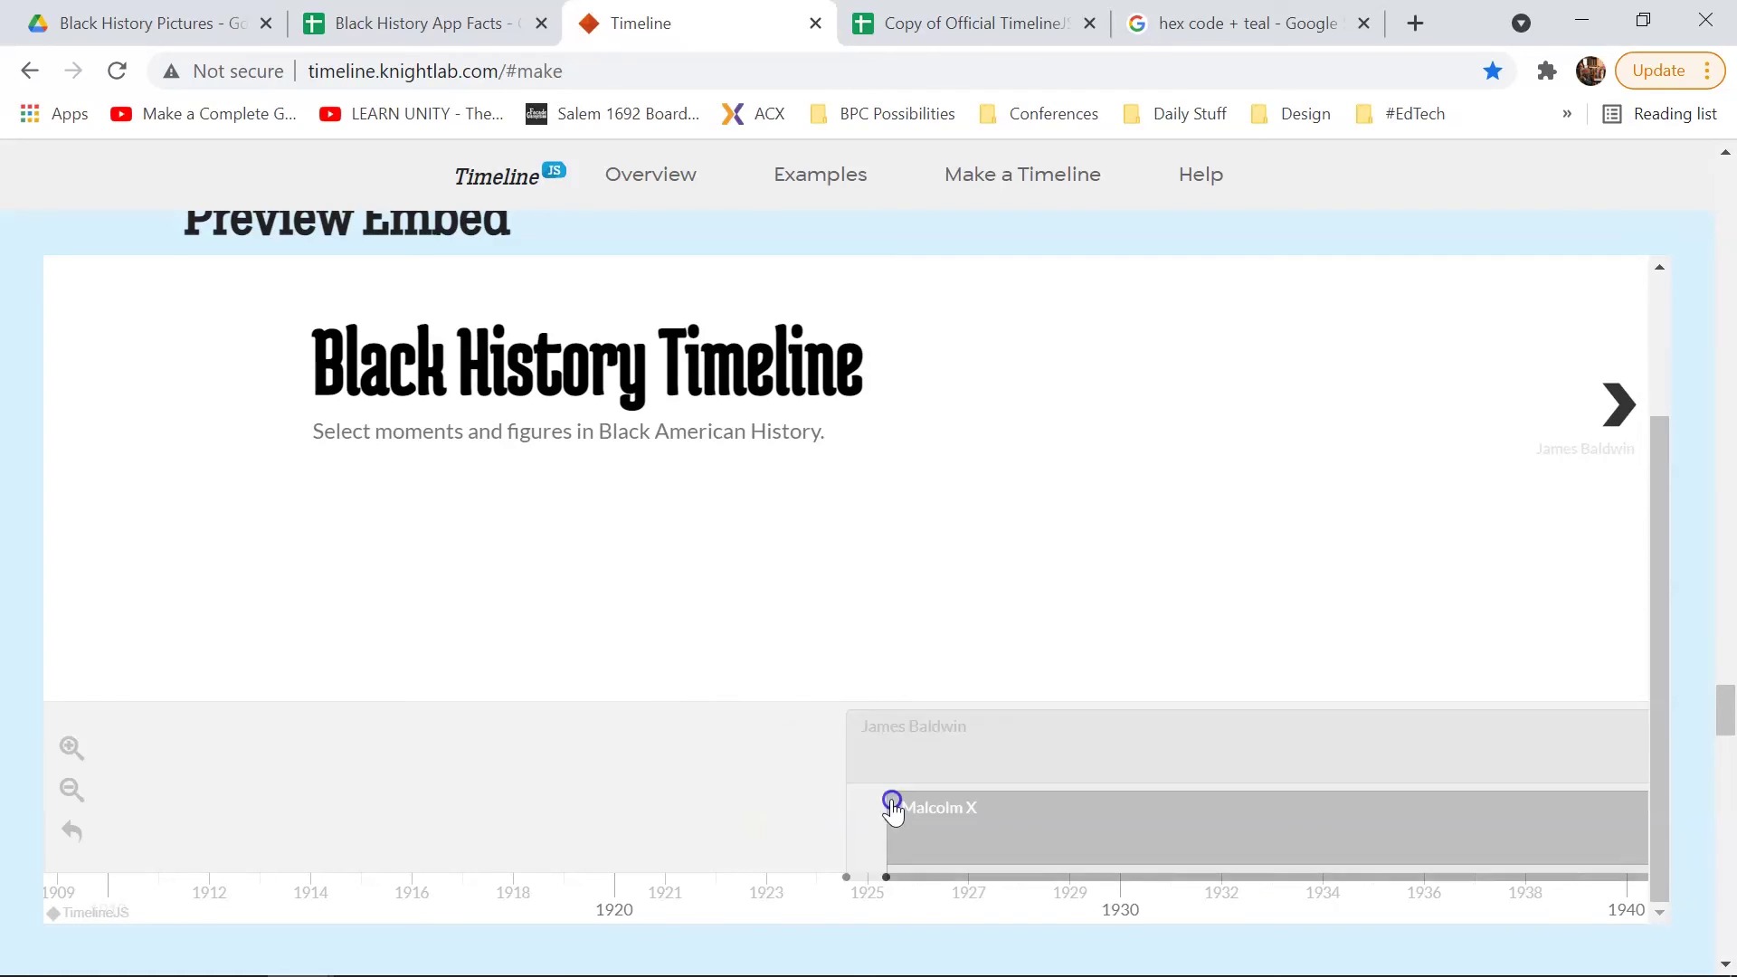
left_click(887, 760)
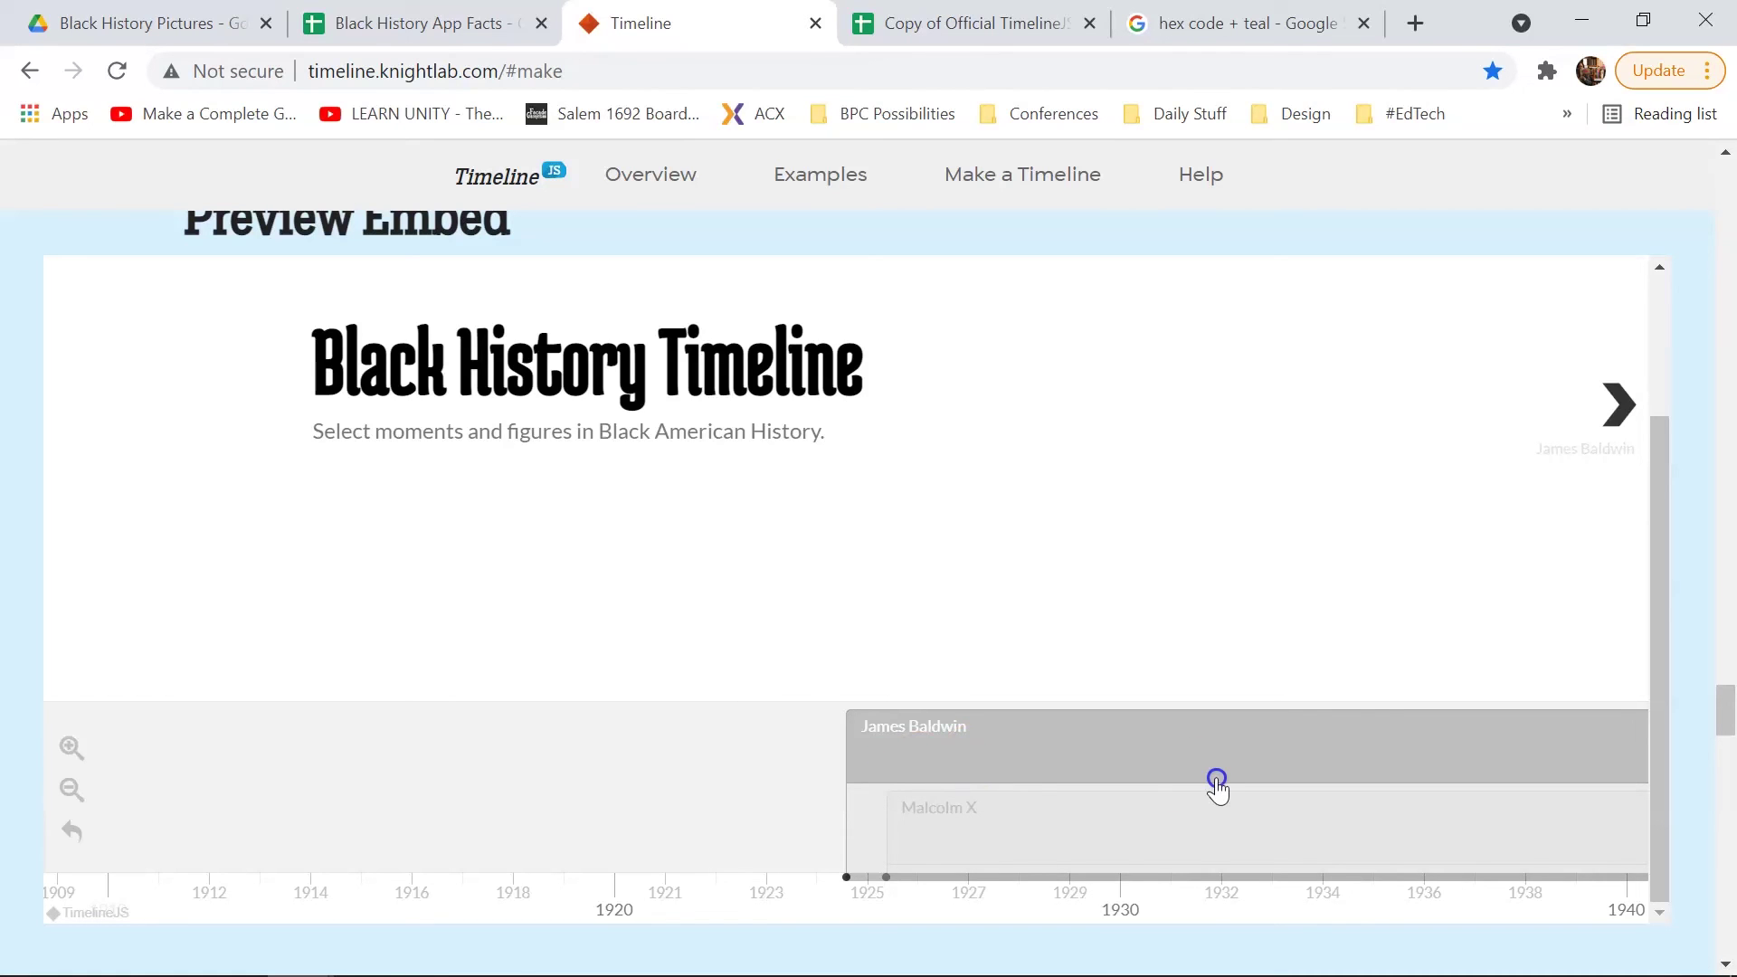
Step: Pan the timeline axis across 1923–1956 and bring up the James Baldwin slide
left_click_drag(1090, 787, 492, 776)
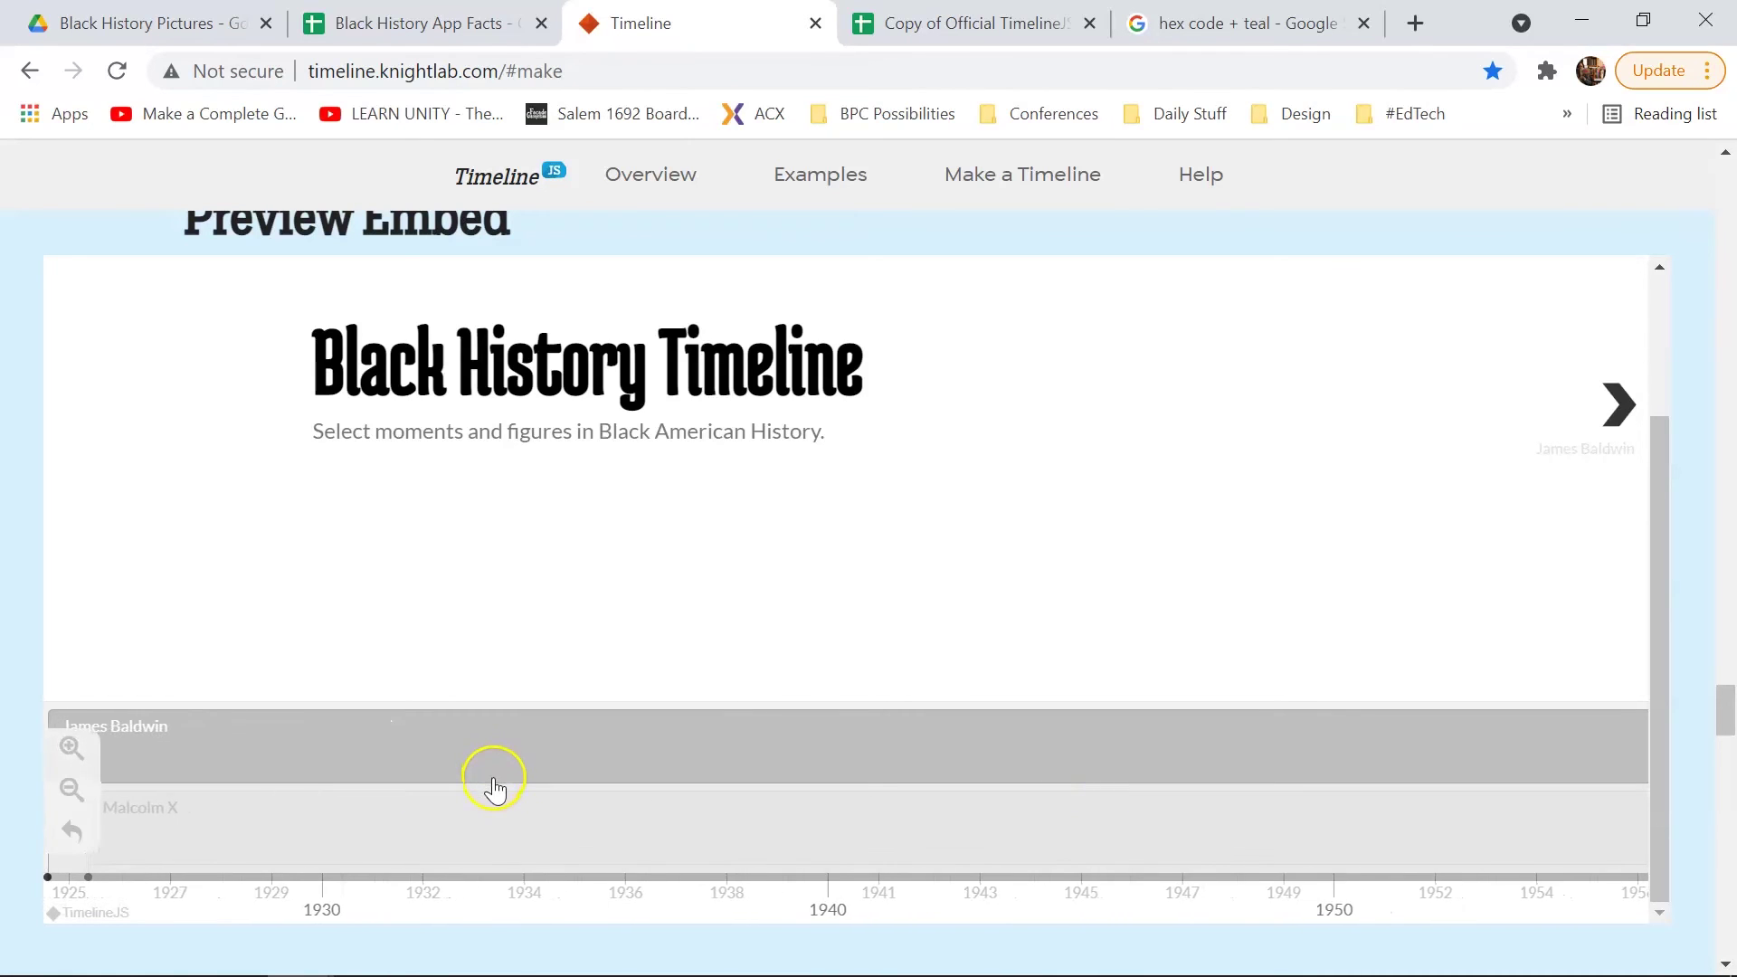
left_click(856, 775)
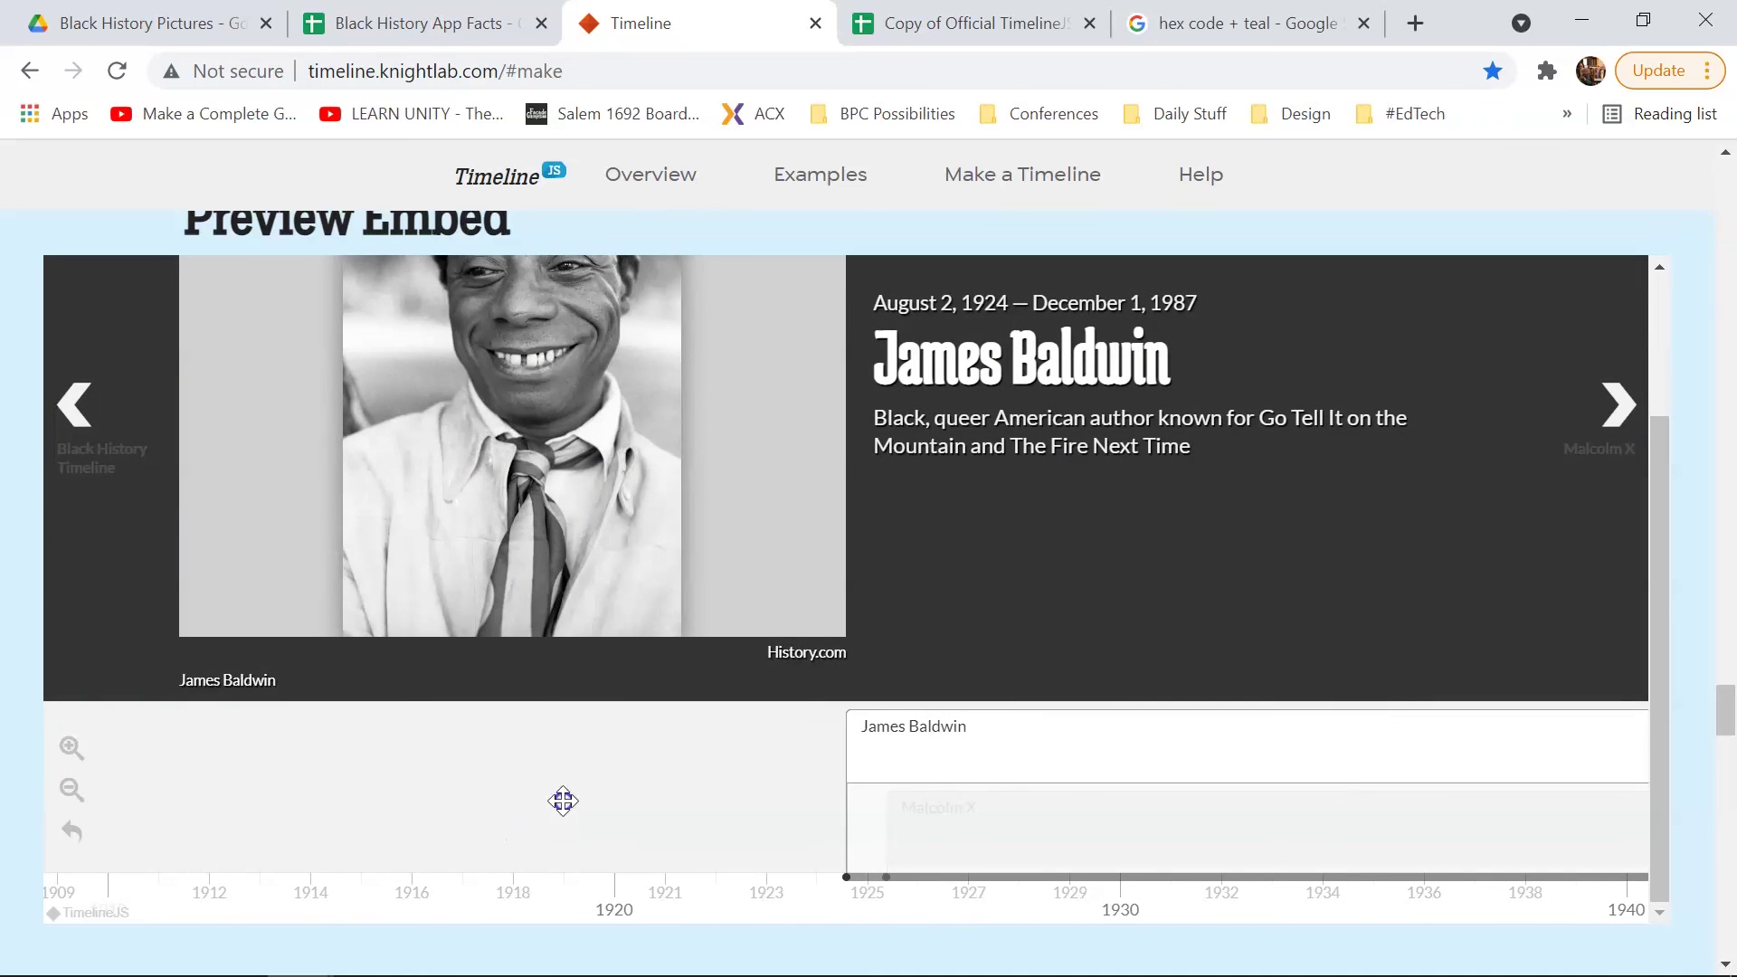
left_click(1029, 824)
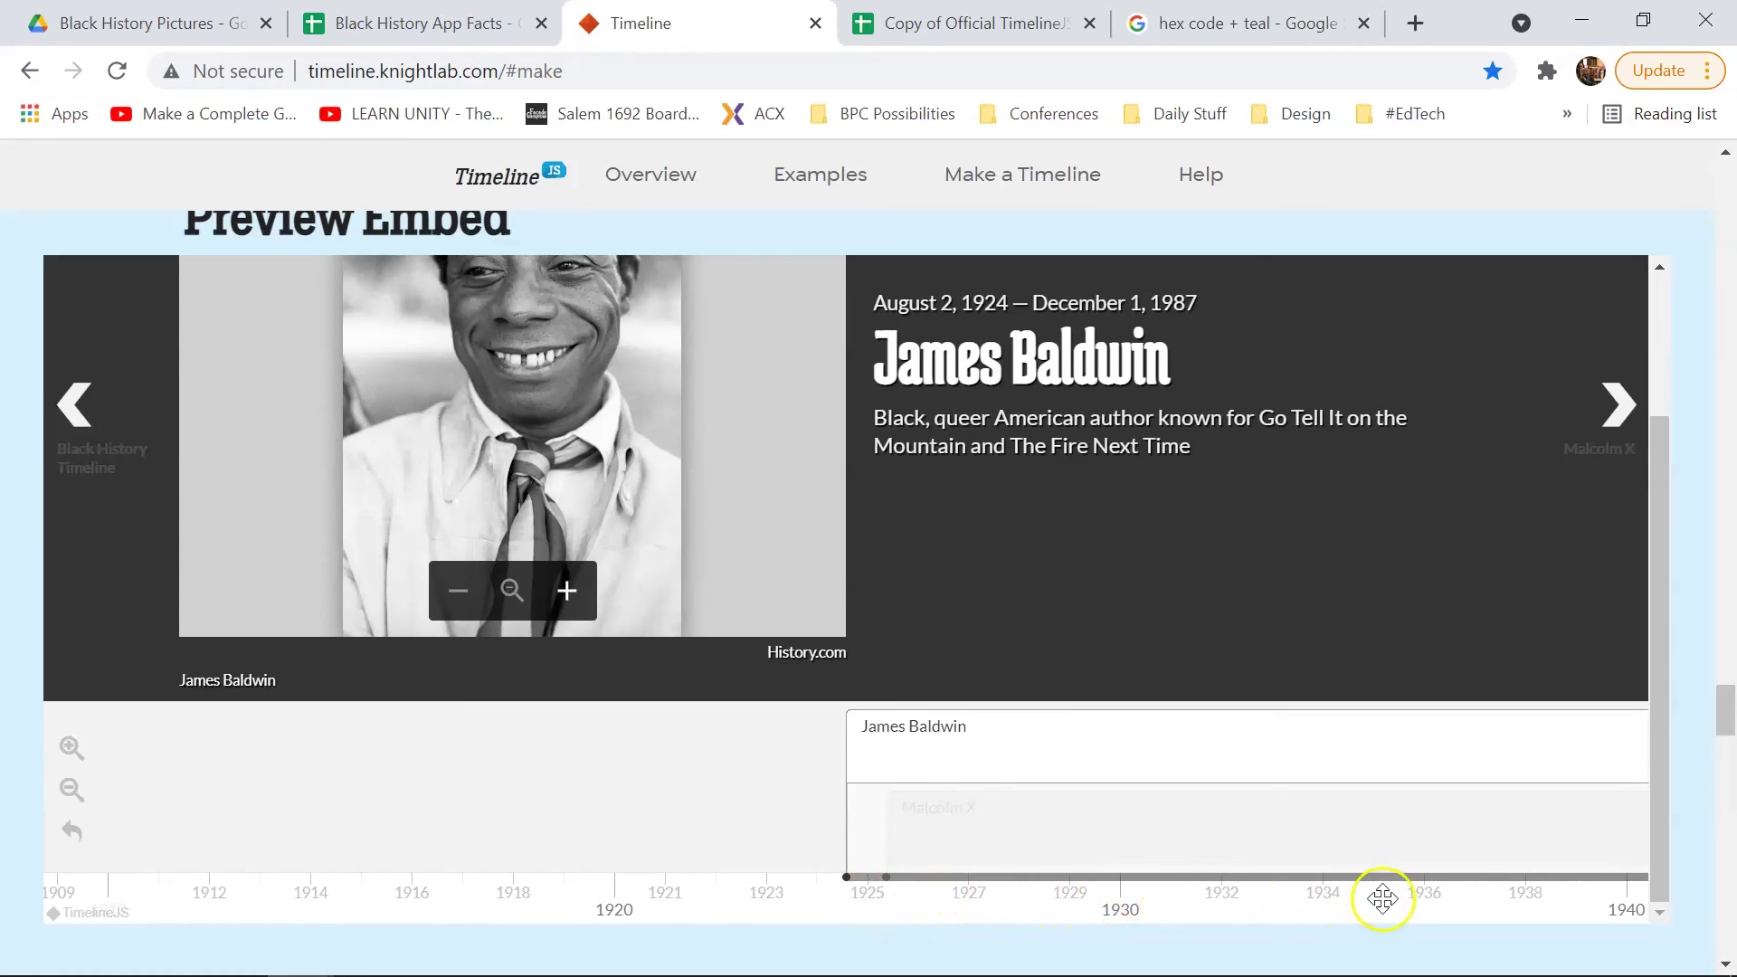
left_click_drag(1378, 899, 845, 901)
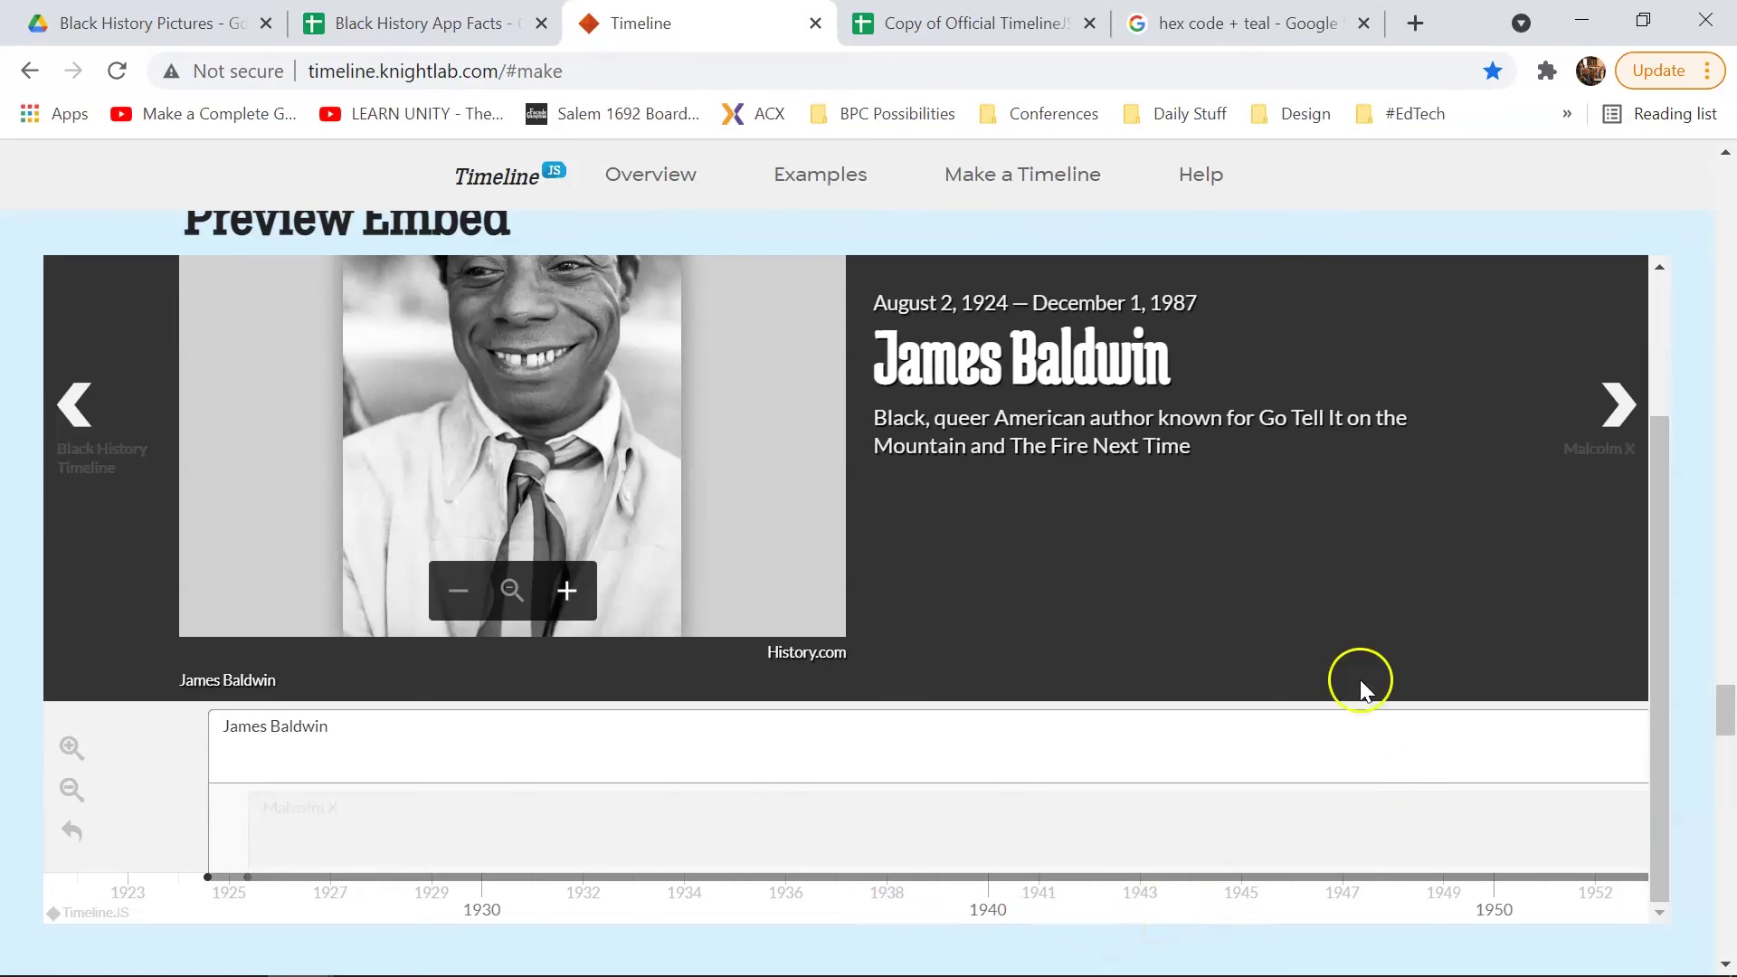
scroll(1334, 670, "up", 2)
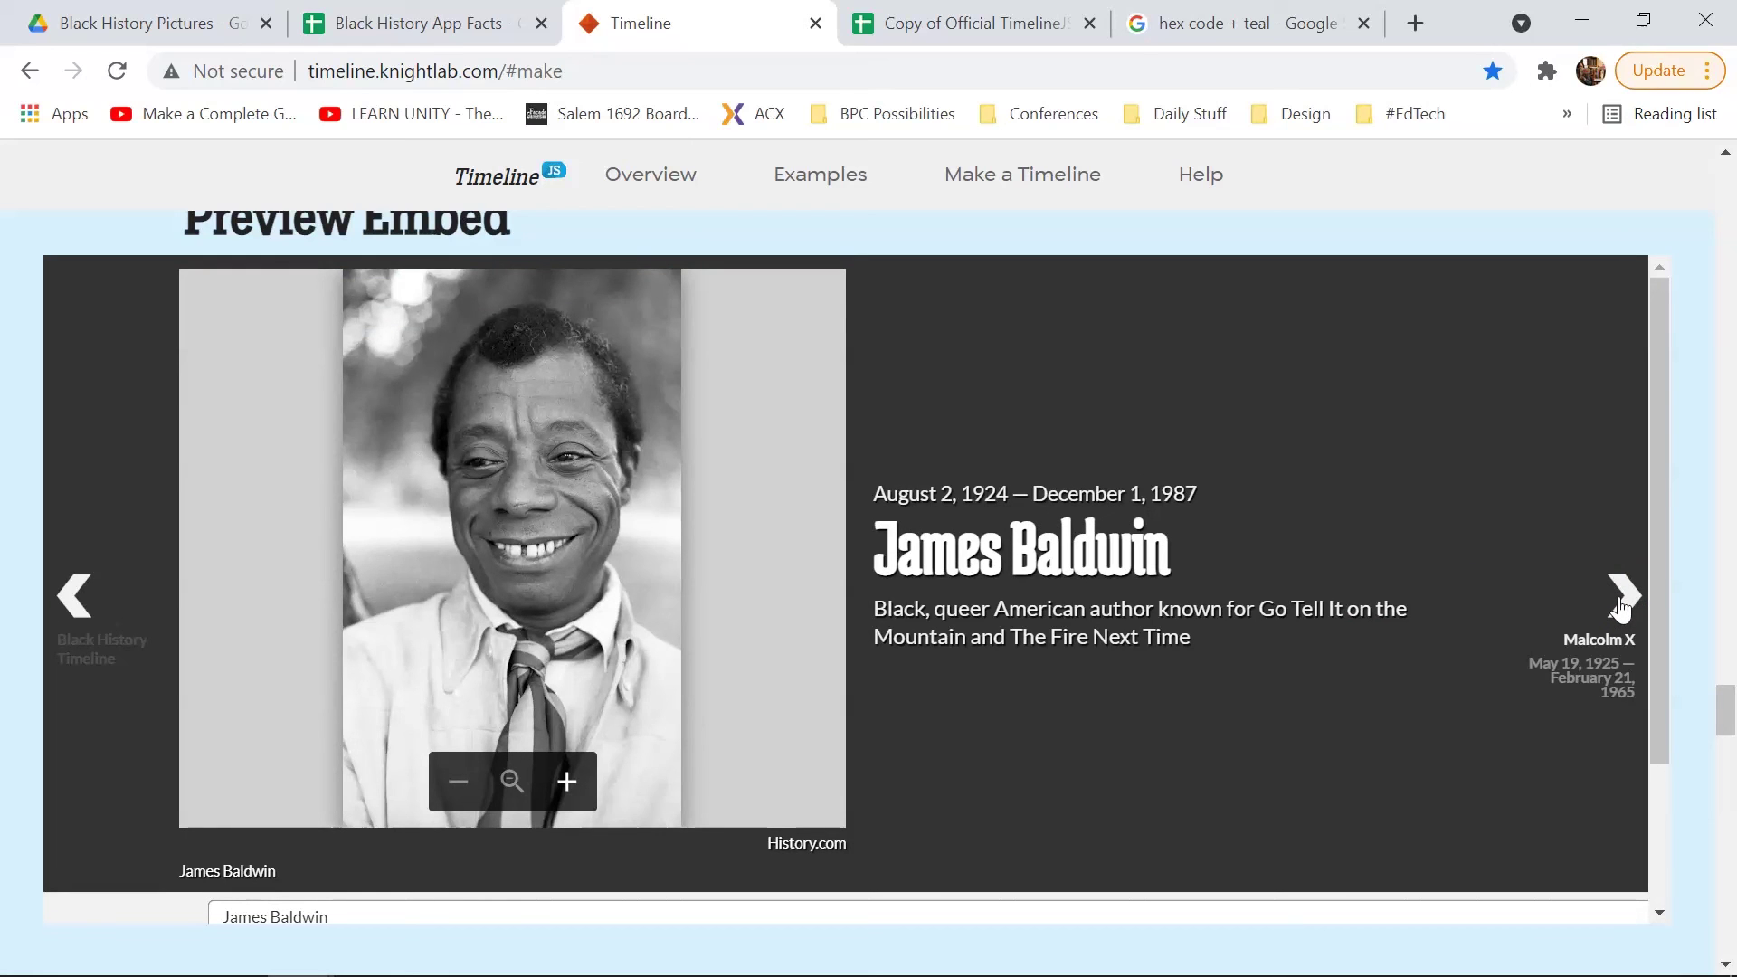
Step: View the Malcolm X slide, step back to the title slide, then return to the template spreadsheet
left_click(1620, 599)
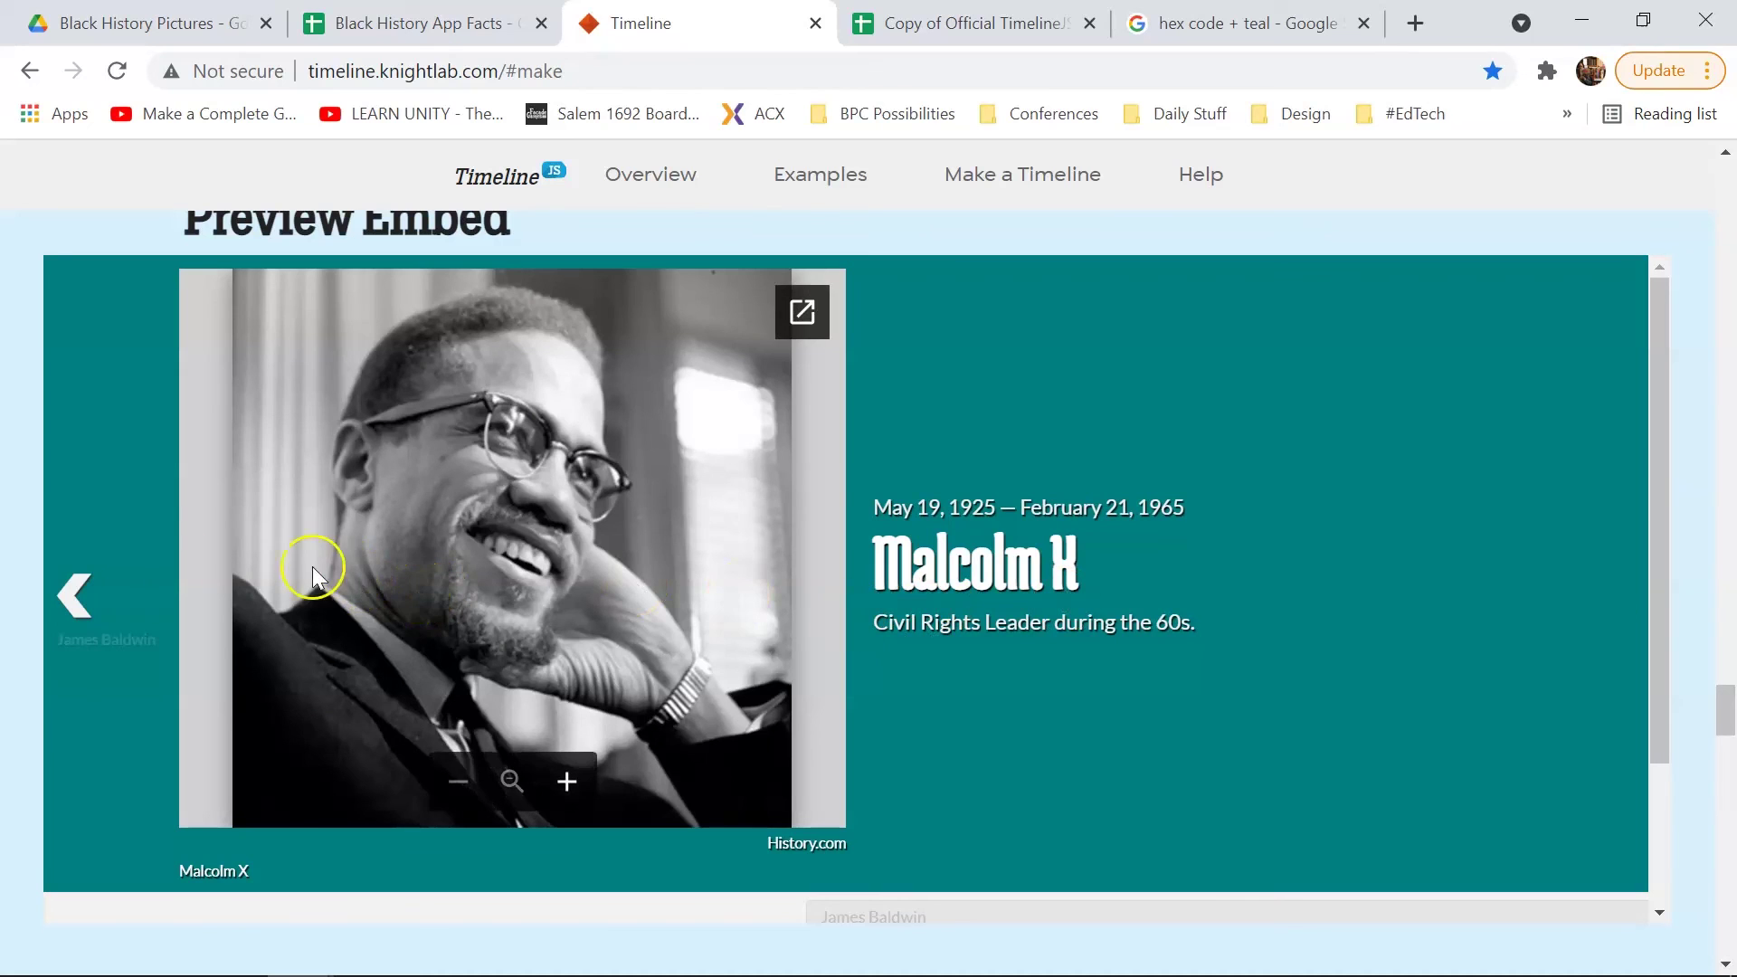
left_click(76, 595)
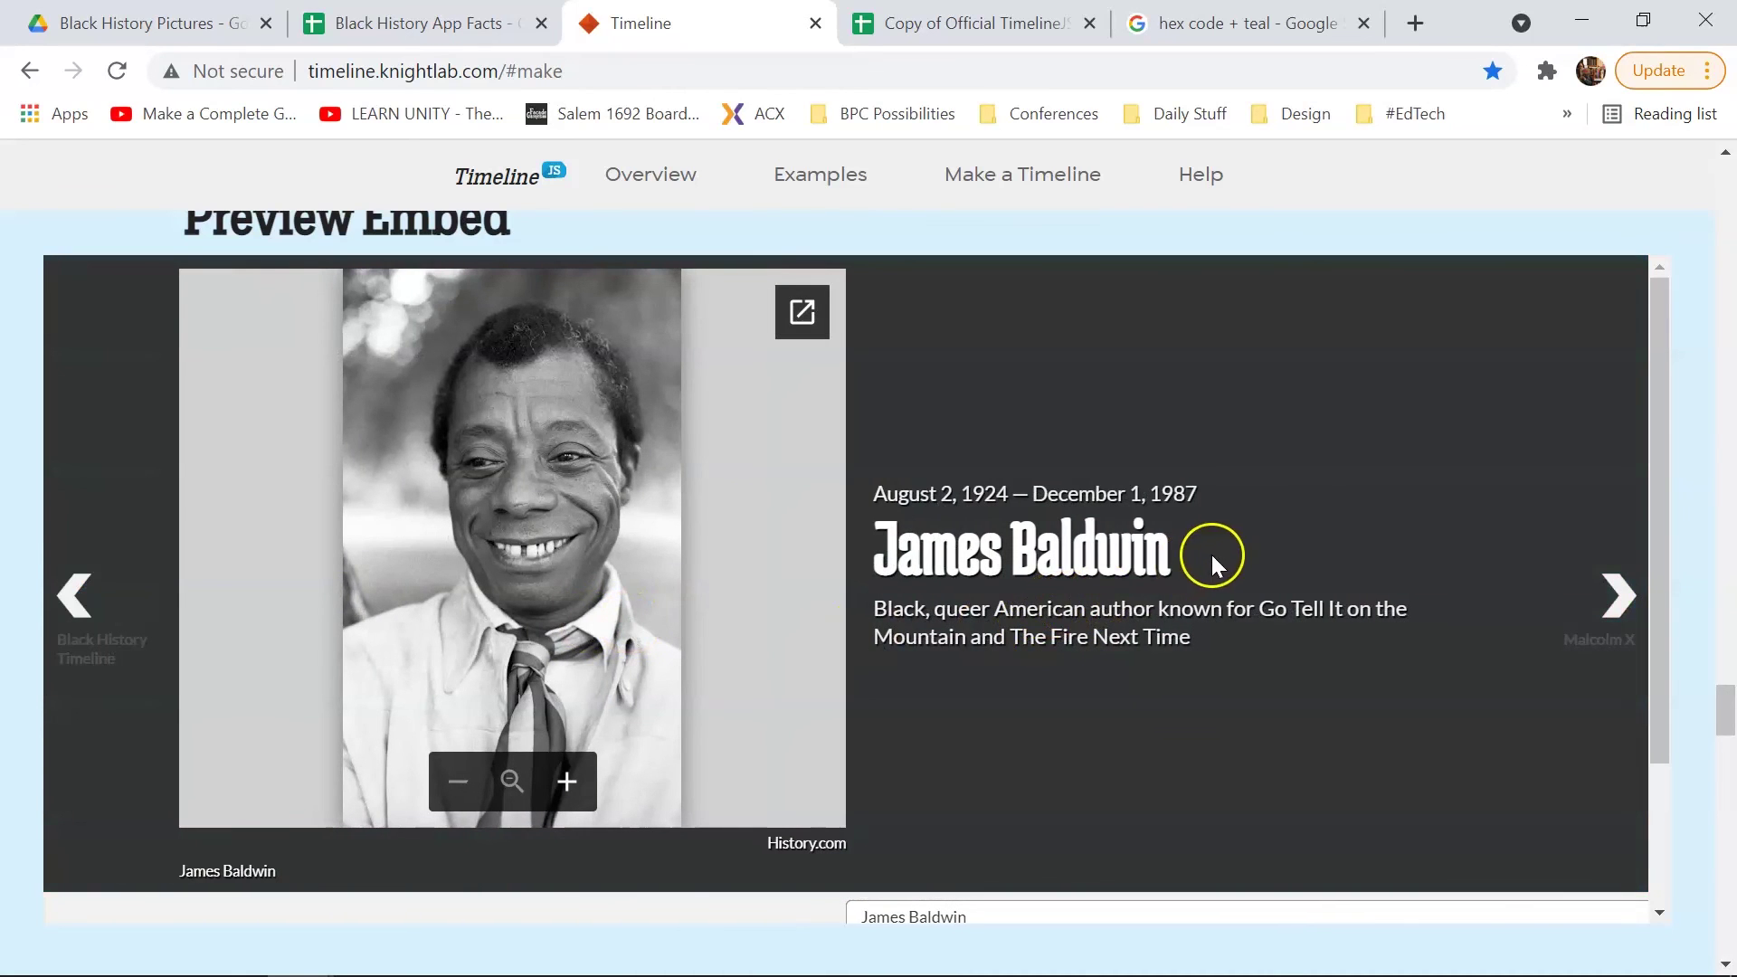
left_click(76, 599)
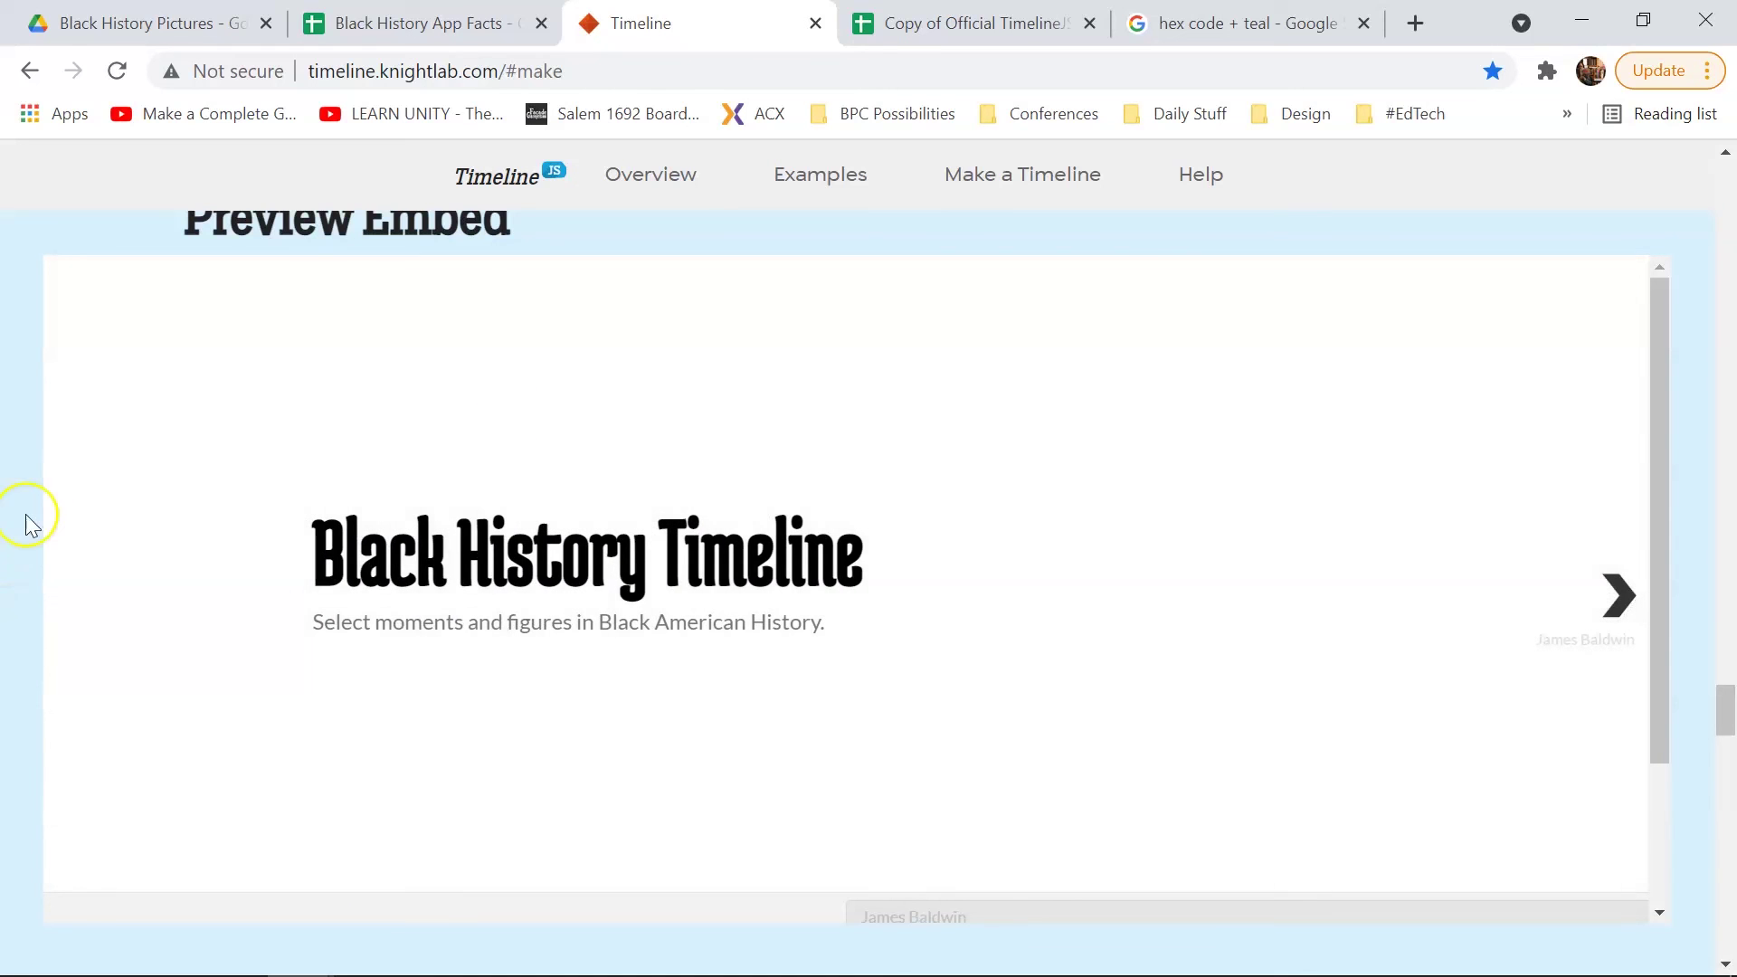
scroll(1176, 399, "up", 6)
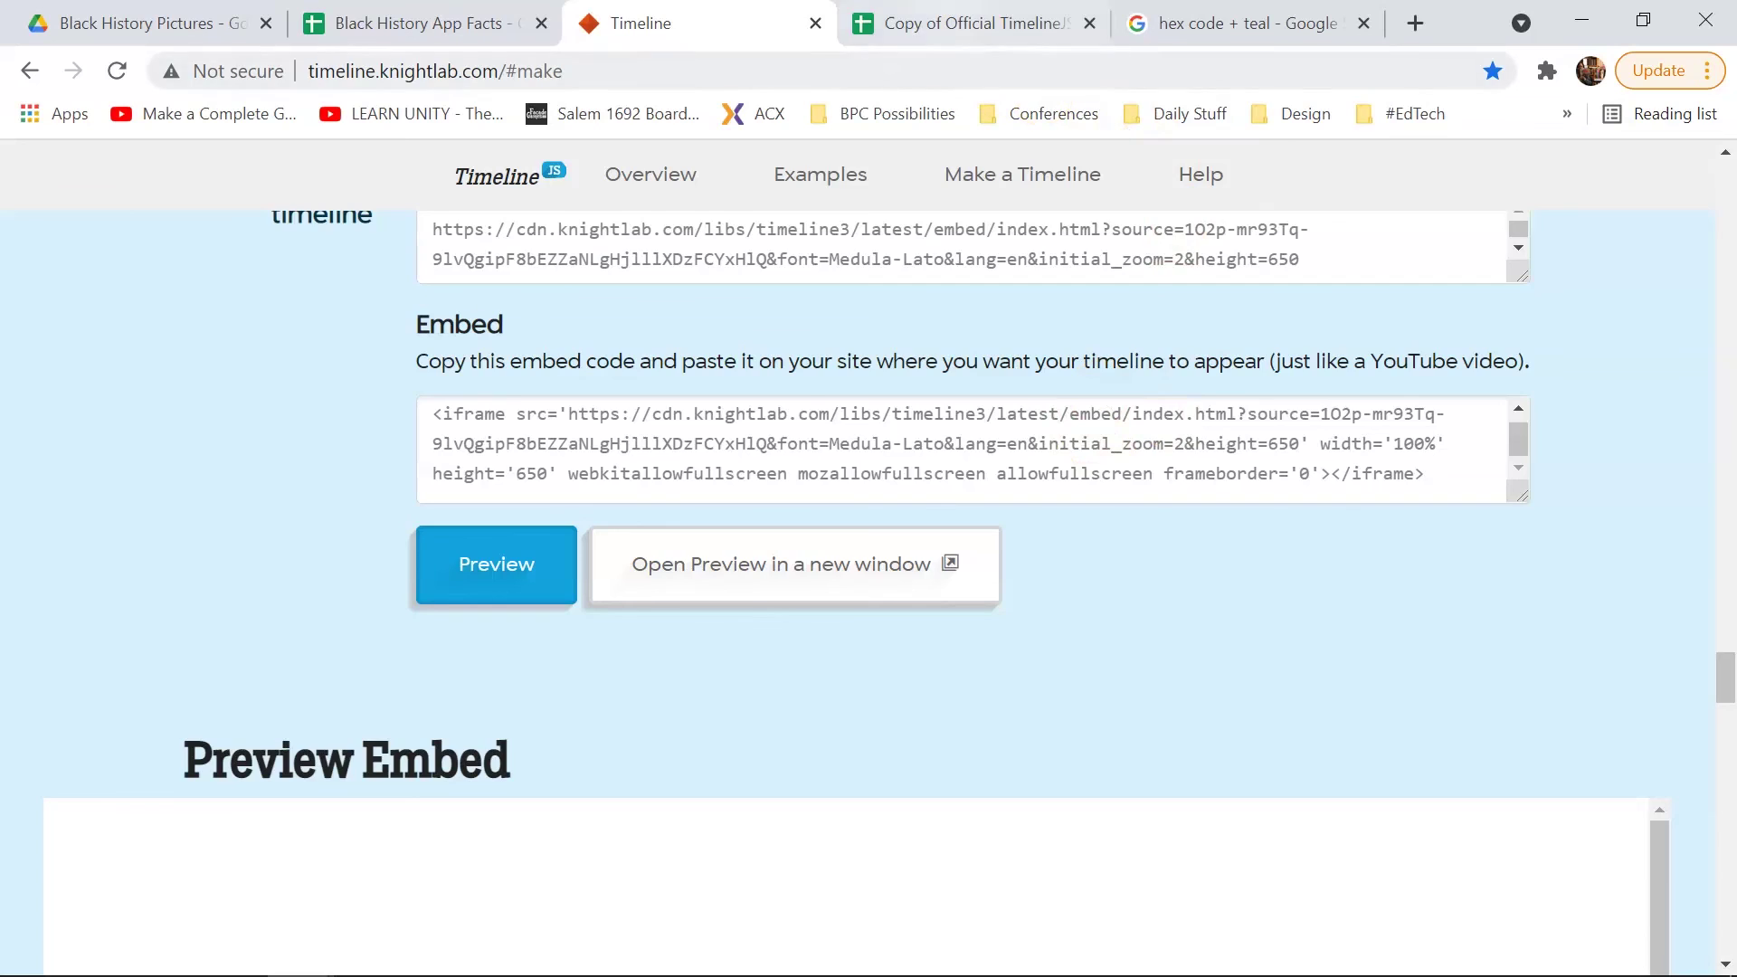
left_click(954, 22)
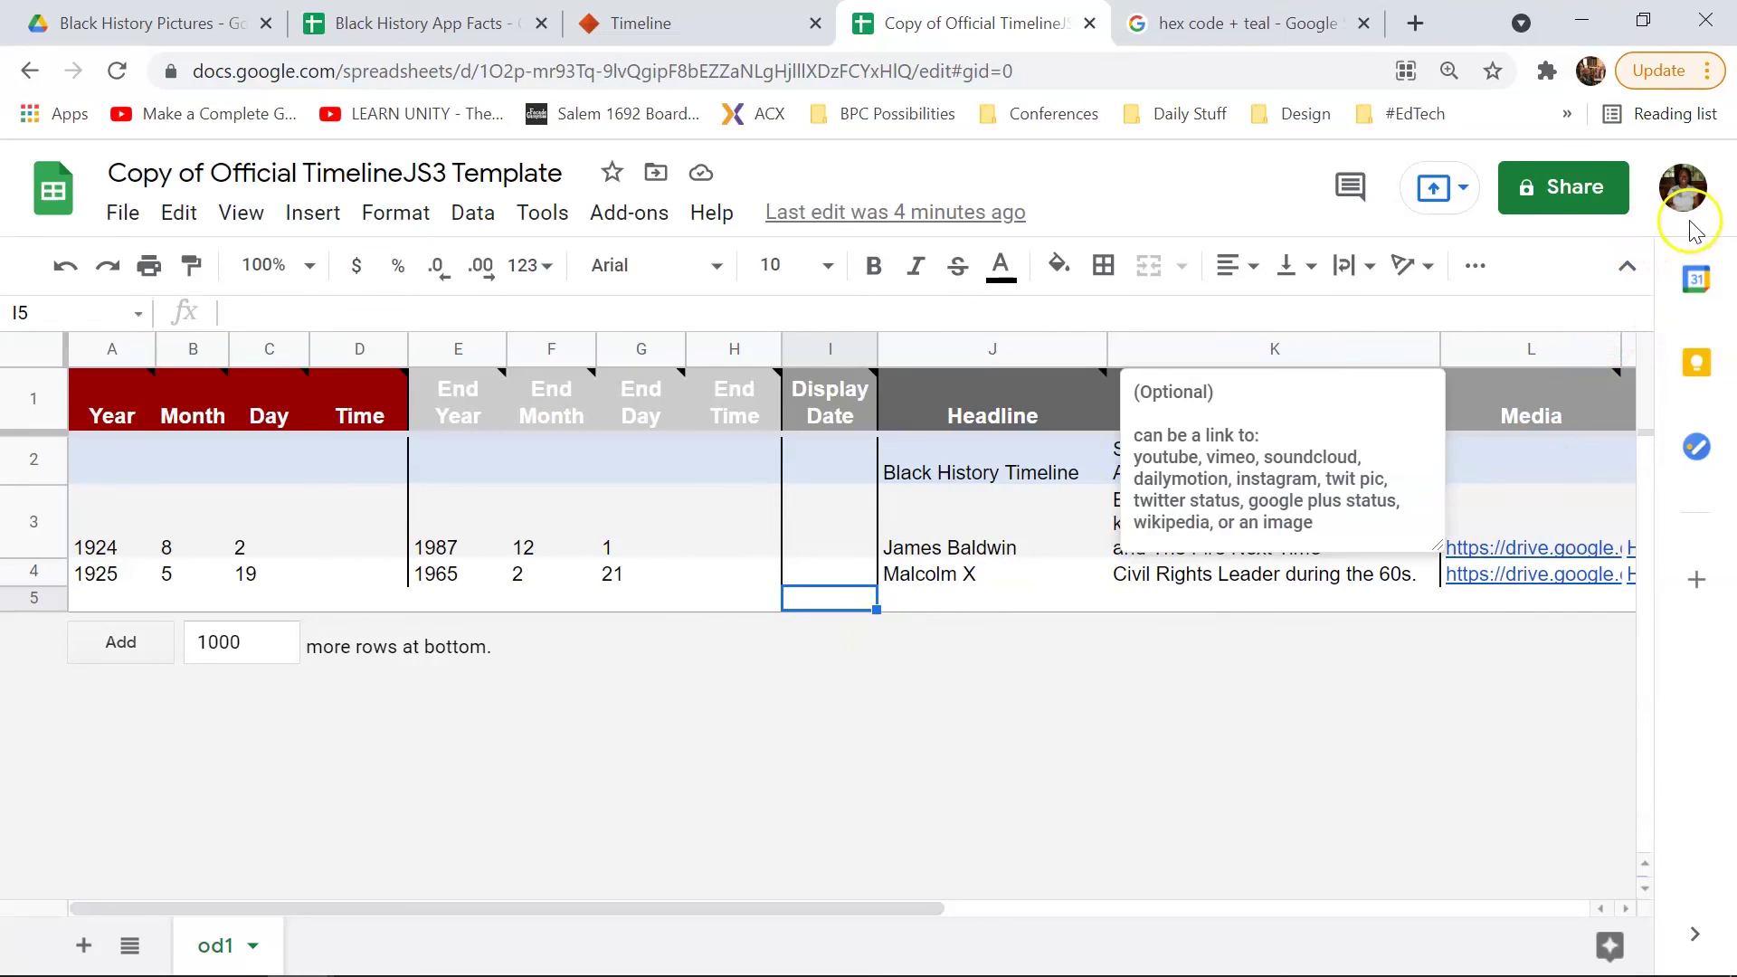
Step: Scroll to the Media column and check the James Baldwin and Malcolm X image links
key("Right")
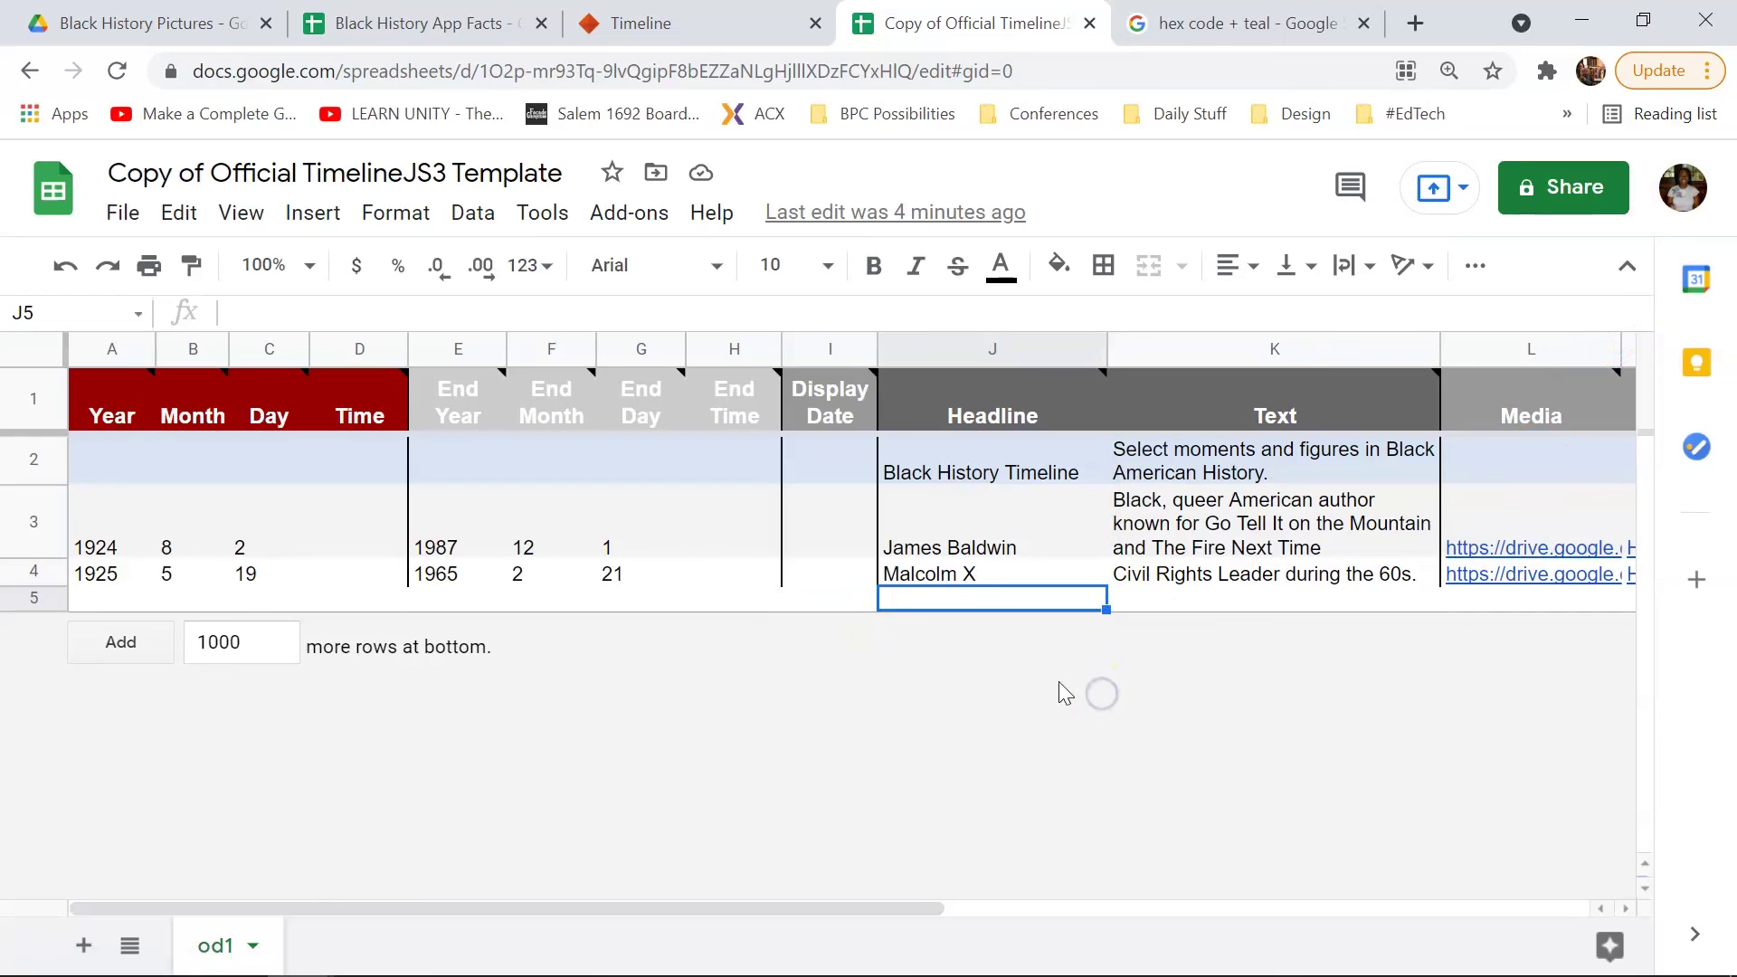
left_click(481, 908)
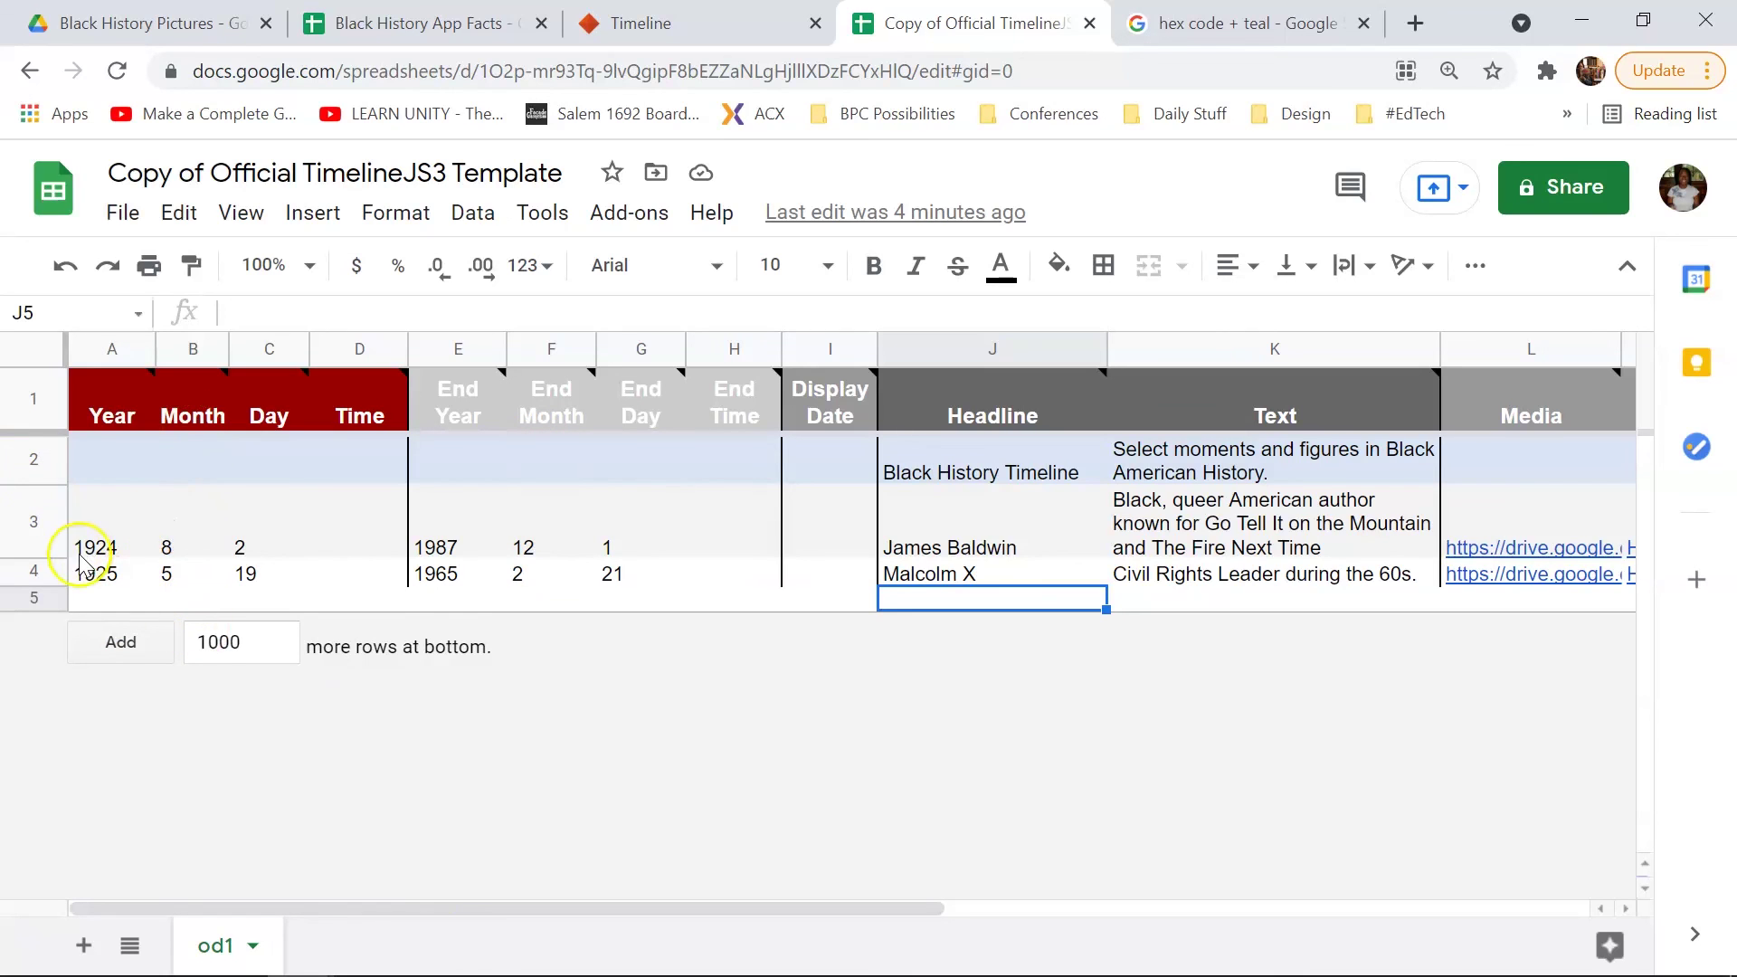
left_click_drag(484, 909, 958, 912)
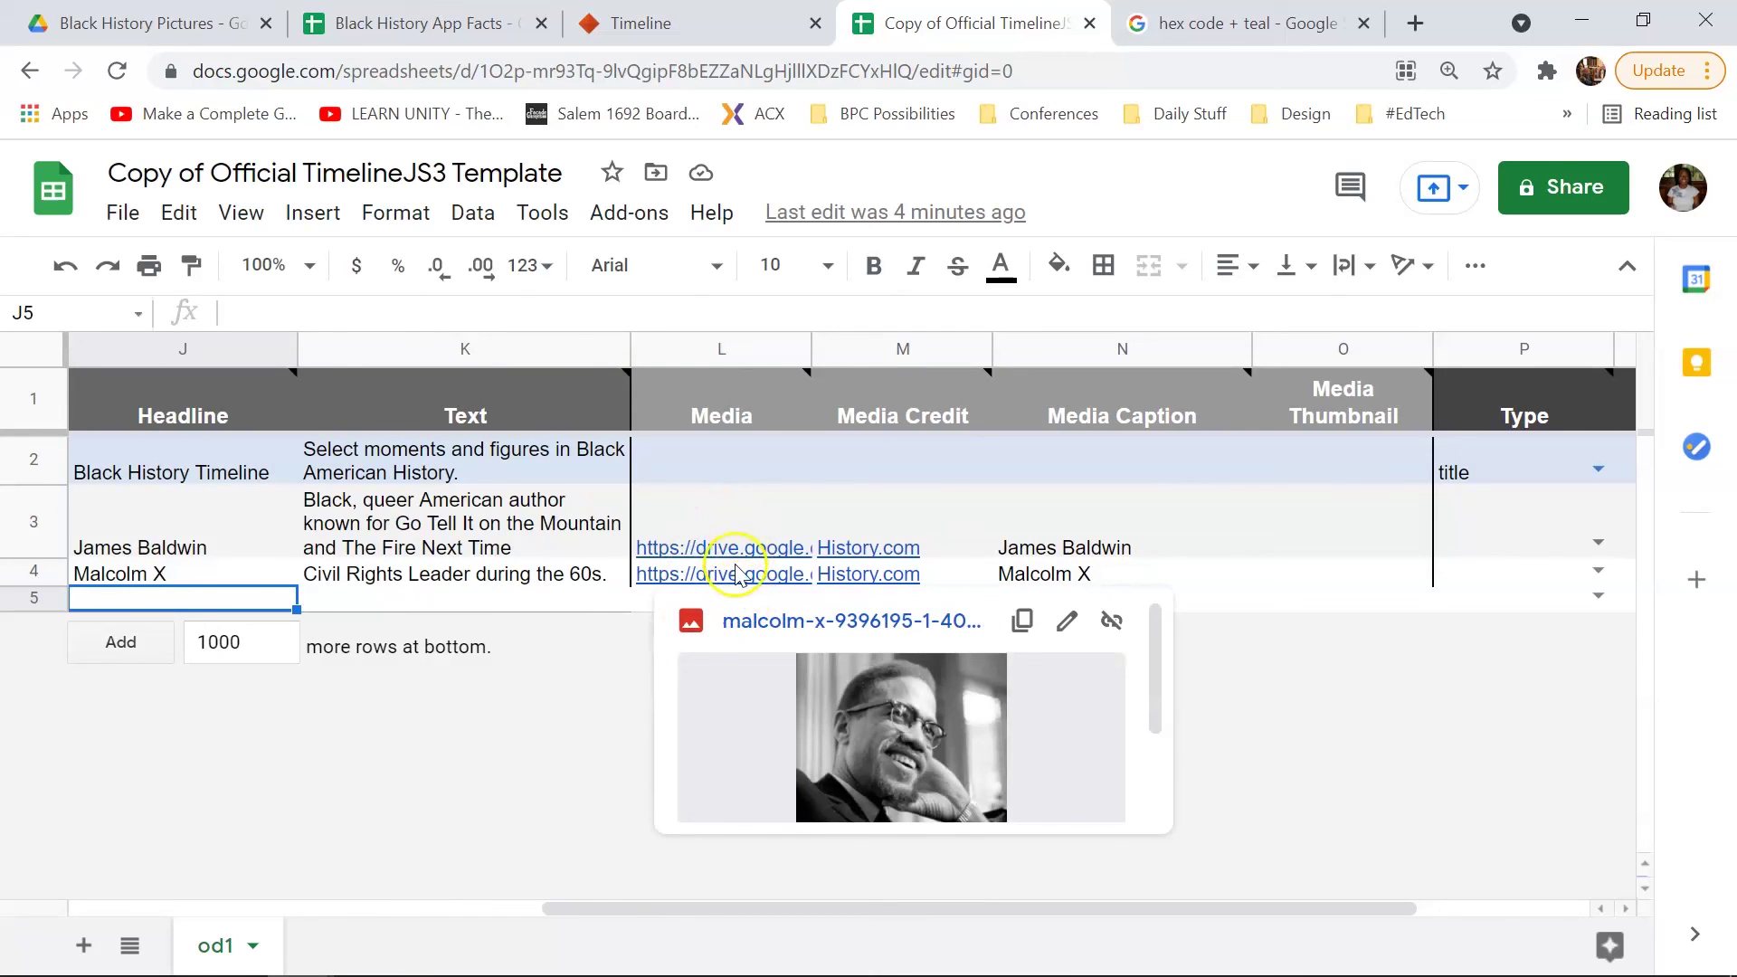
mouse_move(733, 548)
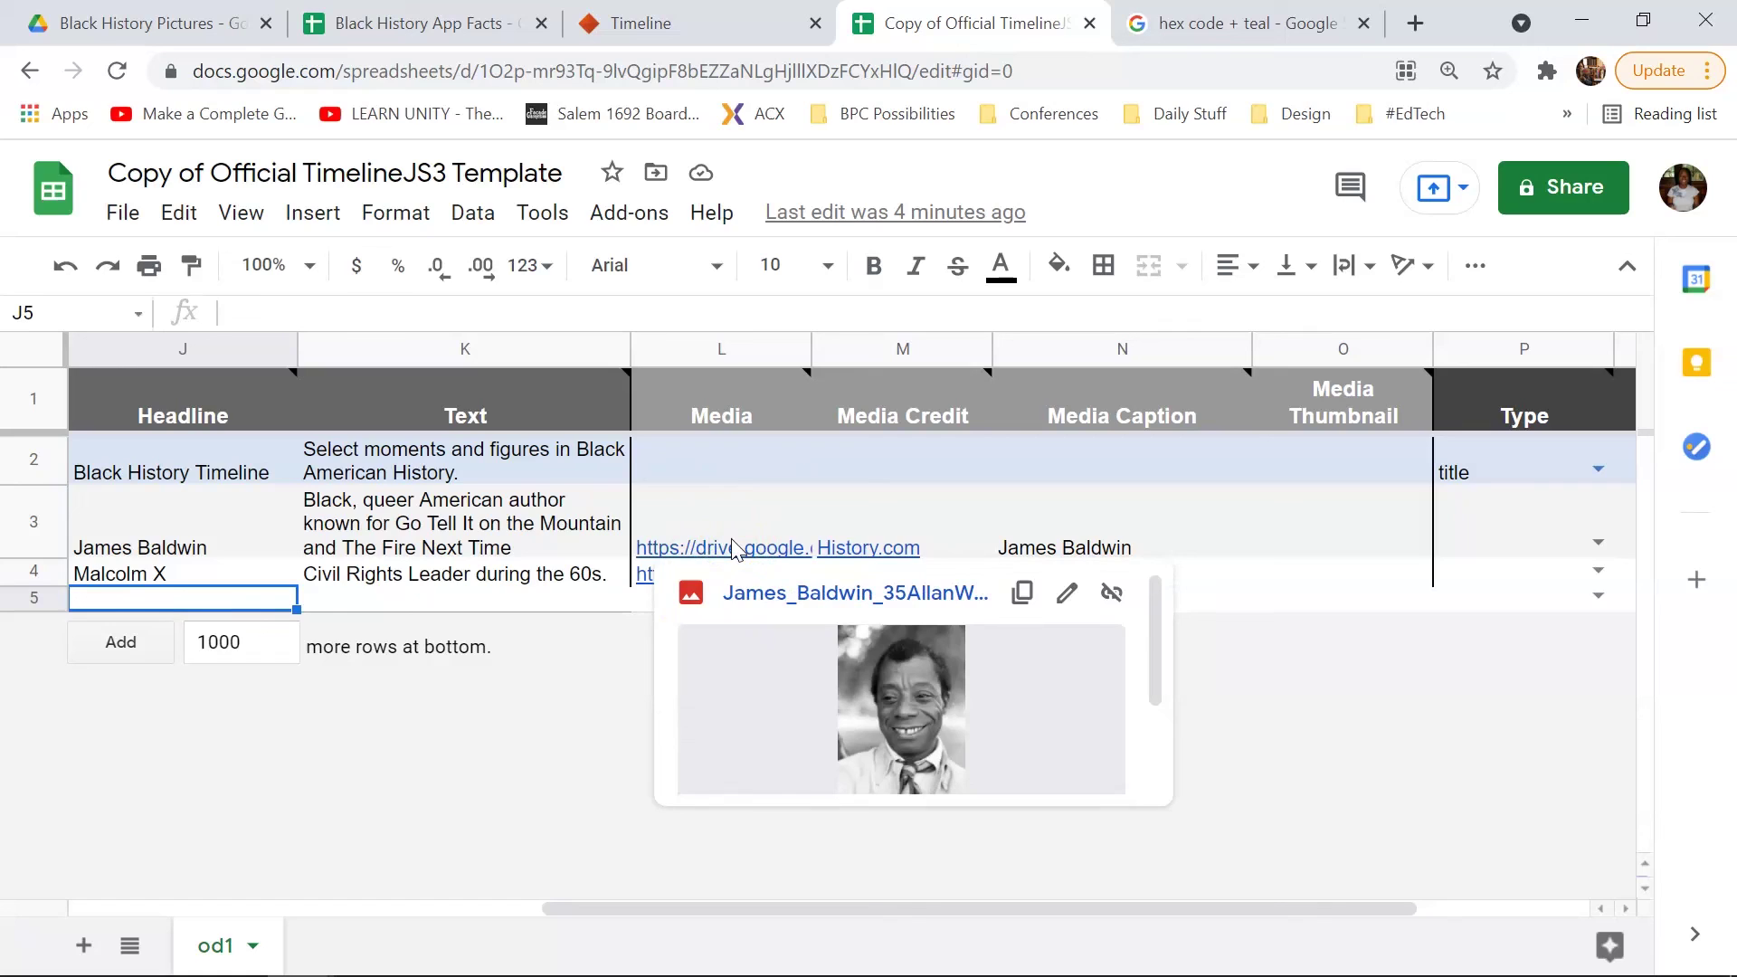
left_click(735, 532)
left_click(604, 707)
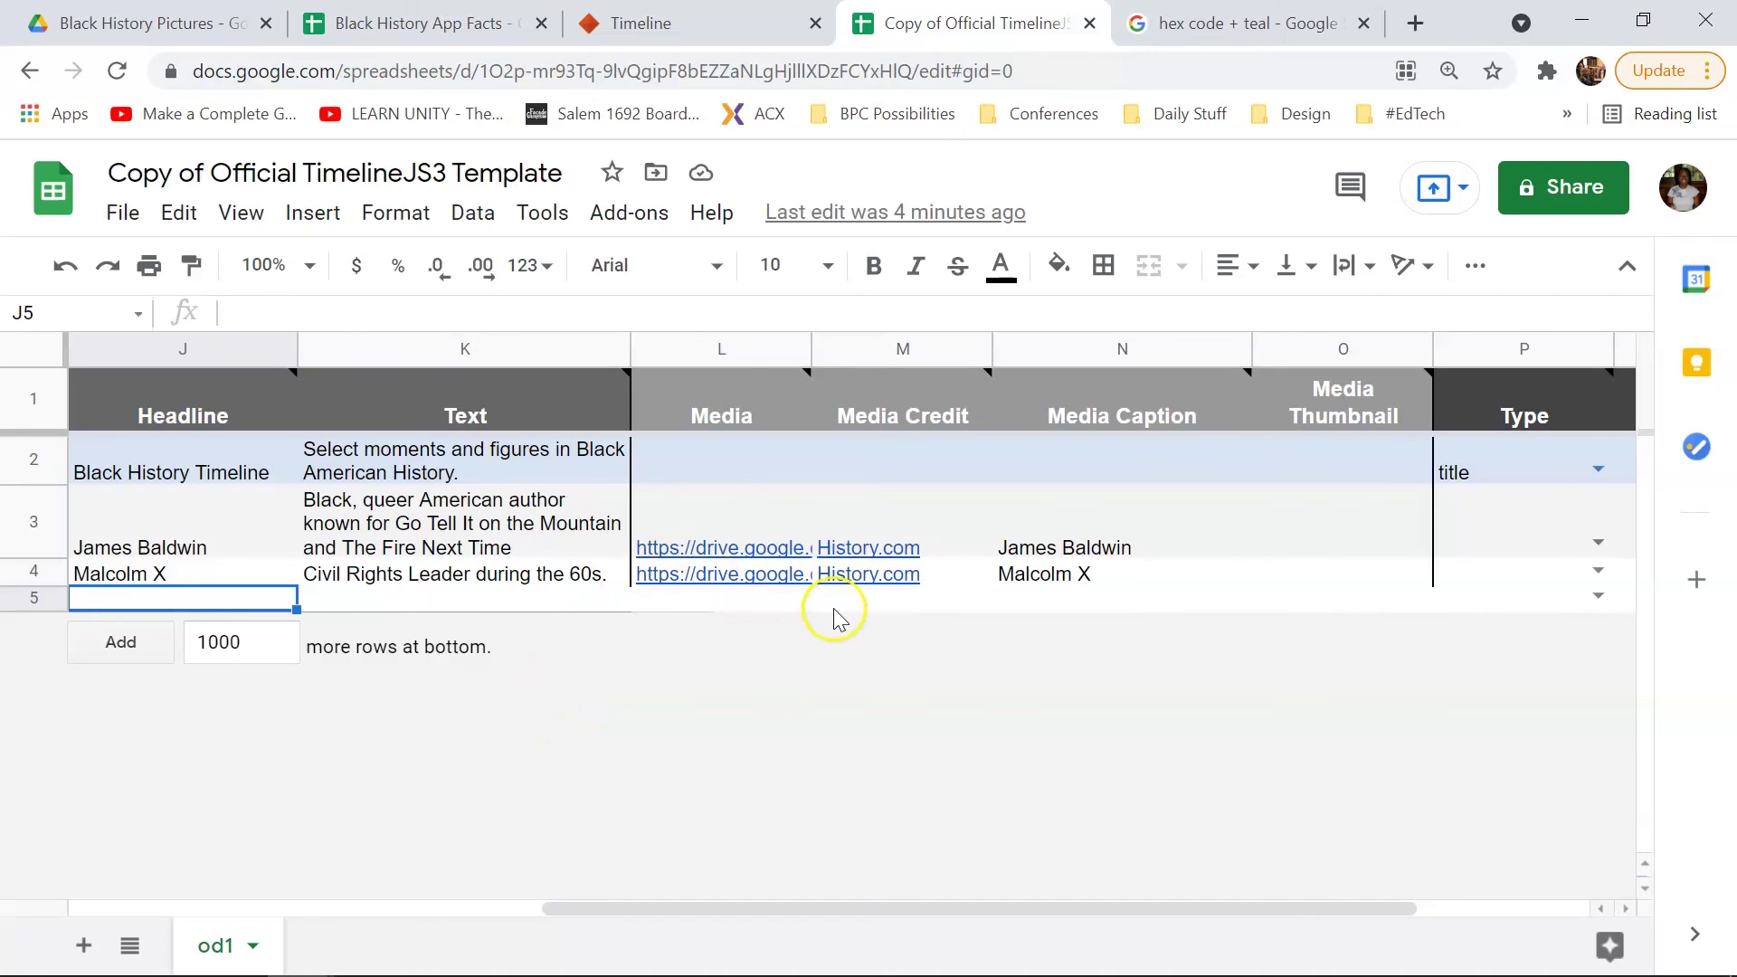
Step: Open the Black History Timeline preview full-page in a new browser tab
mouse_move(907, 571)
key("ctrl+shift+Tab")
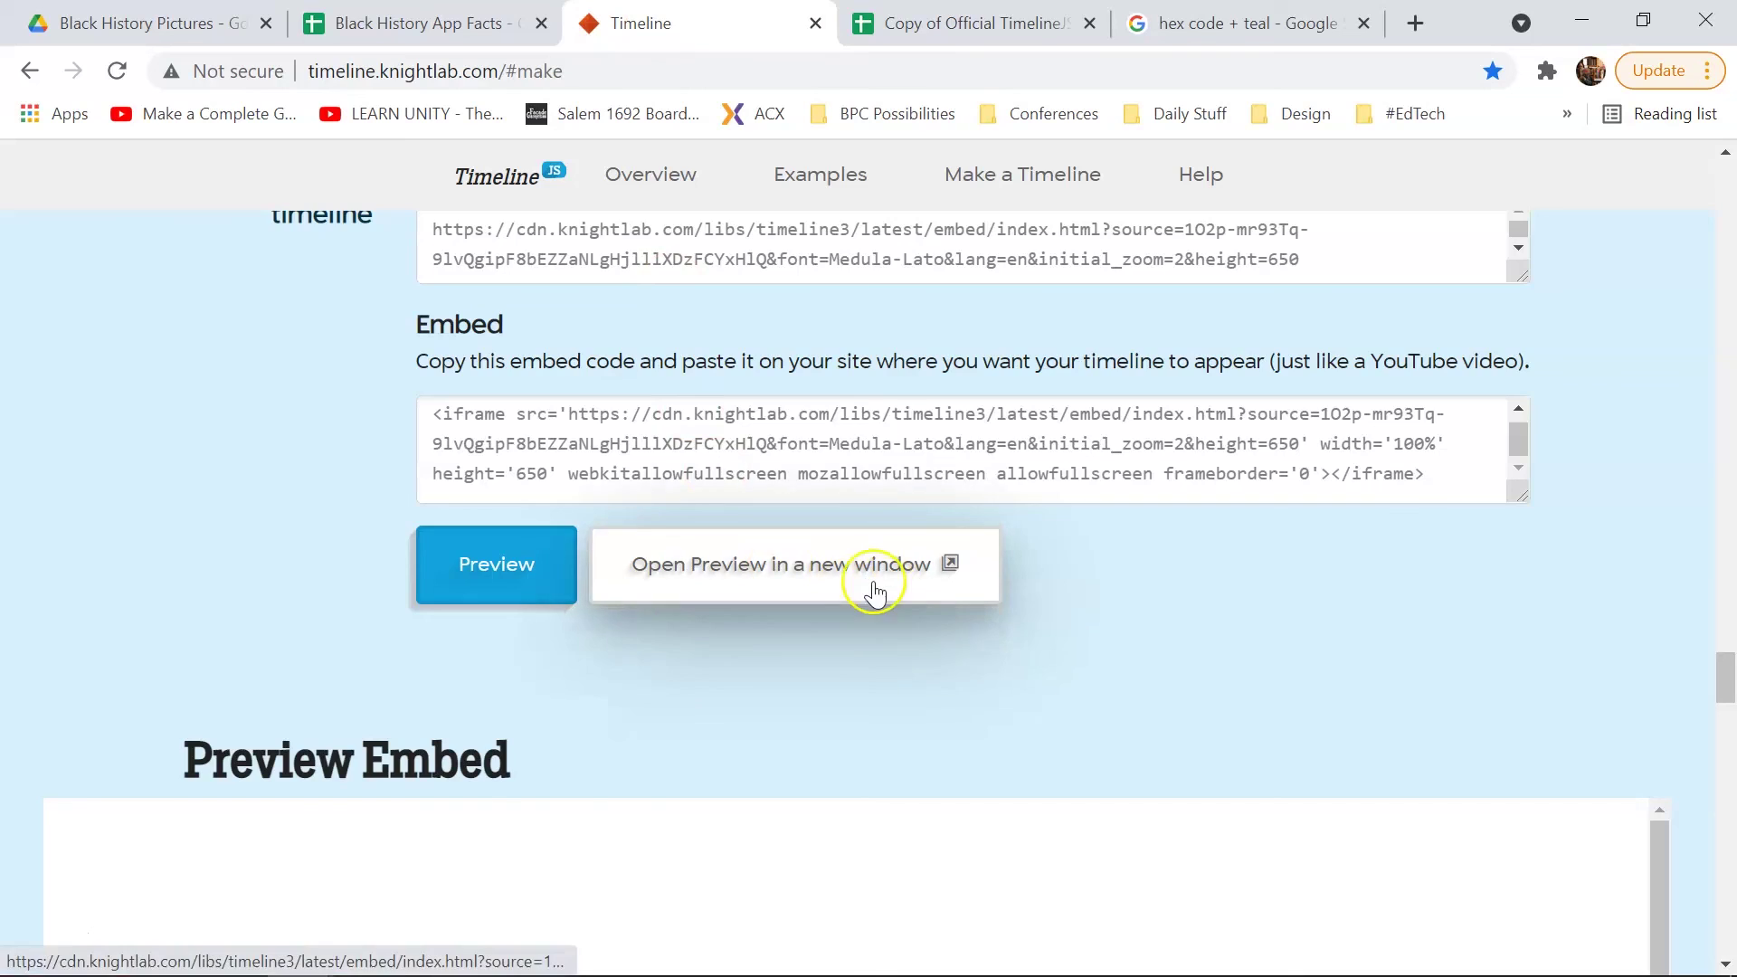
left_click(868, 589)
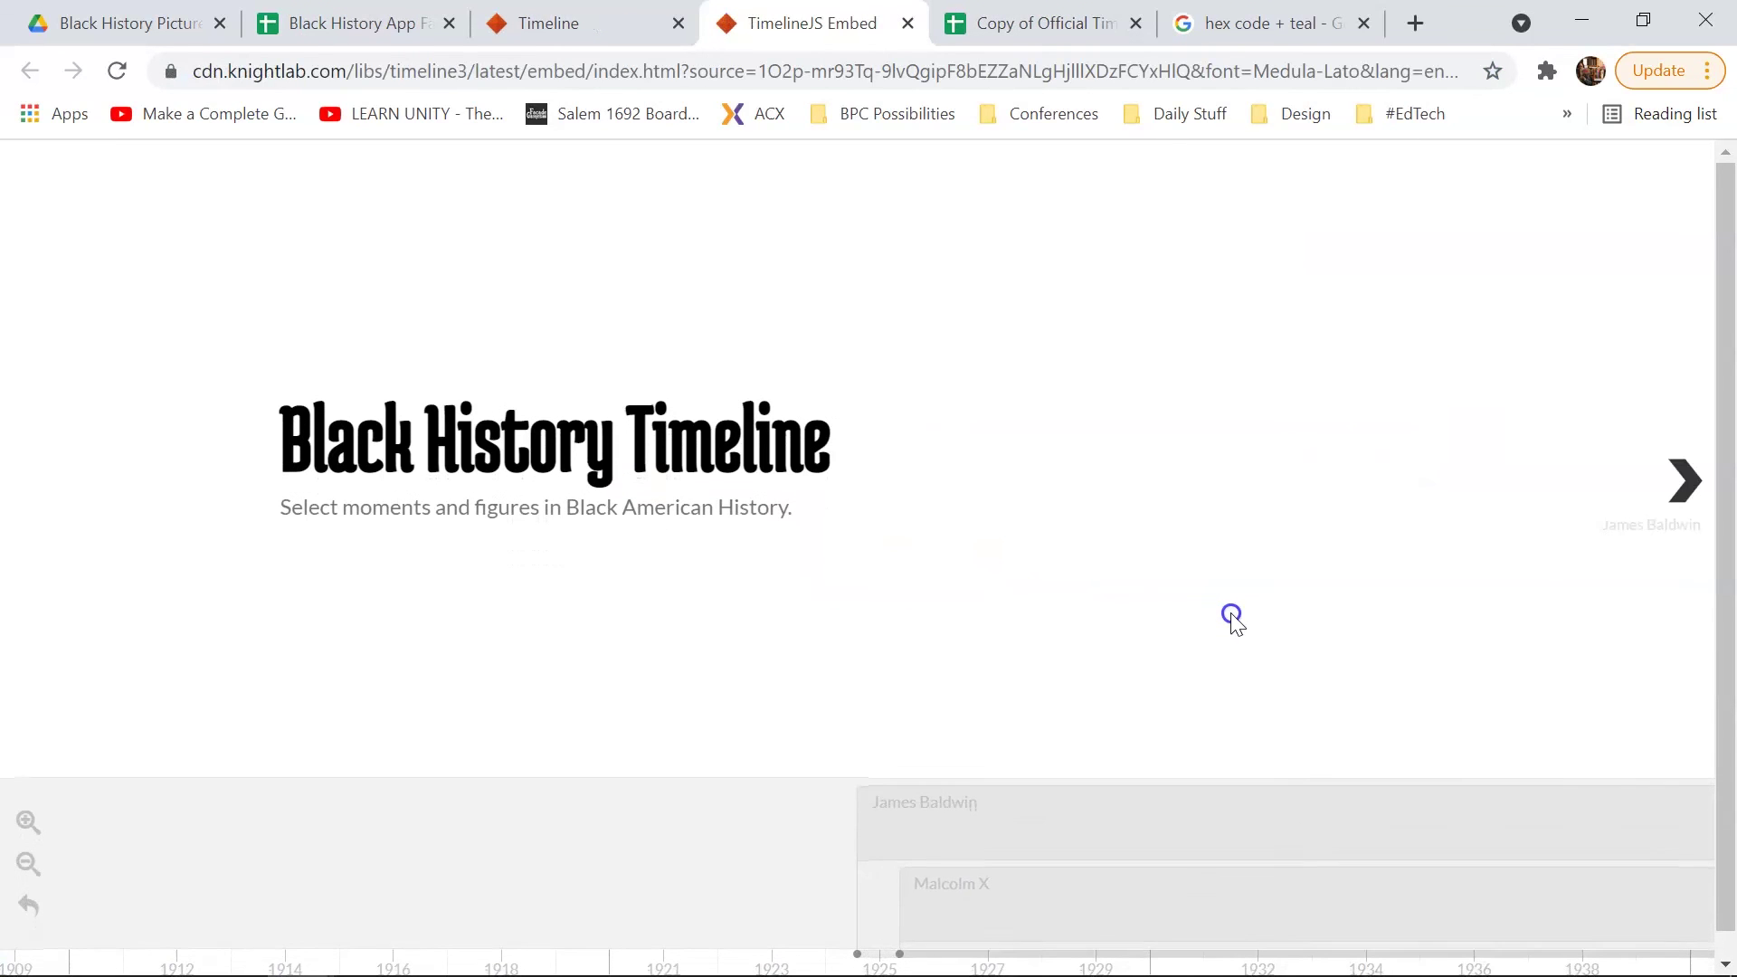